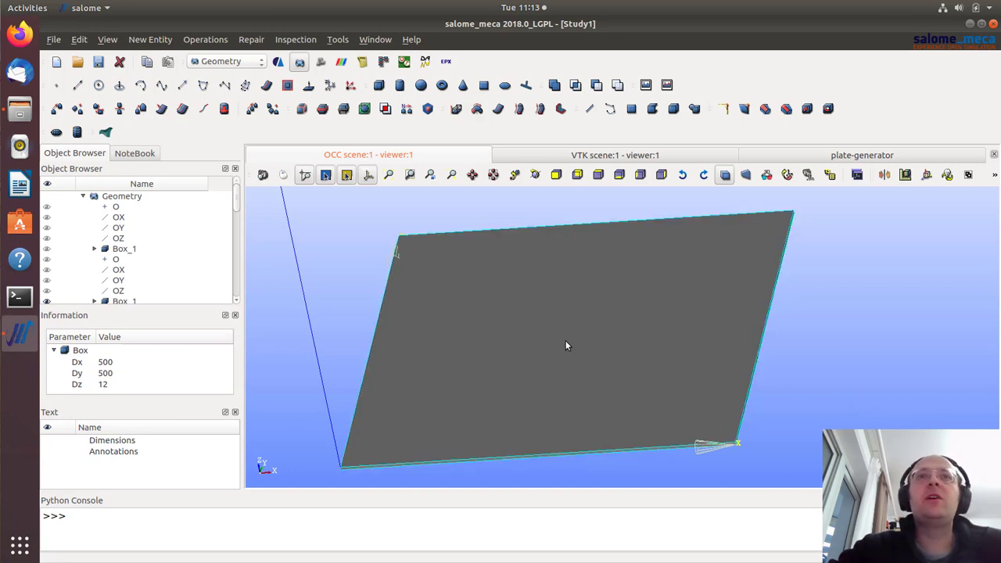
# - Examine the plate in the Geometry and Mesh modules, display the first Mesh_1, and switch to the YACS module
pyautogui.moveTo(567, 339); pyautogui.dragTo(597, 297)
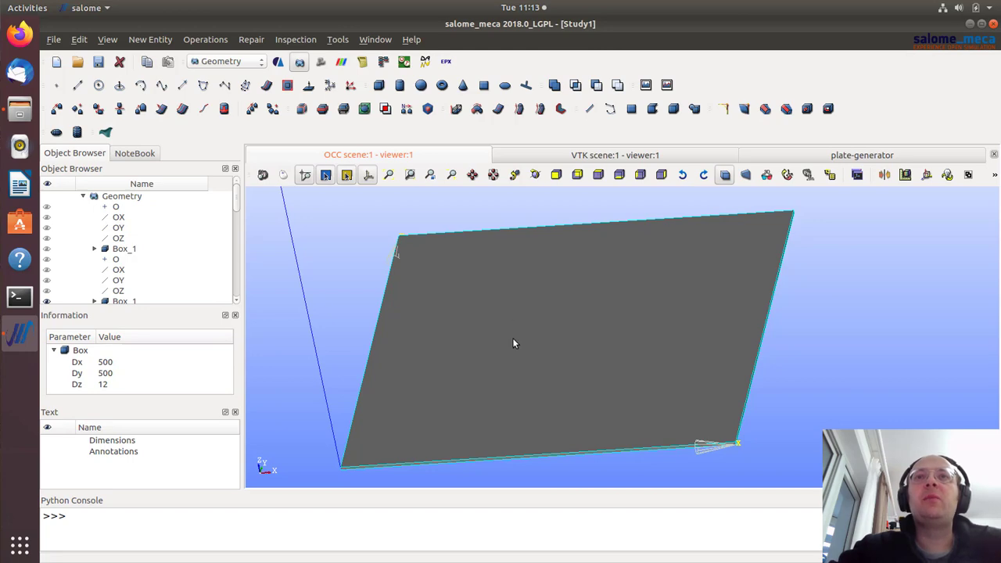
pyautogui.click(321, 61)
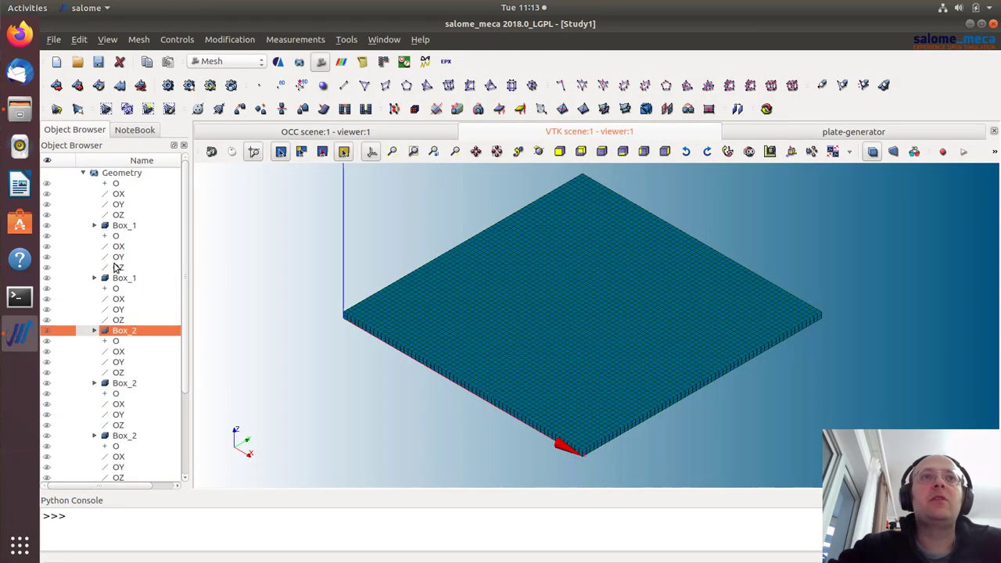
pyautogui.click(83, 172)
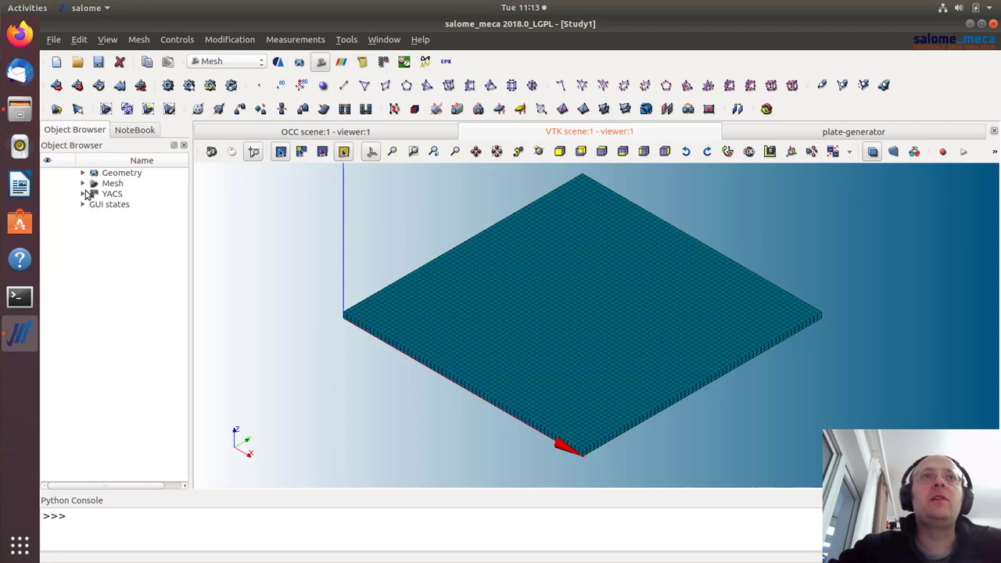
pyautogui.click(89, 187)
pyautogui.click(82, 183)
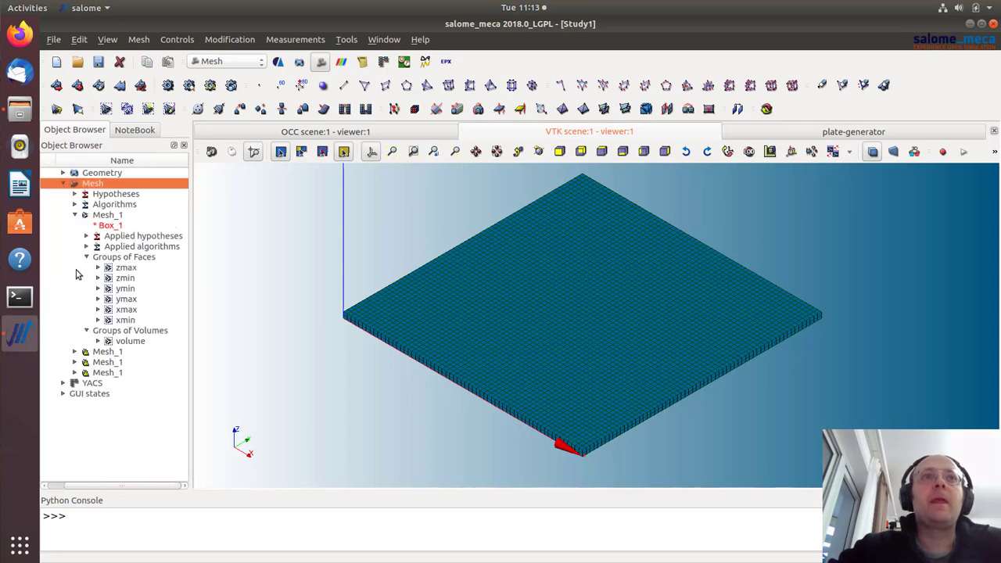
pyautogui.moveTo(101, 485); pyautogui.dragTo(81, 485)
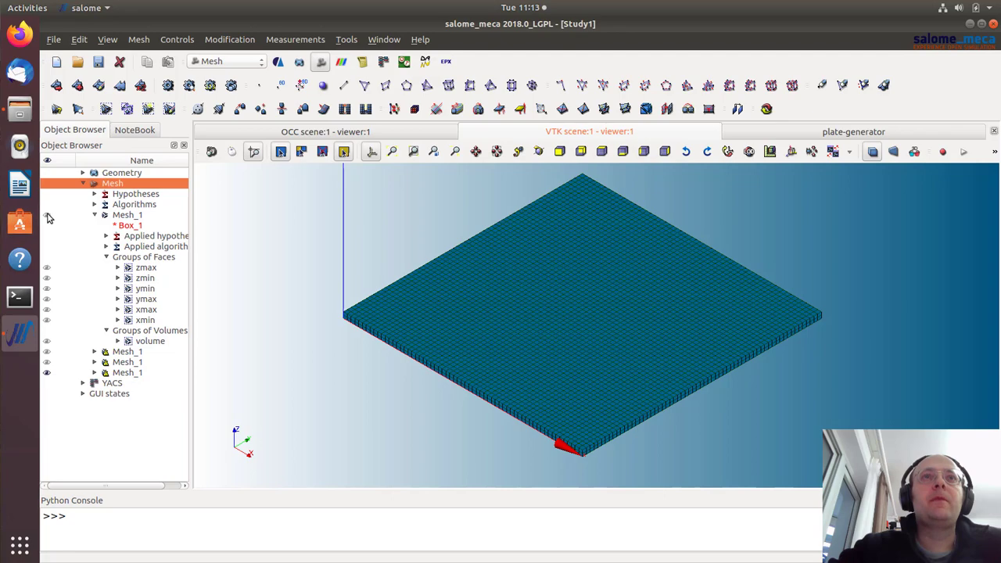
pyautogui.click(49, 216)
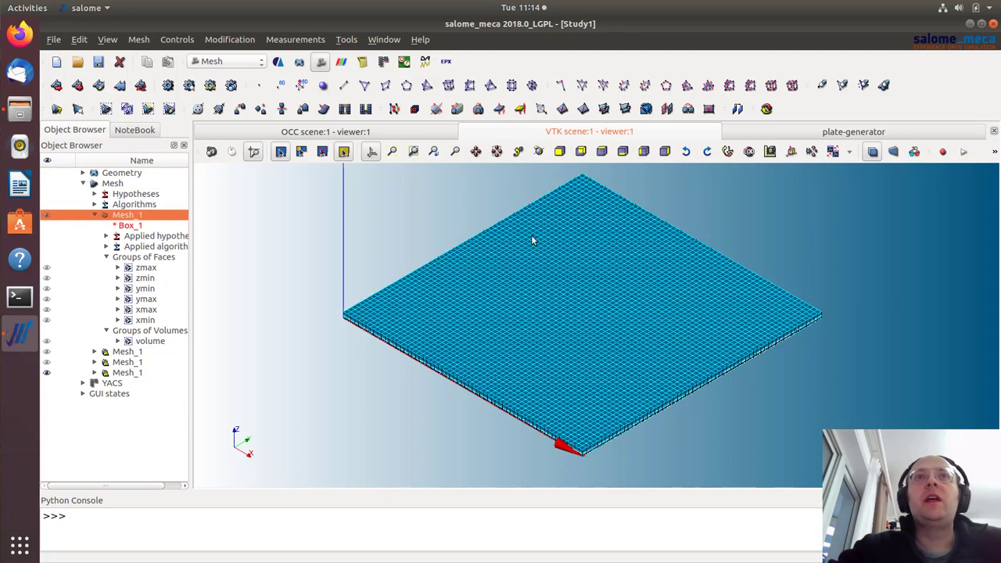
pyautogui.click(238, 62)
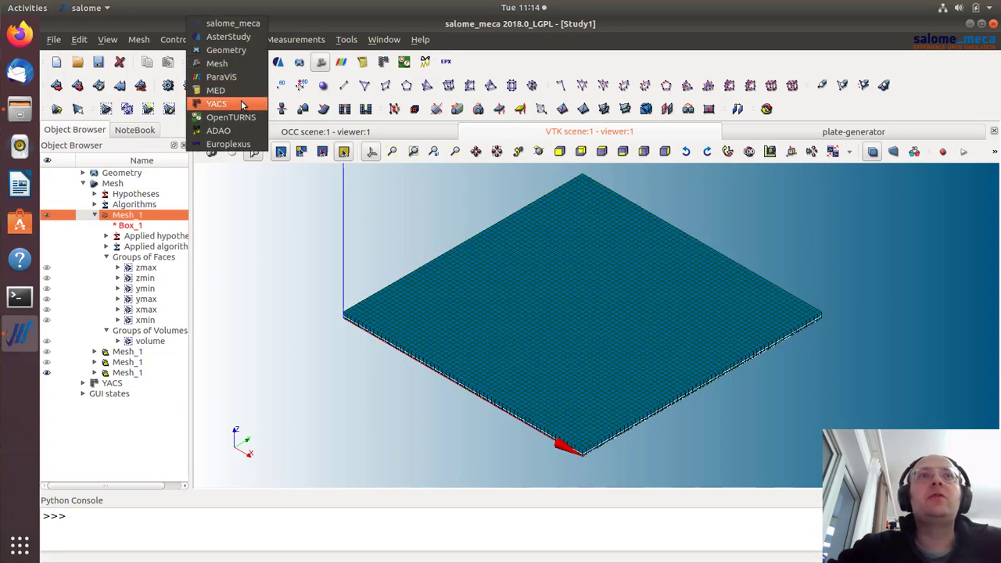
pyautogui.click(217, 104)
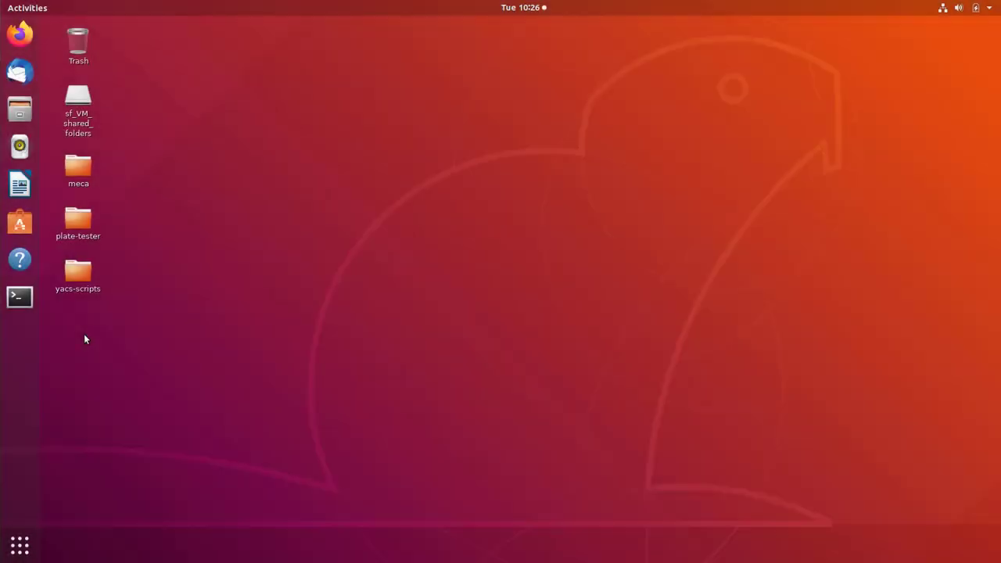
# - Create a folder named yacs-example on the desktop and open it
pyautogui.rightClick(84, 334)
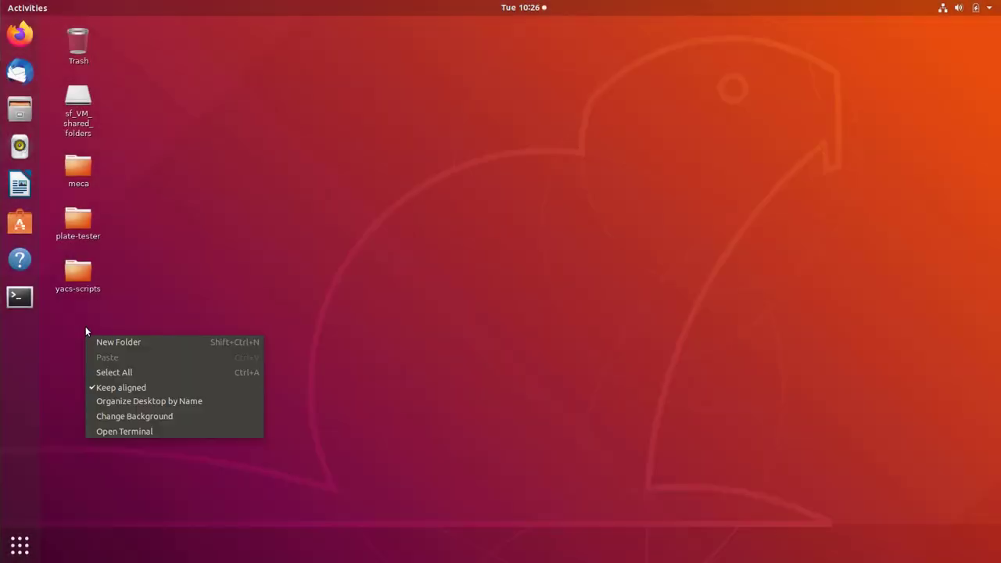
pyautogui.click(102, 342)
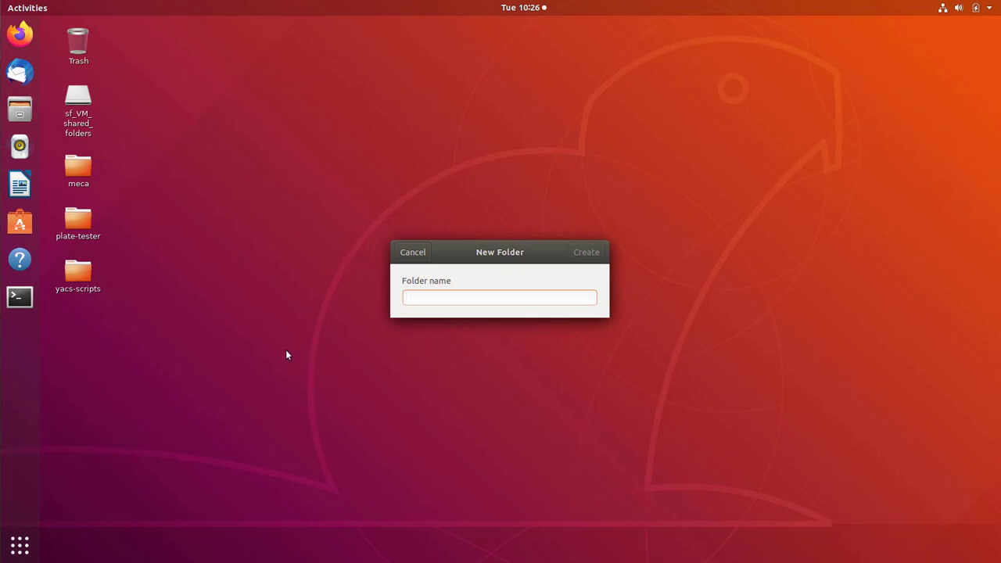
pyautogui.write('ya')
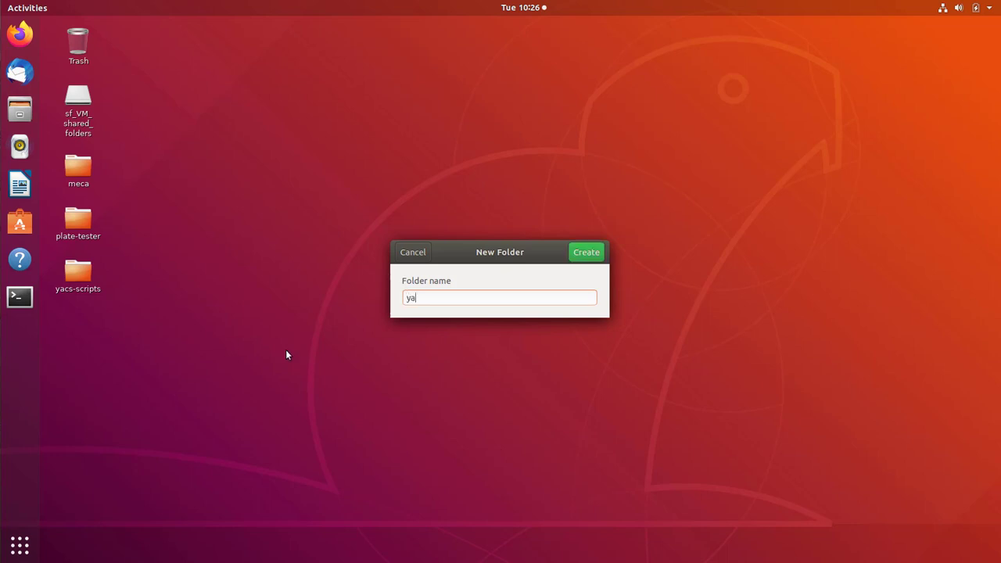
pyautogui.write('cs-example')
pyautogui.click(588, 253)
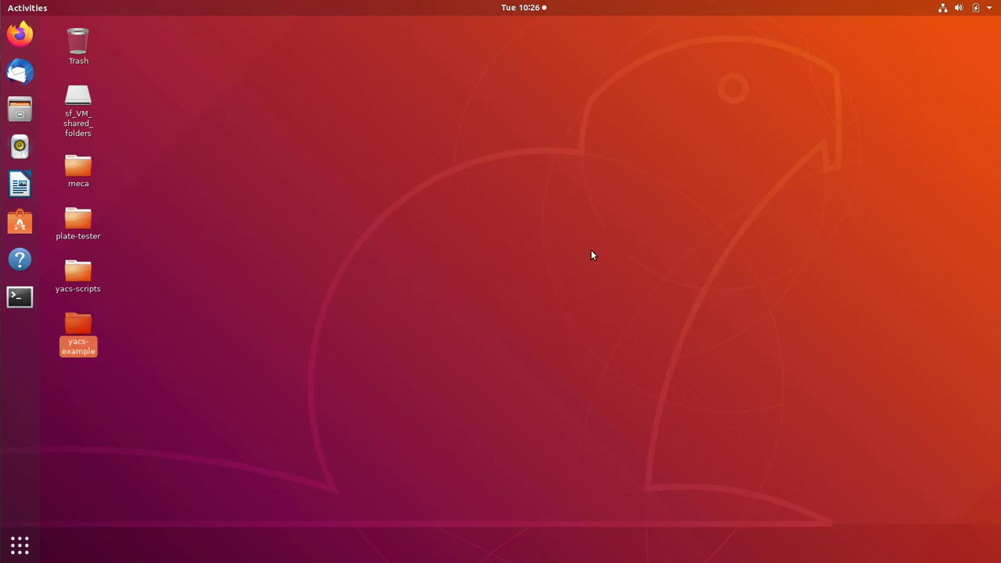
pyautogui.doubleClick(91, 343)
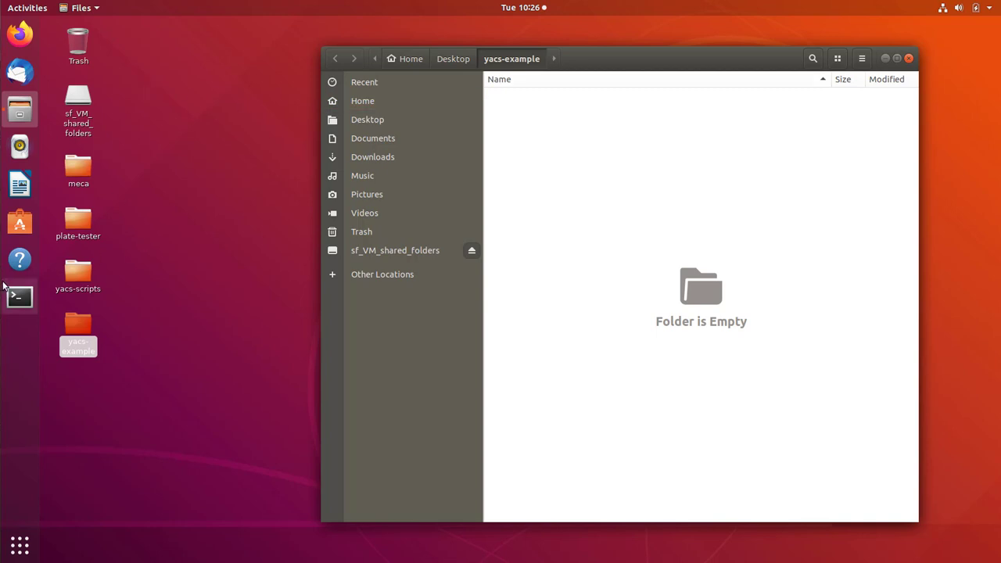
# - Launch salome_meca and start a new study in the Geometry module
pyautogui.click(21, 545)
pyautogui.click(495, 41)
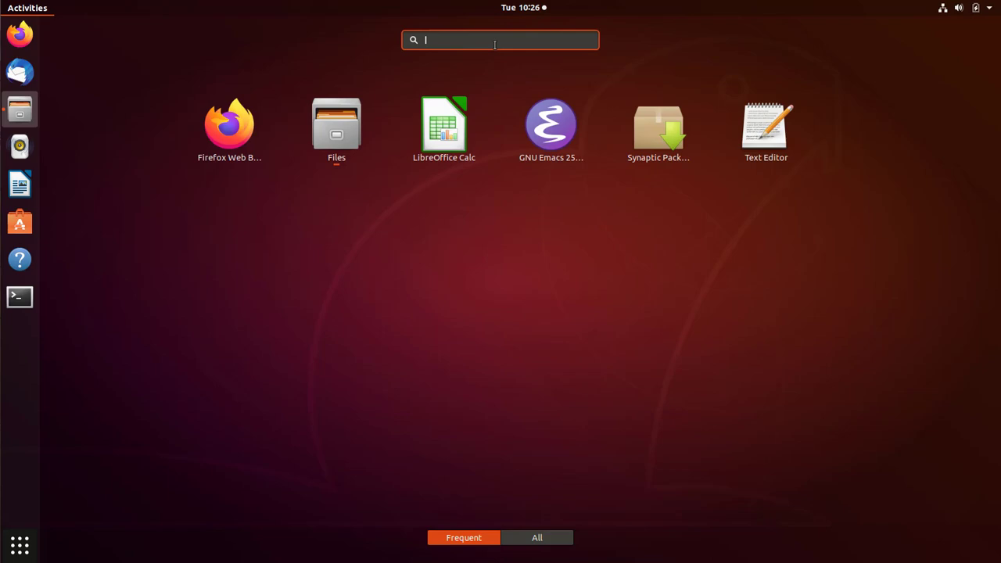
pyautogui.write('salom')
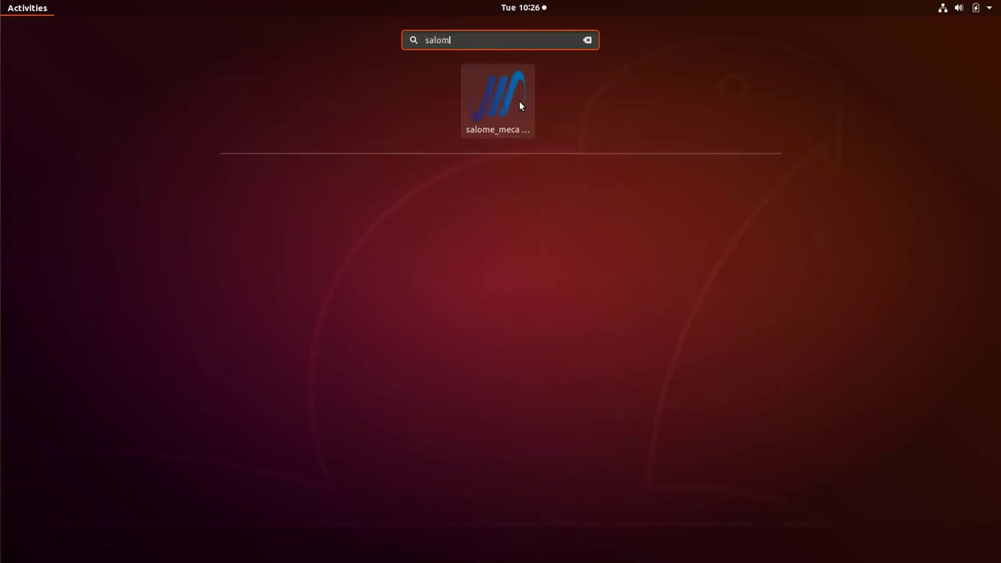
pyautogui.click(519, 100)
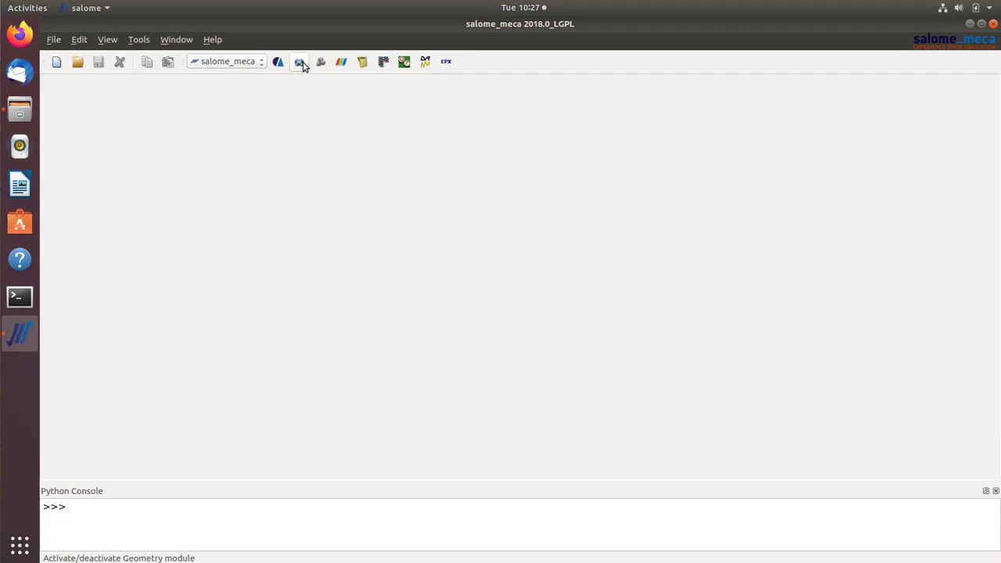
pyautogui.click(300, 63)
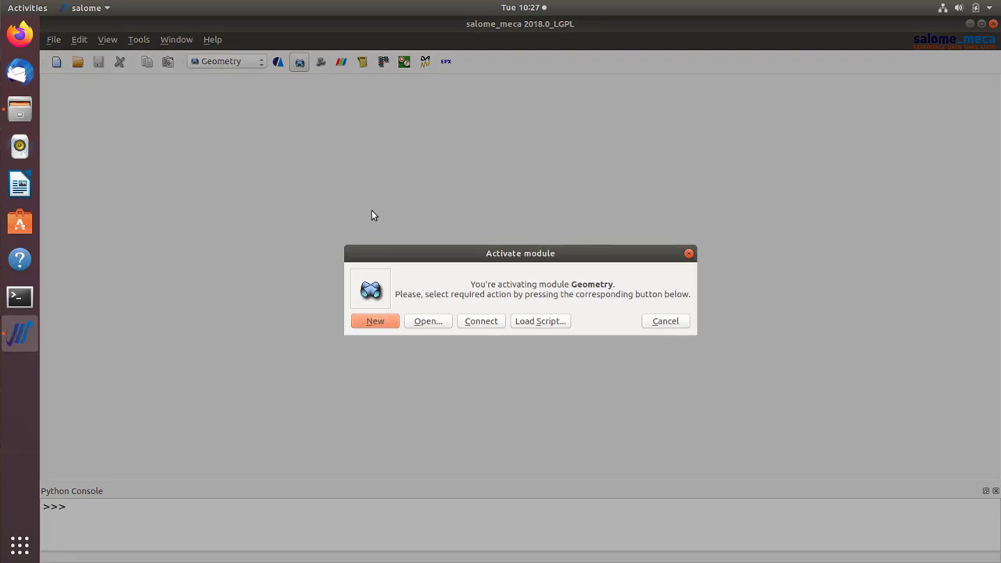
pyautogui.click(376, 321)
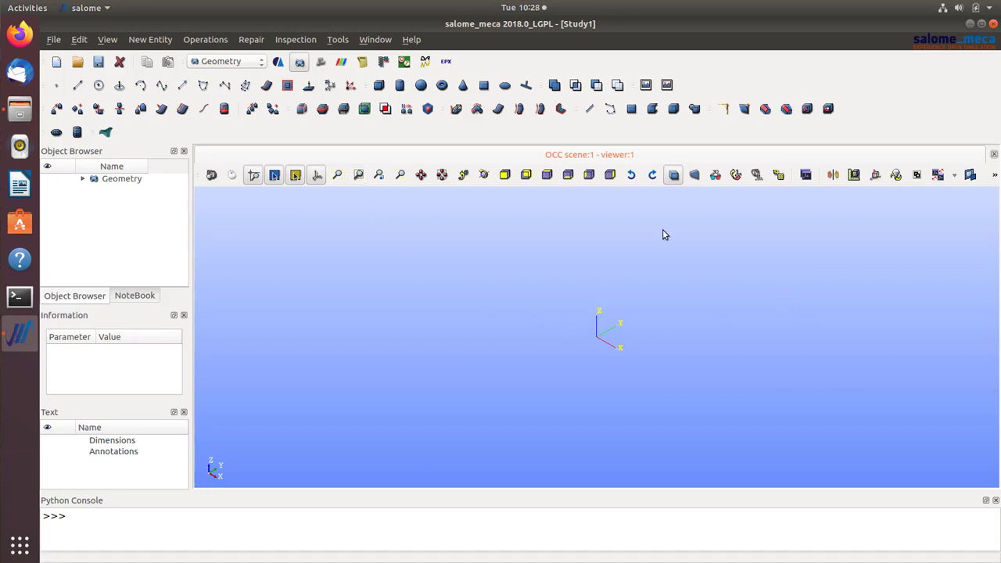
# - Create a box at the origin with Dx 500, Dy 500 and Dz 4, named Box_1
pyautogui.click(381, 86)
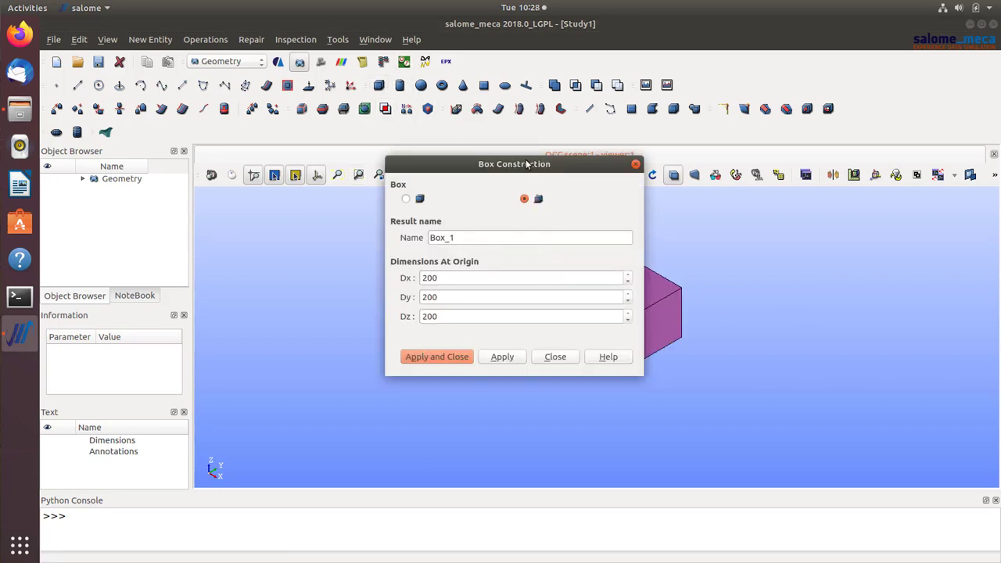
pyautogui.moveTo(528, 164); pyautogui.dragTo(406, 188)
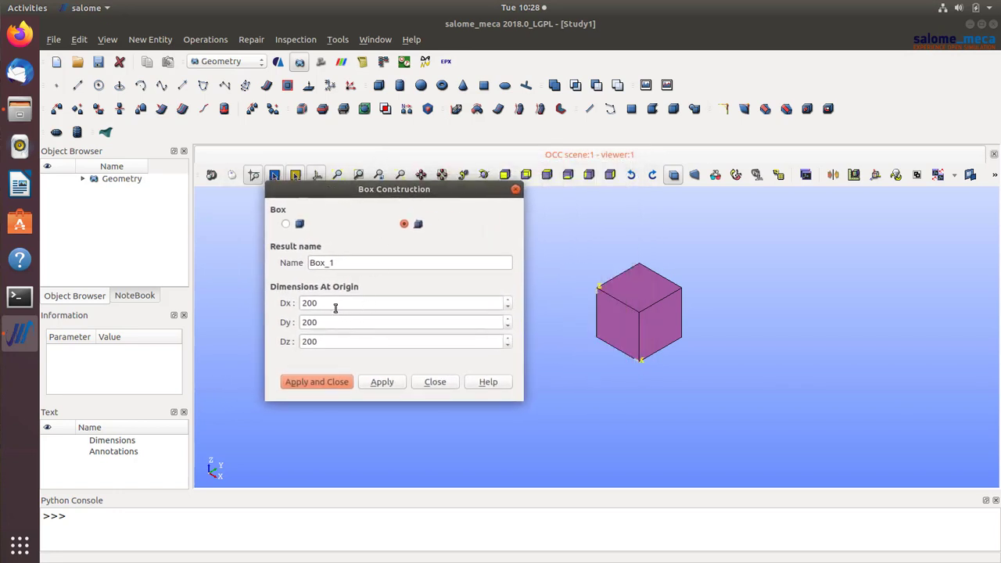
pyautogui.moveTo(336, 308); pyautogui.dragTo(276, 304)
pyautogui.write('500')
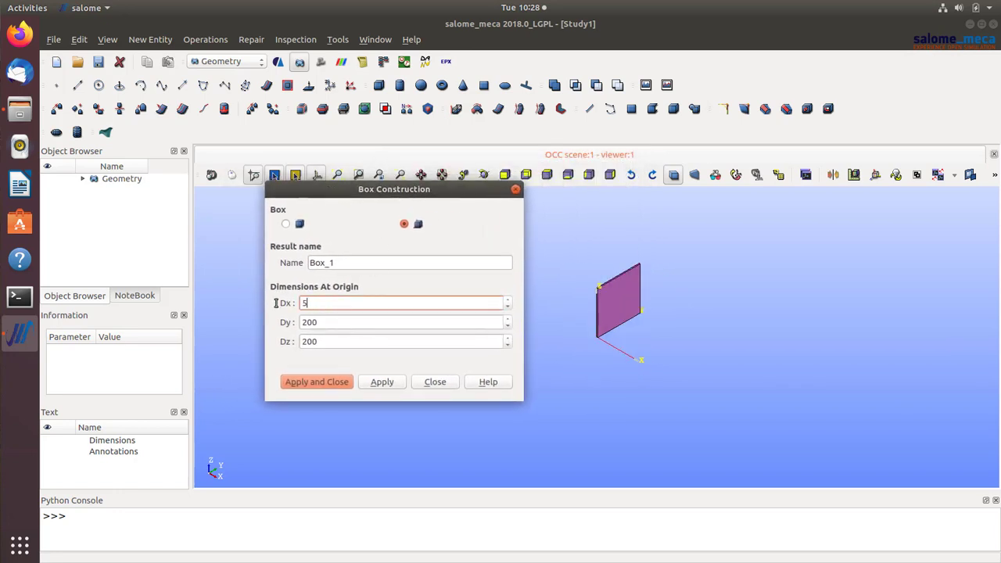
pyautogui.click(305, 321)
pyautogui.moveTo(305, 322); pyautogui.dragTo(287, 321)
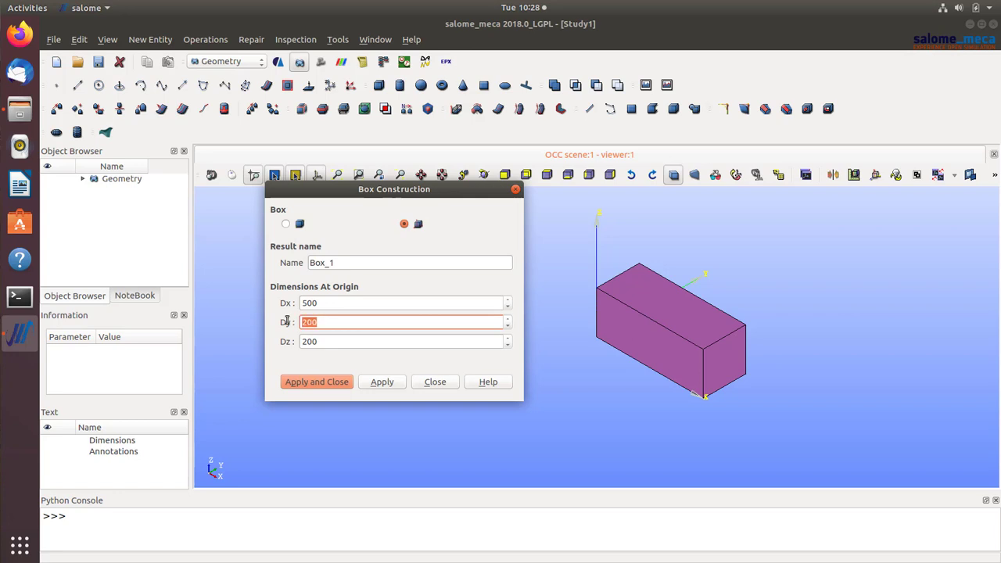
pyautogui.write('500')
pyautogui.moveTo(336, 344); pyautogui.dragTo(287, 341)
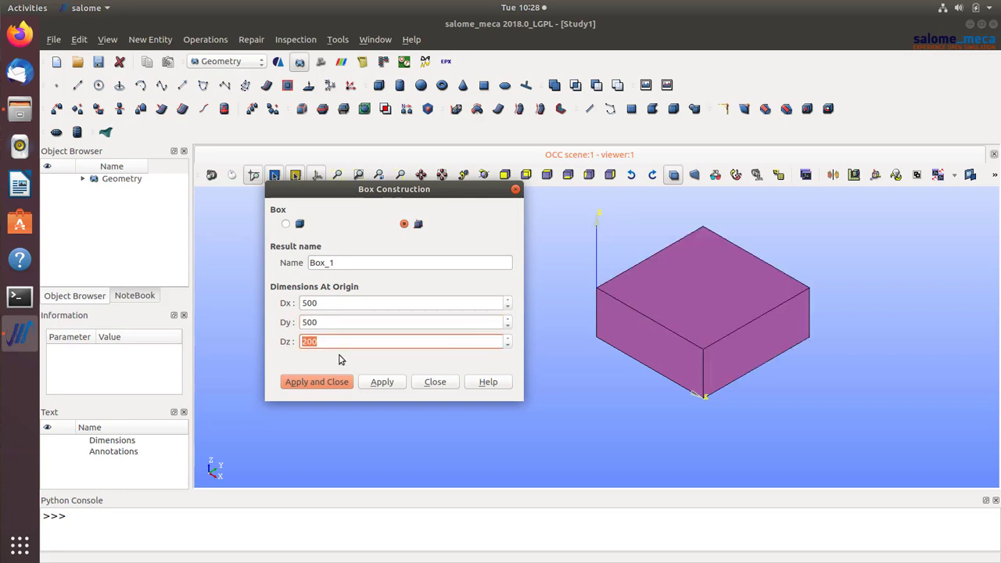
pyautogui.write('4')
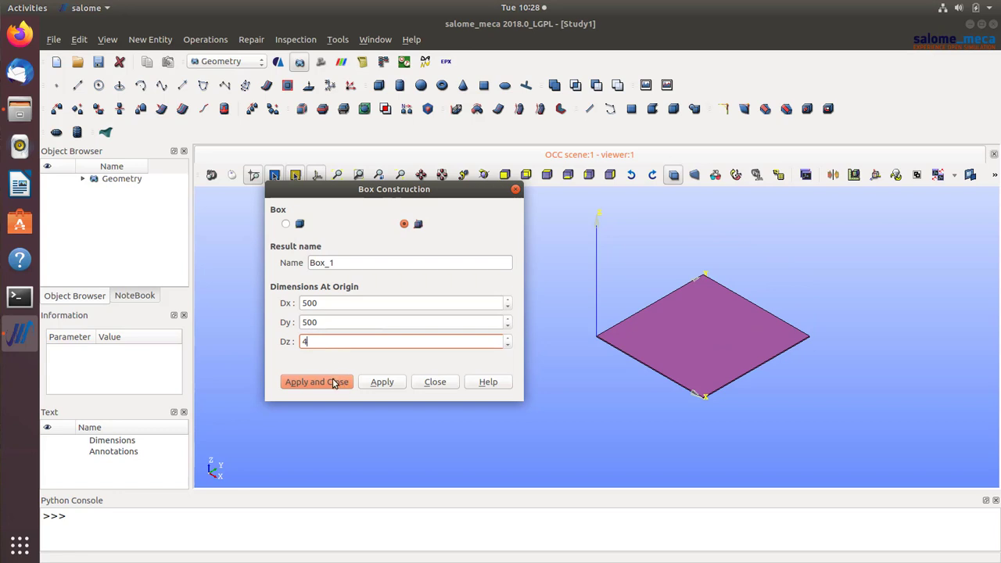
pyautogui.click(334, 383)
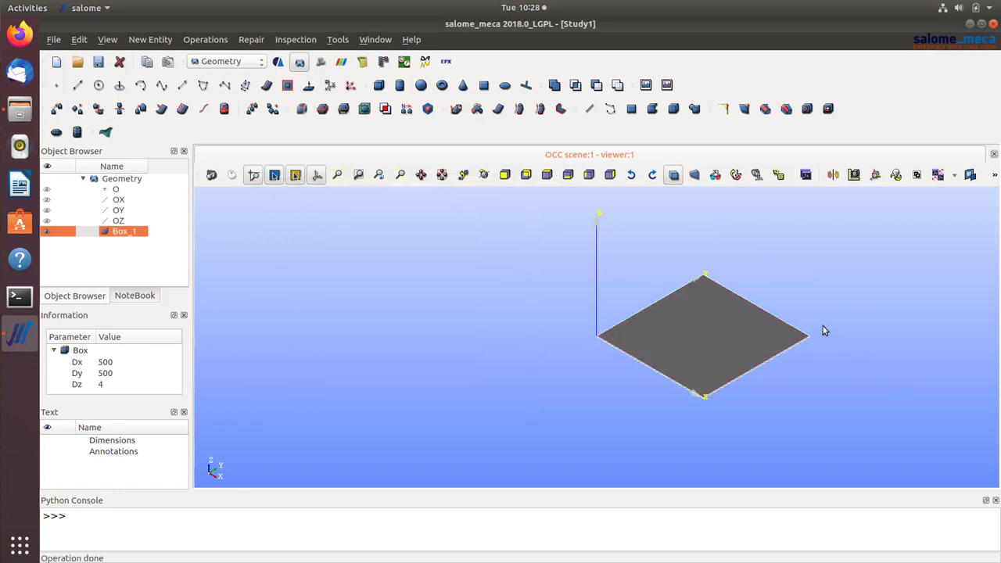
# - Create a solid-type group named volume on Box_1, containing the whole plate
pyautogui.scroll(2, 819, 343)
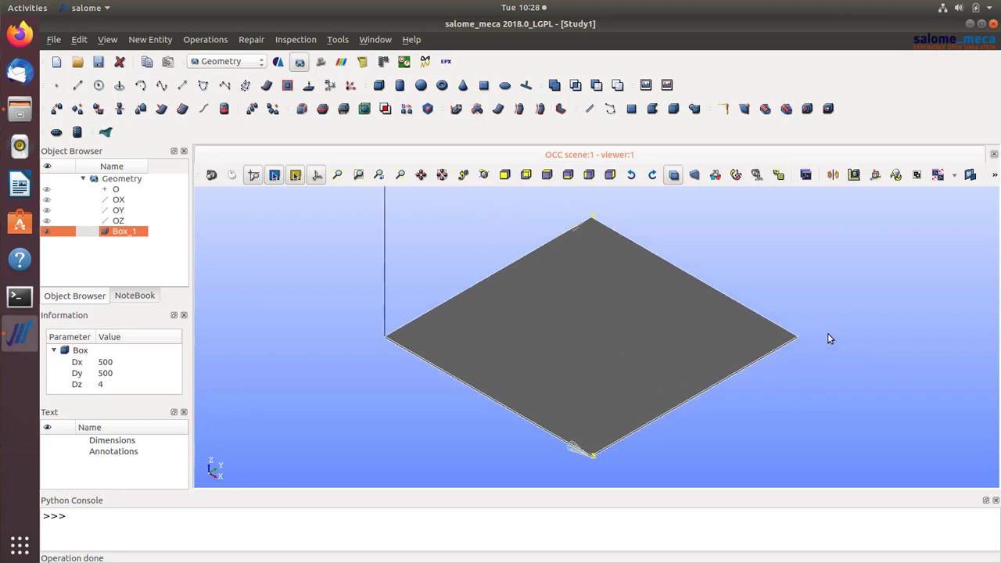
pyautogui.scroll(1, 828, 333)
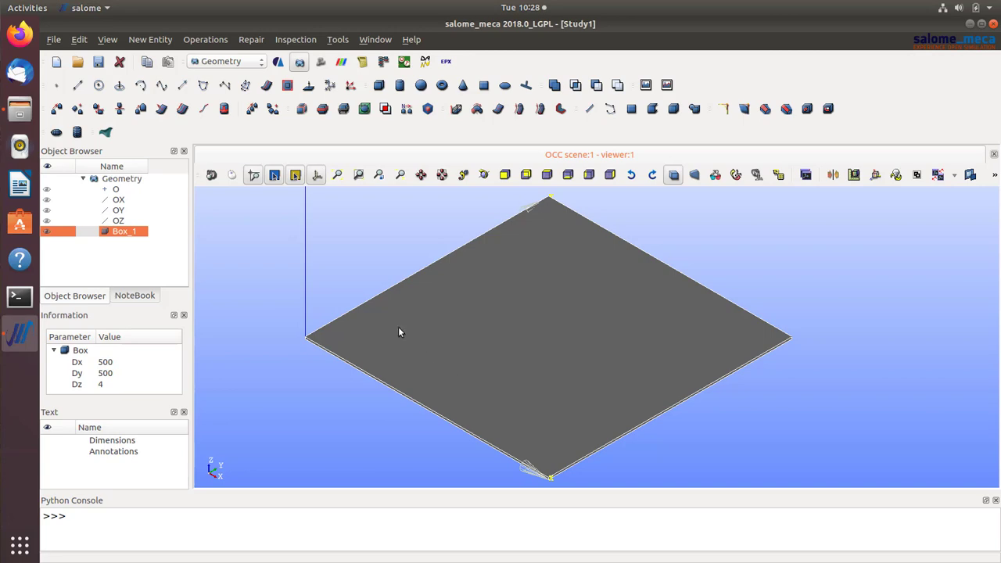
pyautogui.scroll(-1, 631, 326)
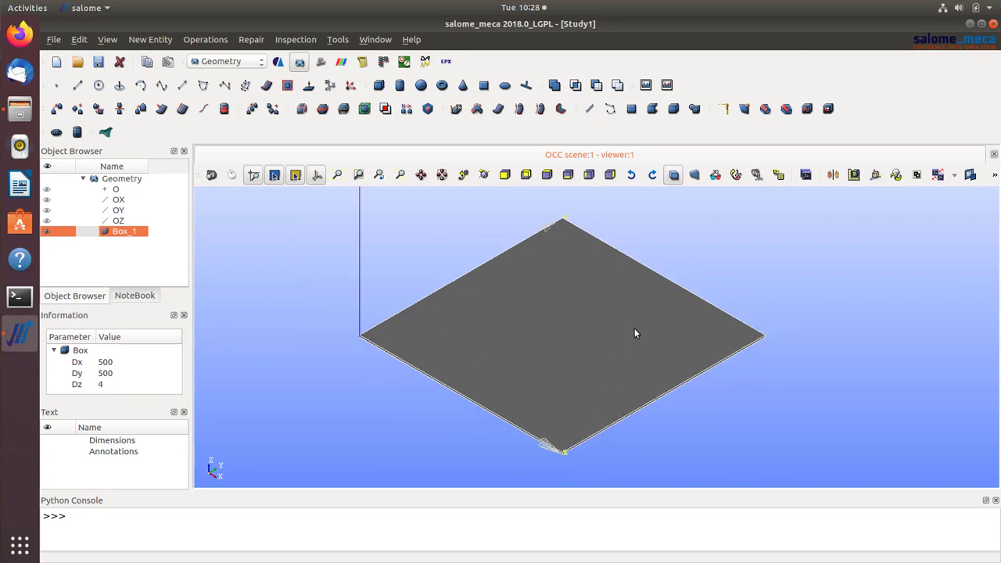
pyautogui.click(147, 40)
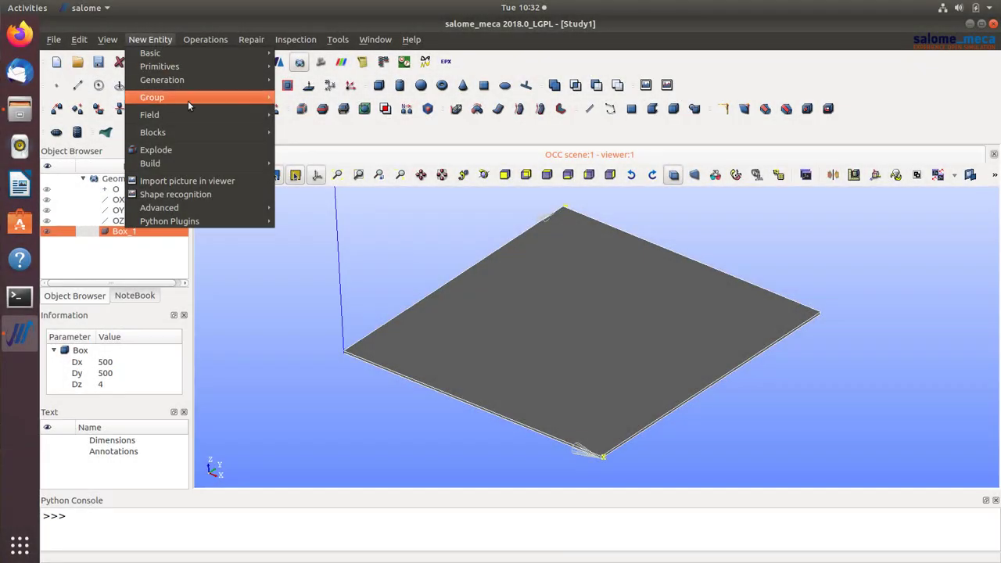
pyautogui.moveTo(188, 101)
pyautogui.click(312, 98)
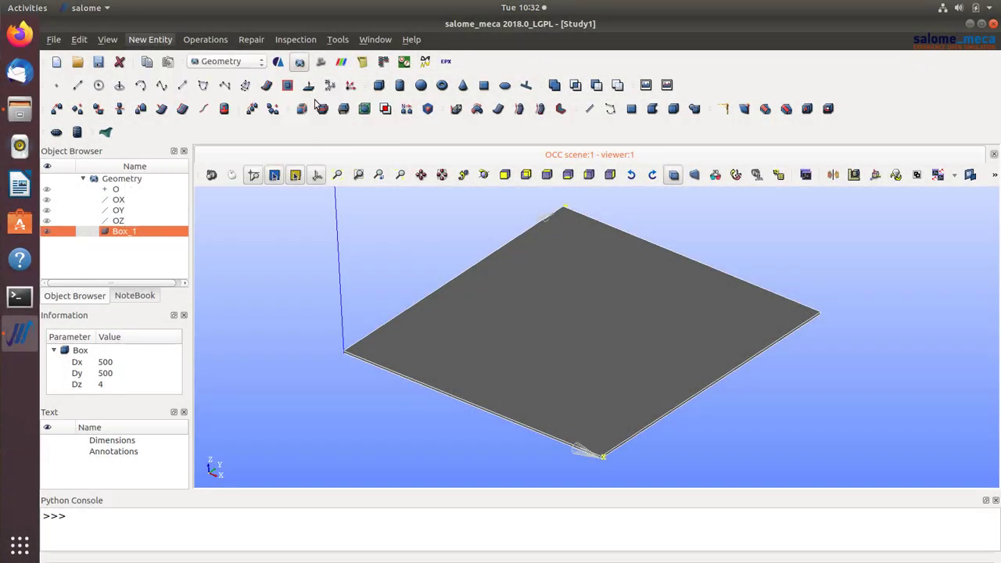
pyautogui.moveTo(530, 79); pyautogui.dragTo(245, 83)
pyautogui.click(312, 116)
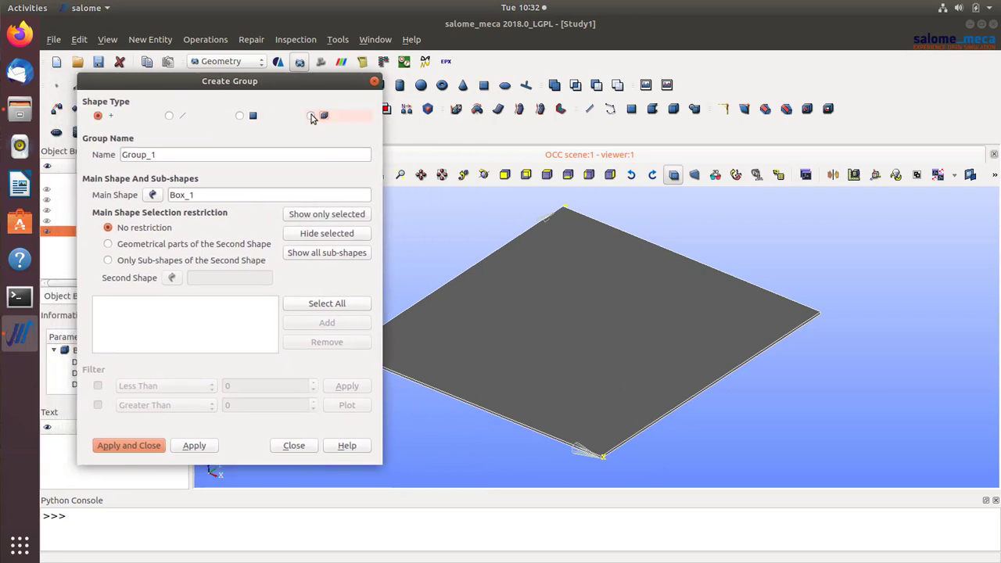
pyautogui.click(592, 290)
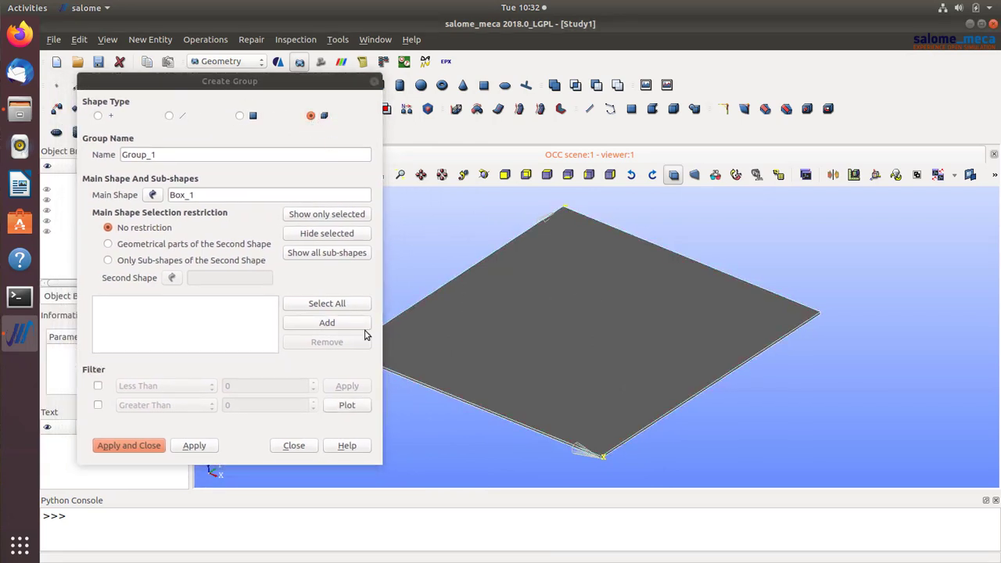
pyautogui.click(337, 326)
pyautogui.moveTo(192, 157); pyautogui.dragTo(92, 159)
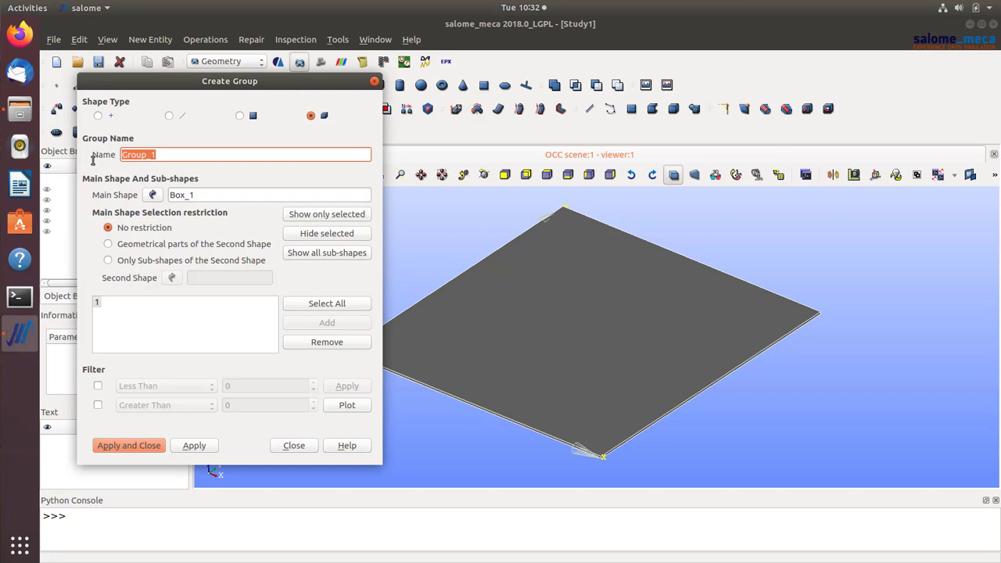
pyautogui.write('volume')
pyautogui.click(202, 445)
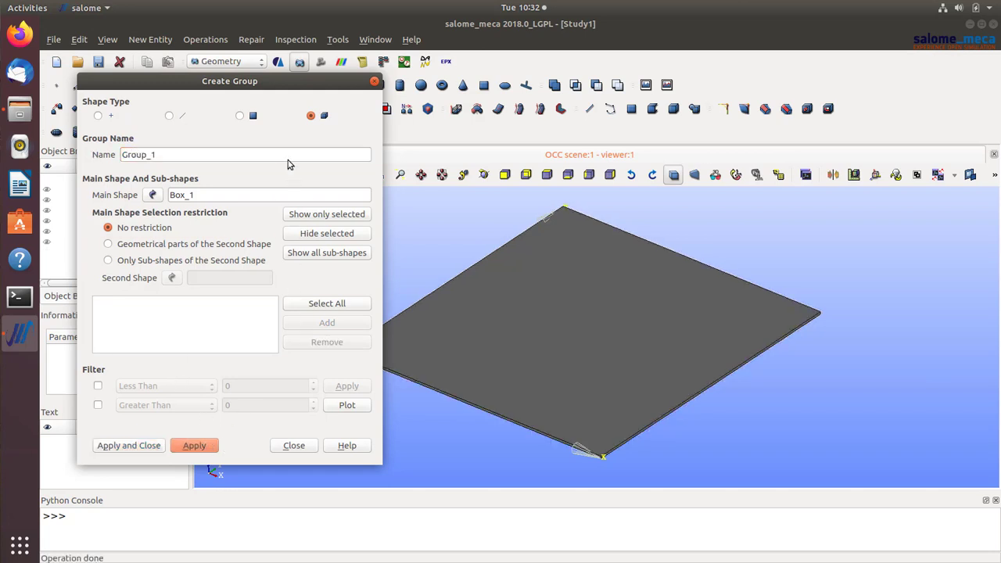
# - Create a face-type group named zmax on Box_1, containing the plate's large upper face
pyautogui.click(240, 116)
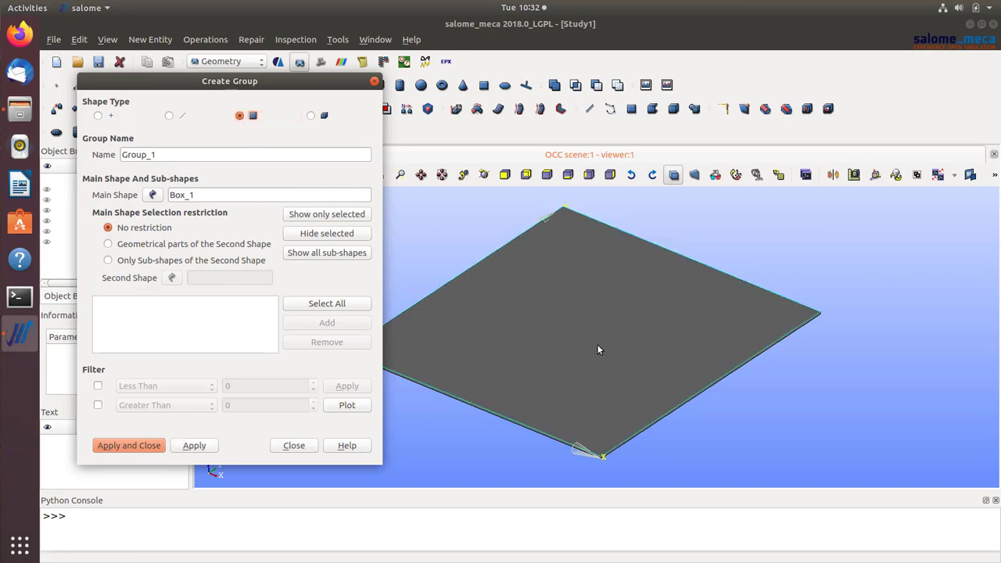
pyautogui.scroll(-2, 561, 306)
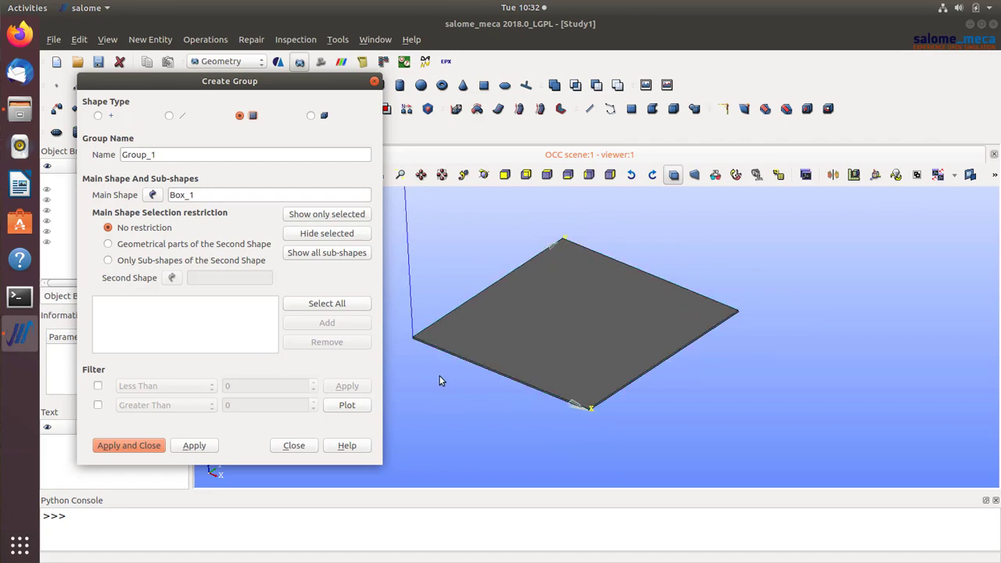
pyautogui.scroll(1, 439, 377)
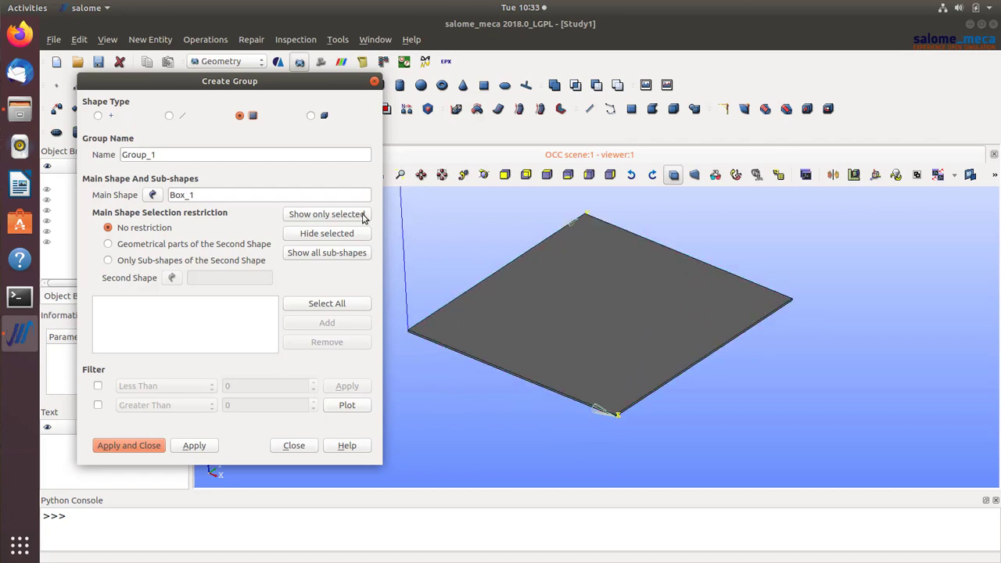
pyautogui.click(498, 326)
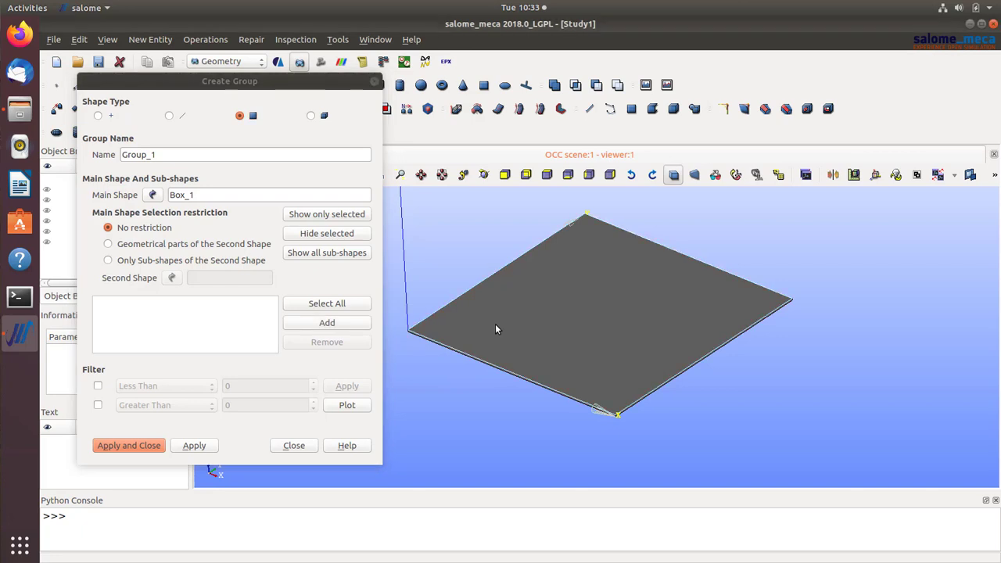
pyautogui.click(345, 327)
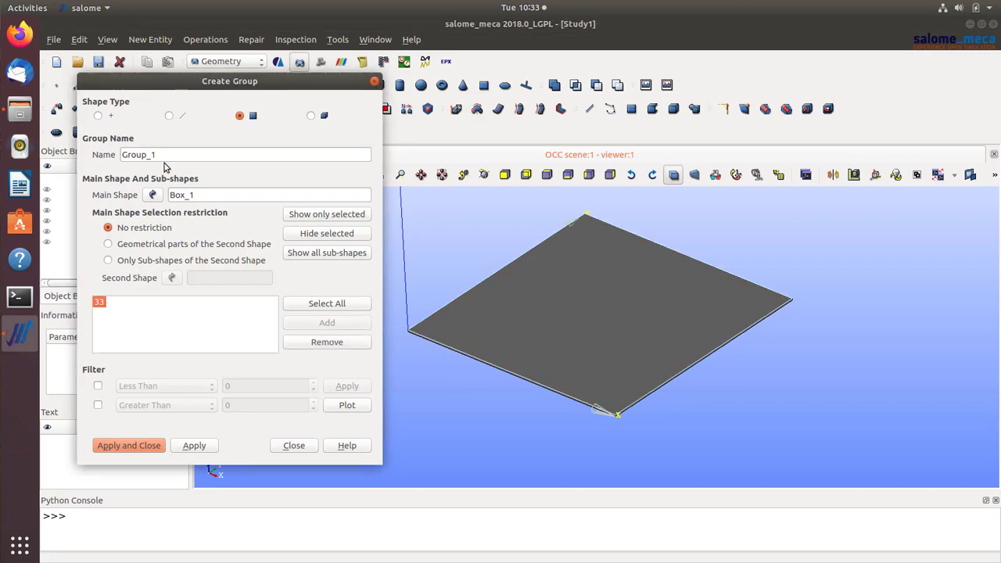
pyautogui.doubleClick(139, 154)
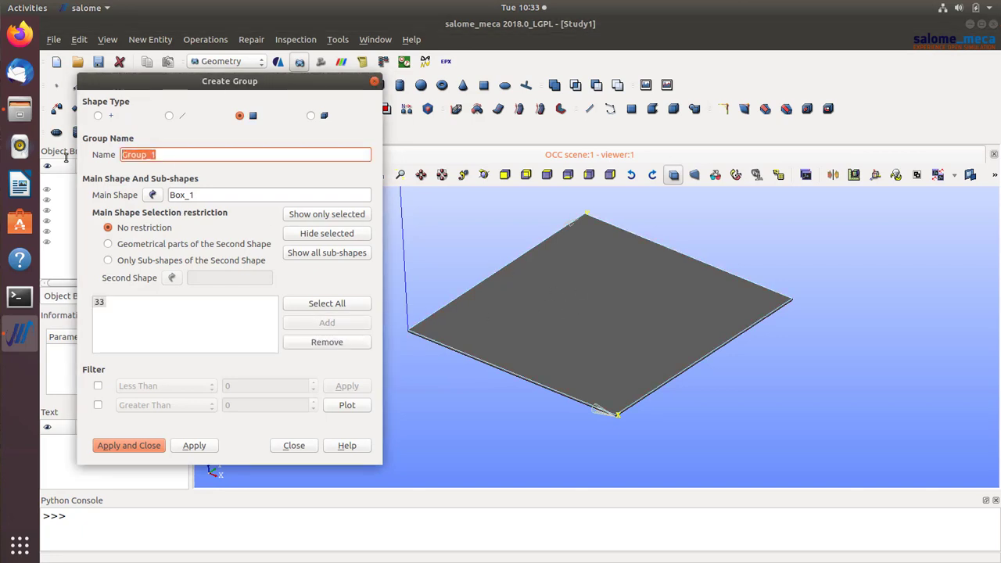
pyautogui.write('zmax')
pyautogui.click(192, 445)
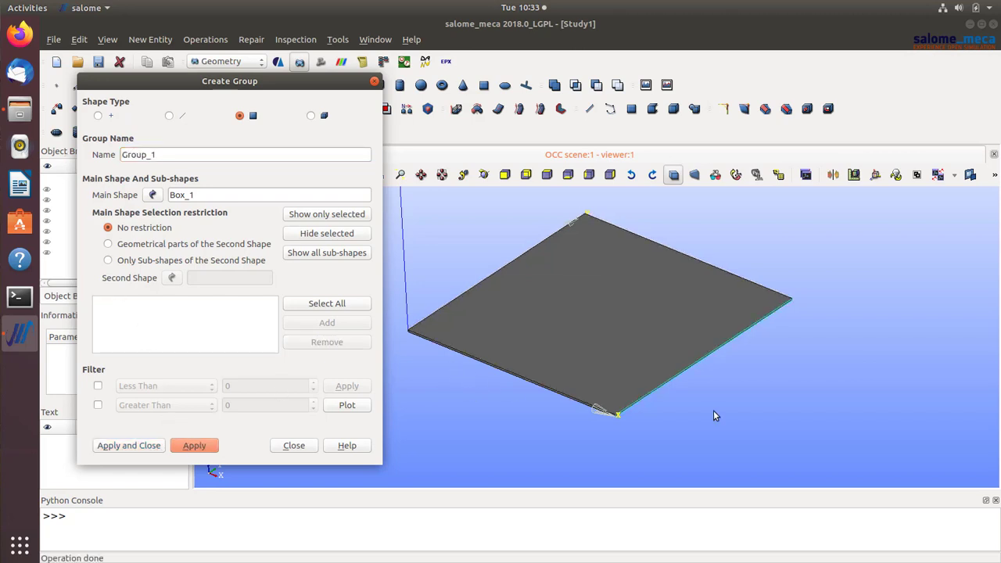
# - Create a face group named zmin on Box_1, containing the plate's large underside face
pyautogui.keyDown('ctrl'); pyautogui.moveTo(710, 407); pyautogui.dragTo(642, 297, button='right'); pyautogui.keyUp('ctrl')
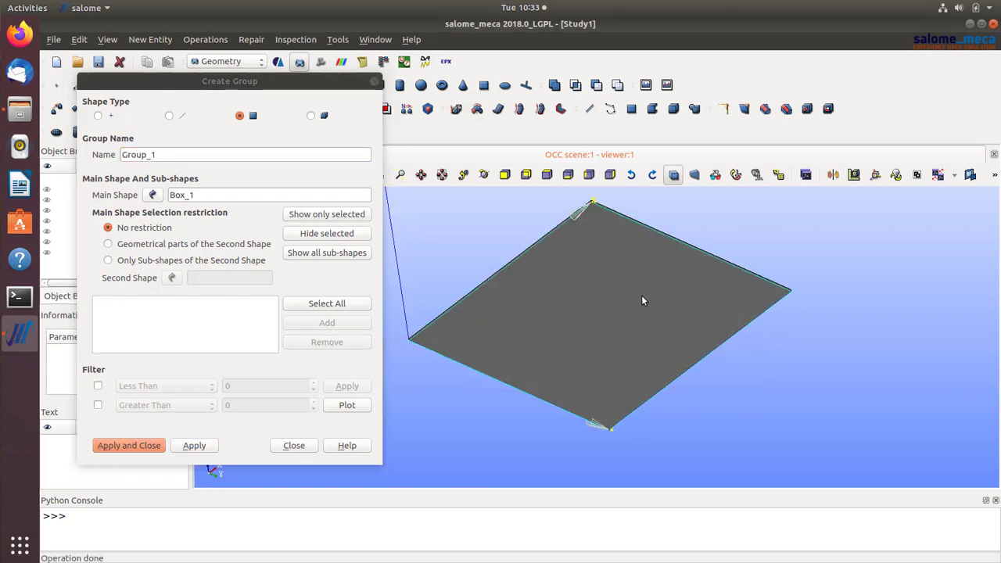
pyautogui.click(640, 297)
pyautogui.click(306, 327)
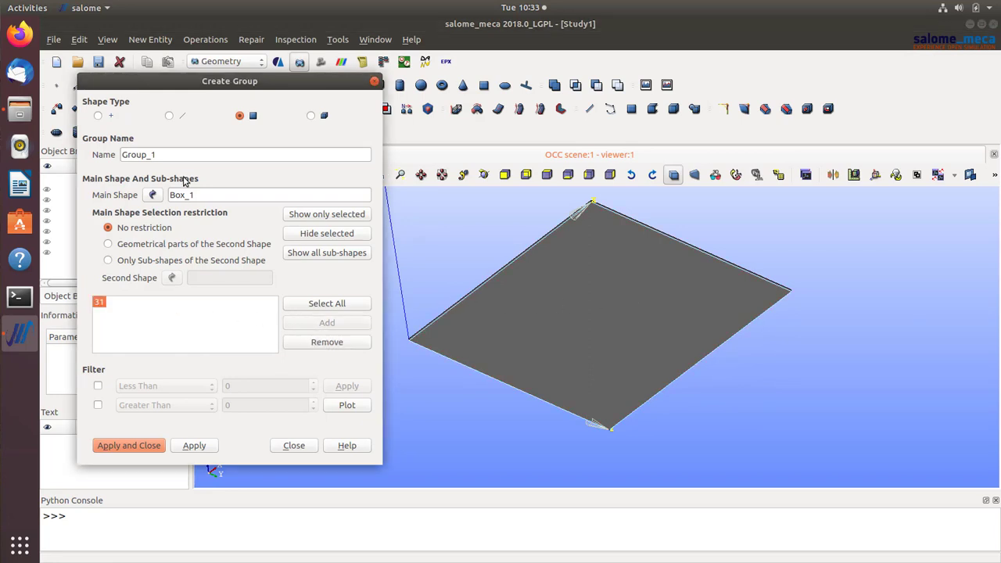
pyautogui.moveTo(168, 156); pyautogui.dragTo(89, 154)
pyautogui.write('z')
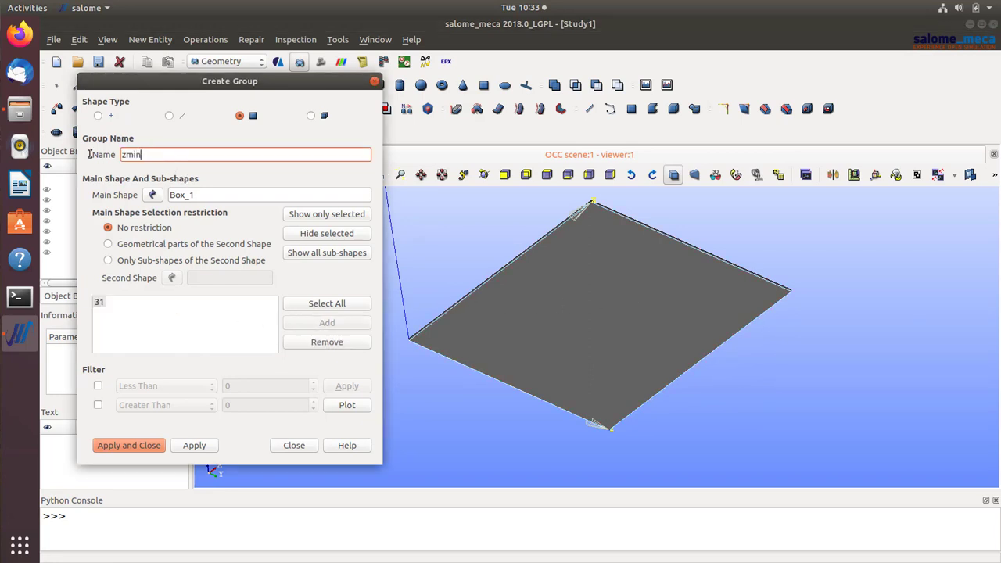
pyautogui.write('min')
pyautogui.click(197, 445)
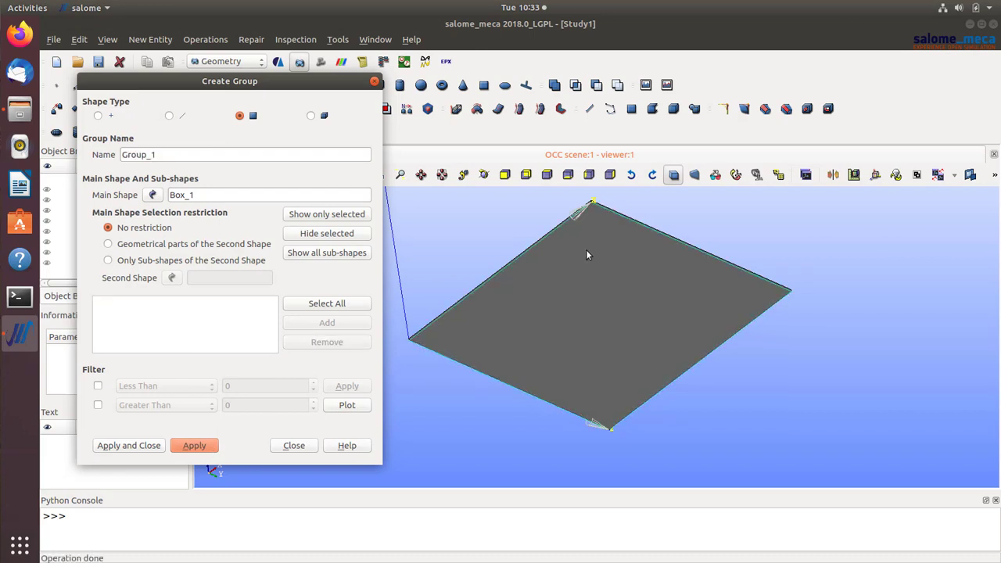
# - Create a face group named ymin on Box_1, containing the thin side face at the minimum Y end
pyautogui.keyDown('ctrl'); pyautogui.moveTo(612, 244); pyautogui.dragTo(567, 388, button='right'); pyautogui.keyUp('ctrl')
pyautogui.scroll(3, 512, 426)
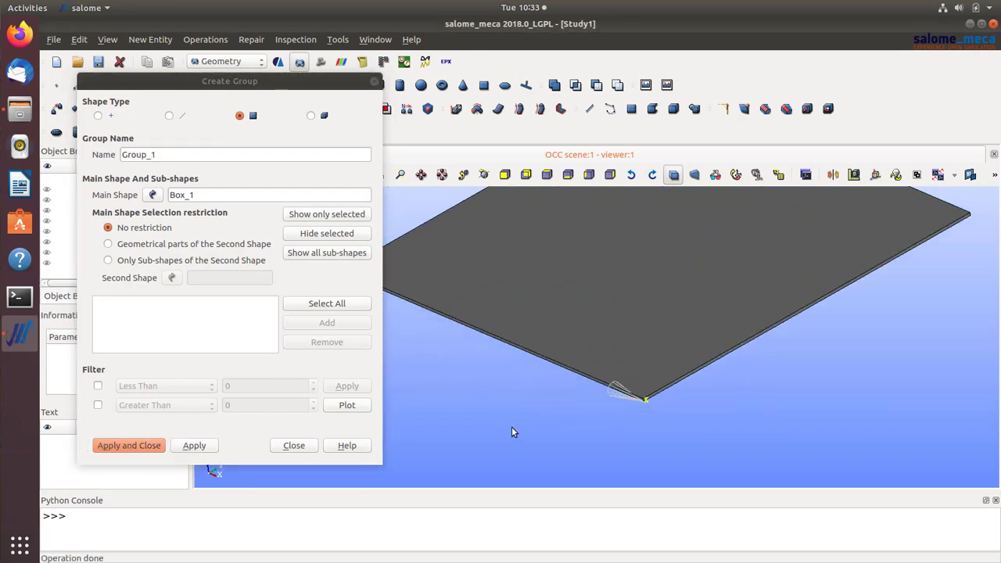
pyautogui.scroll(-5, 521, 419)
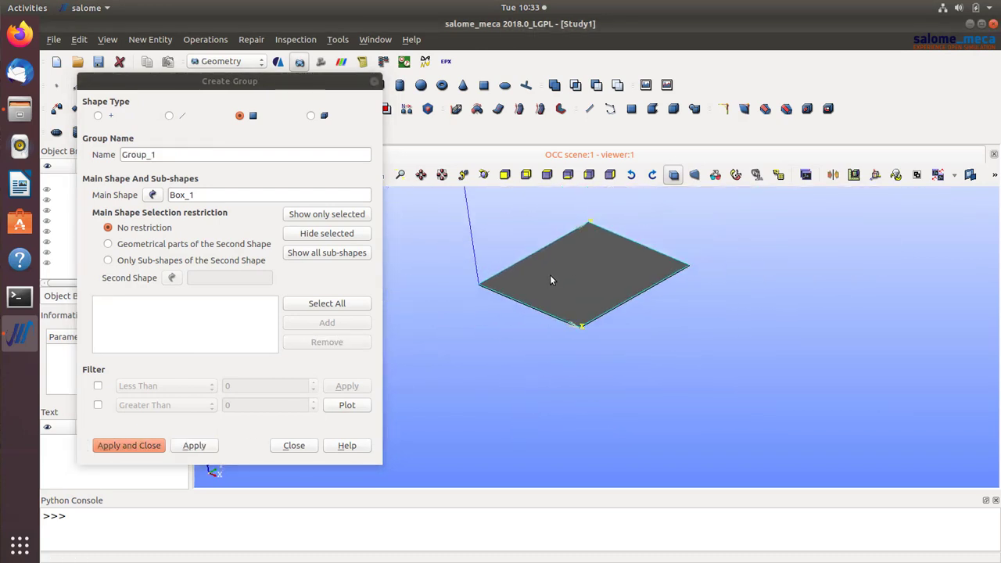
pyautogui.scroll(4, 501, 301)
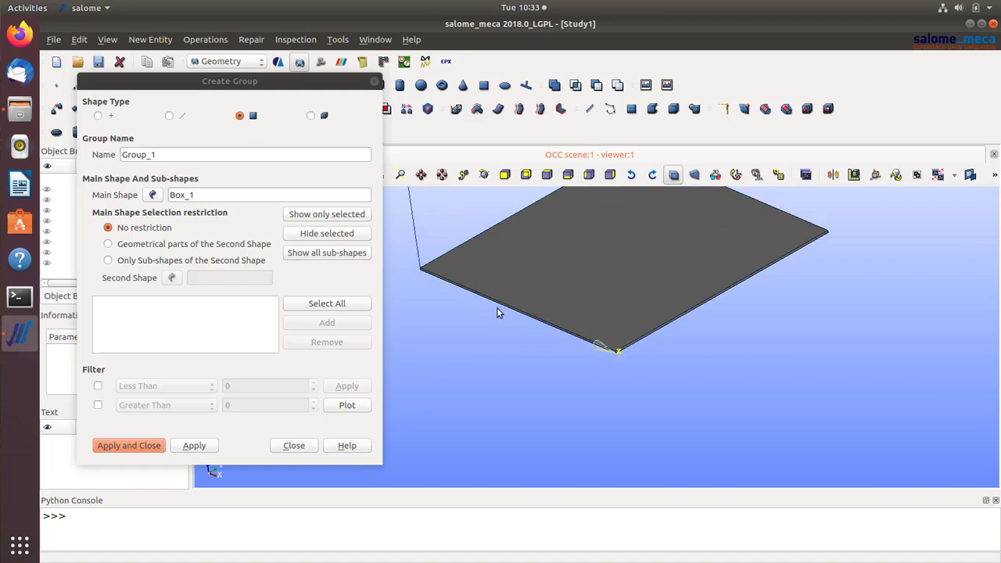
pyautogui.click(504, 301)
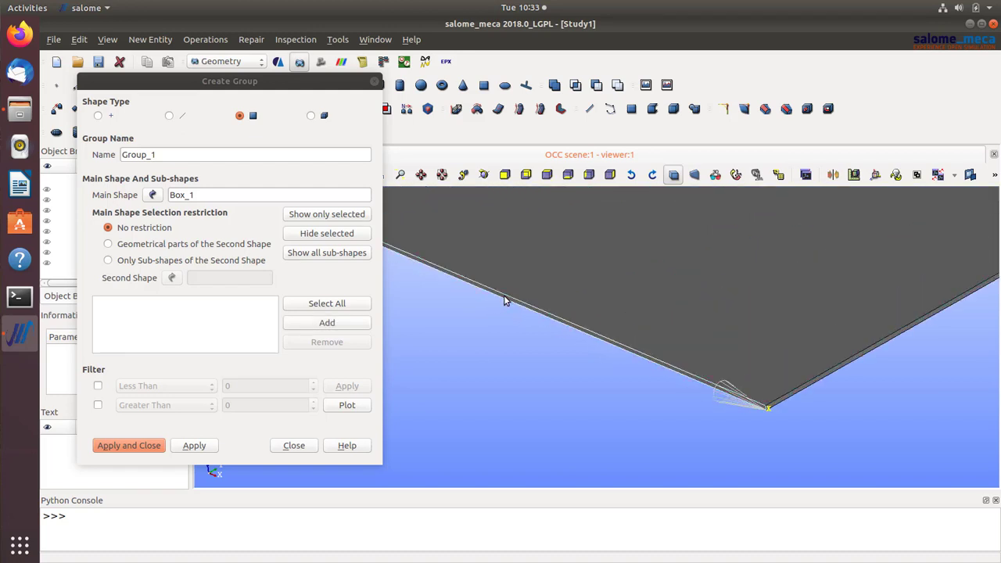
pyautogui.click(325, 323)
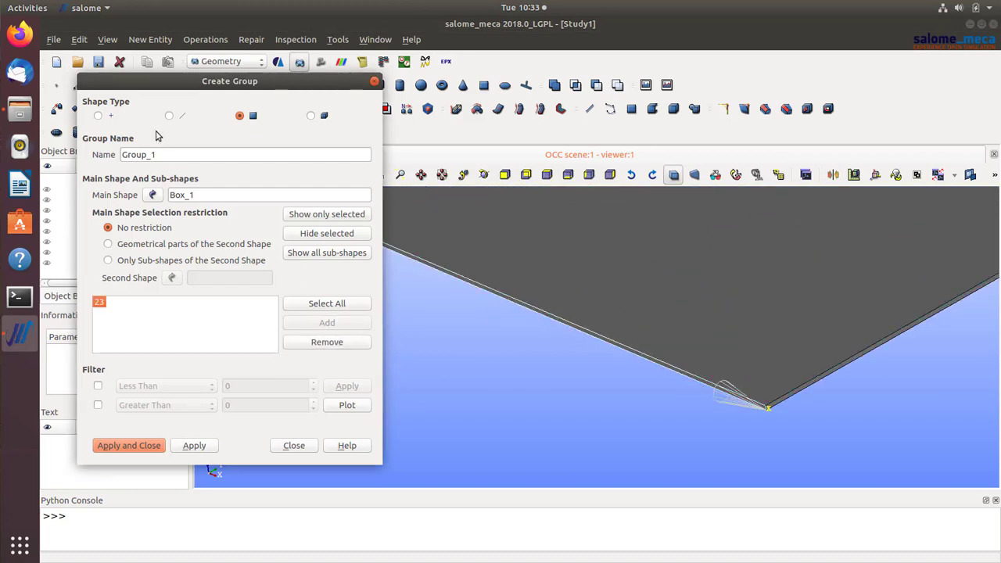
pyautogui.doubleClick(177, 156)
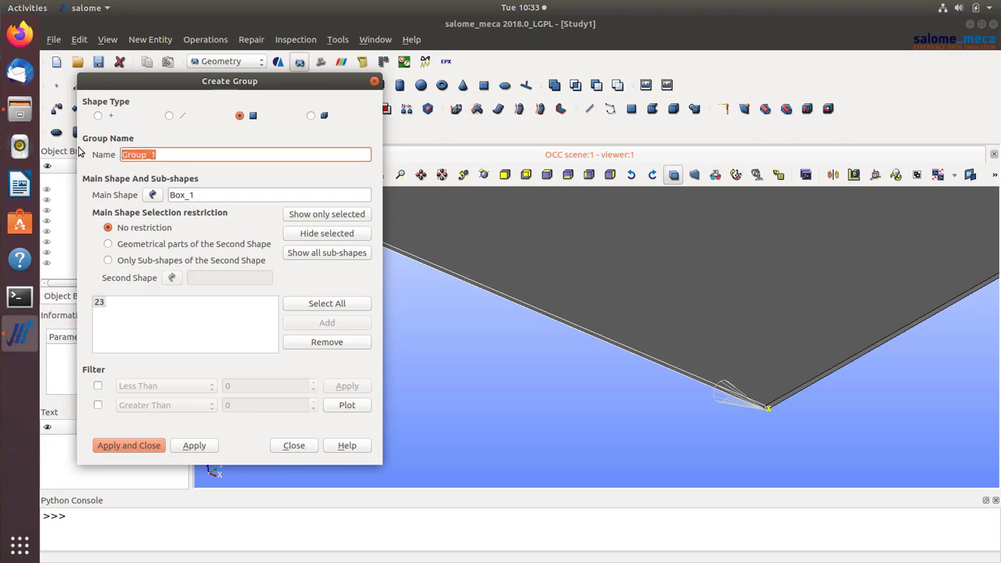
pyautogui.write('ymin')
pyautogui.click(196, 445)
# - Create a face group named ymax on Box_1, containing the thin side face at the maximum Y end
pyautogui.scroll(-1, 486, 281)
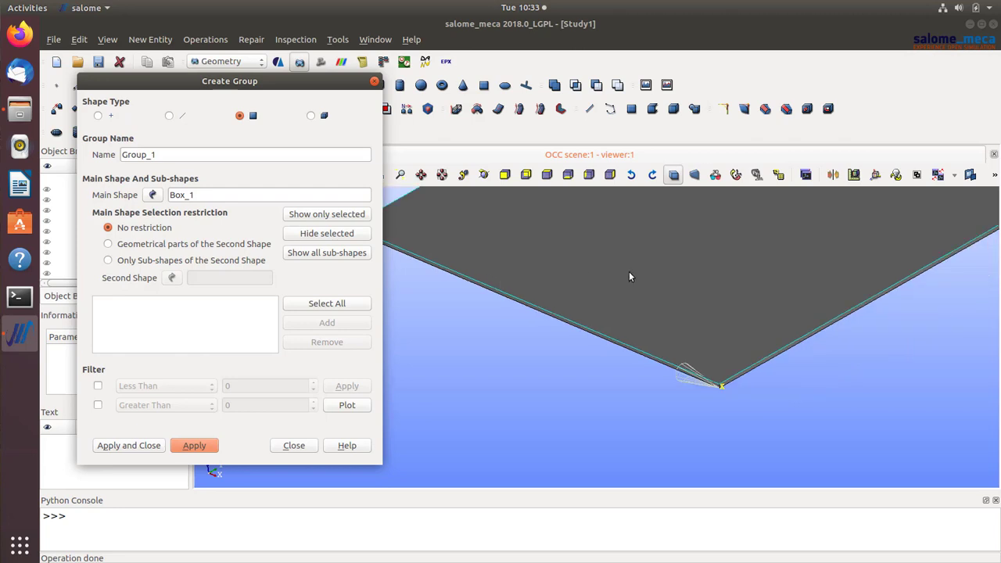
pyautogui.scroll(-5, 630, 276)
pyautogui.moveTo(711, 294)
pyautogui.keyDown('ctrl'); pyautogui.mouseDown(button='right')
pyautogui.moveTo(527, 328)
pyautogui.moveTo(710, 304)
pyautogui.mouseUp(button='right'); pyautogui.keyUp('ctrl')
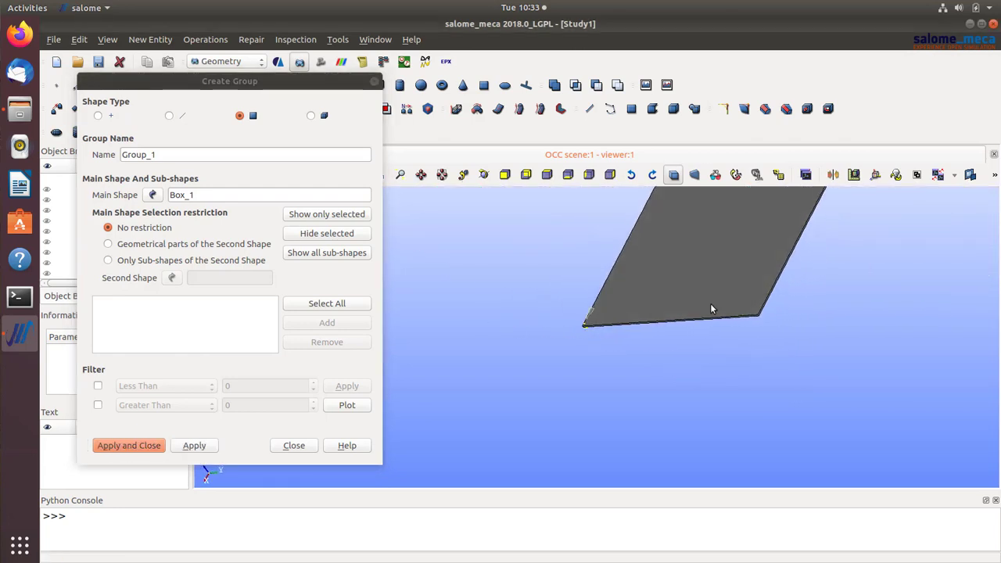
pyautogui.scroll(6, 835, 292)
pyautogui.scroll(2, 661, 308)
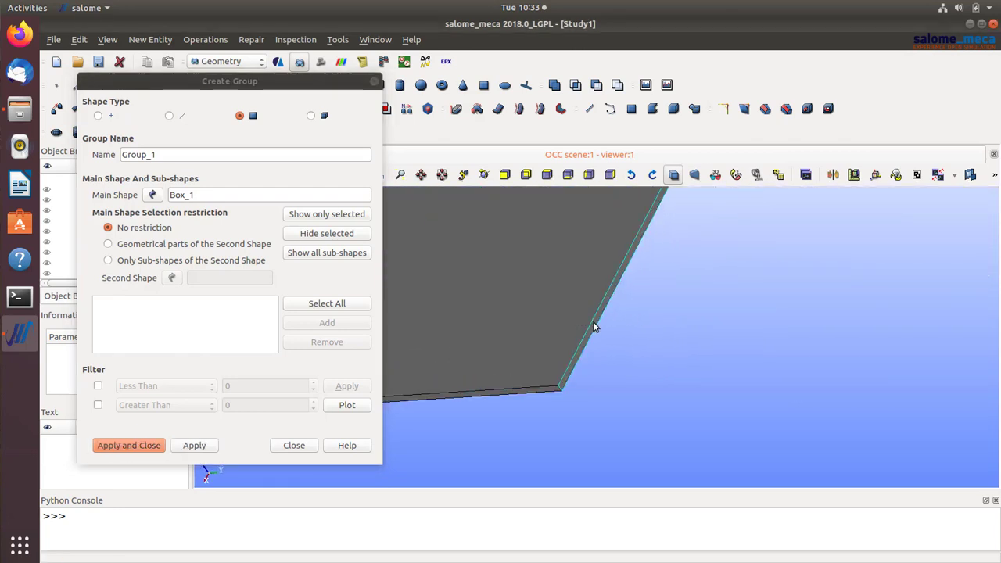
pyautogui.click(593, 327)
pyautogui.click(327, 324)
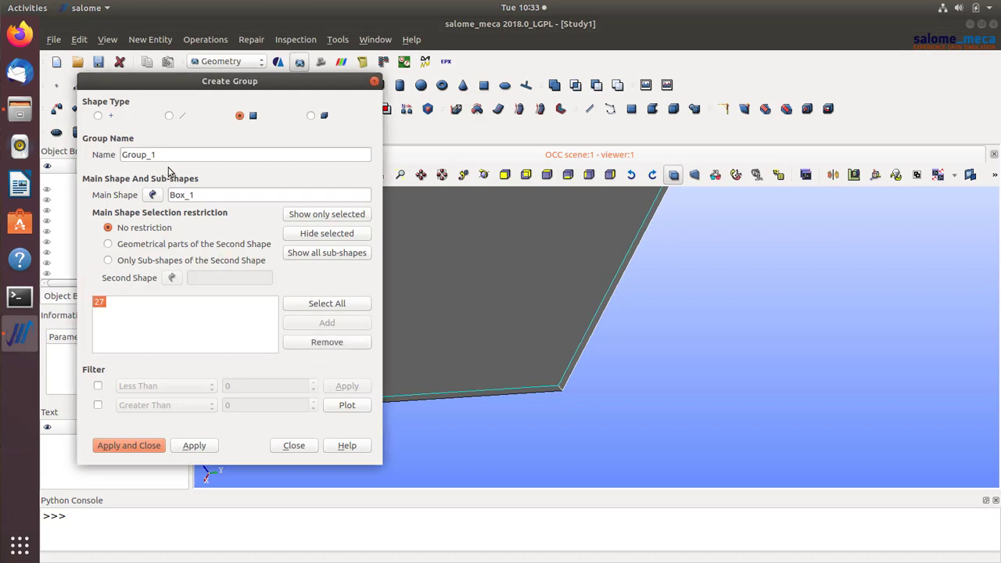
pyautogui.write('ym')
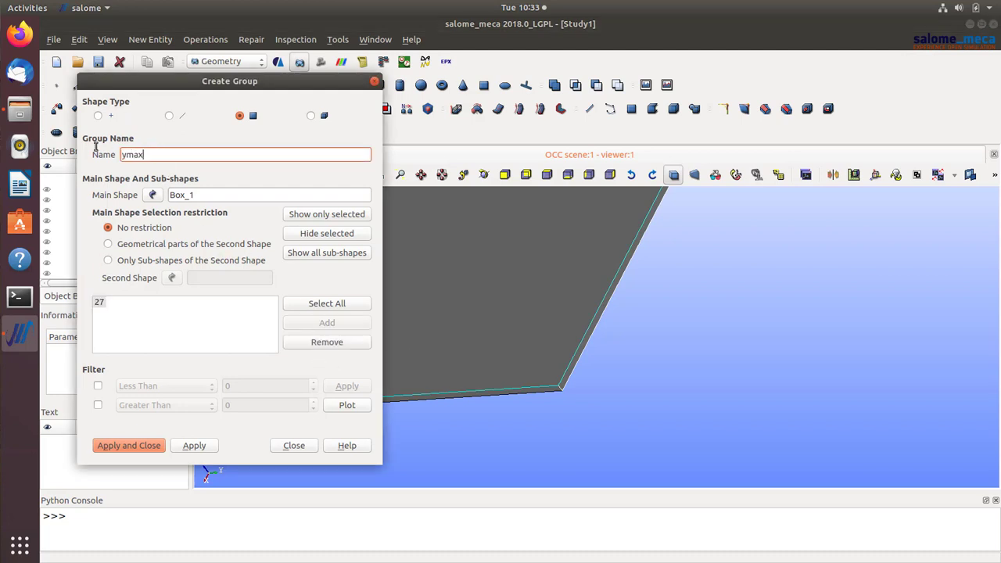
pyautogui.write('ax')
pyautogui.click(195, 445)
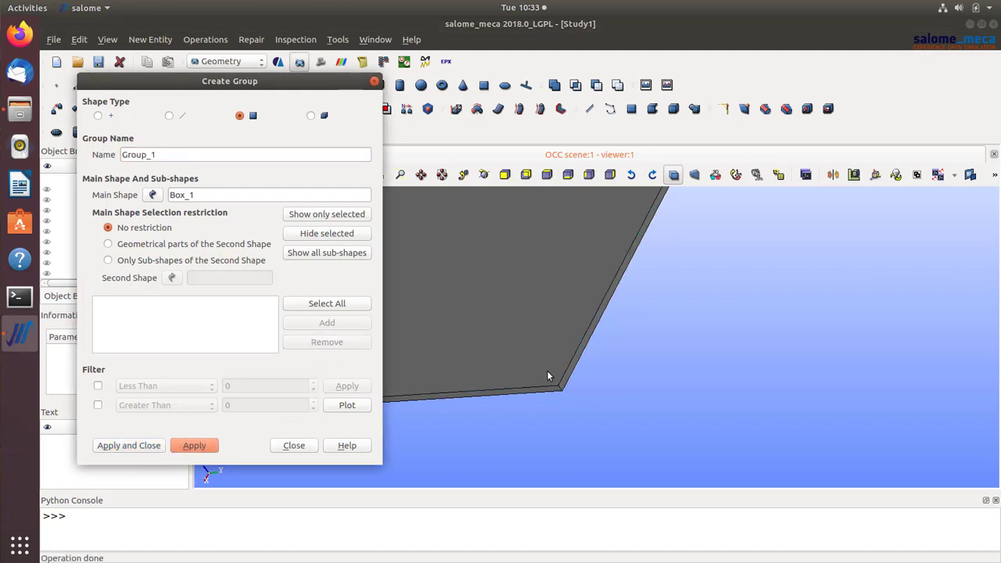
# - Create a face group named xmax on Box_1, containing the thin side face at the maximum X end
pyautogui.scroll(-2, 571, 376)
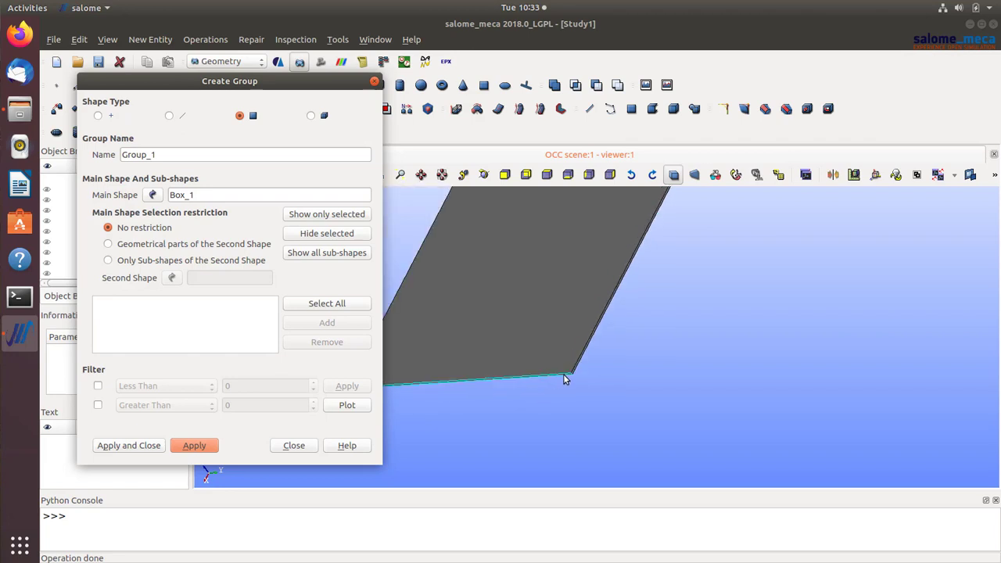
pyautogui.scroll(2, 544, 401)
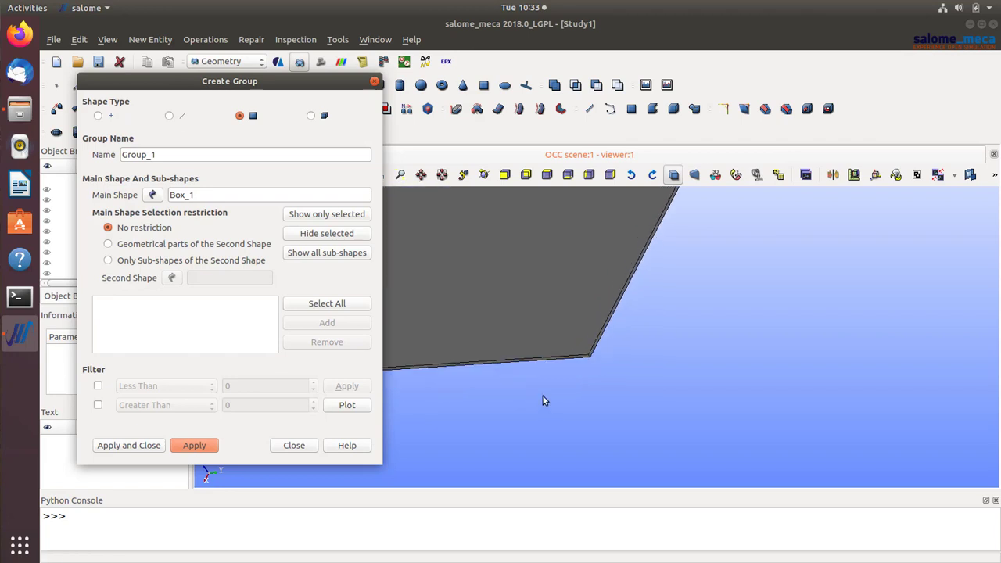
pyautogui.click(578, 349)
pyautogui.click(343, 323)
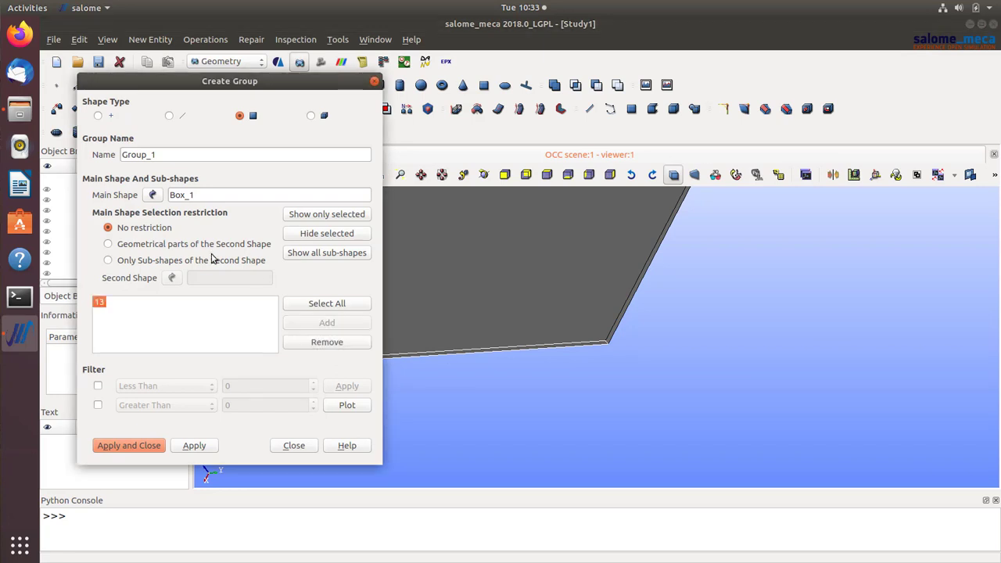
pyautogui.click(159, 156)
pyautogui.moveTo(163, 154); pyautogui.dragTo(94, 154)
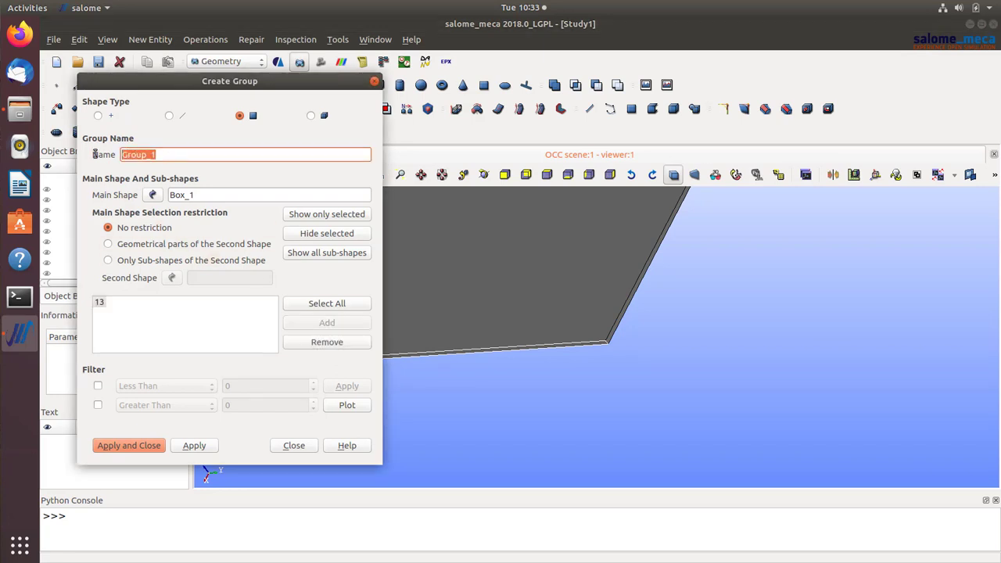
pyautogui.write('xmax')
pyautogui.click(190, 447)
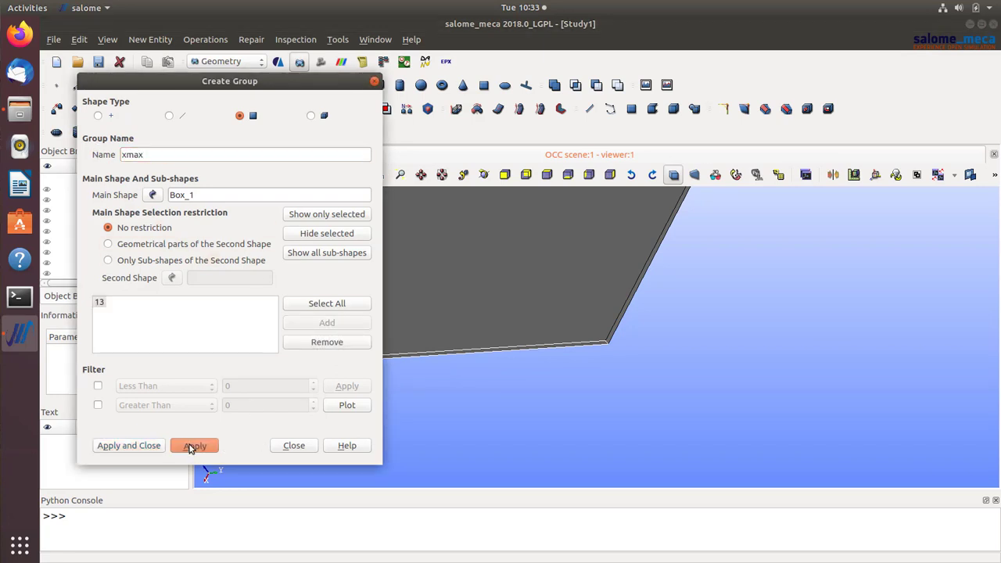
# - Create a face group named xmin on Box_1 from the thin side face at the minimum X end, and finish group creation
pyautogui.scroll(-3, 660, 308)
pyautogui.keyDown('ctrl'); pyautogui.moveTo(650, 307); pyautogui.dragTo(657, 414, button='right'); pyautogui.keyUp('ctrl')
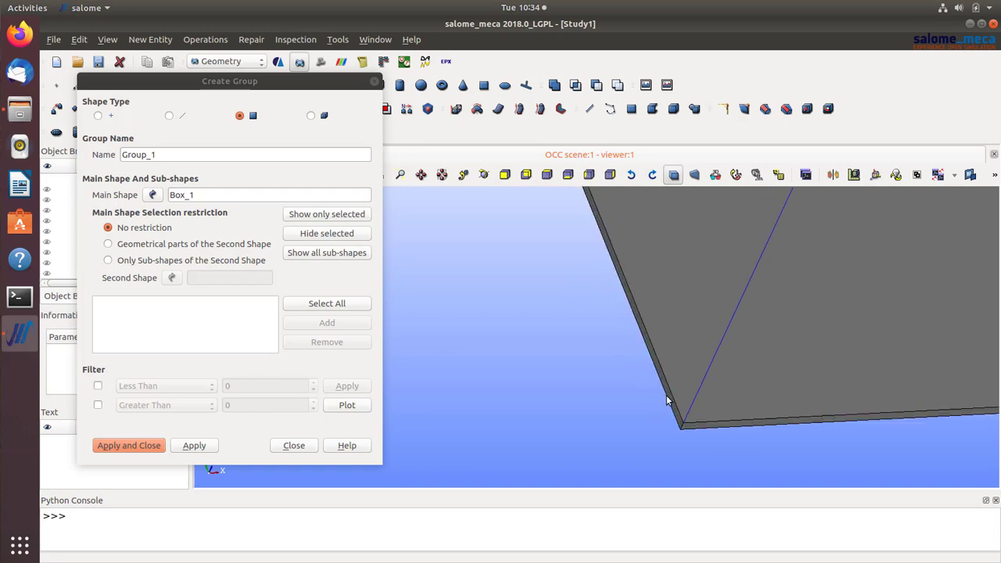
pyautogui.click(667, 402)
pyautogui.click(317, 323)
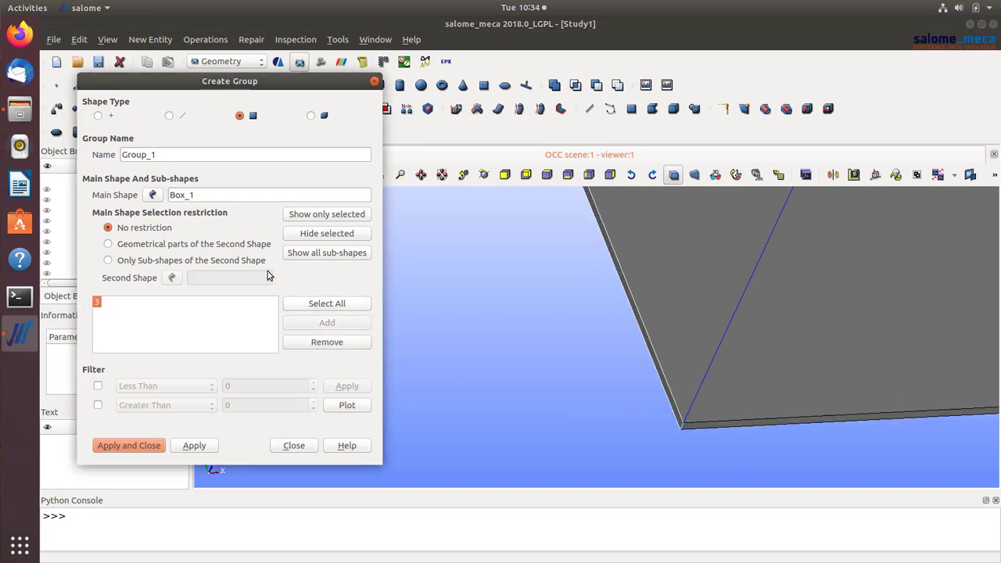
pyautogui.moveTo(165, 155); pyautogui.dragTo(96, 159)
pyautogui.write('x')
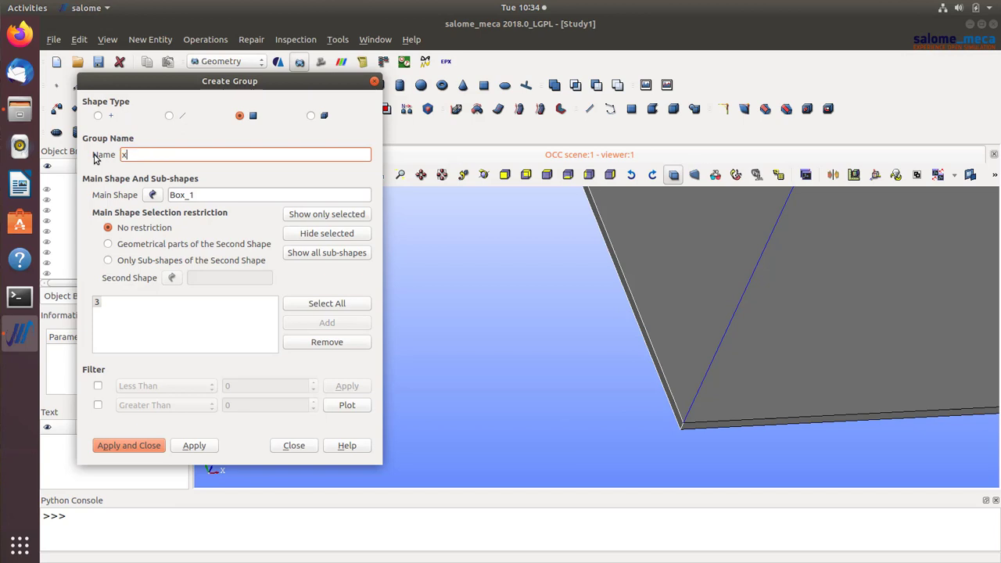
pyautogui.write('min')
pyautogui.click(109, 446)
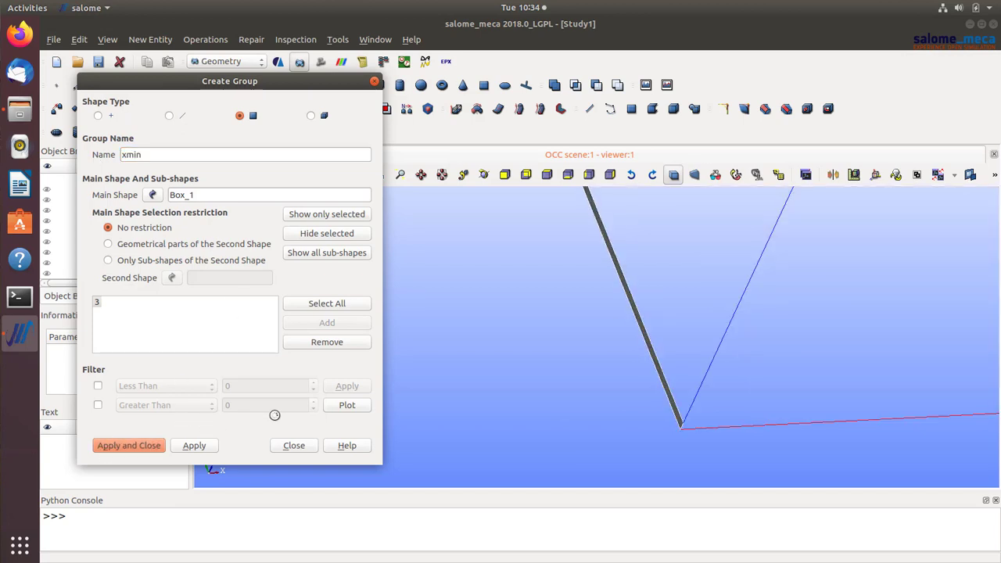
# - Show the whole Box_1 plate in the 3D viewer and hide the xmin face group
pyautogui.scroll(-5, 513, 372)
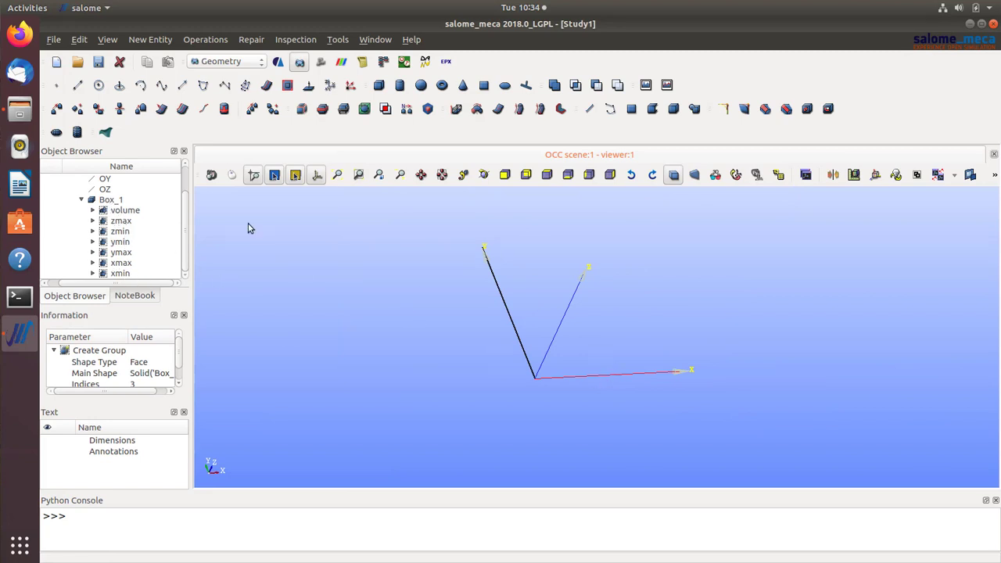
pyautogui.click(109, 201)
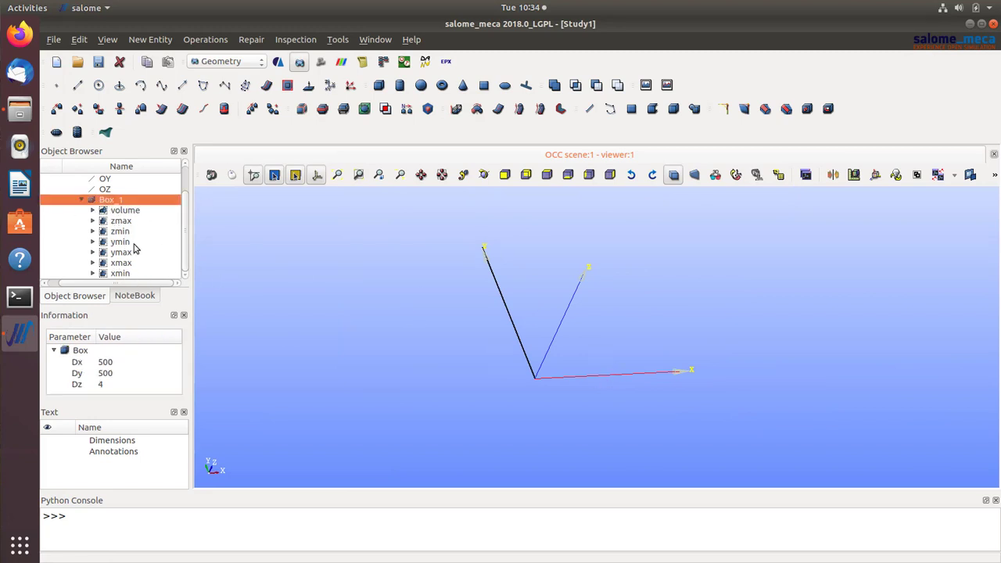
pyautogui.rightClick(109, 203)
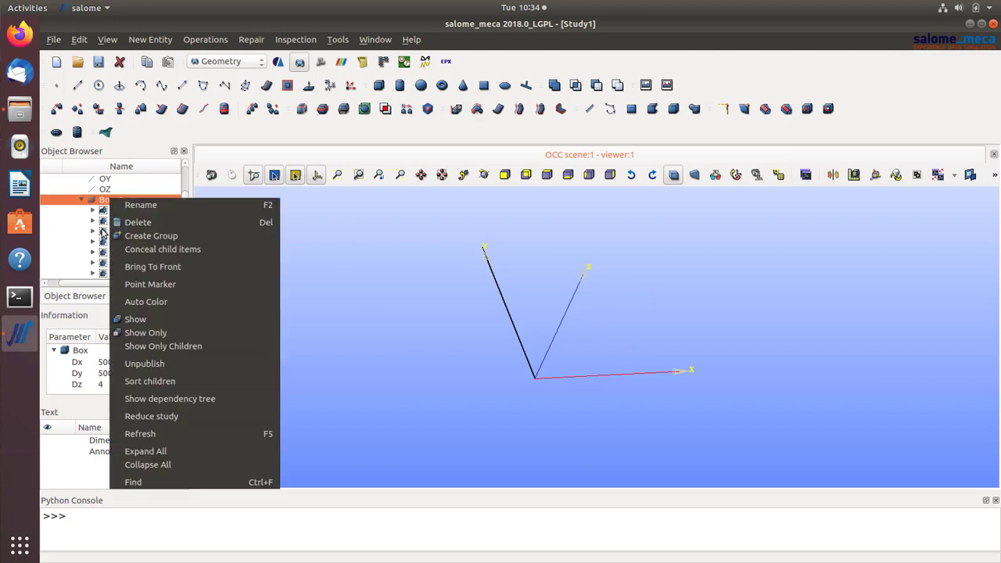
pyautogui.click(100, 286)
pyautogui.moveTo(103, 284); pyautogui.dragTo(68, 287)
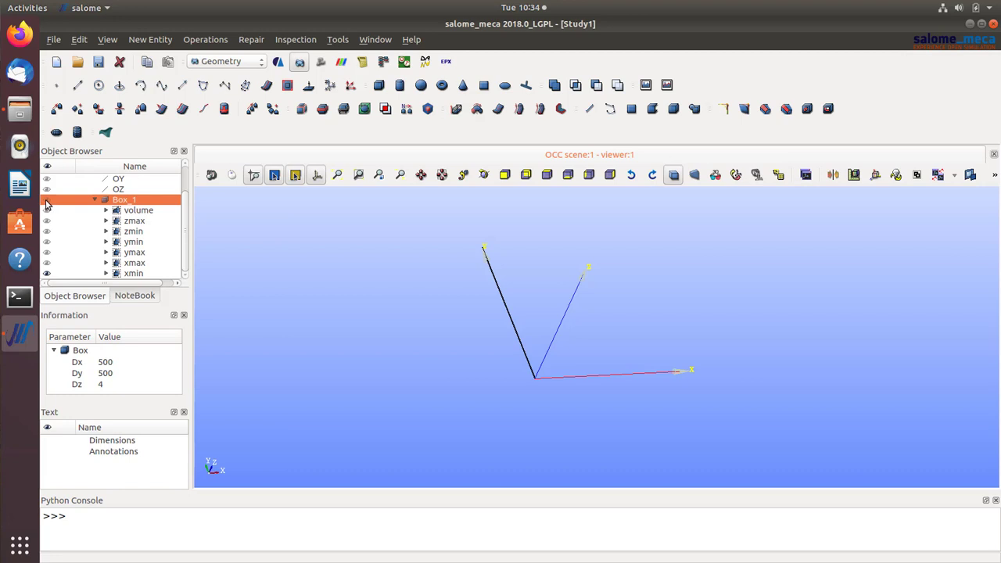
pyautogui.click(46, 201)
pyautogui.click(53, 273)
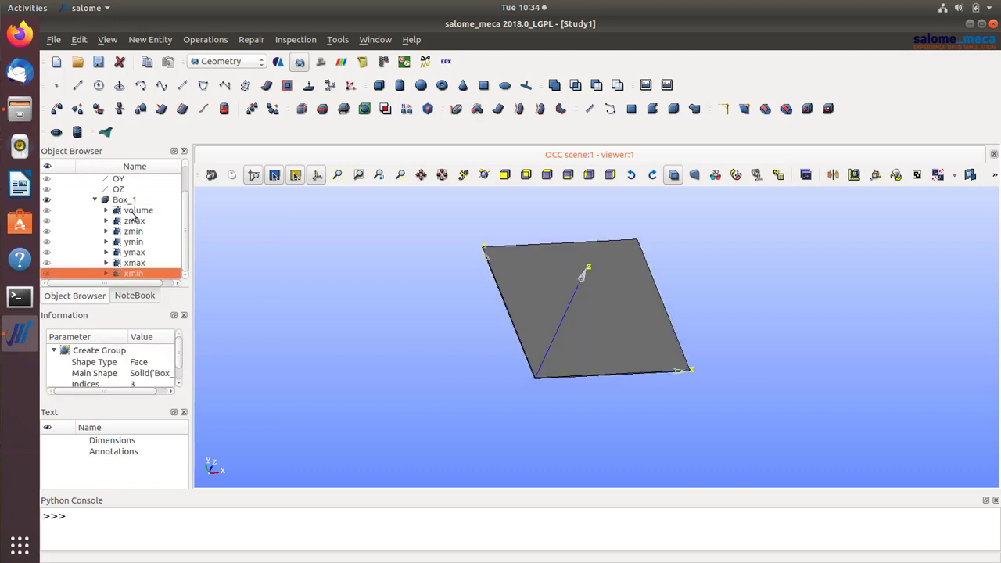
pyautogui.moveTo(195, 224); pyautogui.dragTo(242, 235)
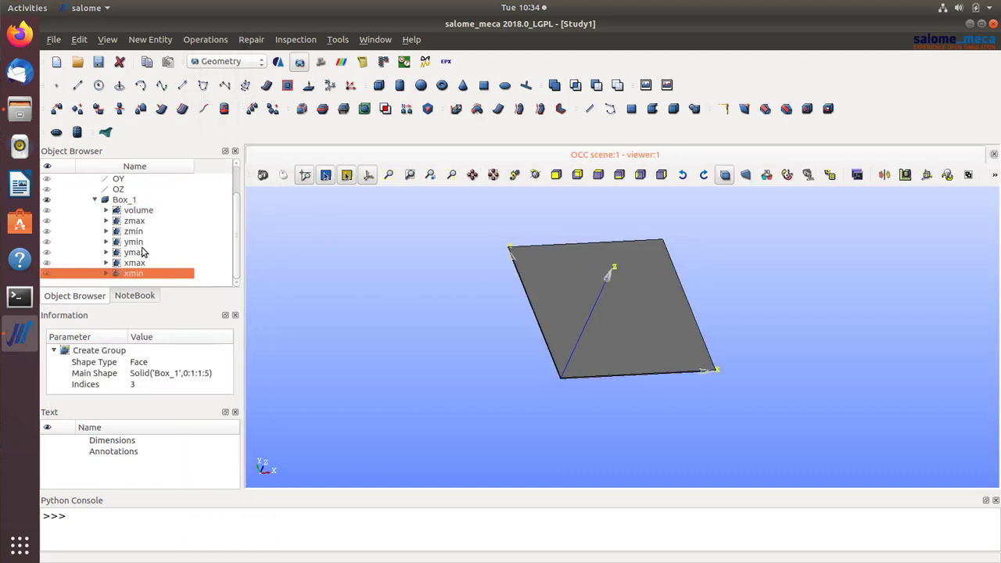
pyautogui.keyDown('ctrl'); pyautogui.moveTo(654, 400); pyautogui.dragTo(568, 380, button='right'); pyautogui.keyUp('ctrl')
pyautogui.scroll(3, 636, 263)
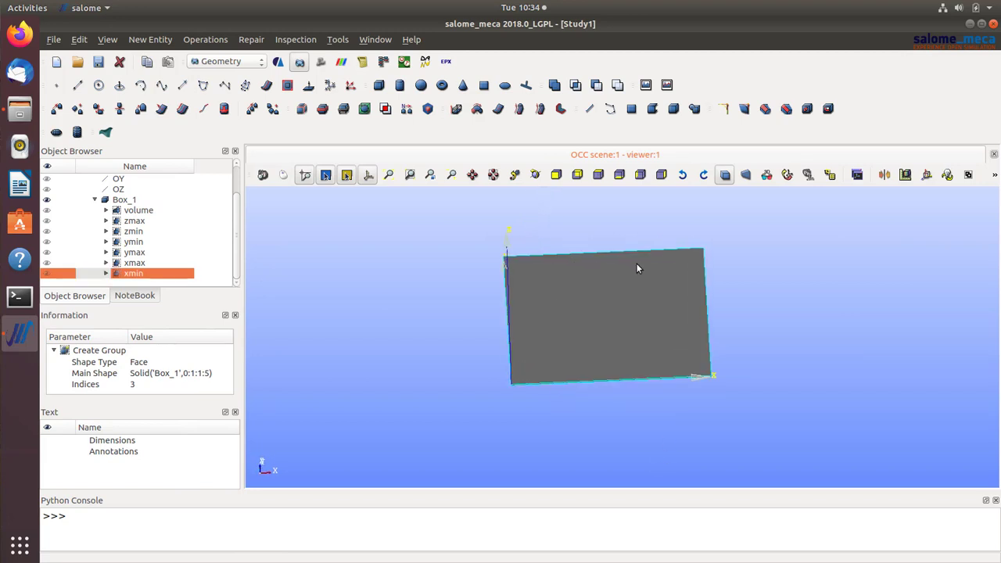
pyautogui.scroll(-2, 649, 253)
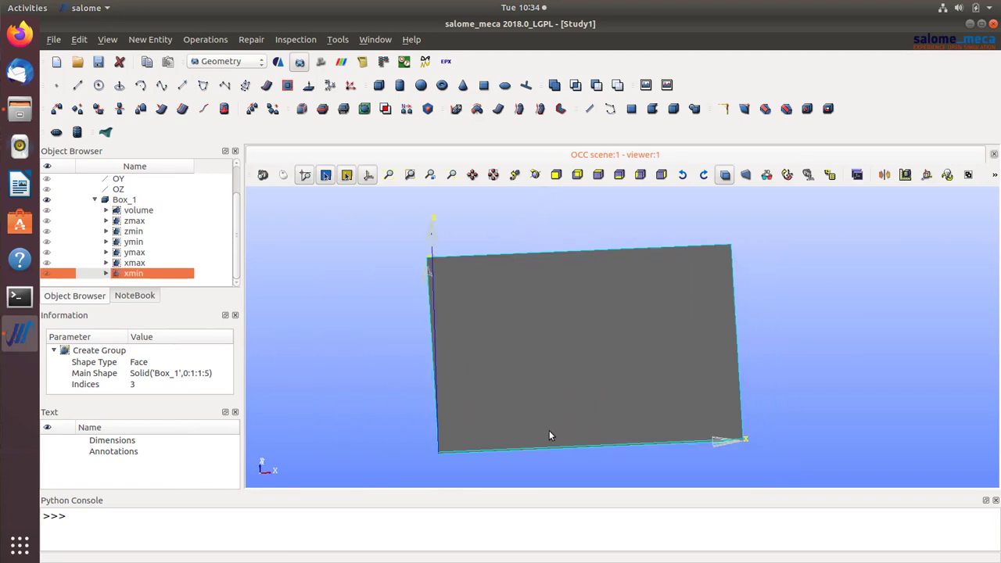
pyautogui.keyDown('ctrl'); pyautogui.moveTo(487, 397); pyautogui.dragTo(437, 395, button='right'); pyautogui.keyUp('ctrl')
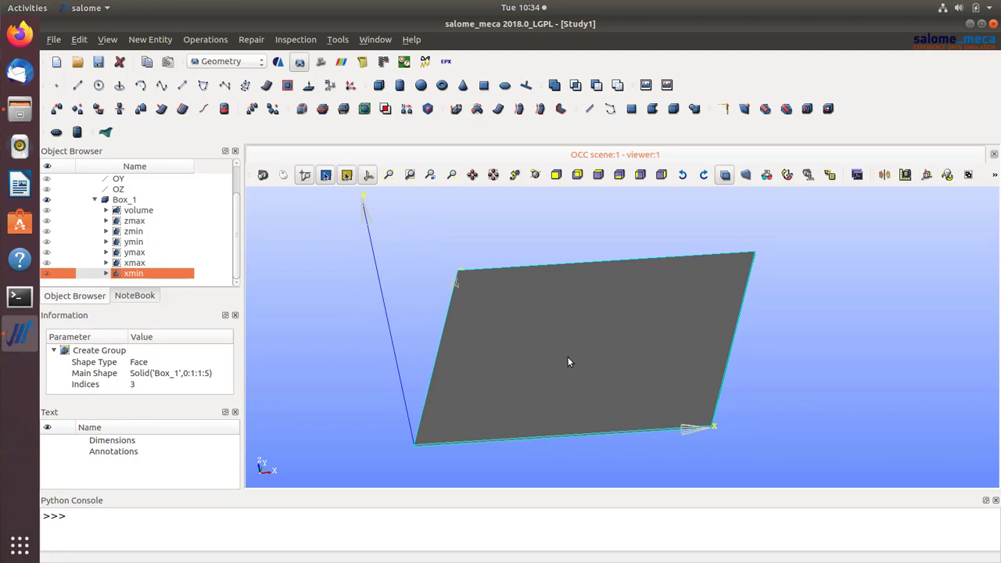
# - Start a new mesh on Box_1 in the Mesh module, with Hexahedron (i,j,k) as its 3D algorithm
pyautogui.click(319, 63)
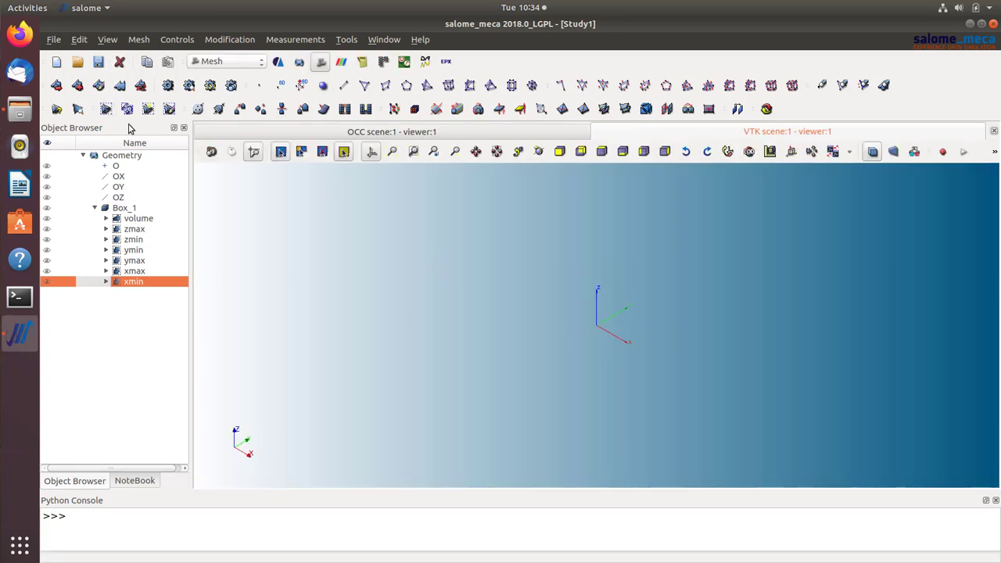
pyautogui.click(63, 87)
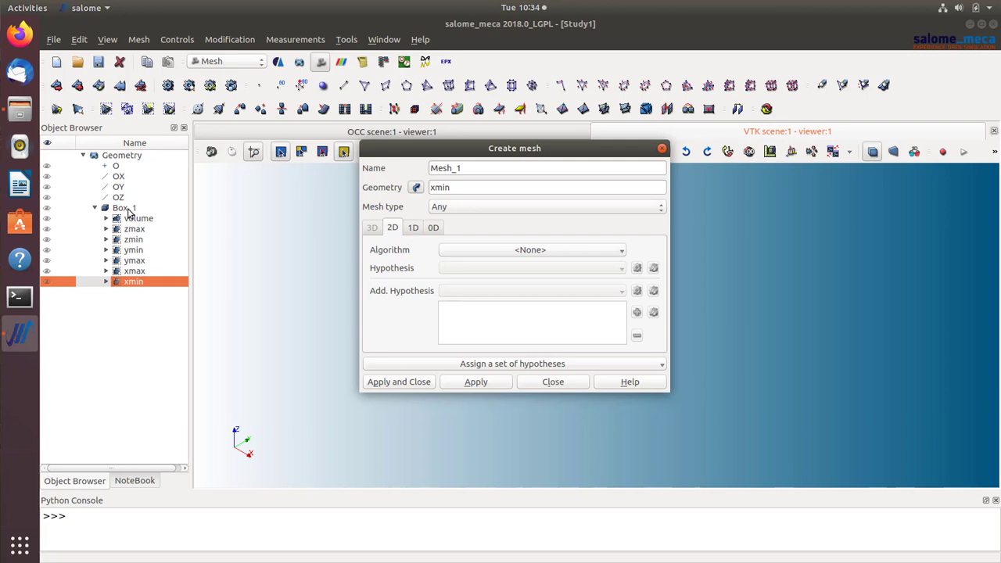
pyautogui.click(128, 212)
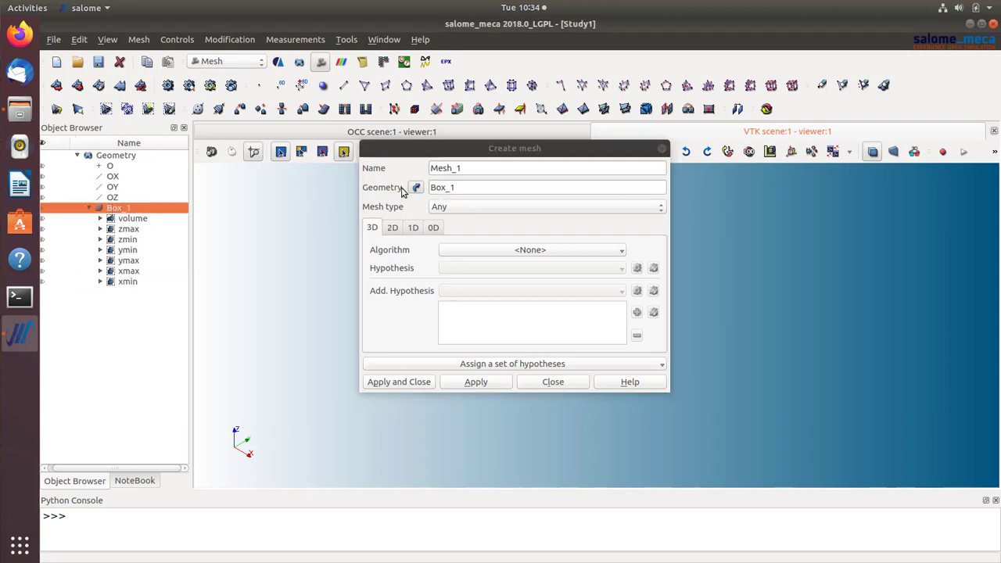
pyautogui.click(500, 251)
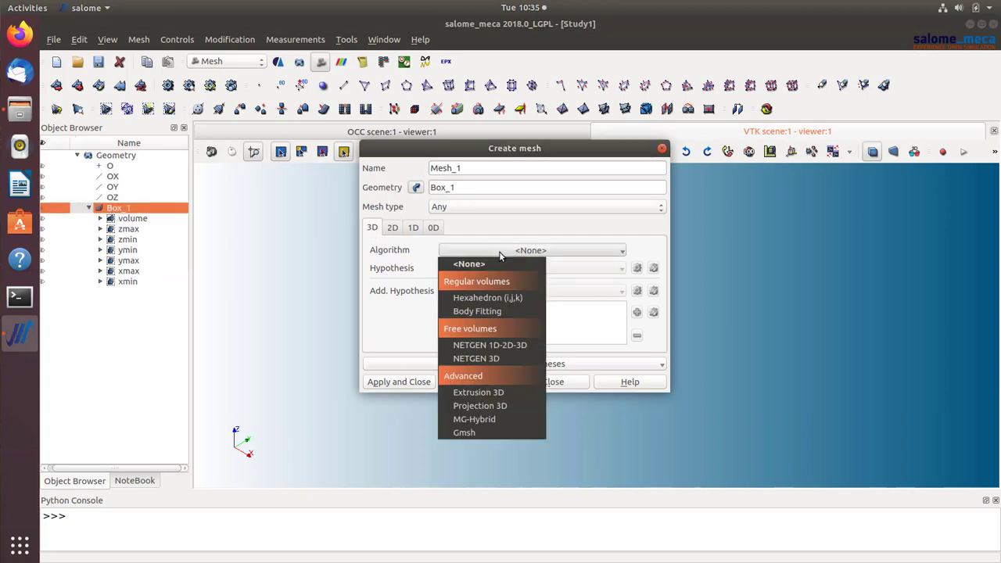
pyautogui.click(488, 301)
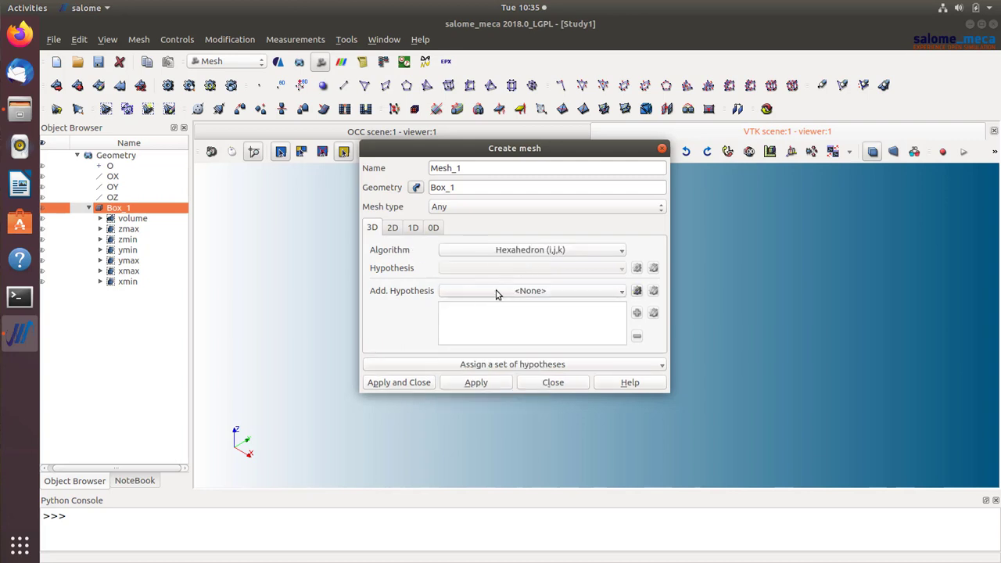
pyautogui.click(478, 292)
pyautogui.click(479, 292)
# - Set the mesh's 2D algorithm to Quadrangle: Mapping and its 1D algorithm to Wire Discretisation
pyautogui.click(391, 228)
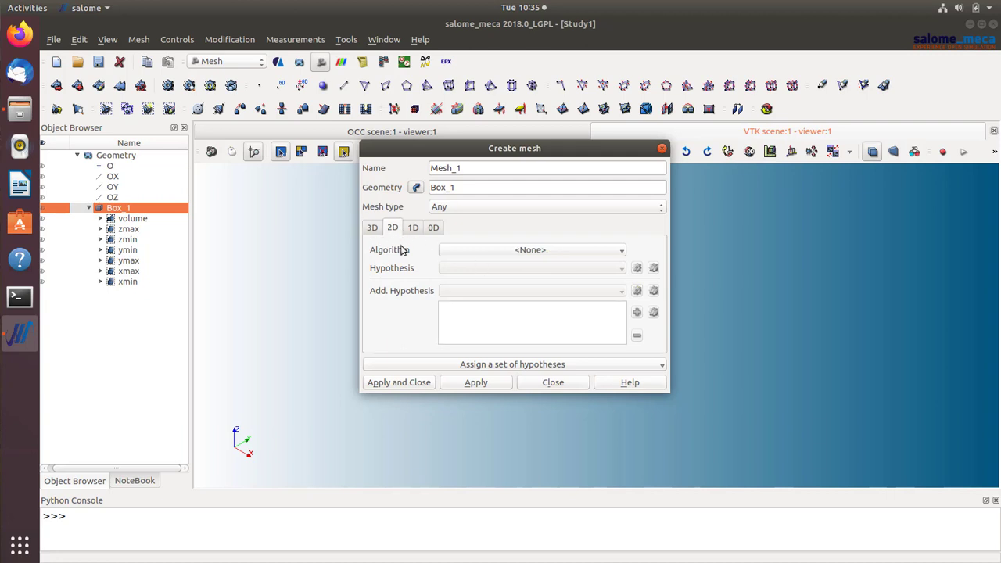
pyautogui.click(542, 251)
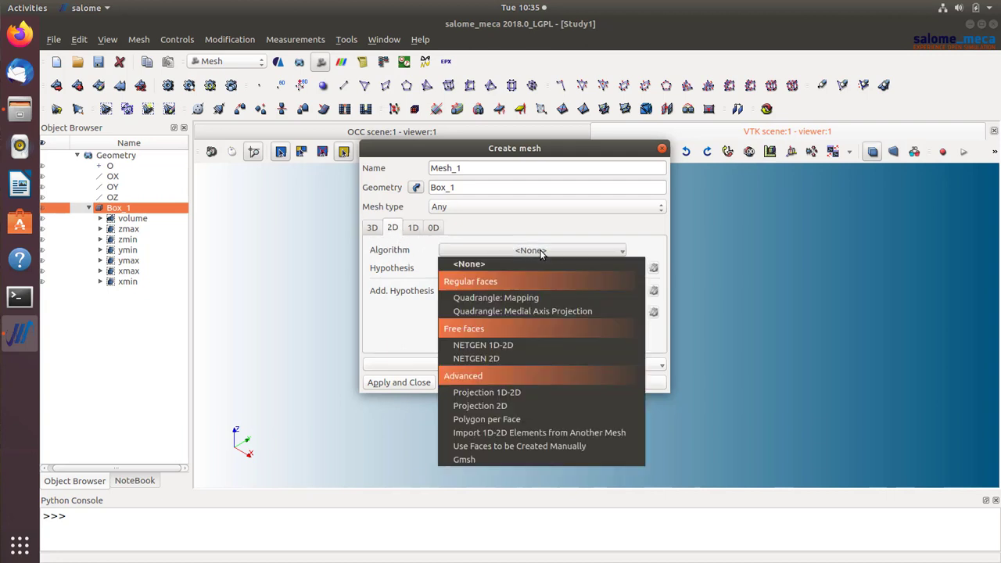
pyautogui.click(546, 298)
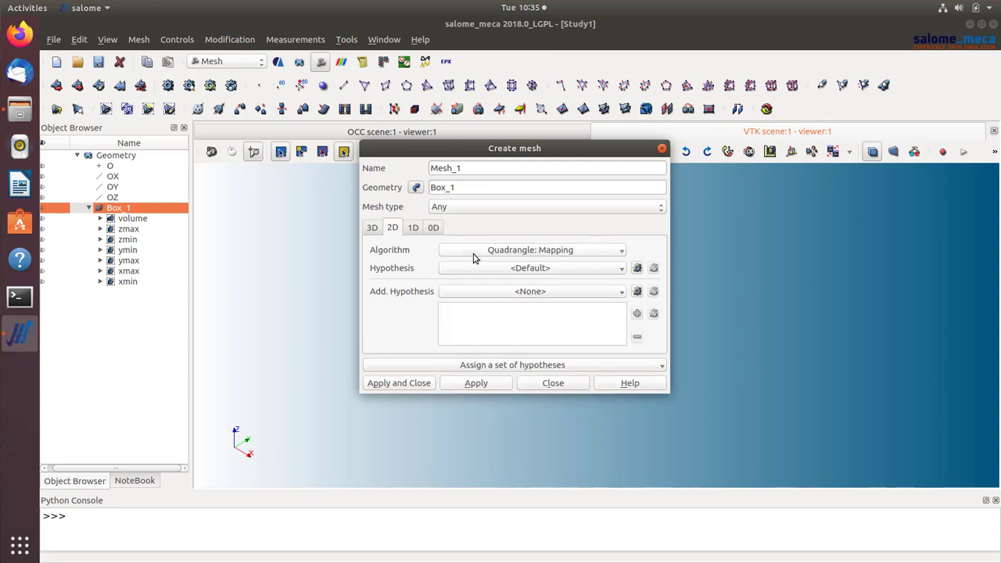
pyautogui.click(413, 227)
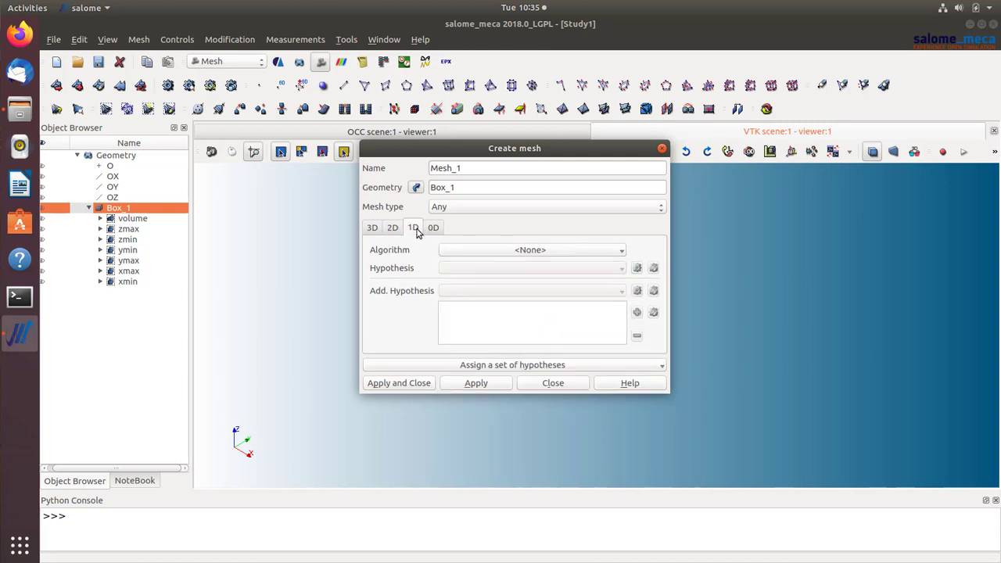
pyautogui.click(596, 252)
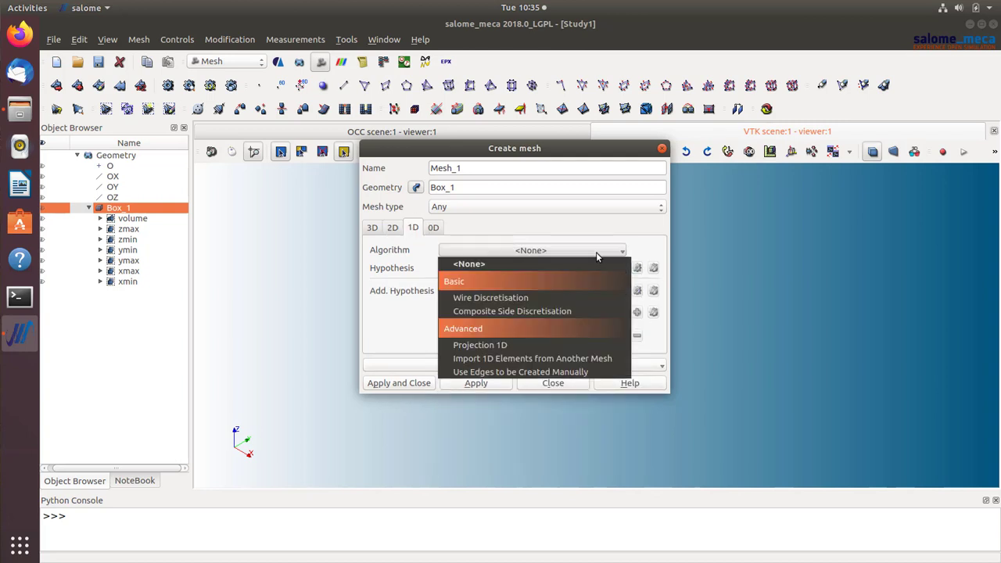
pyautogui.click(572, 302)
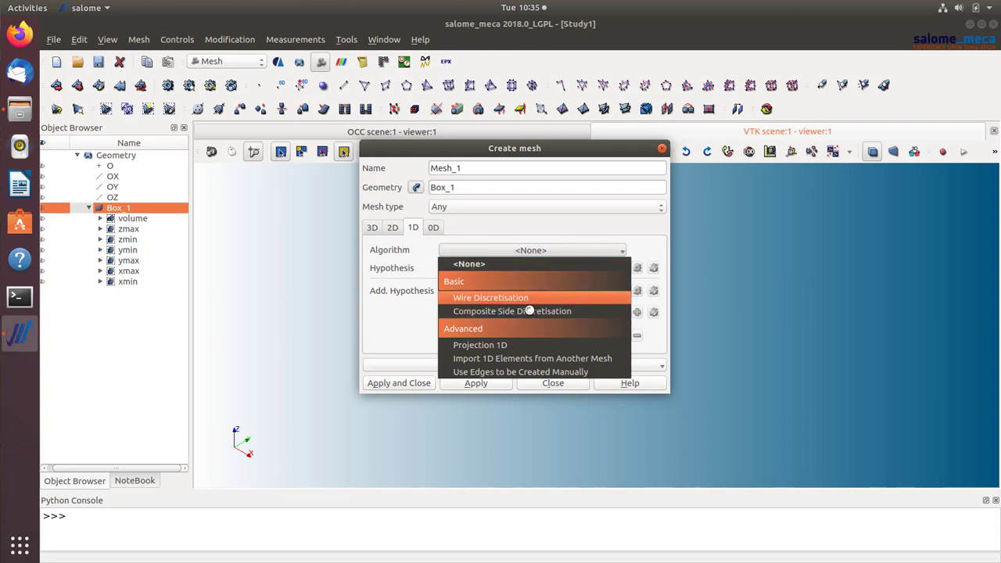
# - Add a Local Length hypothesis with length 4 to the 1D algorithm and create the mesh
pyautogui.click(637, 269)
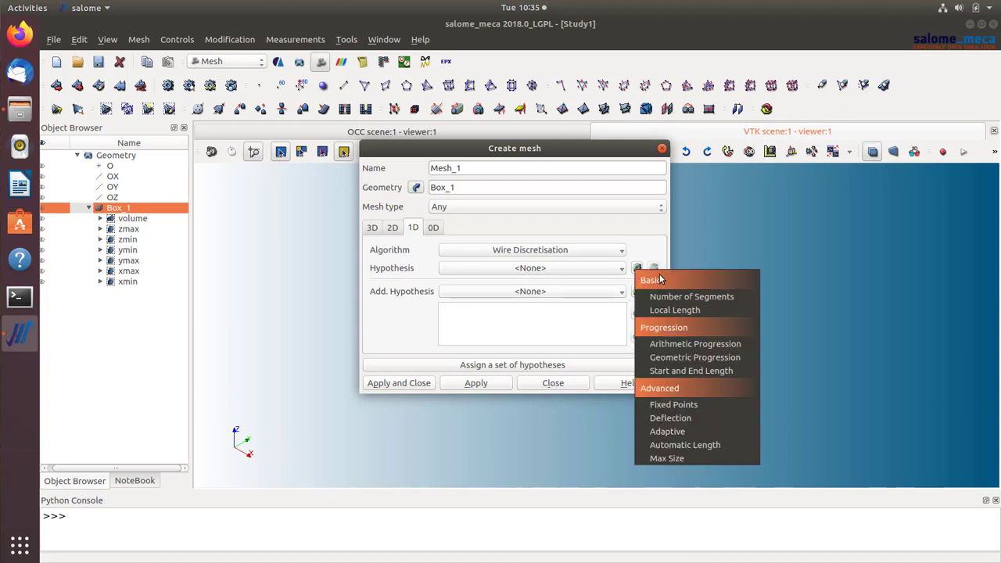
pyautogui.click(700, 309)
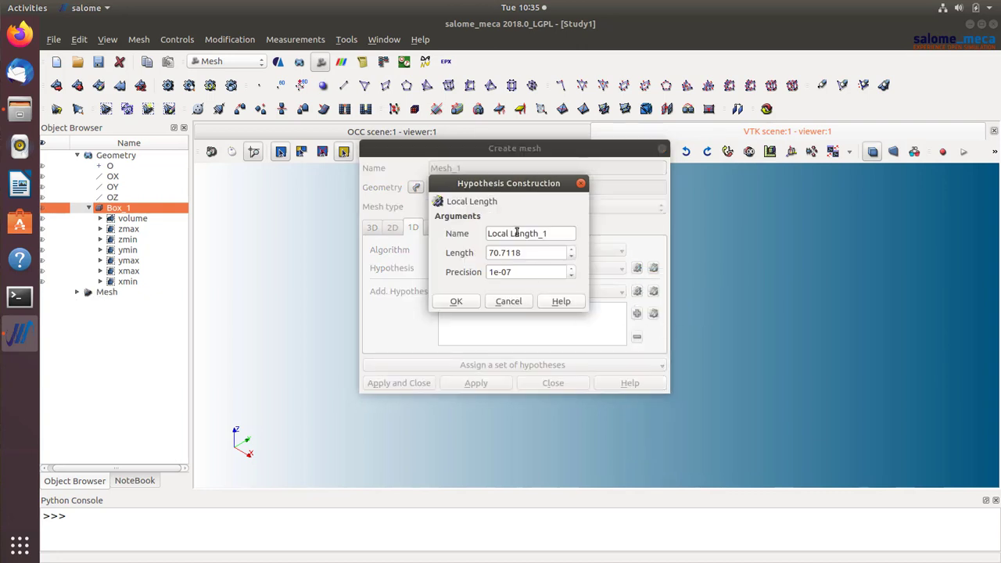
pyautogui.click(538, 254)
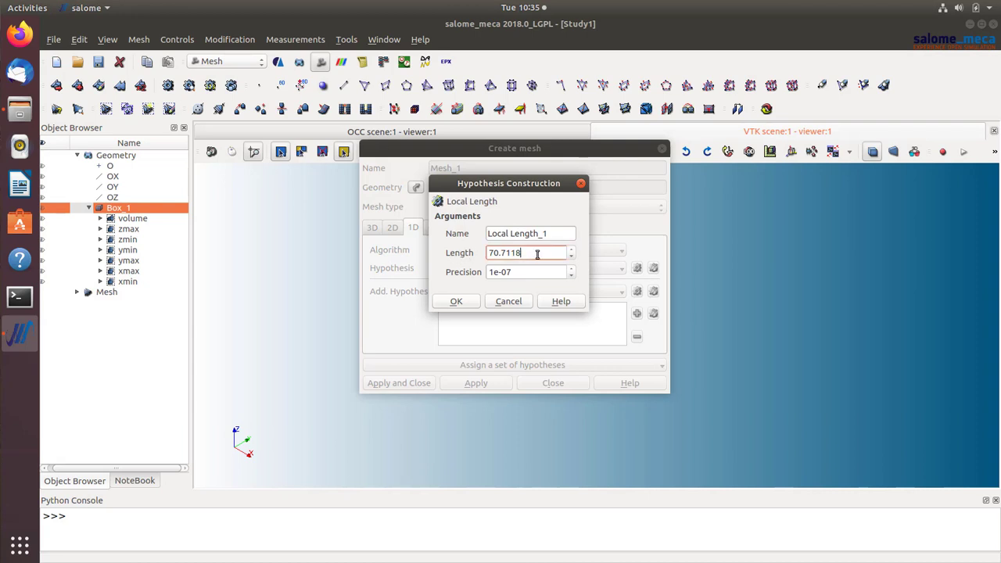
pyautogui.moveTo(526, 252); pyautogui.dragTo(473, 251)
pyautogui.write('4')
pyautogui.click(457, 303)
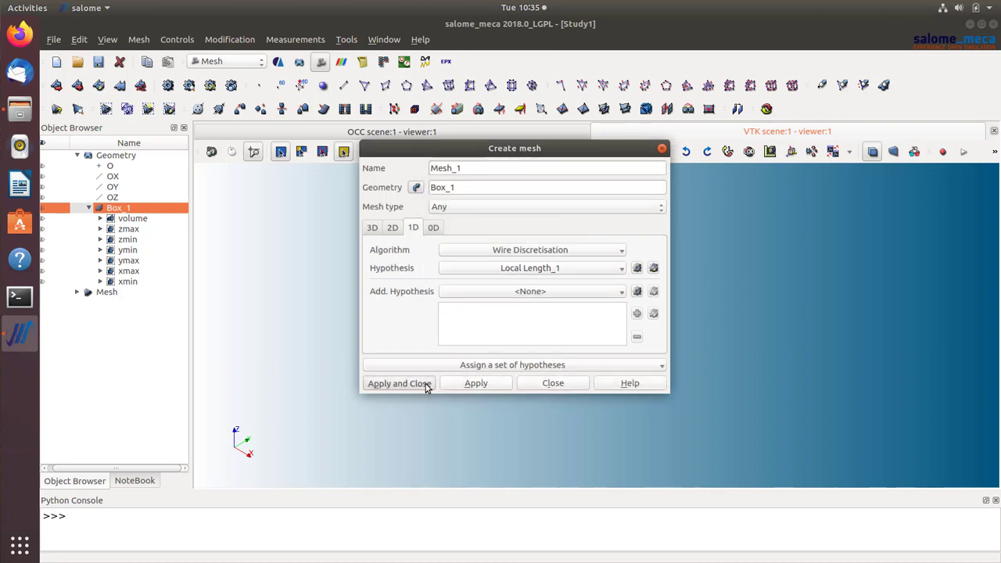
pyautogui.click(399, 383)
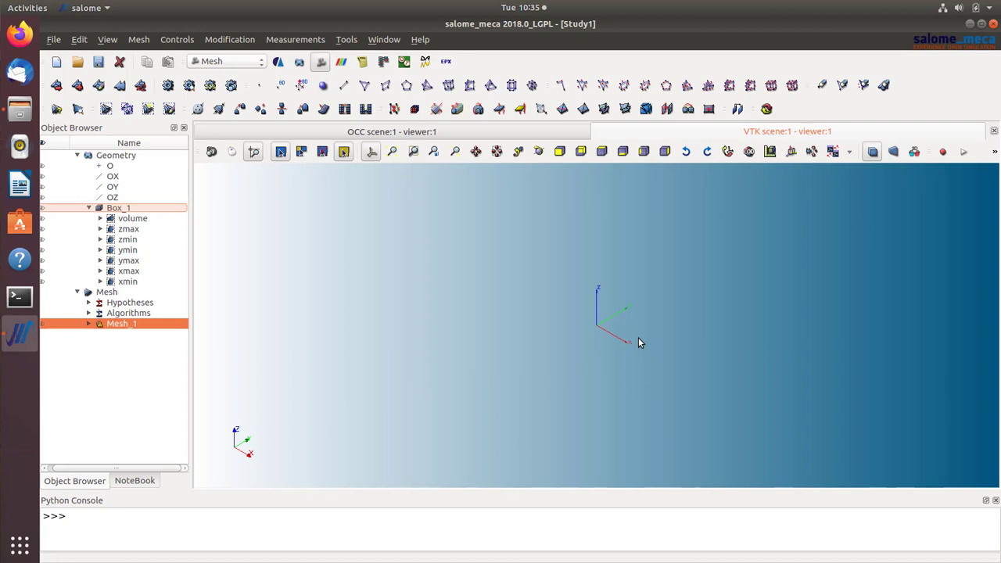
# - Compute Mesh_1 and dismiss the computation report
pyautogui.scroll(5, 662, 336)
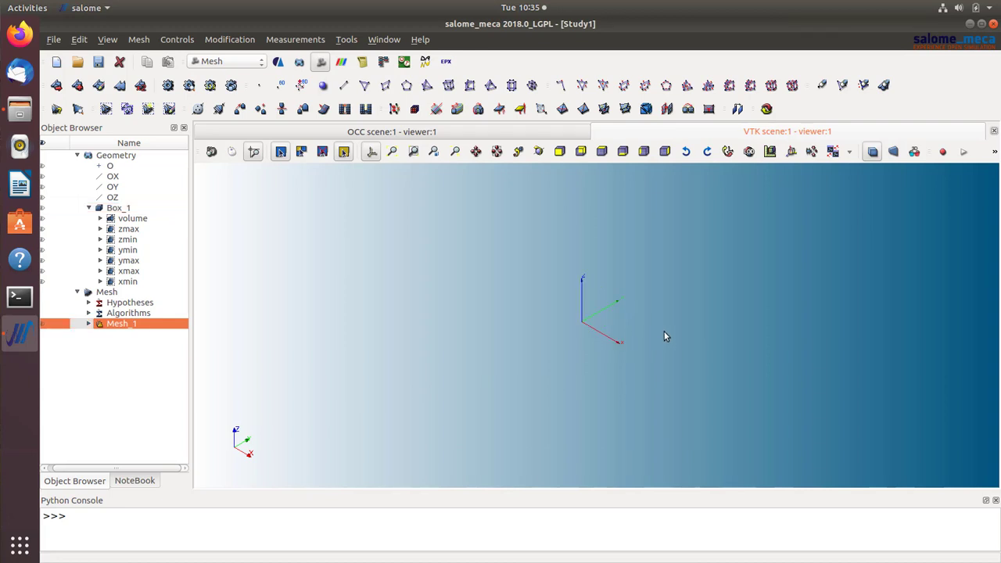
pyautogui.scroll(5, 732, 331)
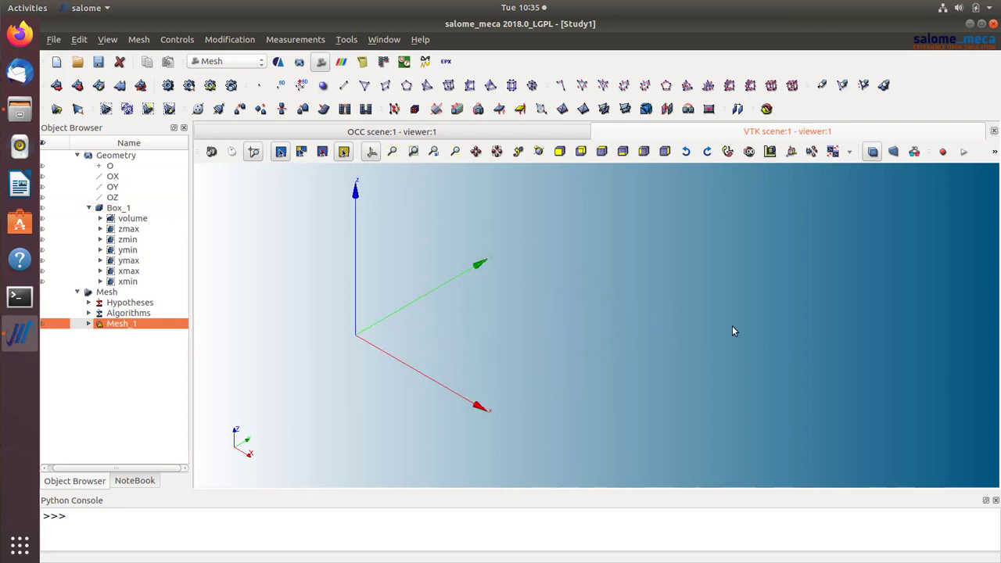
pyautogui.scroll(-1, 732, 326)
pyautogui.scroll(1, 733, 326)
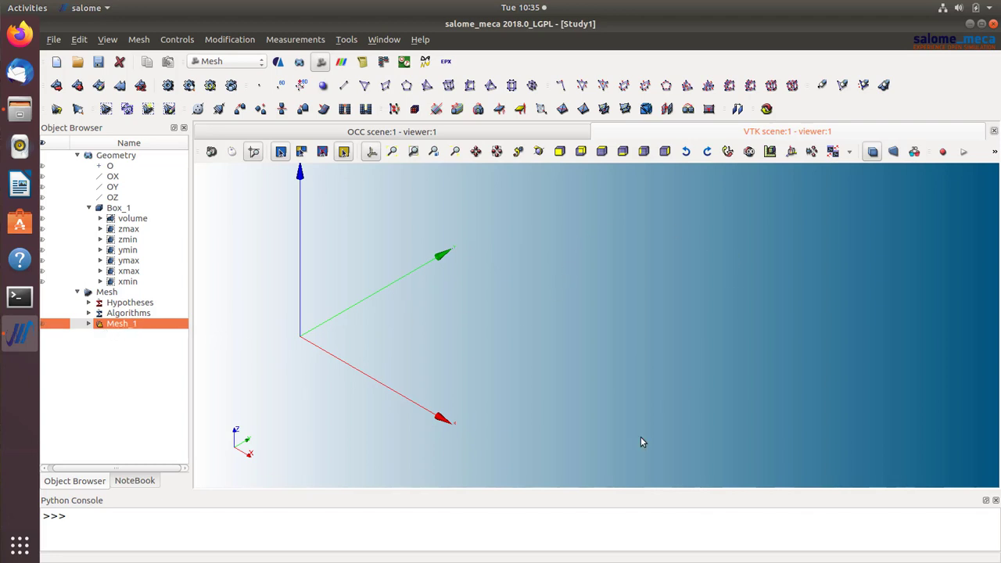
pyautogui.rightClick(111, 328)
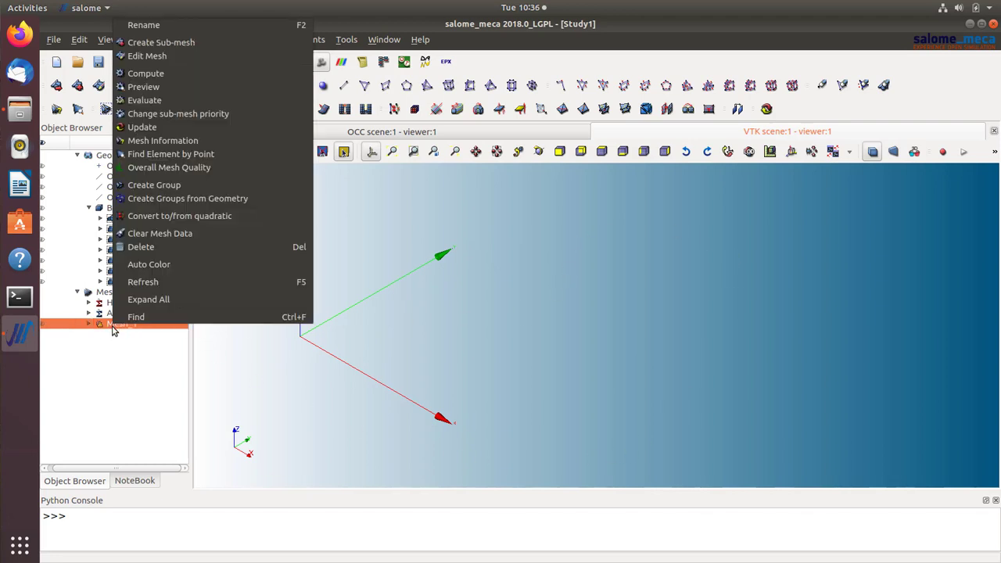
pyautogui.click(172, 74)
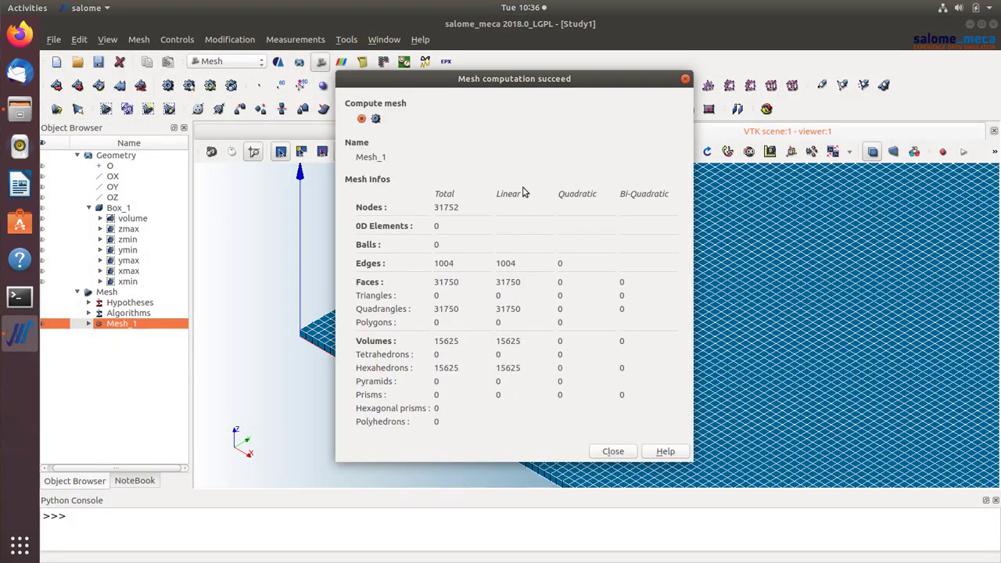
pyautogui.click(630, 454)
# - Examine the computed hexahedral mesh over the full extent of the plate
pyautogui.scroll(-3, 596, 407)
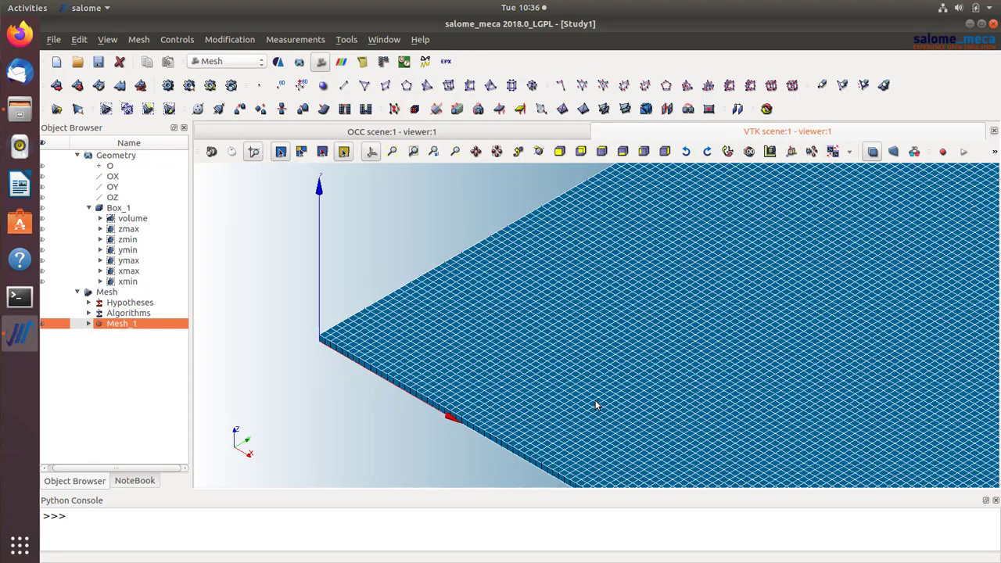
pyautogui.scroll(-4, 615, 384)
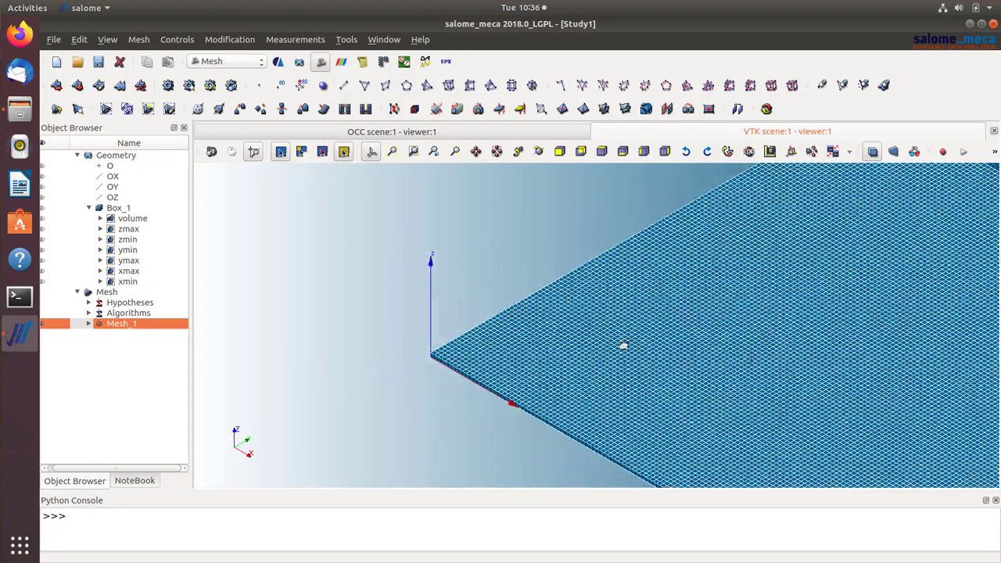
pyautogui.keyDown('ctrl'); pyautogui.moveTo(623, 346); pyautogui.dragTo(478, 322, button='middle'); pyautogui.keyUp('ctrl')
pyautogui.scroll(-2, 495, 334)
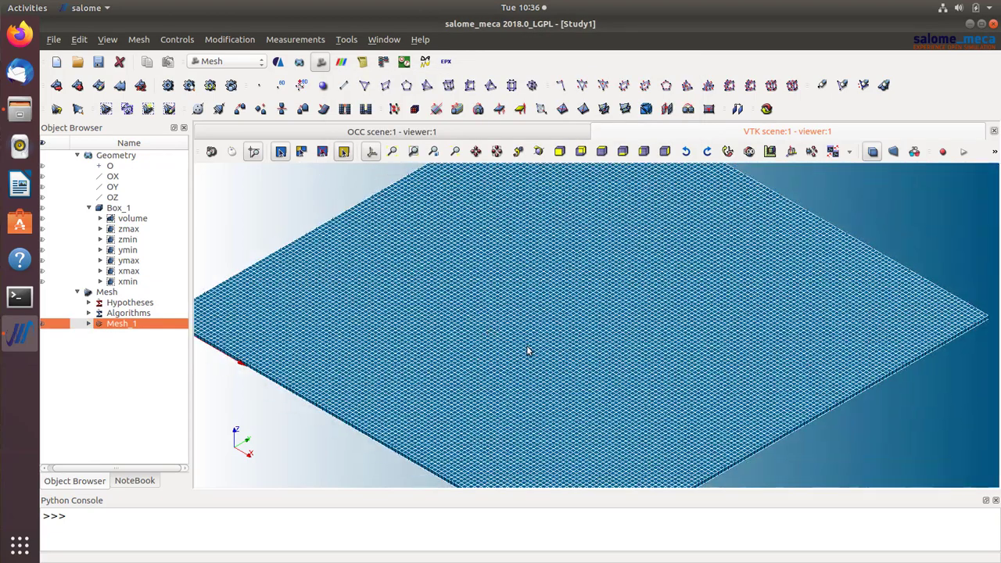
pyautogui.scroll(-1, 543, 356)
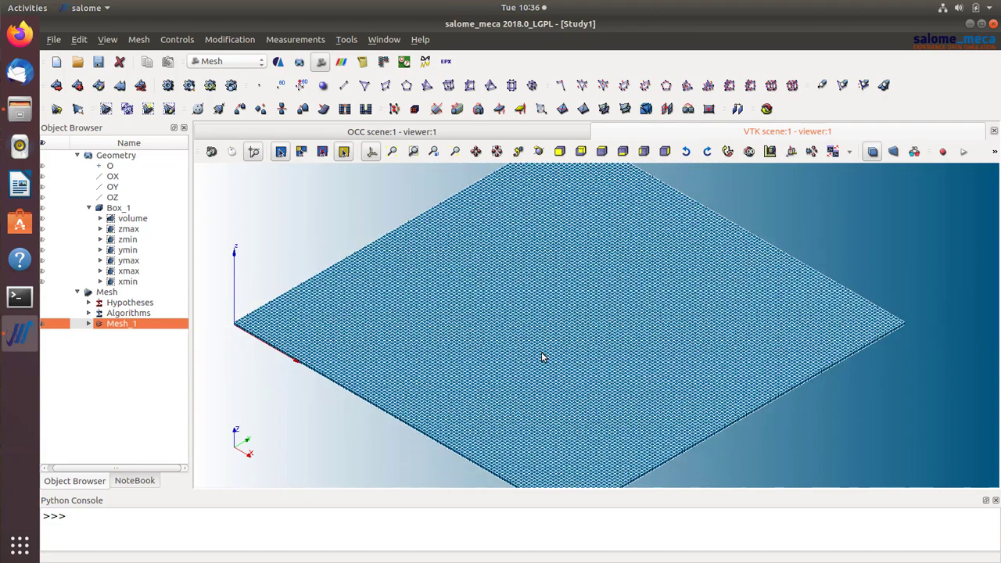
pyautogui.scroll(-2, 543, 356)
pyautogui.scroll(1, 543, 356)
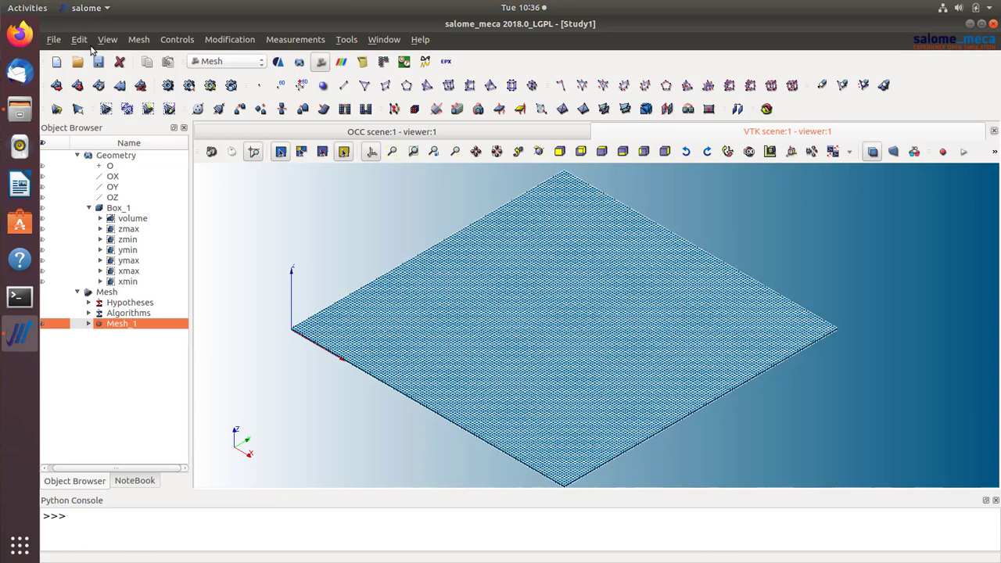
# - Create element groups on Mesh_1 from the Box_1 geometry groups volume, zmax, zmin, ymin, ymax, xmax and xmin
pyautogui.click(85, 40)
pyautogui.click(139, 40)
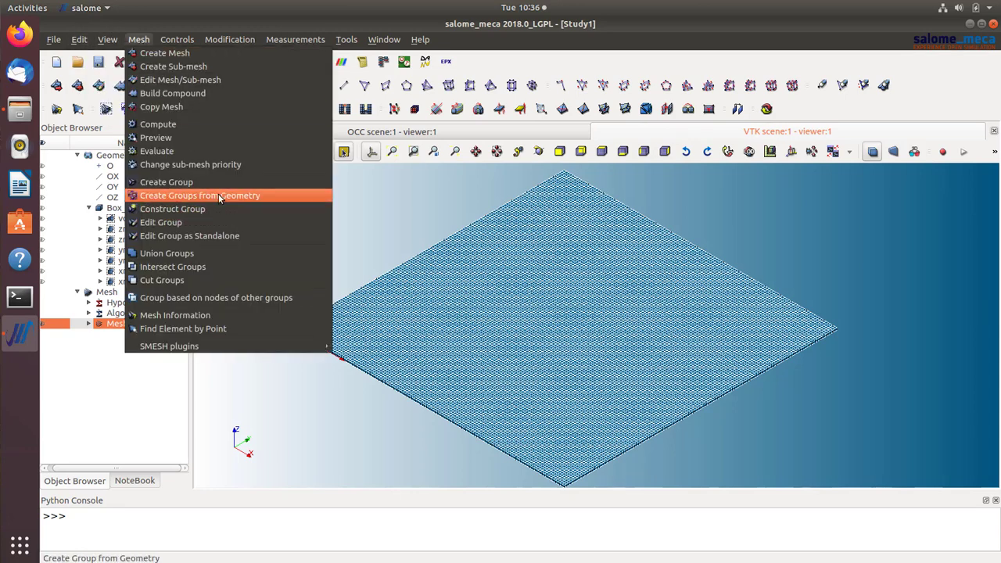
pyautogui.click(218, 194)
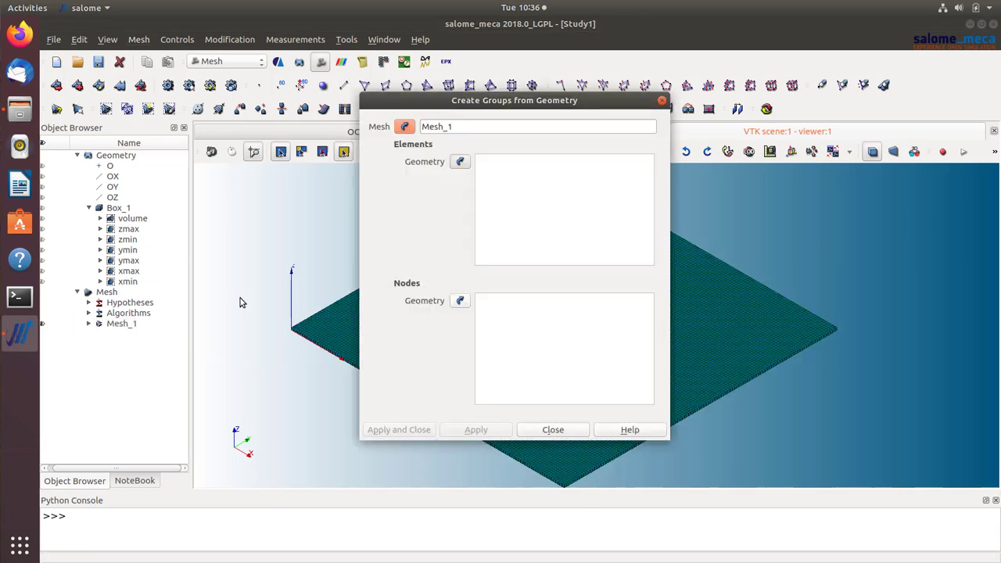
pyautogui.click(130, 219)
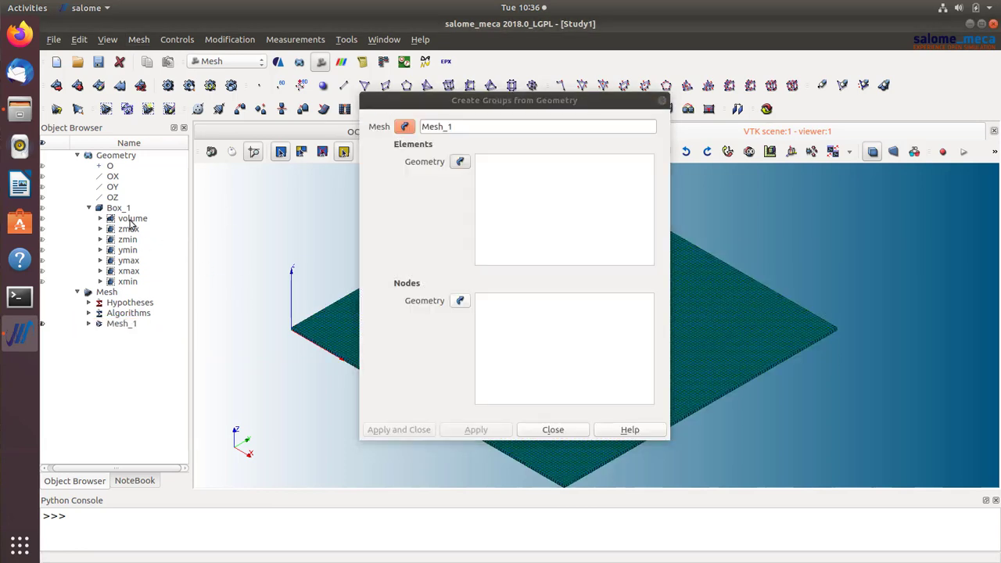
pyautogui.keyDown('shift'); pyautogui.click(128, 281); pyautogui.keyUp('shift')
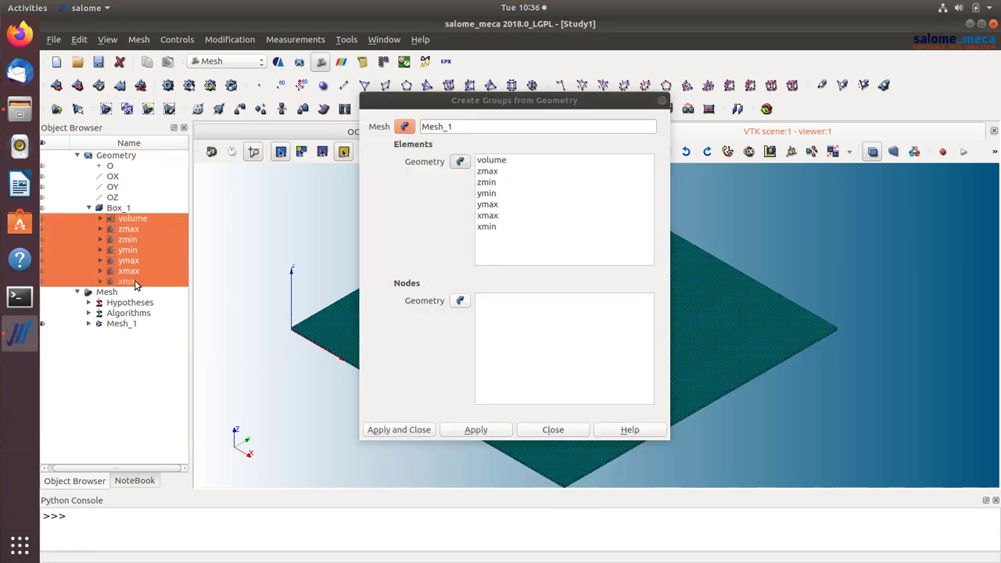
pyautogui.click(406, 432)
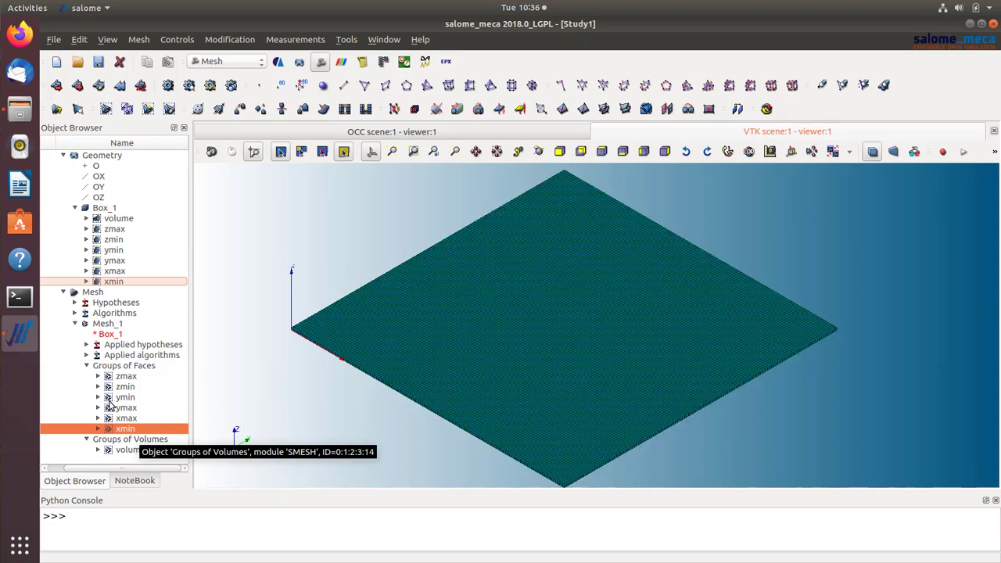
# - Export Mesh_1 as a MED file named Plate into the Desktop/yacs-example folder
pyautogui.click(107, 325)
pyautogui.rightClick(107, 325)
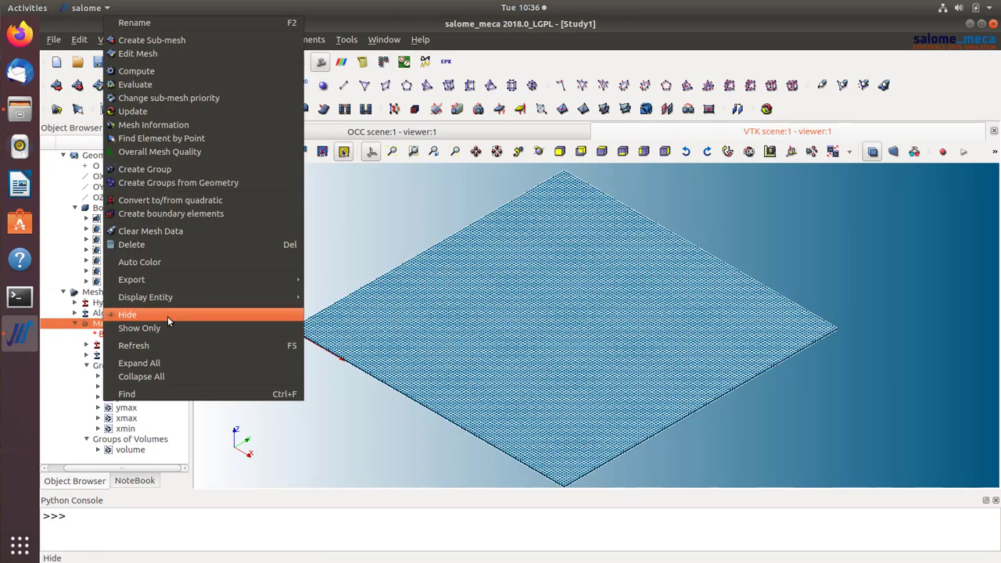
pyautogui.moveTo(266, 286)
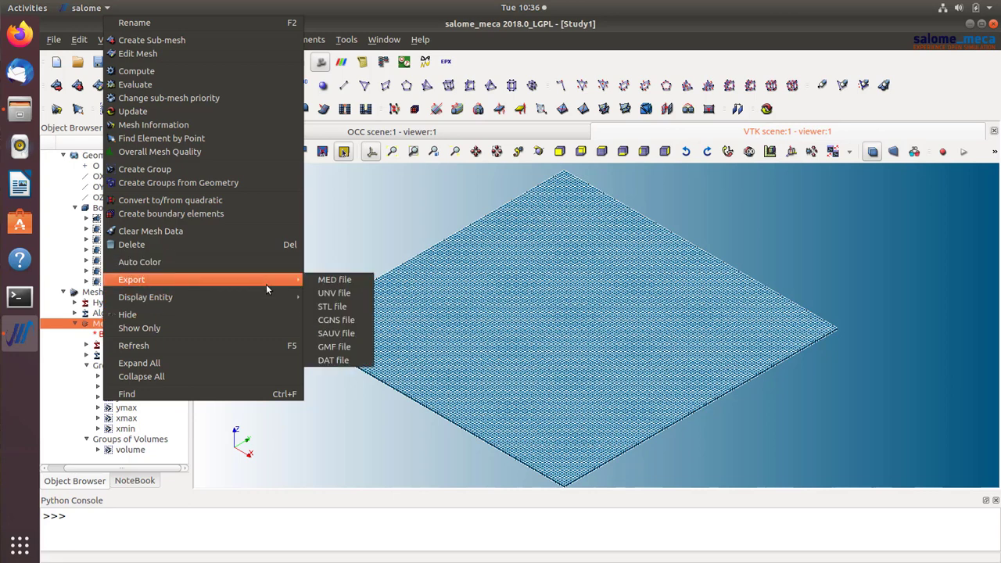
pyautogui.click(354, 281)
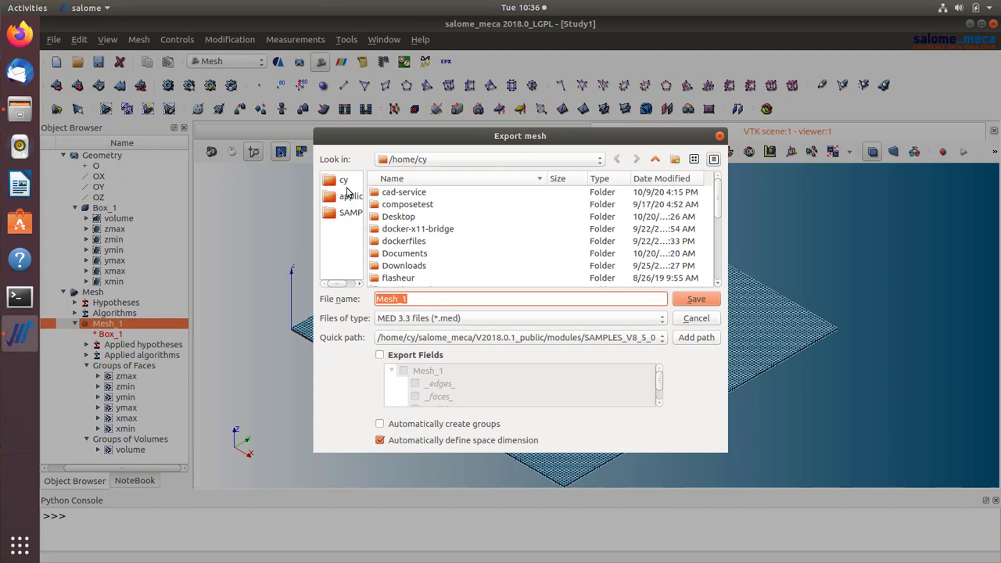
pyautogui.doubleClick(405, 219)
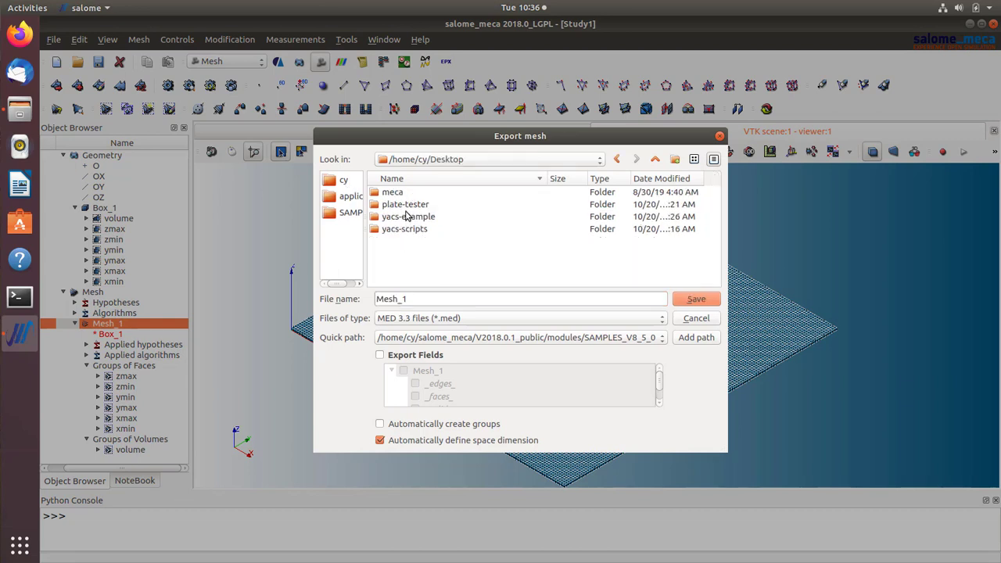
pyautogui.doubleClick(406, 222)
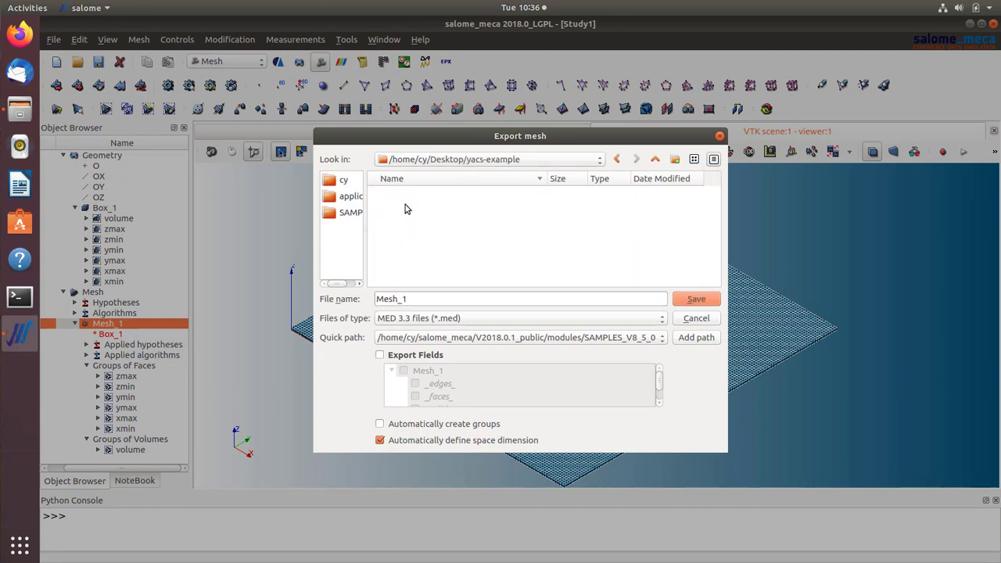
pyautogui.click(438, 299)
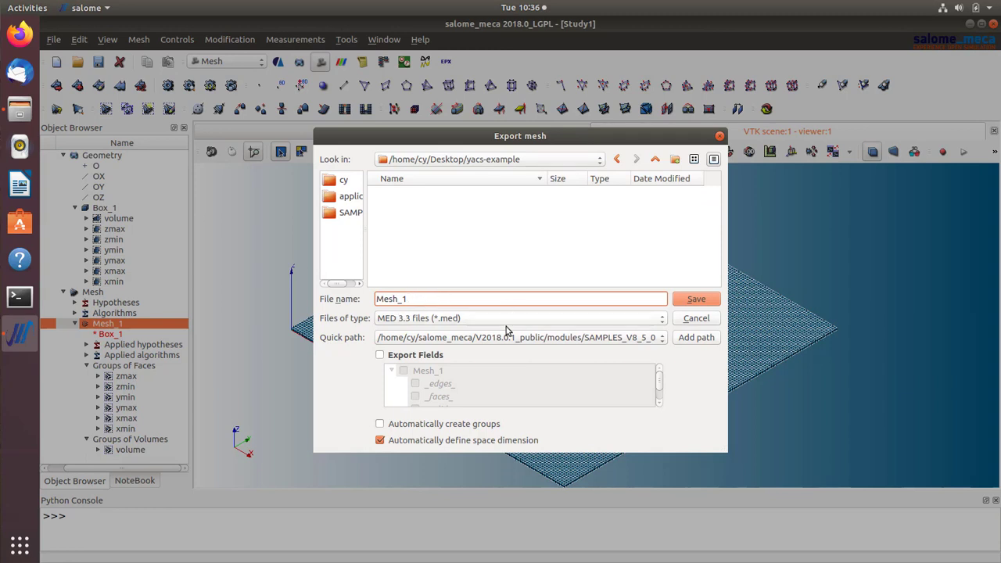
pyautogui.moveTo(423, 299); pyautogui.dragTo(331, 299)
pyautogui.write('Plate')
pyautogui.click(703, 299)
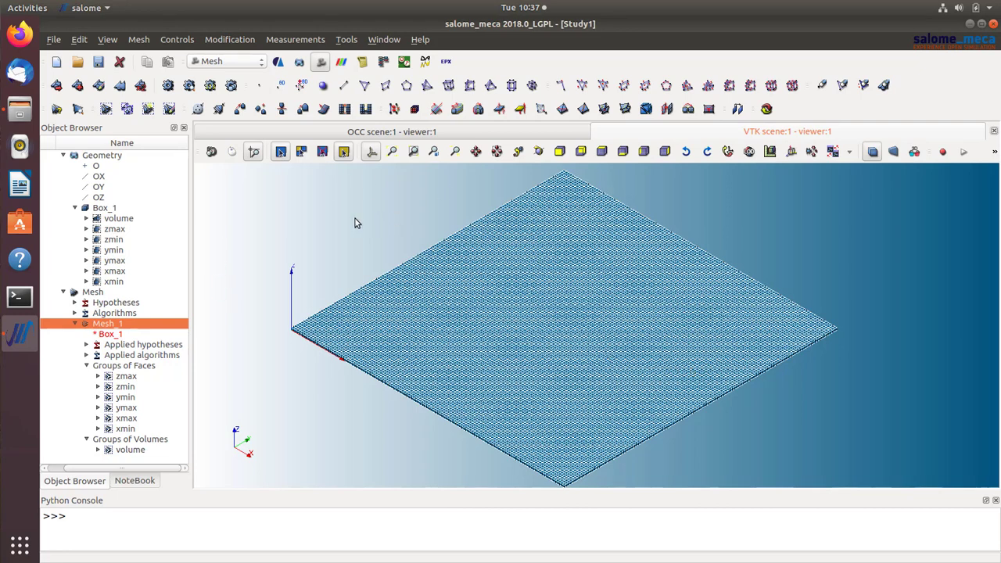
# - Dump the study as a Python script named plate_creation in the yacs-example folder
pyautogui.click(53, 41)
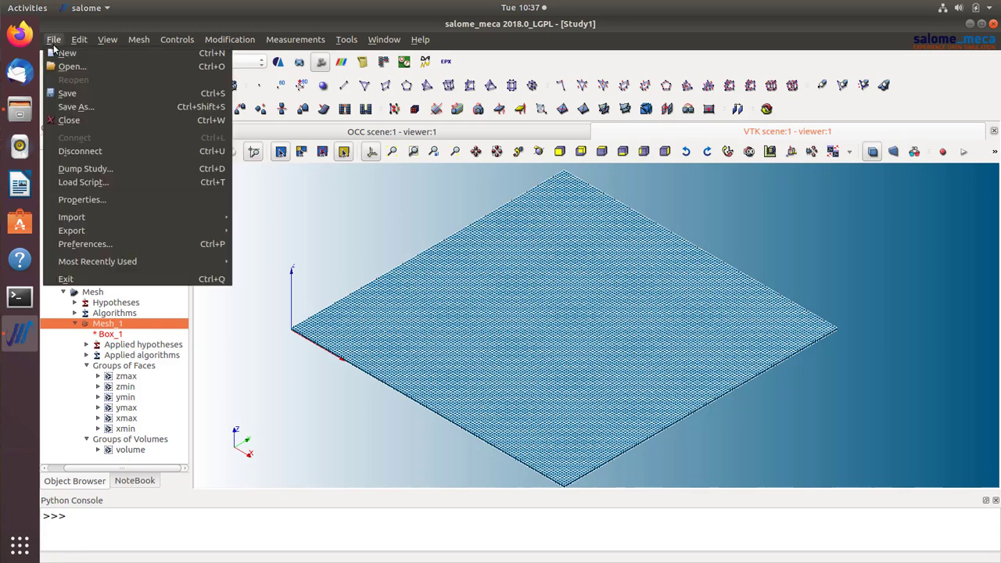
pyautogui.moveTo(120, 227)
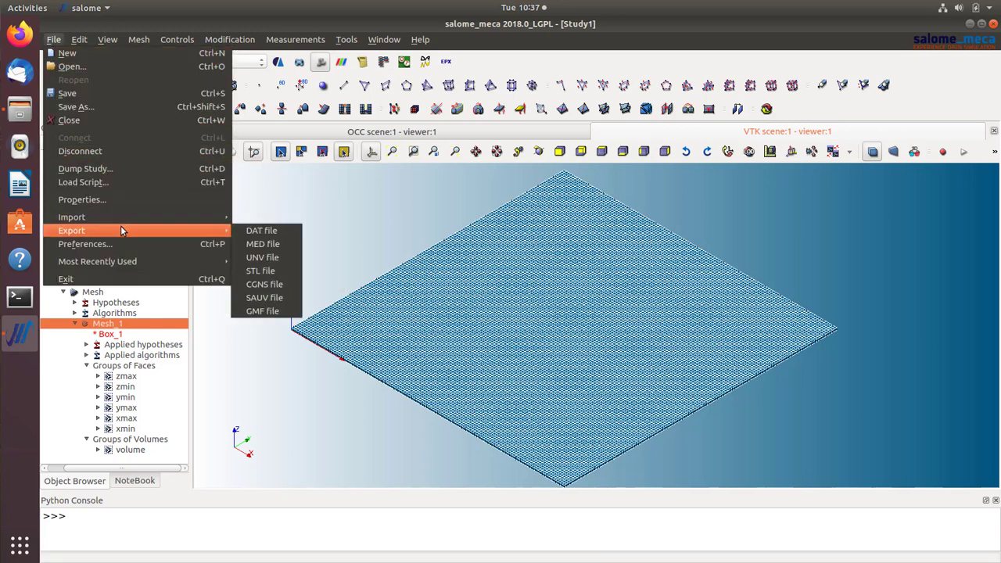
pyautogui.click(107, 170)
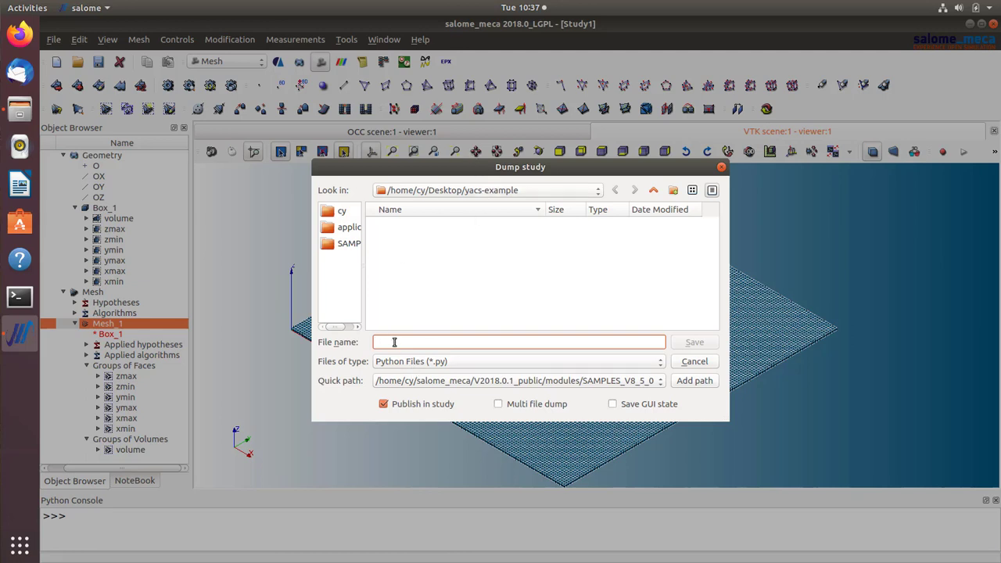
pyautogui.write('plate_creation')
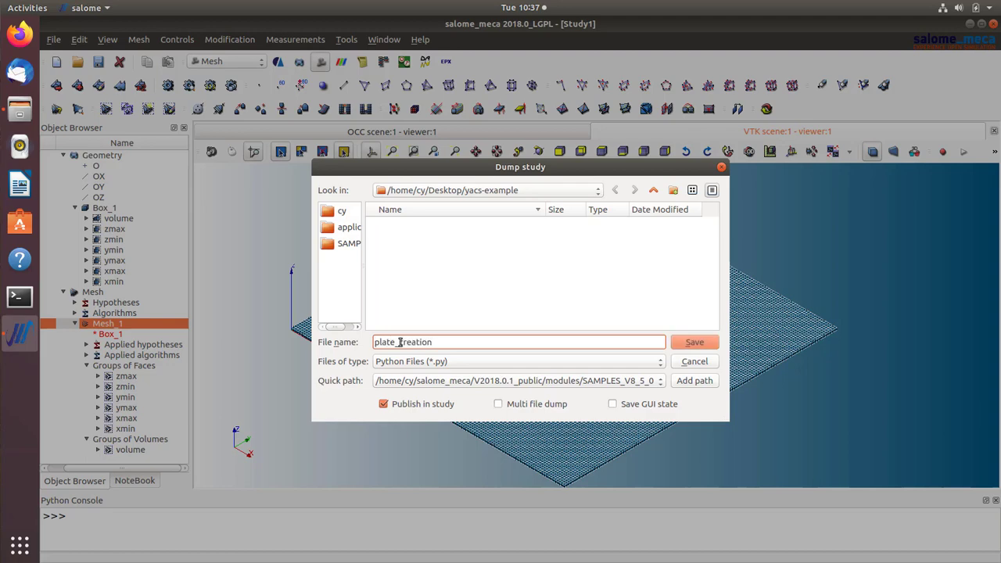
pyautogui.click(698, 344)
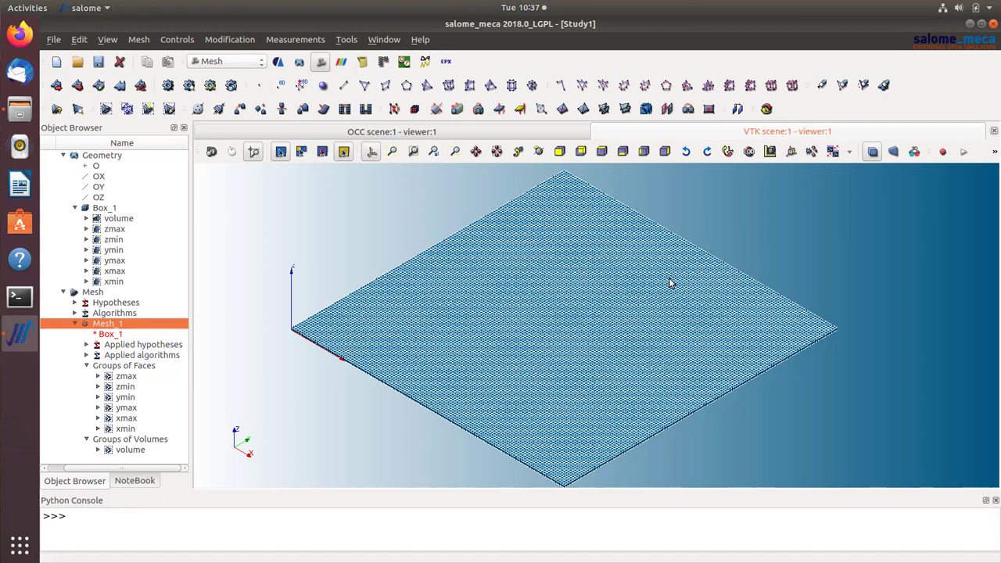
# - Minimise salome_meca and select plate_creation.py in the file manager's yacs-example folder
pyautogui.click(969, 24)
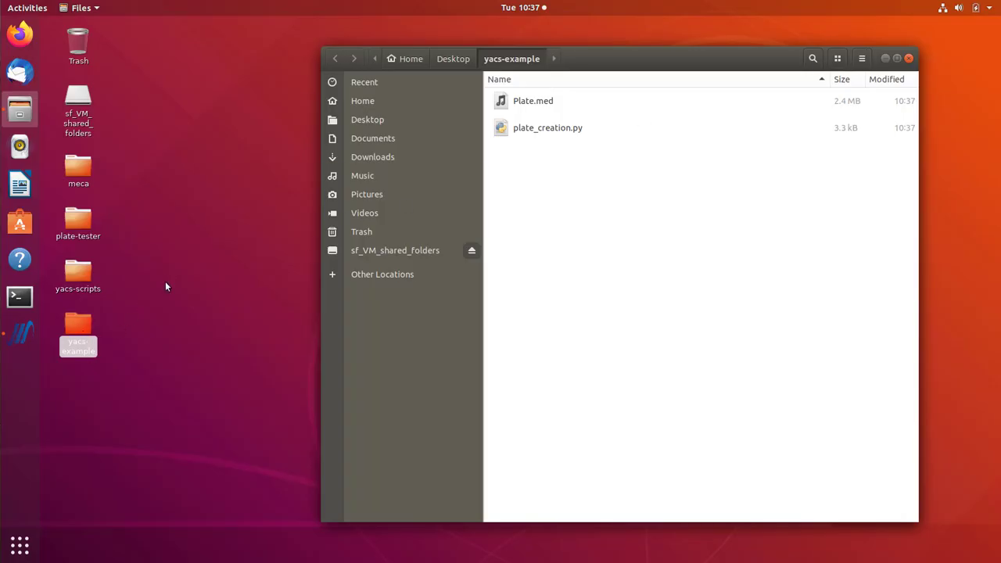
pyautogui.click(516, 131)
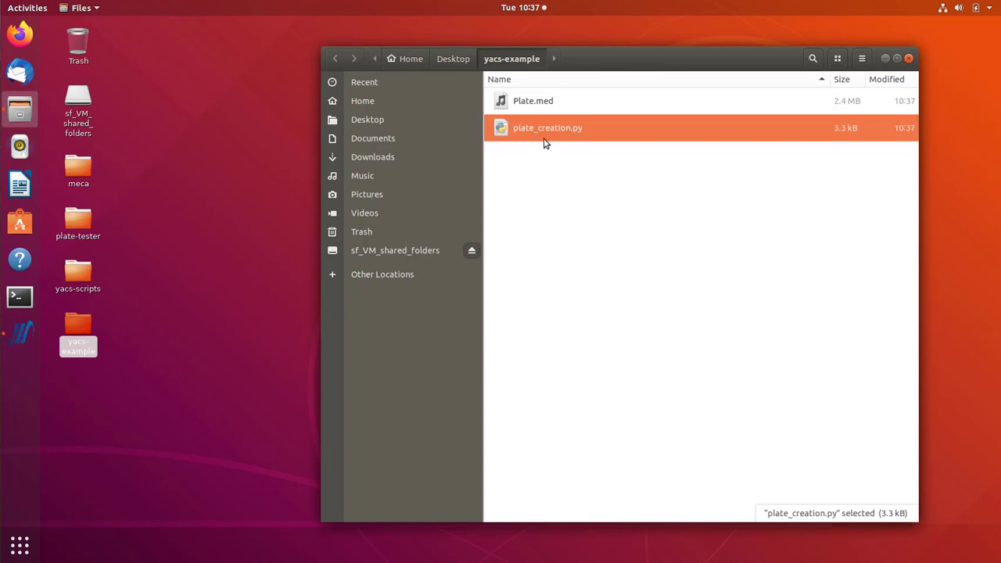
pyautogui.rightClick(549, 130)
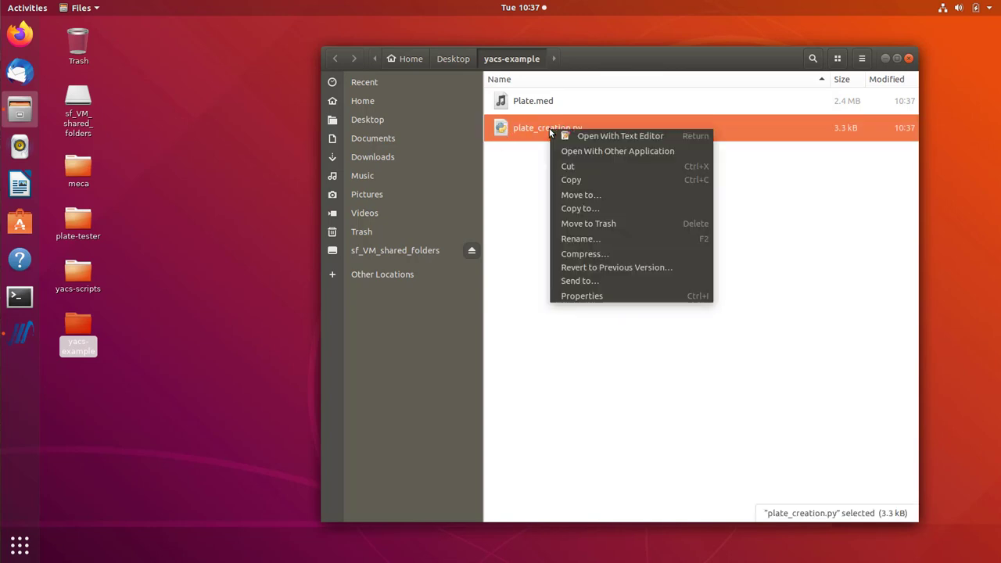
pyautogui.click(571, 150)
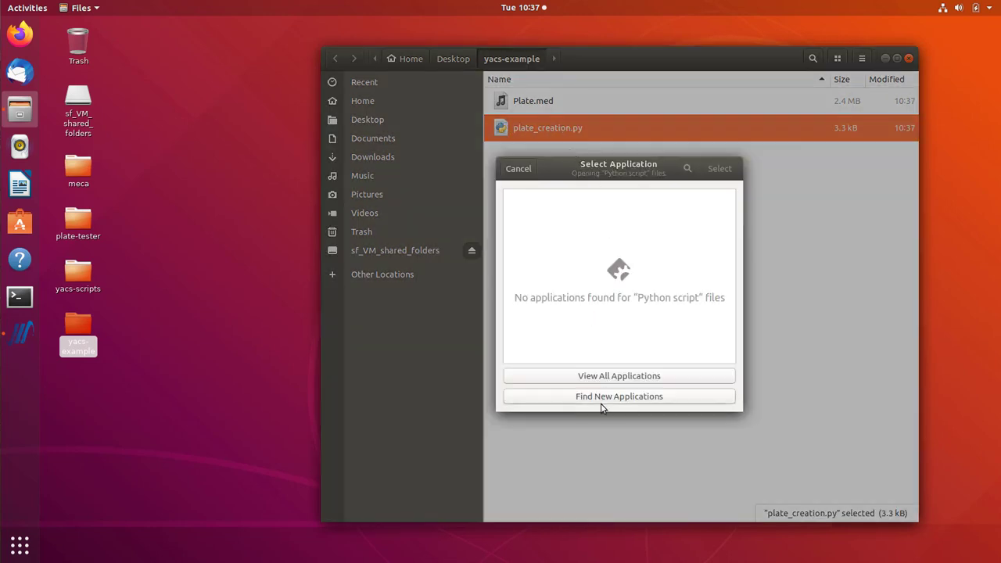
pyautogui.click(519, 168)
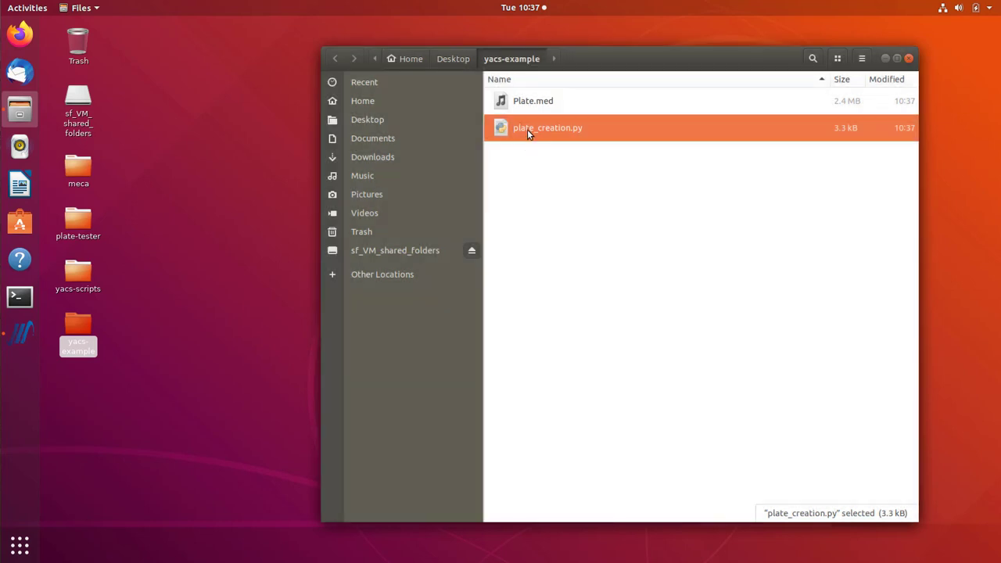
# - Open plate_creation.py in Text Editor and enlarge the editor window
pyautogui.doubleClick(527, 129)
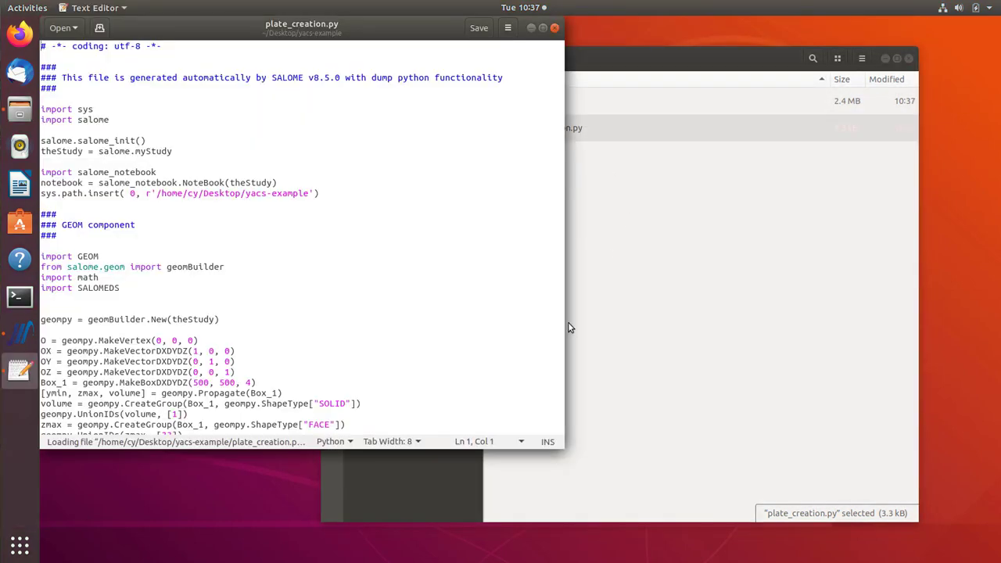
pyautogui.moveTo(560, 446); pyautogui.dragTo(745, 498)
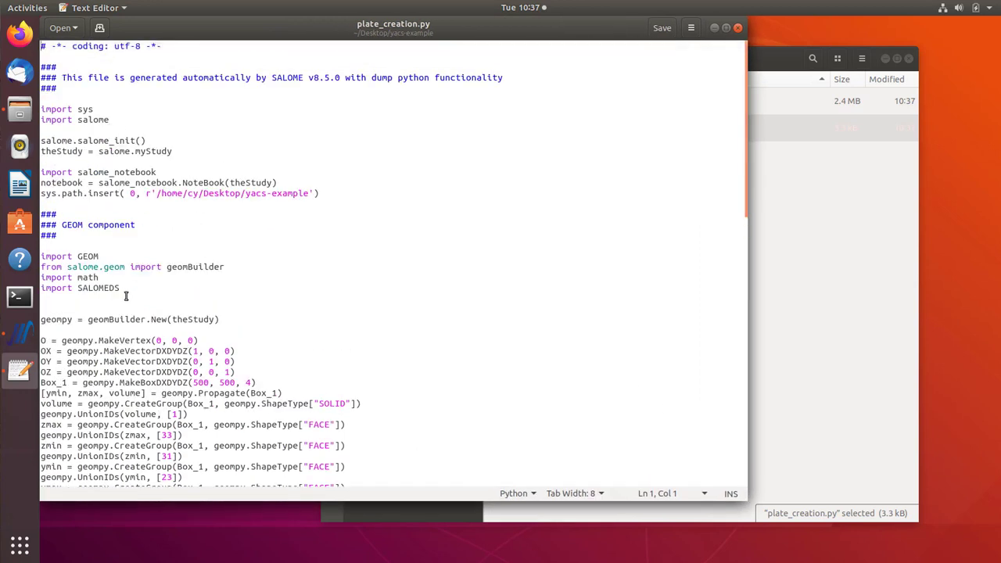
# - Examine the dumped script from its header through the GEOM and SMESH component sections, and close the editor
pyautogui.moveTo(86, 226); pyautogui.dragTo(28, 77)
pyautogui.scroll(-1, 142, 196)
pyautogui.scroll(-4, 142, 195)
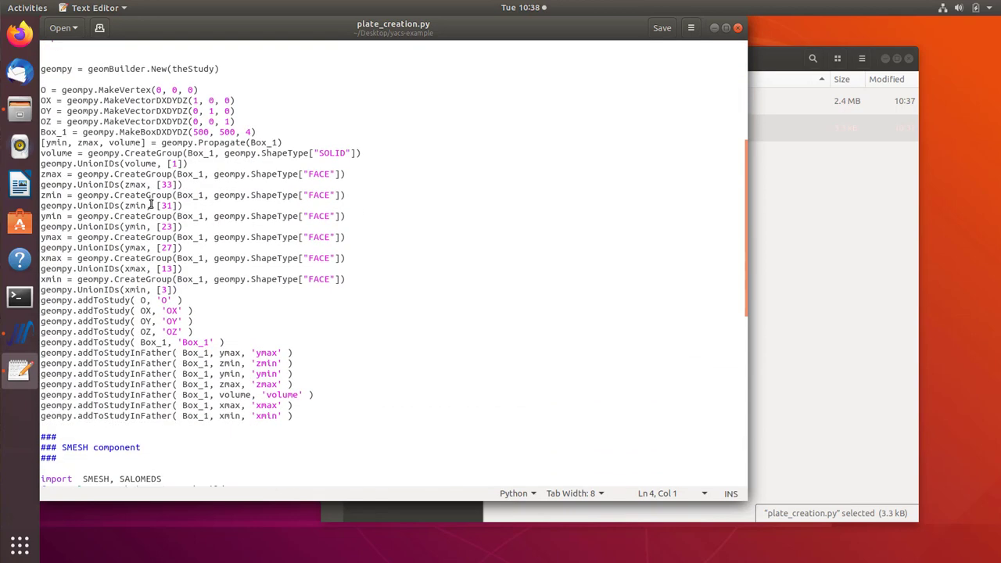
pyautogui.scroll(-2, 150, 205)
pyautogui.scroll(-10, 379, 305)
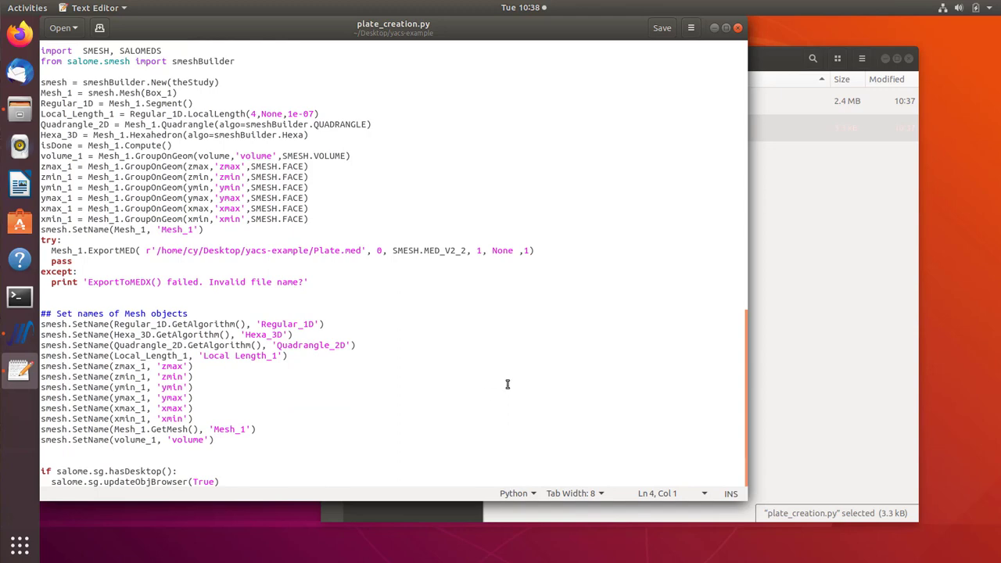
pyautogui.scroll(20, 506, 384)
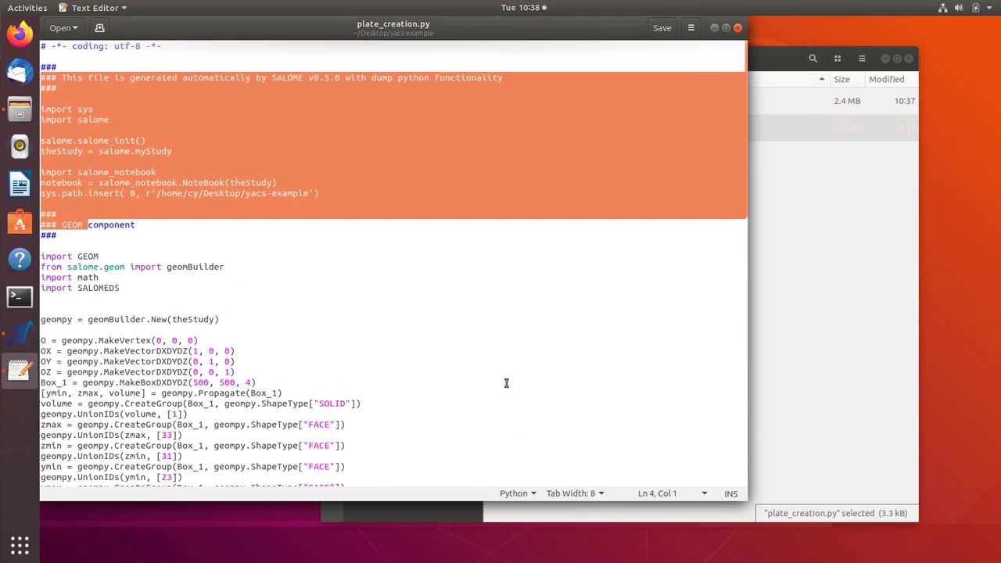
pyautogui.click(252, 254)
pyautogui.scroll(-2, 303, 332)
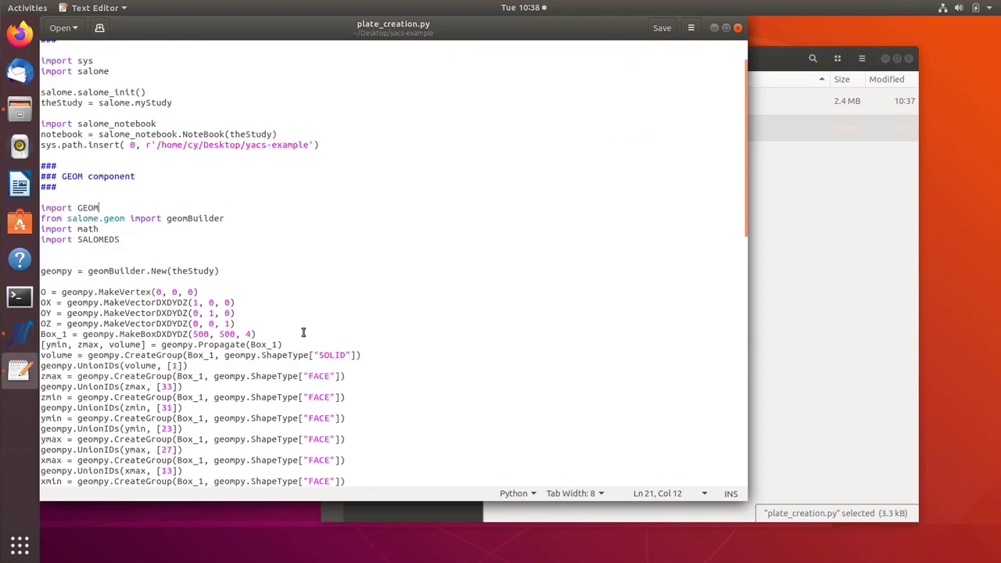
pyautogui.scroll(-20, 303, 332)
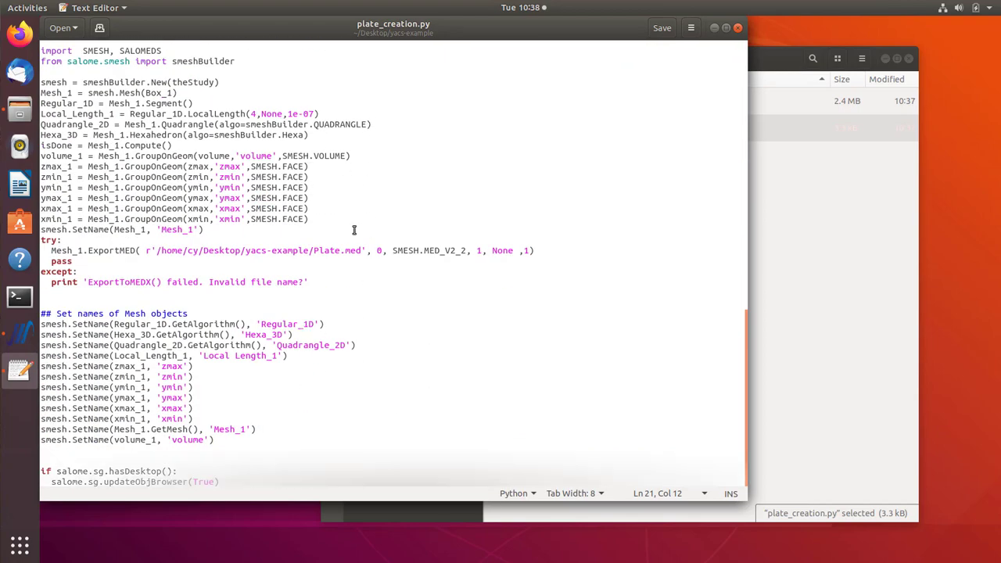
pyautogui.scroll(20, 353, 233)
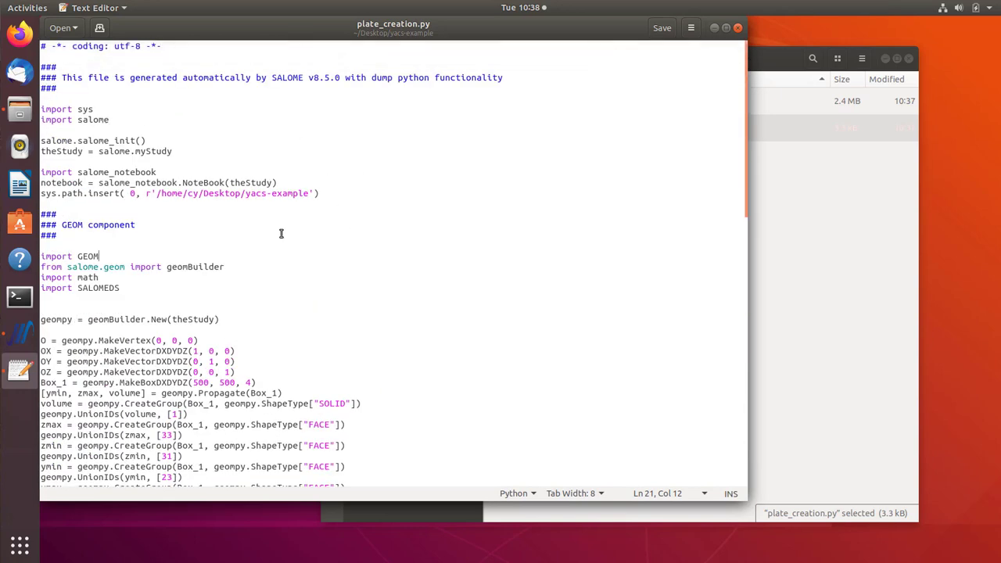
pyautogui.click(738, 29)
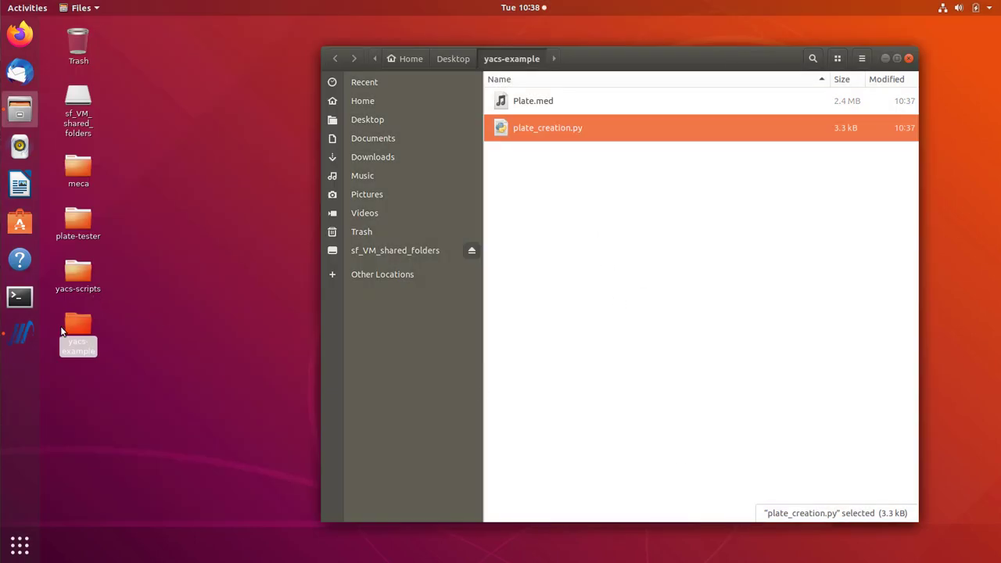
# - Switch back to the salome_meca study with the plate mesh
pyautogui.click(20, 332)
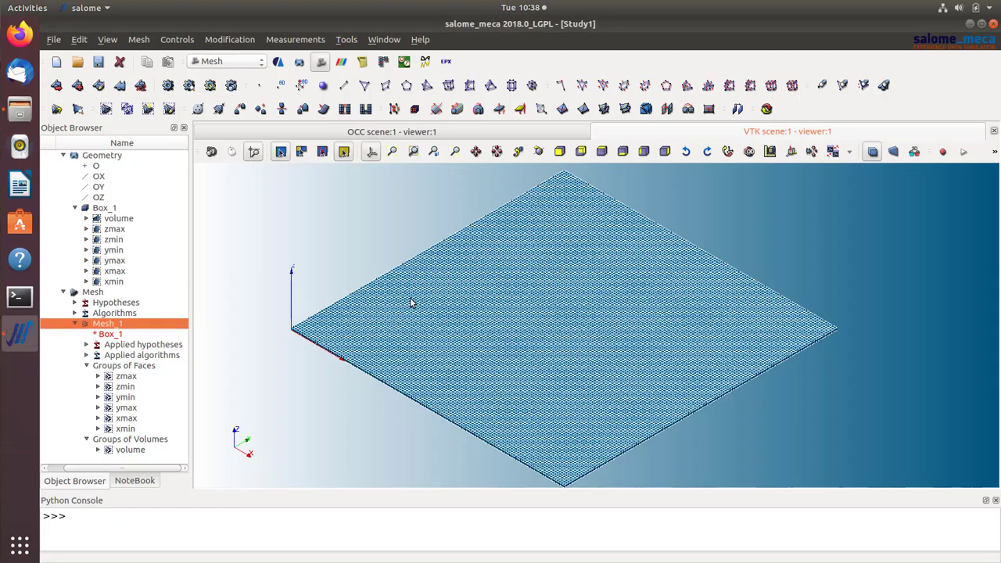
pyautogui.scroll(-2, 413, 304)
pyautogui.scroll(3, 415, 305)
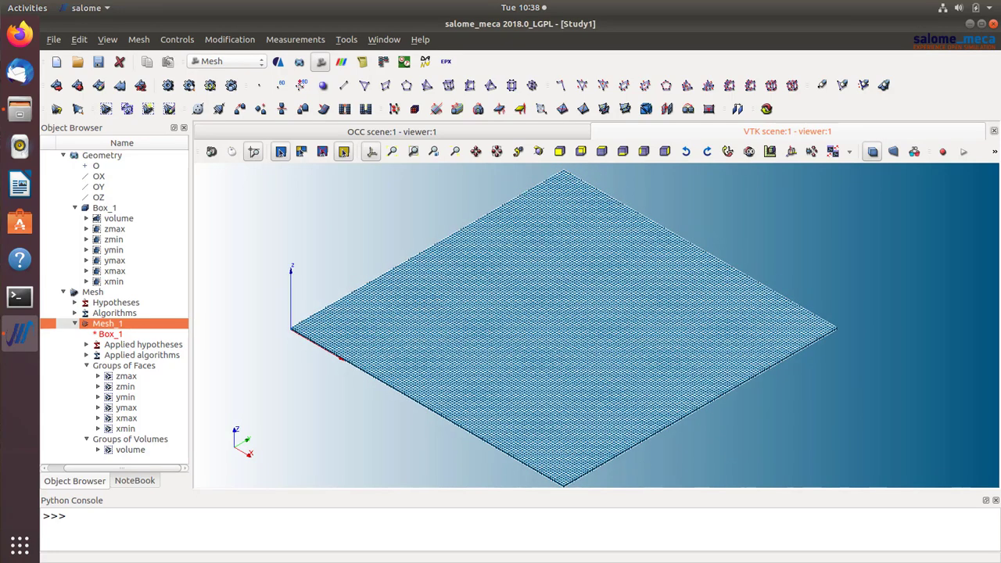
pyautogui.rightClick(815, 562)
pyautogui.click(815, 562)
# - Activate the YACS module and create a new schema
pyautogui.click(219, 62)
pyautogui.click(217, 104)
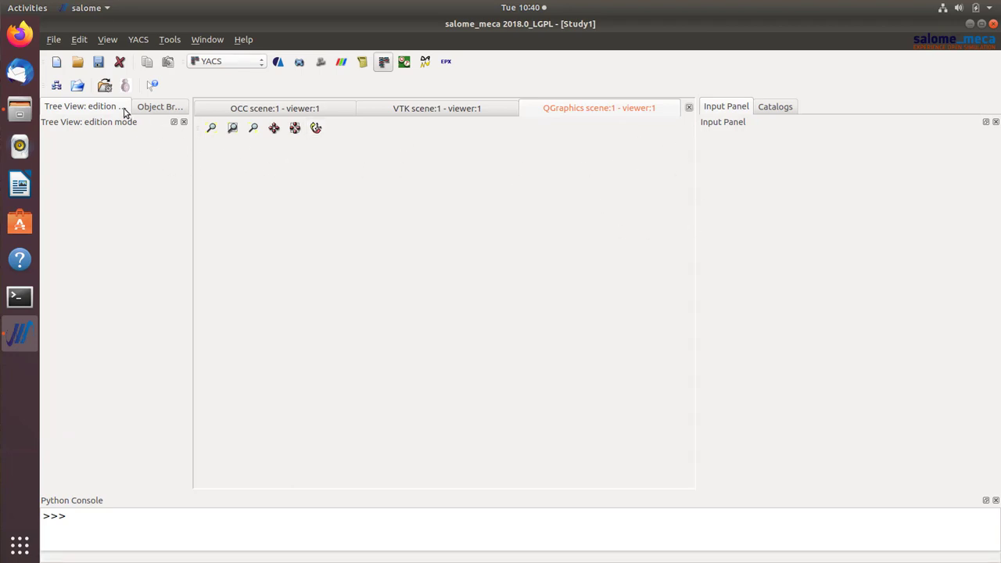
pyautogui.click(58, 86)
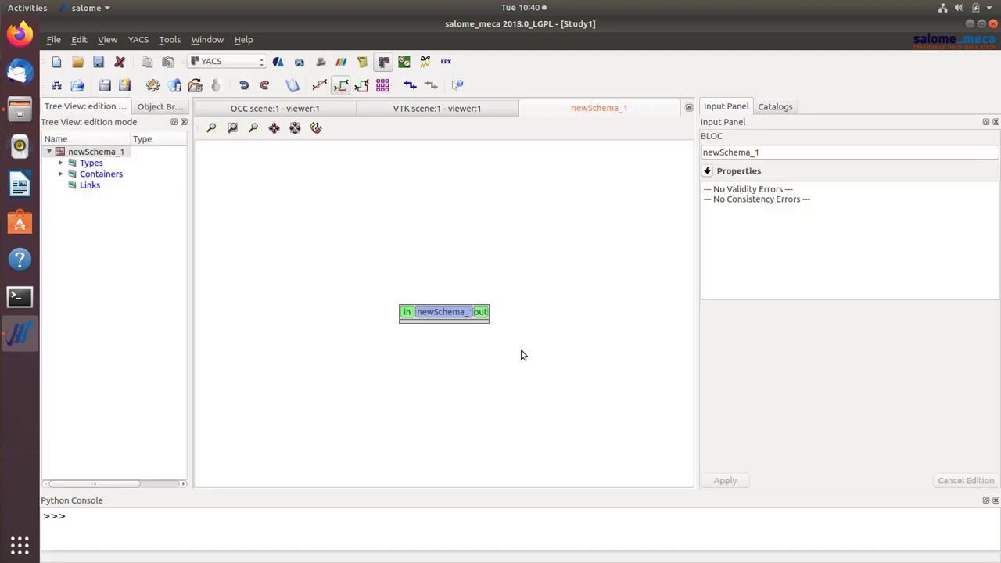
# - Create an Input Data node inside the new schema and reposition it within the block
pyautogui.rightClick(436, 316)
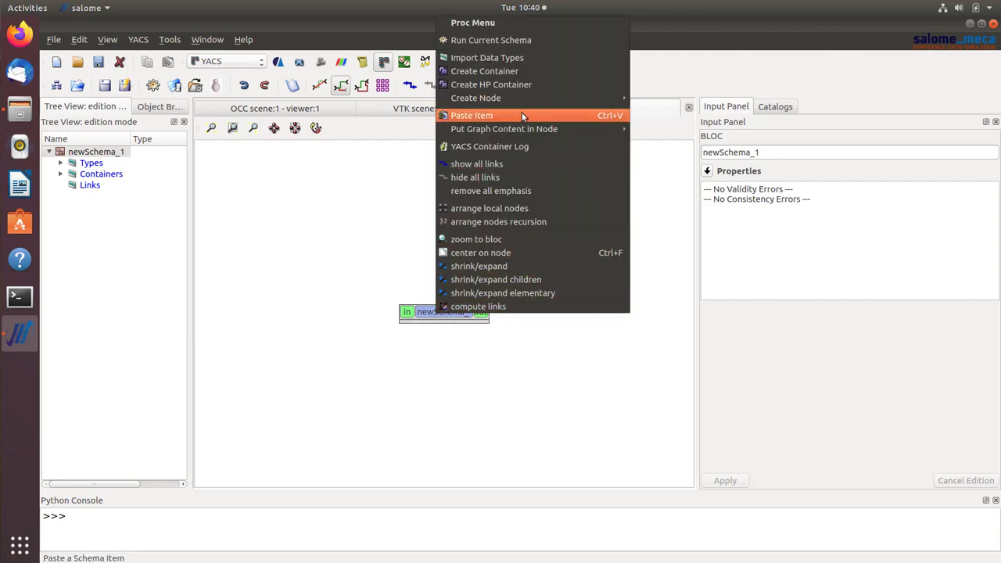
pyautogui.moveTo(533, 98)
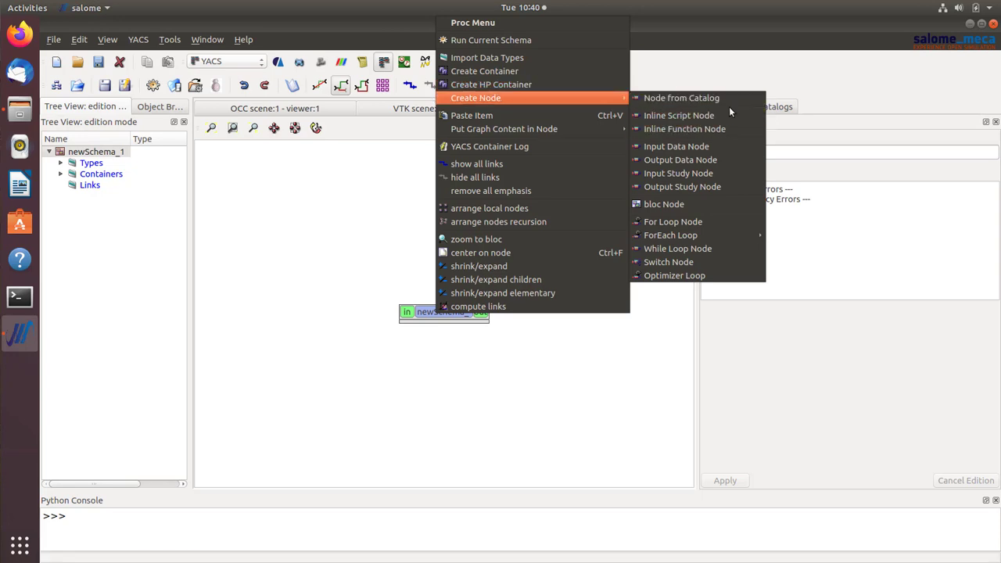
pyautogui.click(723, 151)
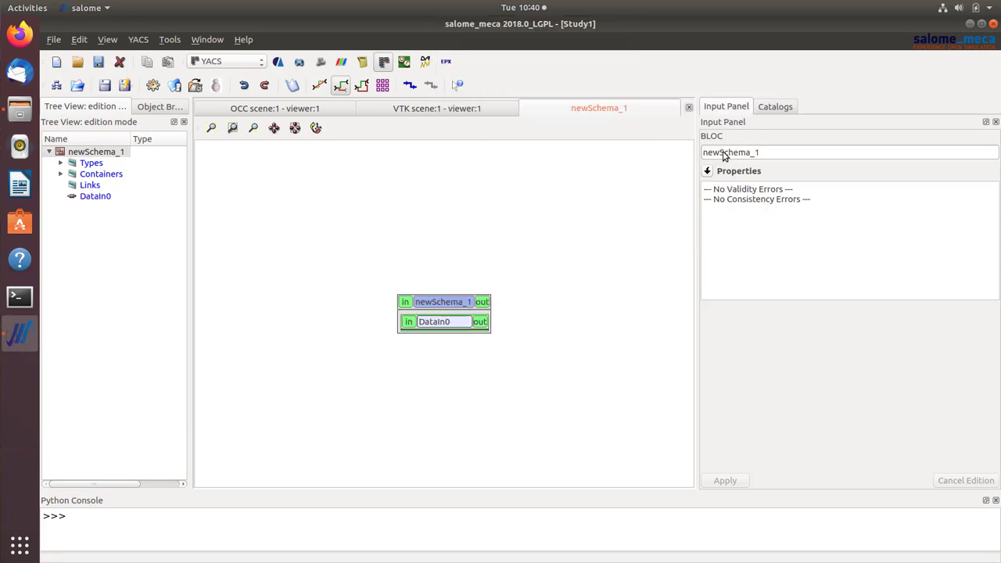
pyautogui.click(447, 322)
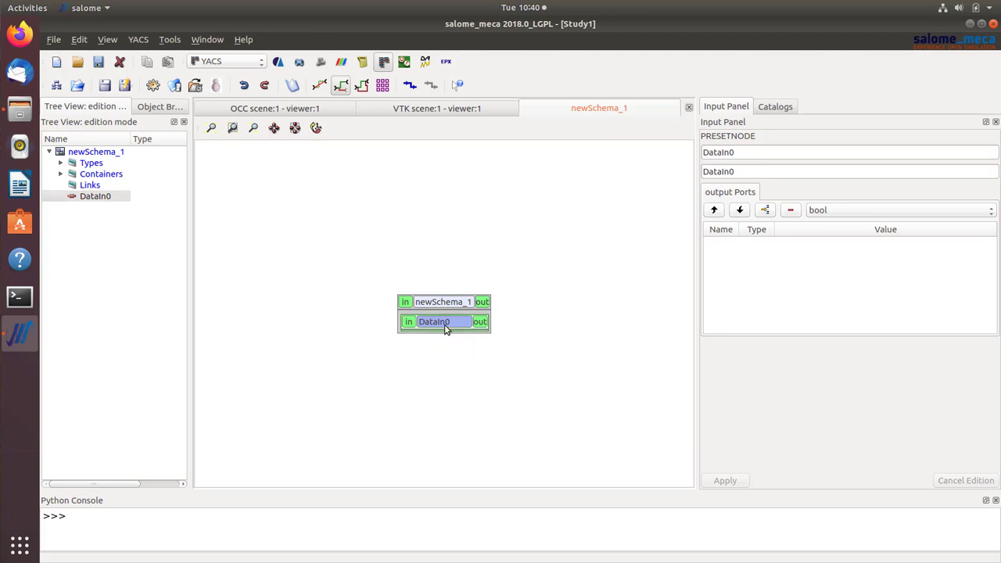
pyautogui.moveTo(427, 323); pyautogui.dragTo(393, 330)
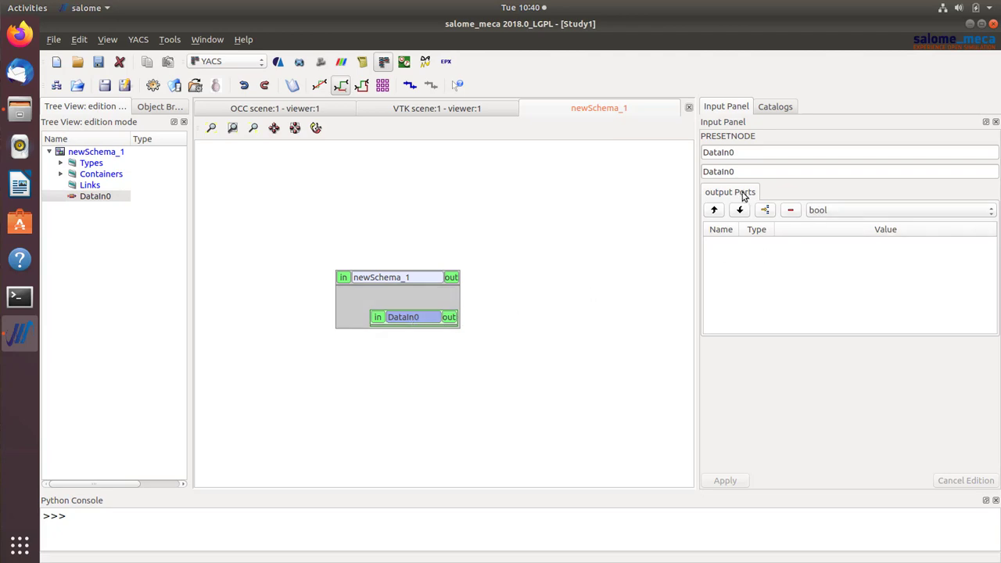
# - Add a double output port named a to the DataIn0 node with the value 500
pyautogui.click(876, 210)
pyautogui.click(858, 262)
pyautogui.doubleClick(725, 249)
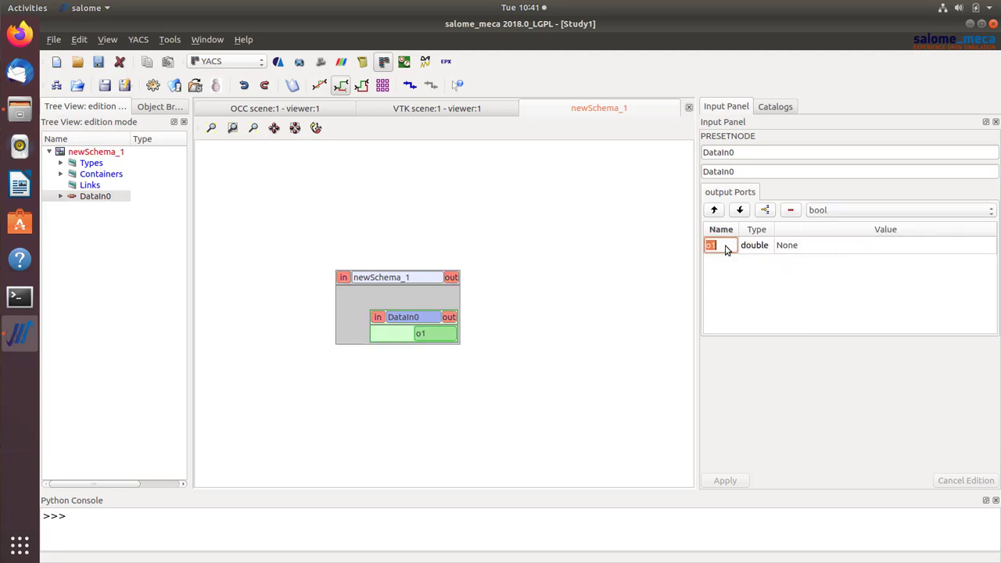
pyautogui.write('a')
pyautogui.doubleClick(793, 249)
pyautogui.write('500')
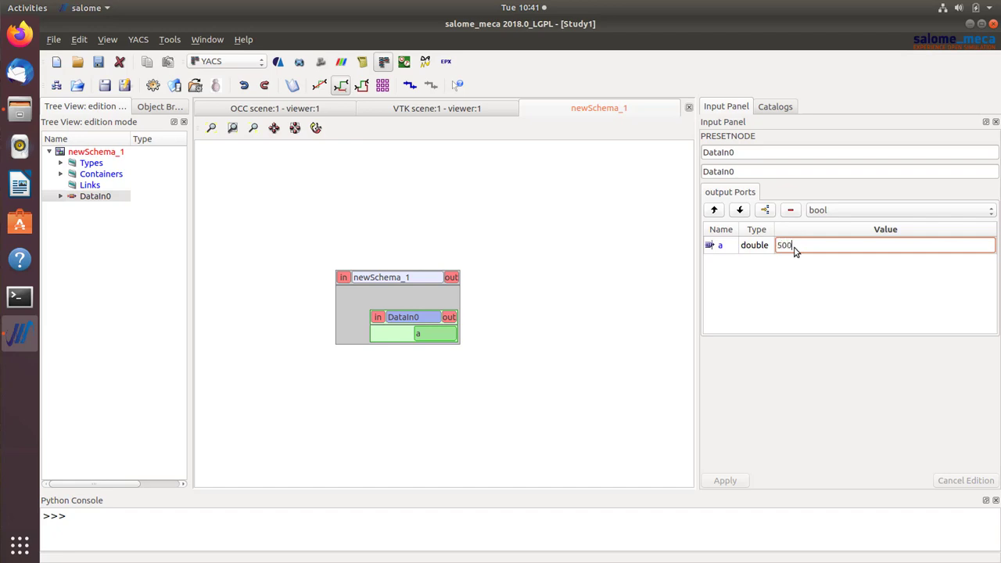
pyautogui.press('Return')
# - Add a second double output port named b to DataIn0 with the value 500
pyautogui.click(832, 211)
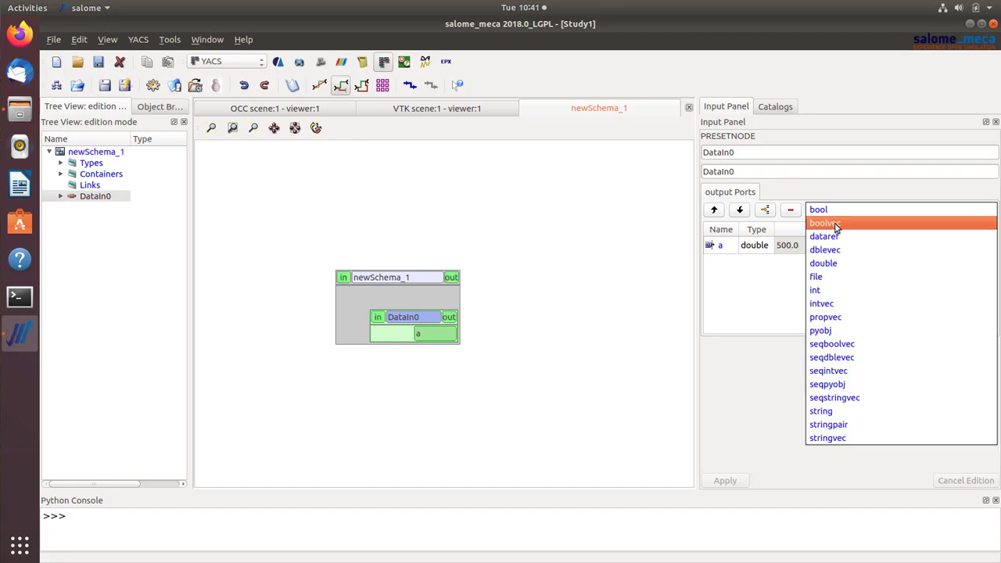
pyautogui.click(838, 261)
pyautogui.doubleClick(723, 263)
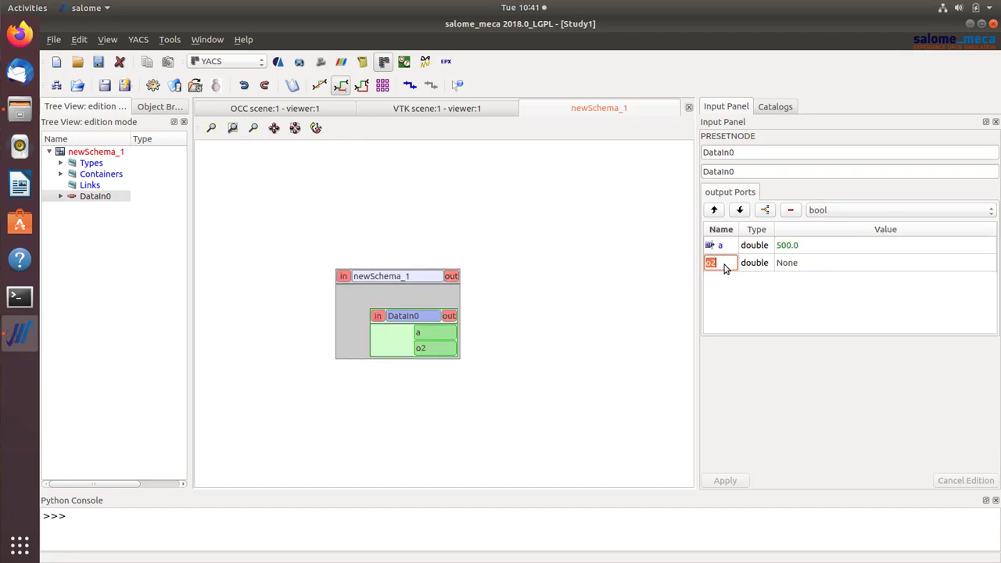
pyautogui.write('b')
pyautogui.press('Return')
pyautogui.doubleClick(798, 262)
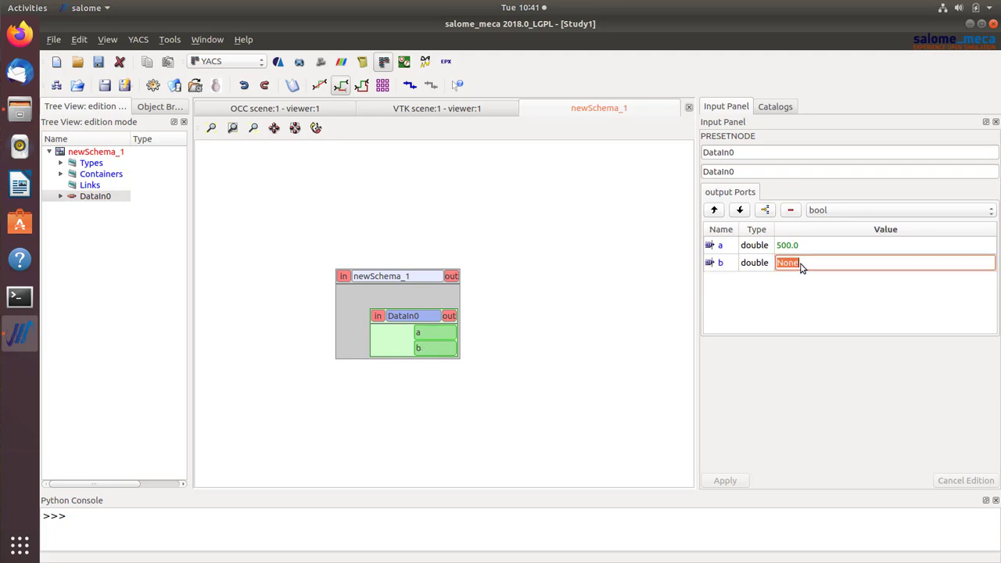
pyautogui.write('500.0')
pyautogui.press('Return')
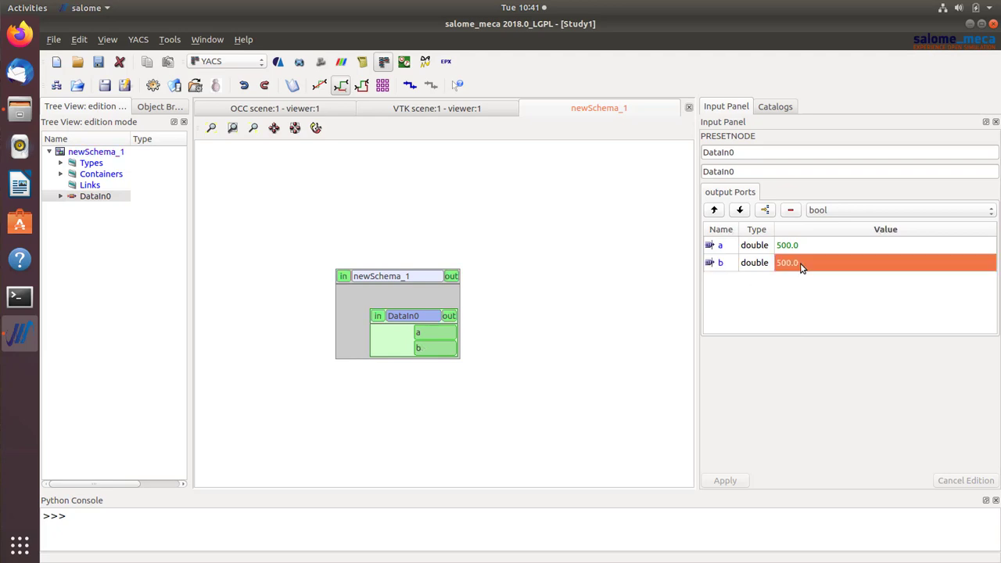
# - Add a third double output port named t to DataIn0 with the value 4
pyautogui.click(843, 211)
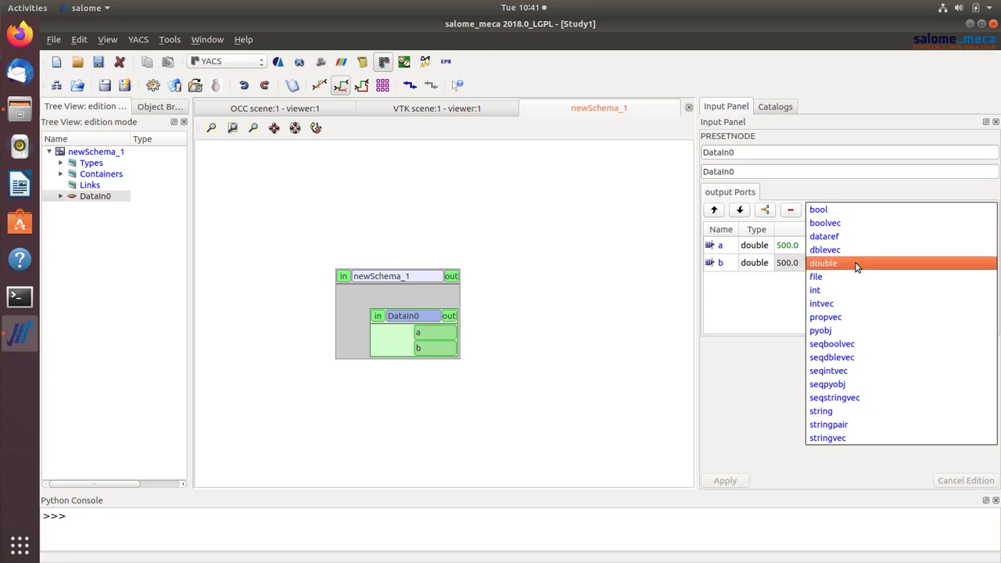
pyautogui.click(857, 264)
pyautogui.doubleClick(728, 280)
pyautogui.write('t')
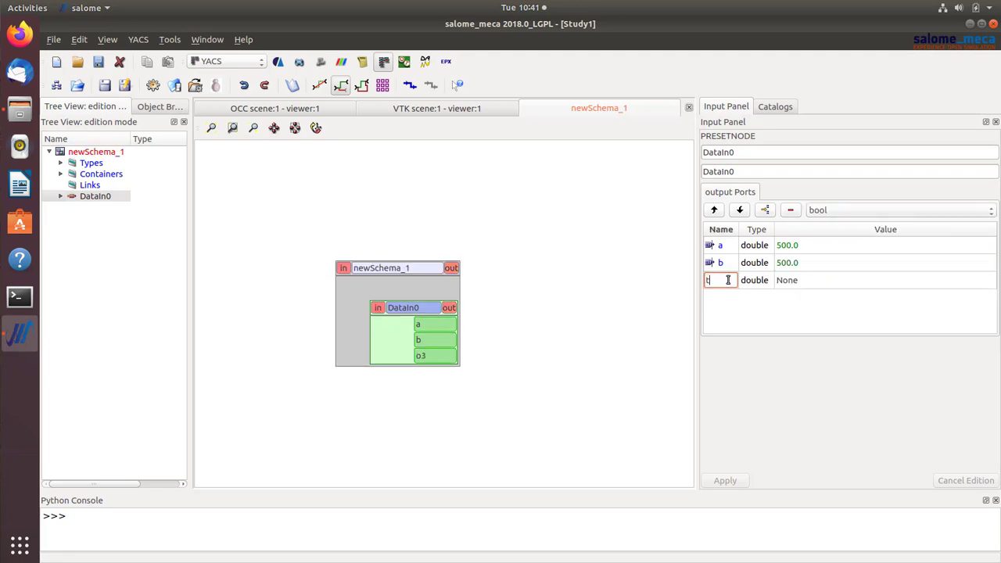
pyautogui.click(806, 283)
pyautogui.click(806, 282)
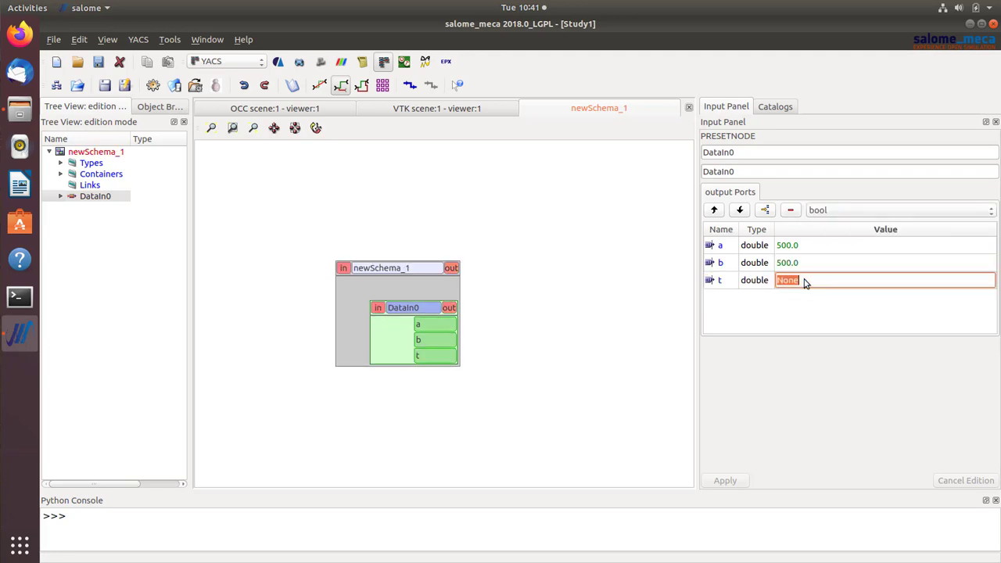
pyautogui.write('4')
pyautogui.press('Return')
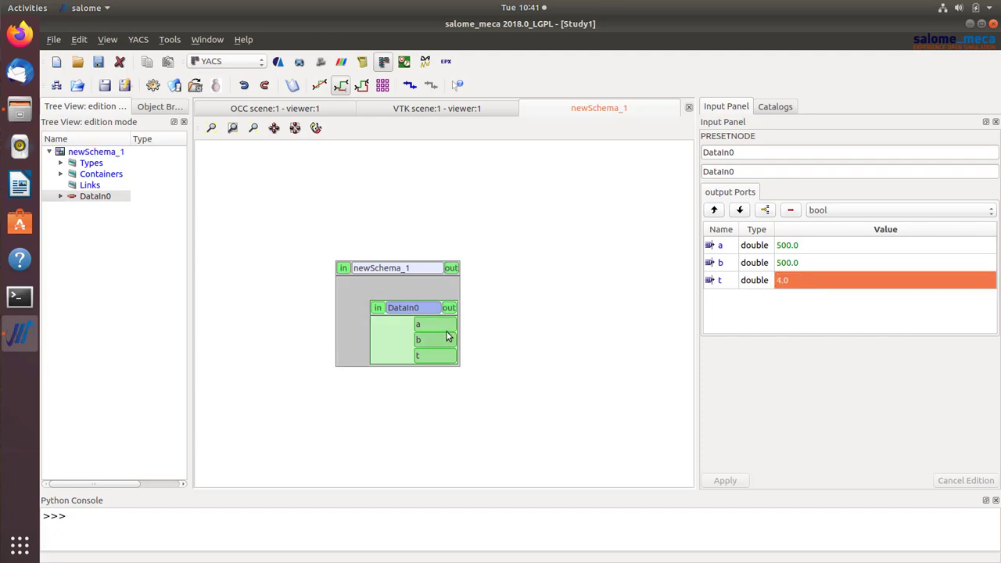
# - Shift DataIn0 within the schema, then create an Inline Script node and place it to the right of DataIn0
pyautogui.moveTo(415, 308); pyautogui.dragTo(390, 302)
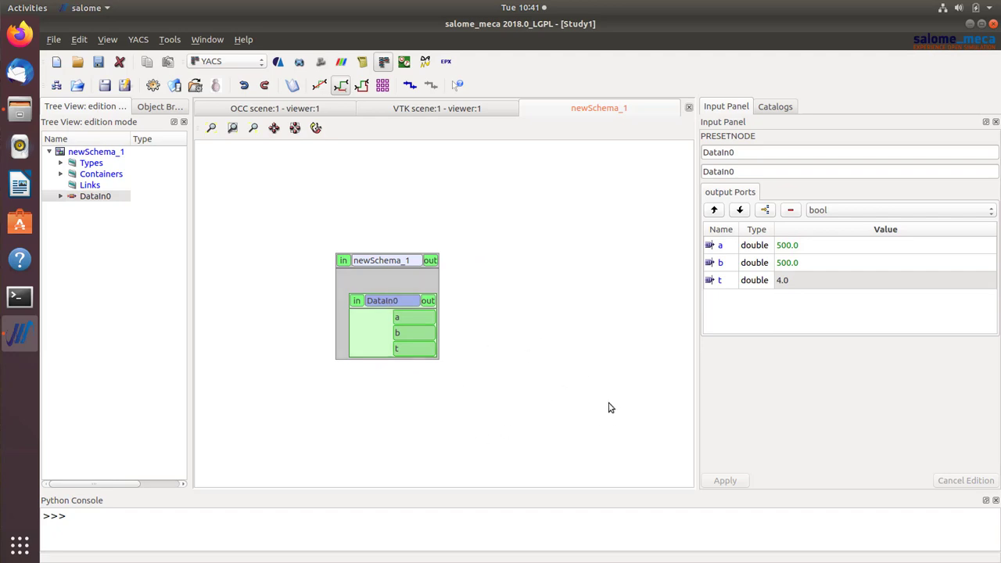
pyautogui.click(397, 273)
pyautogui.rightClick(406, 279)
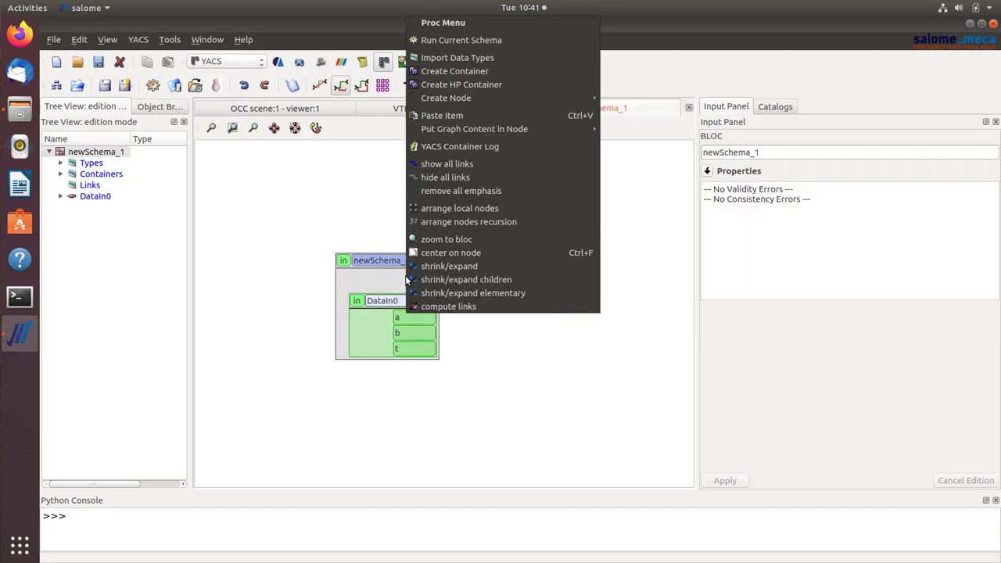
pyautogui.moveTo(520, 96)
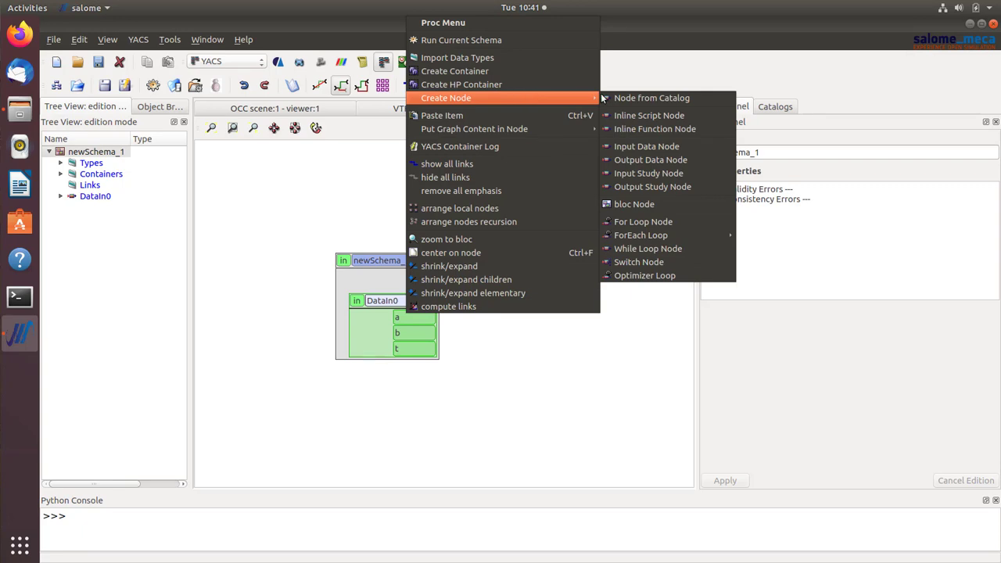
pyautogui.click(664, 116)
pyautogui.moveTo(451, 286); pyautogui.dragTo(464, 336)
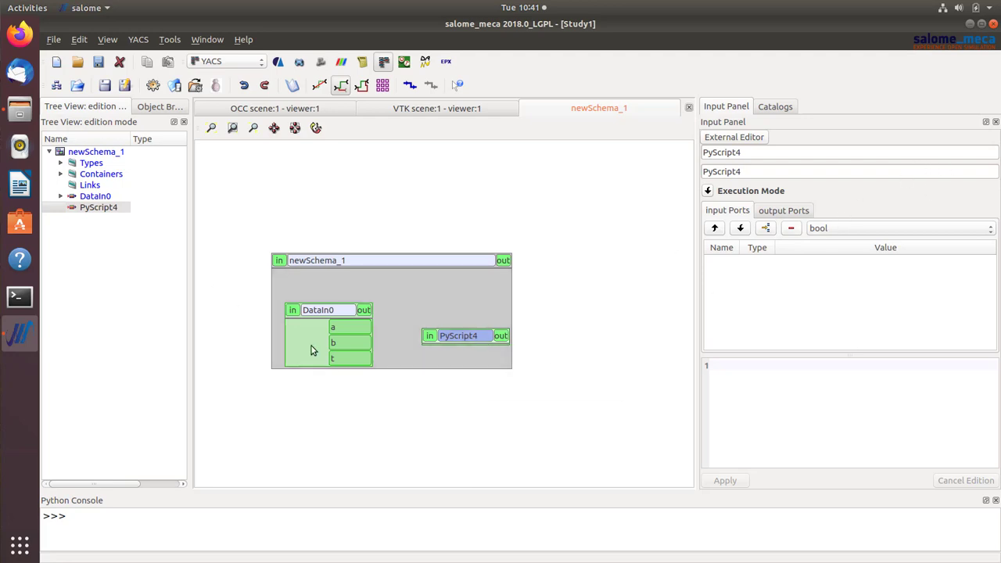
# - Add a double input port named a to the PyScript4 node
pyautogui.click(843, 231)
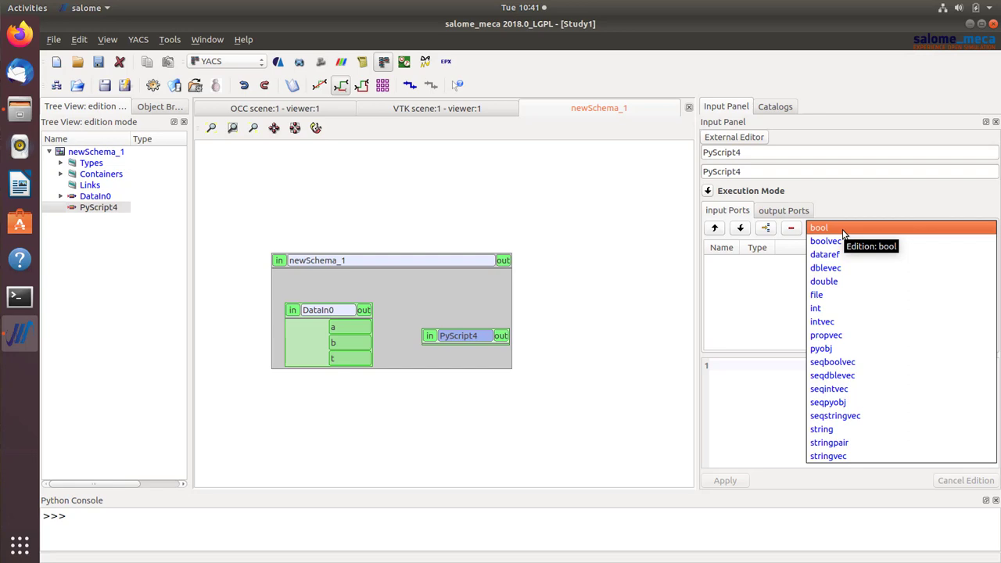
pyautogui.click(838, 287)
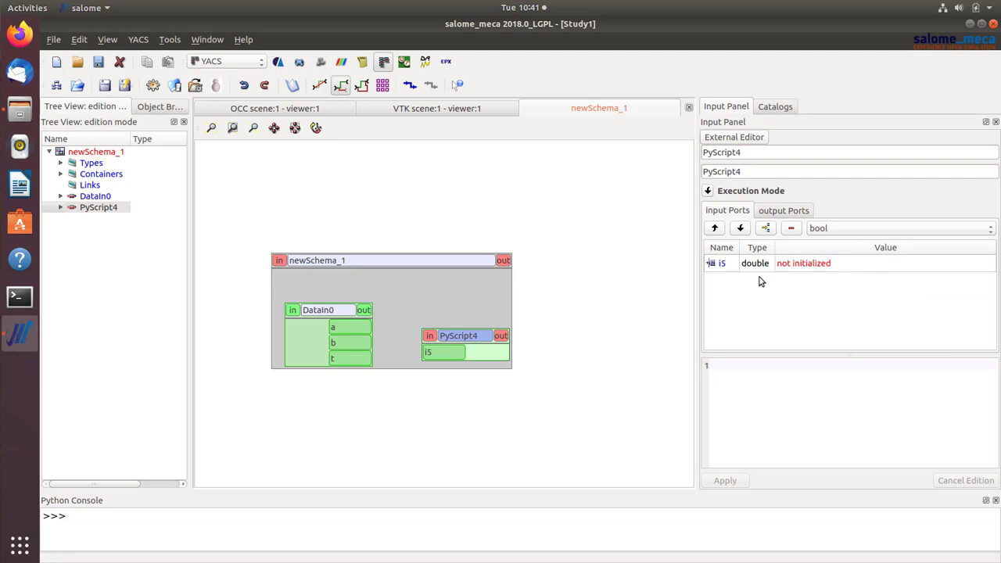
pyautogui.doubleClick(723, 265)
pyautogui.write('a')
pyautogui.press('Return')
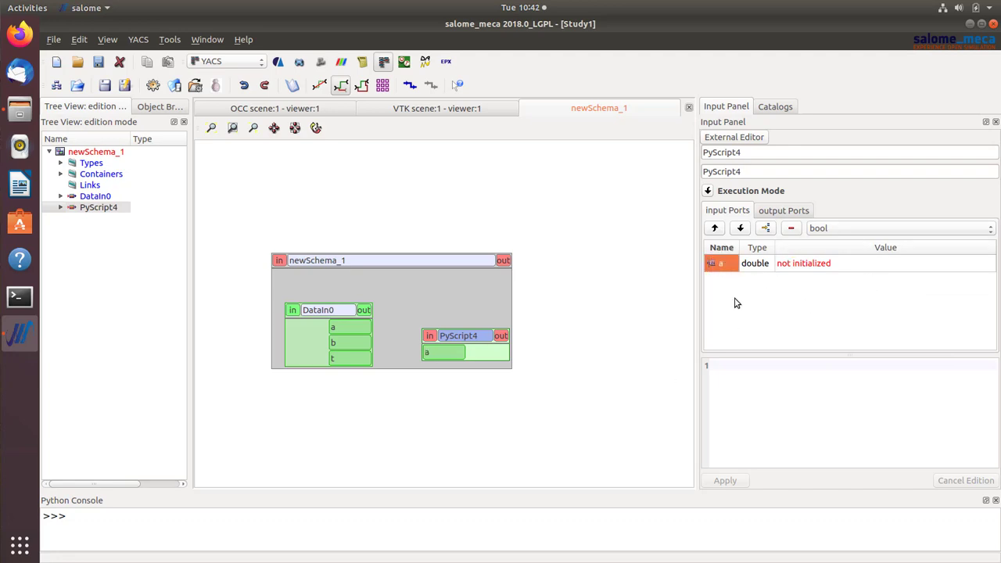
# - Add two more double input ports named b and t to PyScript4
pyautogui.click(830, 228)
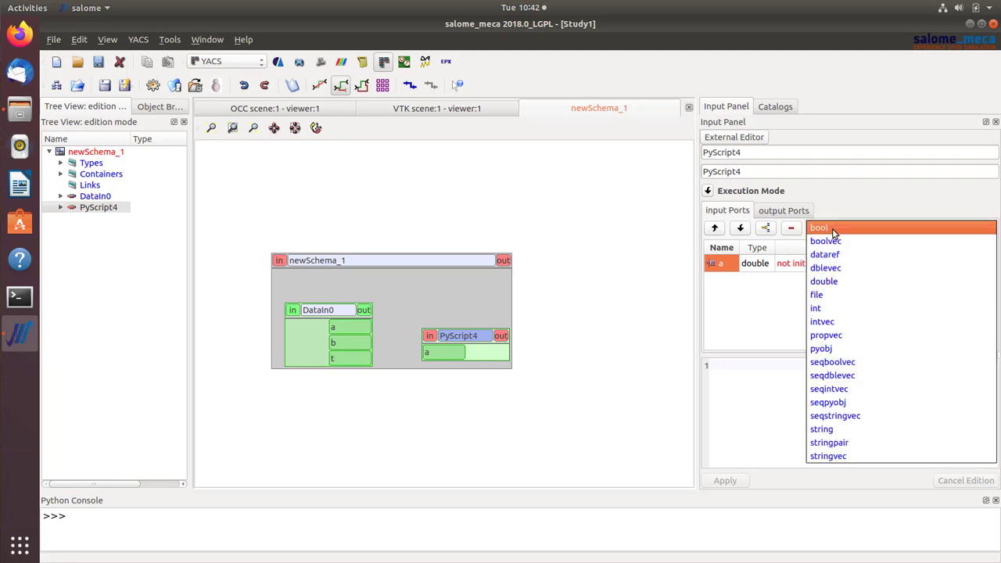
pyautogui.click(854, 282)
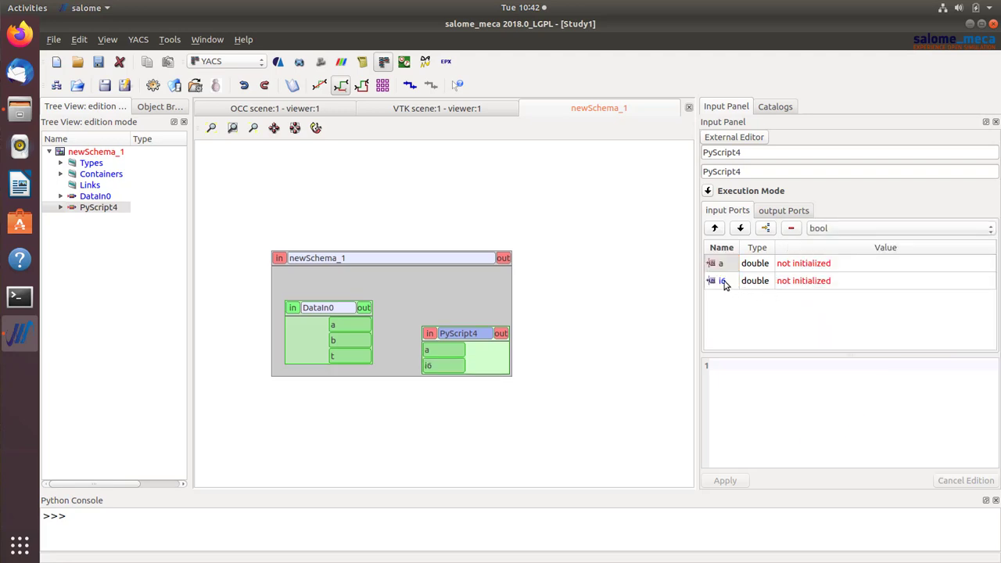
pyautogui.doubleClick(724, 283)
pyautogui.click(834, 232)
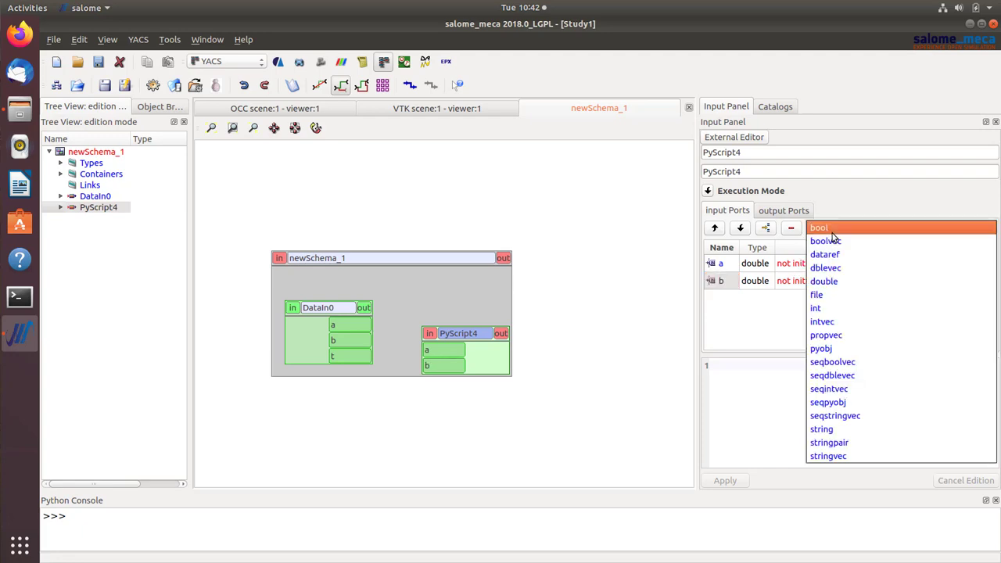
pyautogui.click(854, 286)
pyautogui.doubleClick(724, 301)
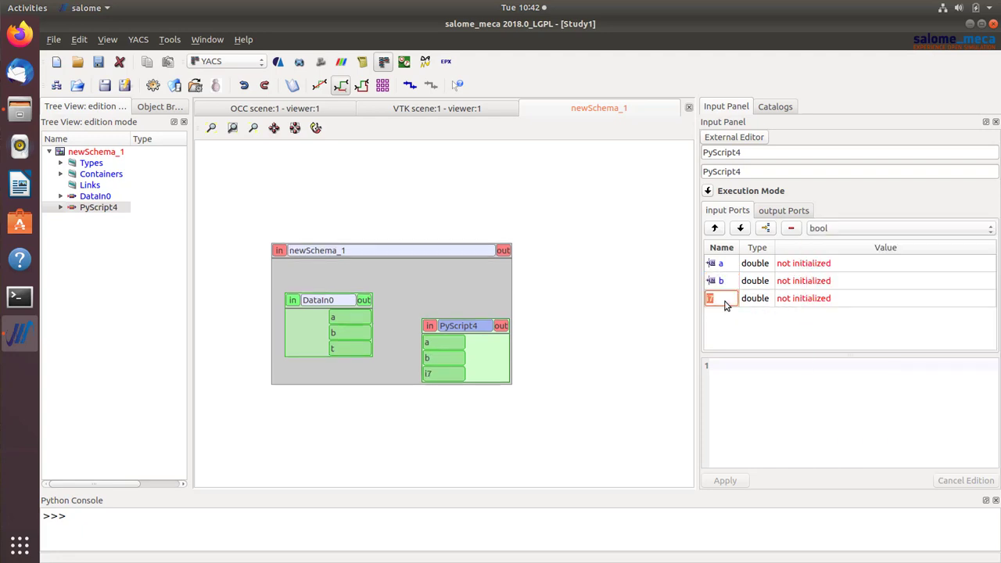
pyautogui.press('Return')
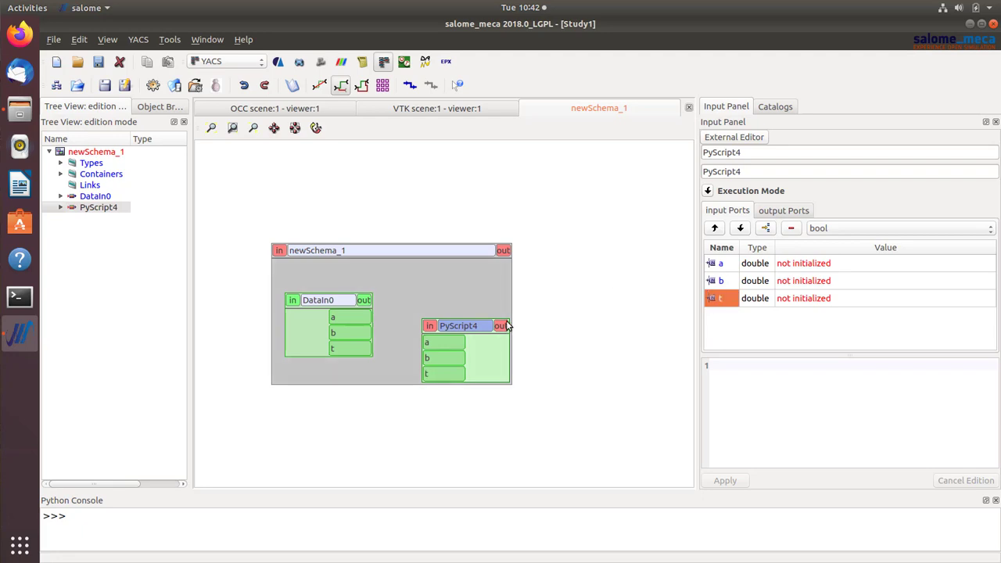
# - Link DataIn0's output ports a, b and t to the matching input ports of PyScript4
pyautogui.click(461, 326)
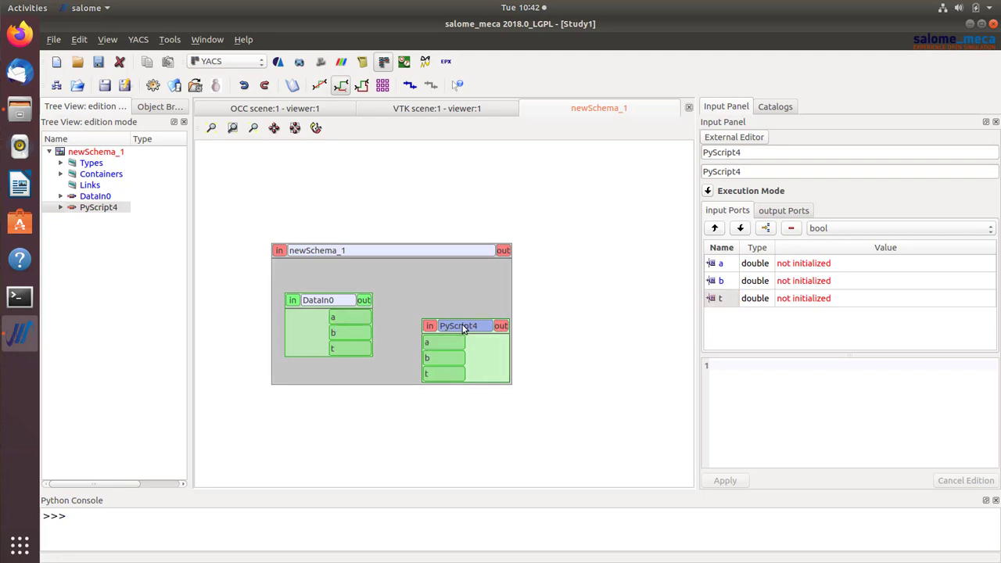
pyautogui.moveTo(359, 321); pyautogui.dragTo(432, 360)
pyautogui.moveTo(348, 350); pyautogui.dragTo(444, 375)
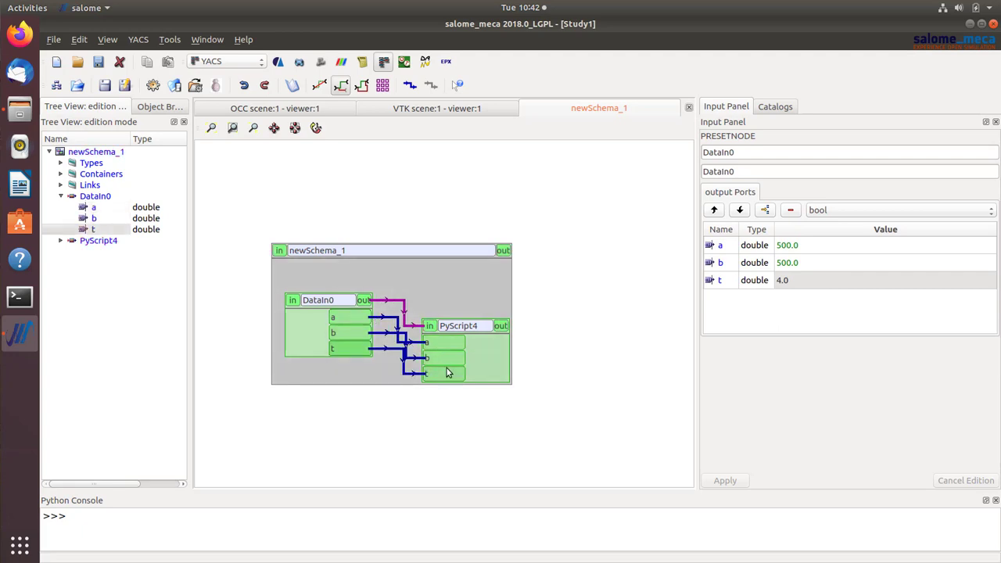
# - Write print statements for a, b and t in PyScript4's script
pyautogui.click(461, 327)
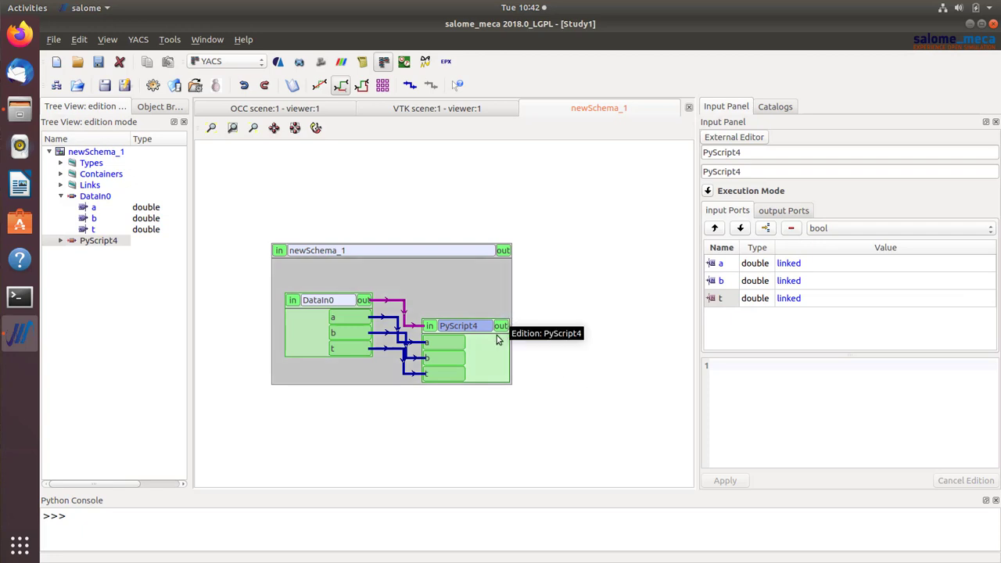
pyautogui.click(782, 370)
pyautogui.write('rin')
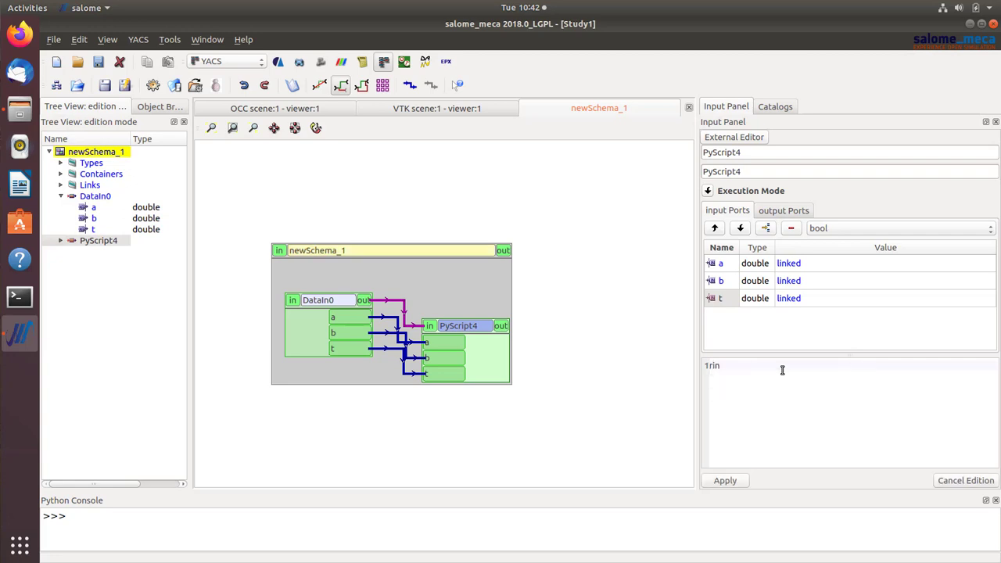
pyautogui.write('t a')
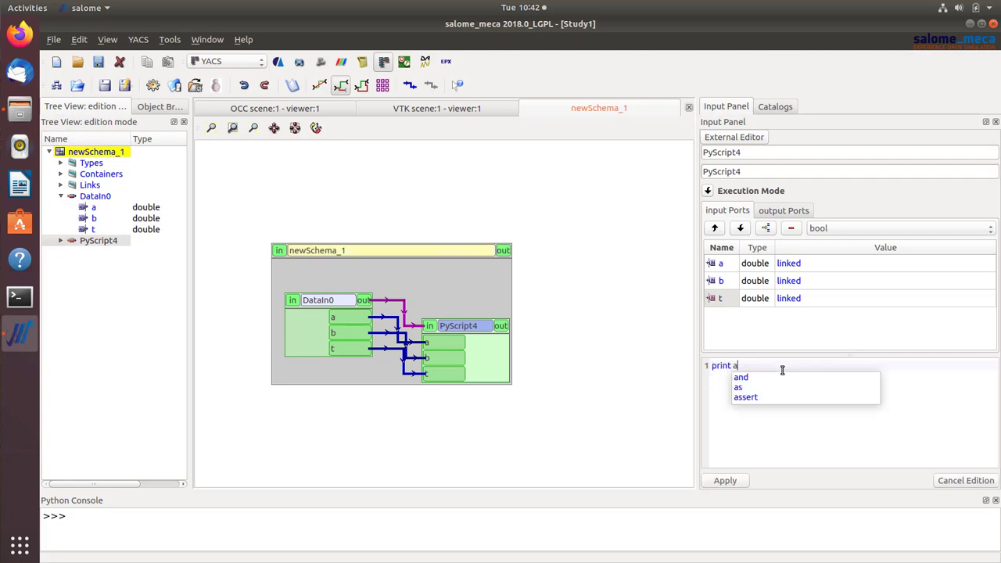
pyautogui.press('Escape')
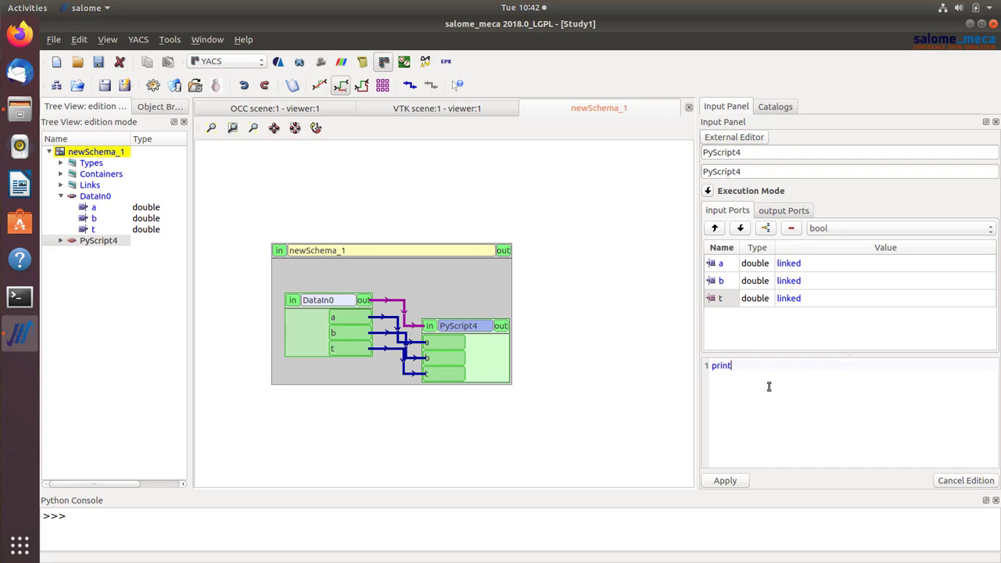
pyautogui.write('a')
pyautogui.write('break')
pyautogui.write('print t')
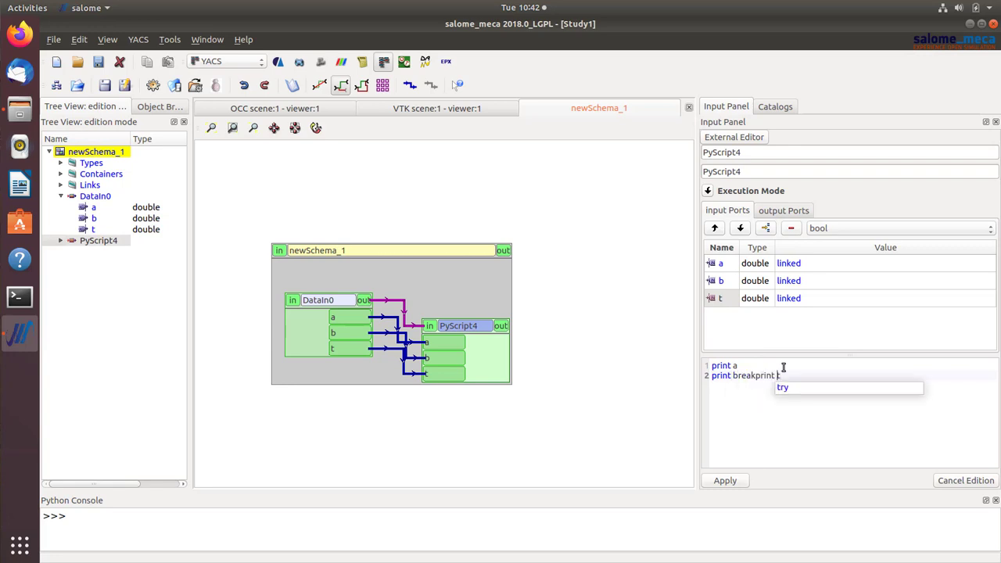
# - Correct PyScript4's script to the three lines print a, print b and print t, and apply it
pyautogui.press('Left')
pyautogui.press('Left')
pyautogui.press('Left')
pyautogui.press('Left')
pyautogui.press('Left')
pyautogui.press('Left')
pyautogui.press('Left')
pyautogui.press('BackSpace')
pyautogui.press('BackSpace')
pyautogui.press('BackSpace')
pyautogui.press('BackSpace')
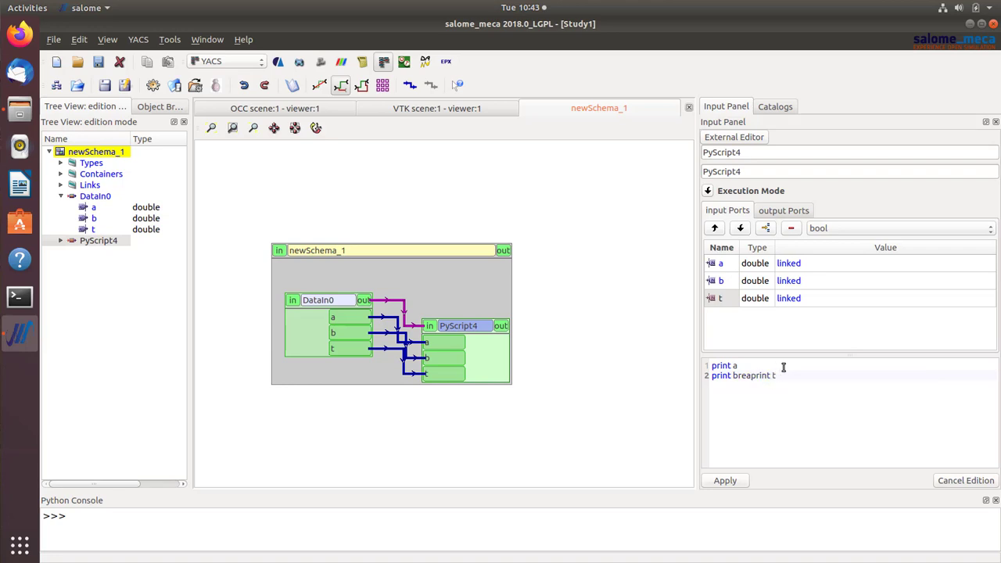
pyautogui.press('Return')
pyautogui.click(728, 479)
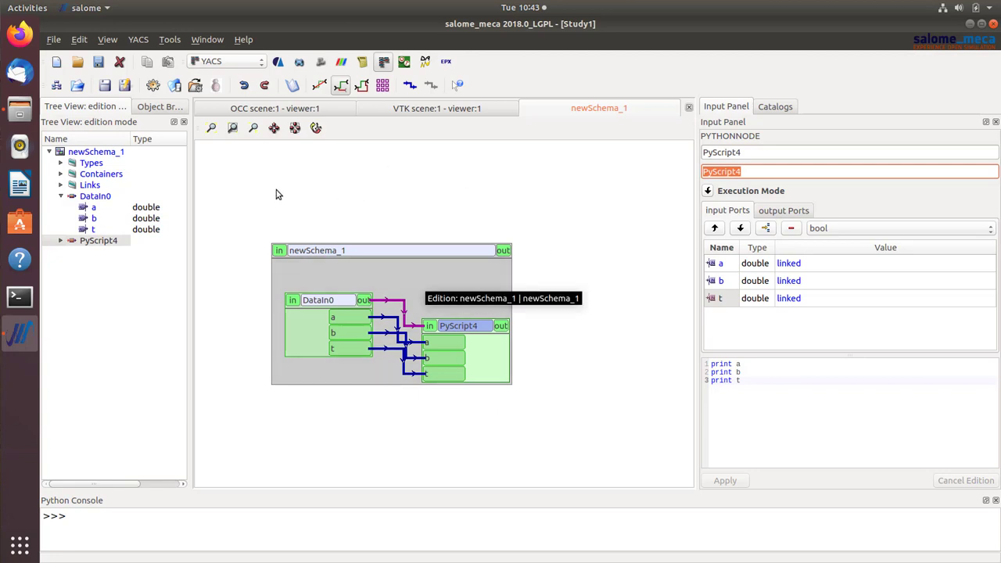
# - Execute newSchema_1 and open the YACS container log of the run
pyautogui.click(154, 86)
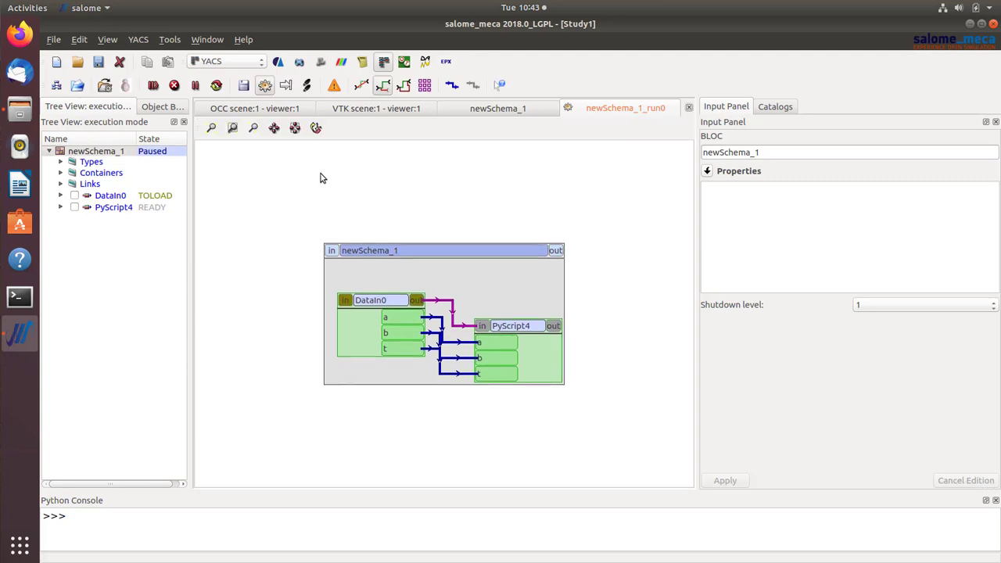
pyautogui.click(155, 86)
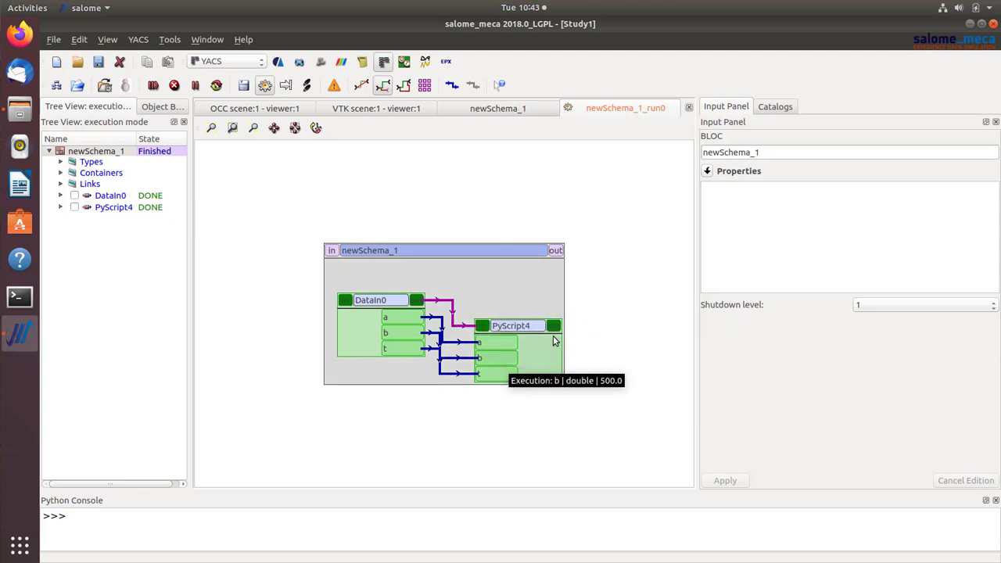
pyautogui.click(89, 153)
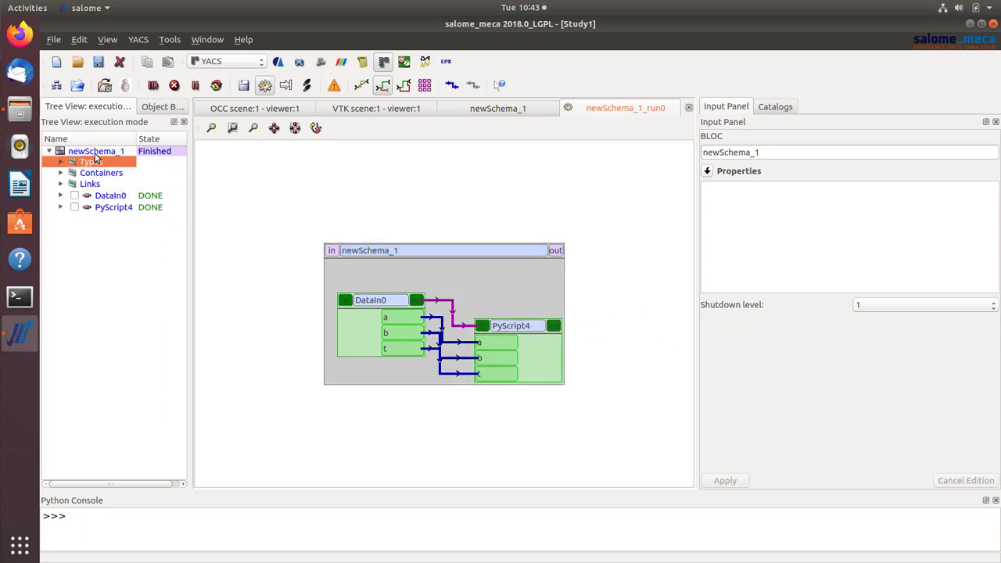
pyautogui.rightClick(88, 152)
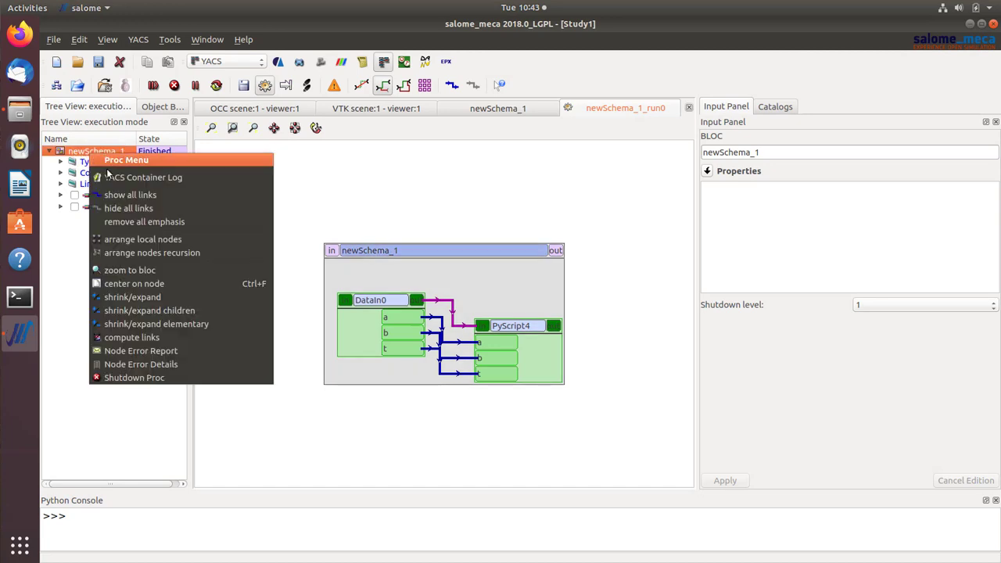
pyautogui.click(119, 180)
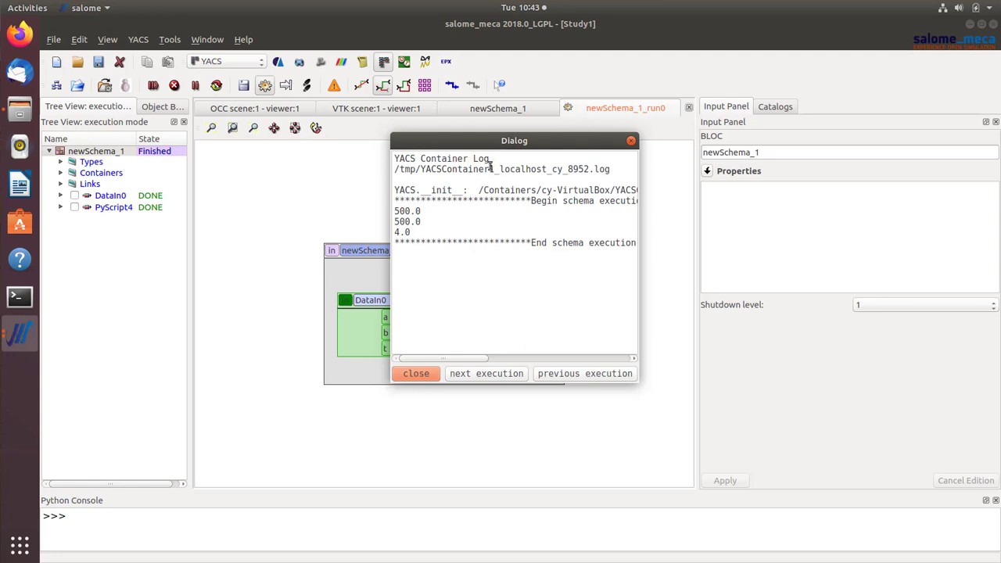
# - Widen the log to read the printed values, inspect PyScript4's input ports in the run, and close the run
pyautogui.moveTo(638, 383); pyautogui.dragTo(813, 397)
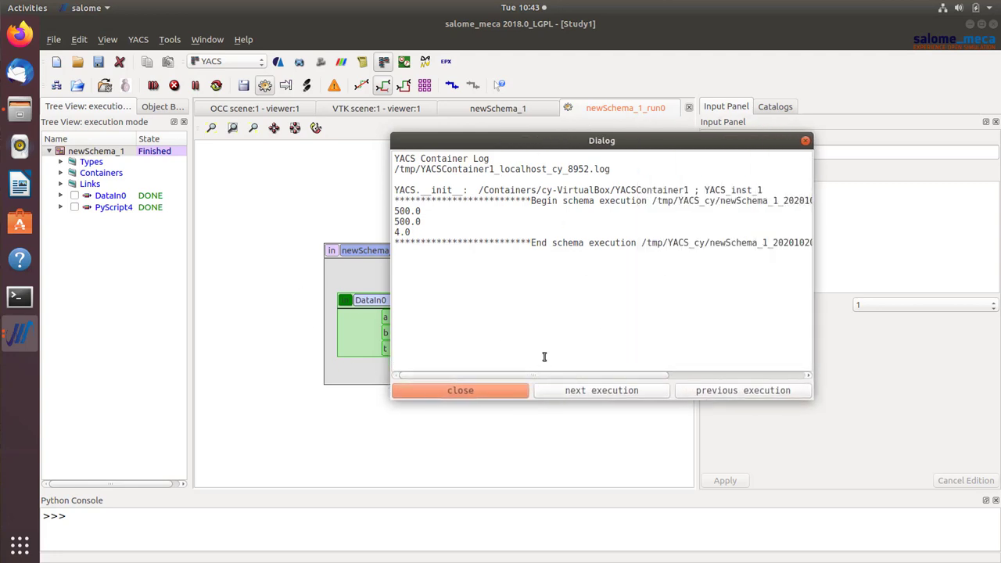
pyautogui.moveTo(417, 232); pyautogui.dragTo(367, 207)
pyautogui.click(419, 220)
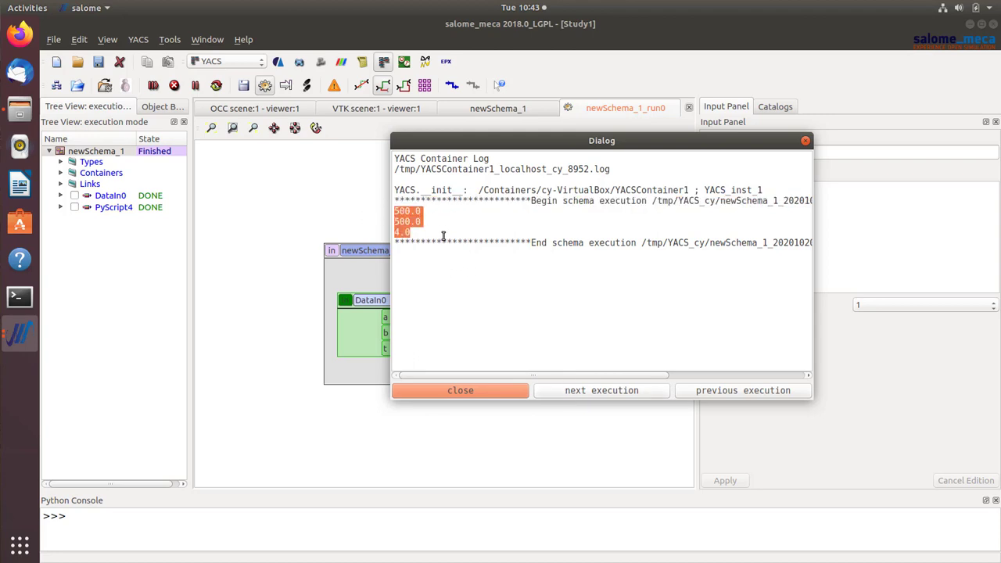
pyautogui.click(806, 141)
pyautogui.click(530, 330)
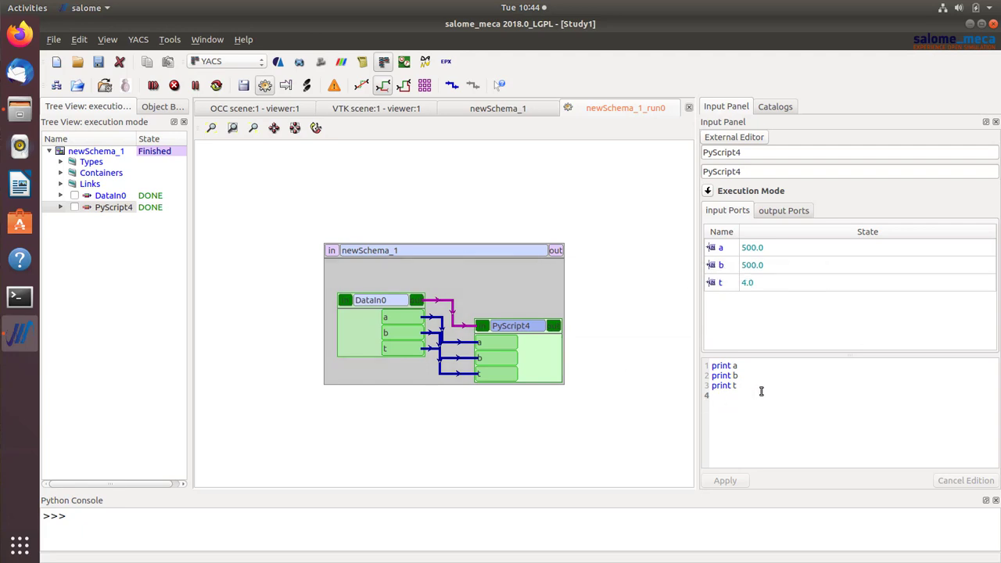
pyautogui.click(689, 109)
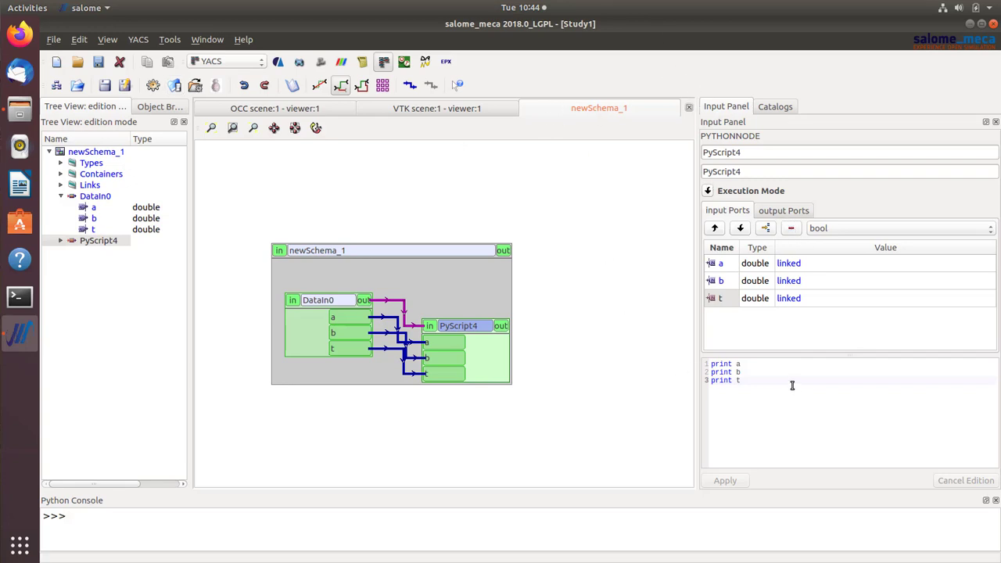
# - Open plate_creation.py from the yacs-example folder and copy its code from the first line through the end of the GEOM section
pyautogui.hotkey('ctrl', 'a')
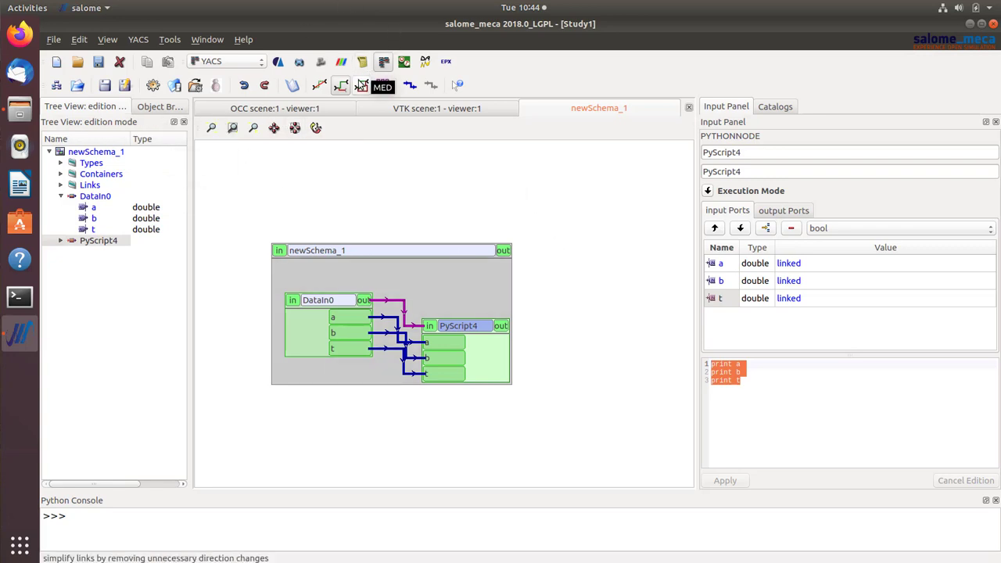
pyautogui.click(19, 108)
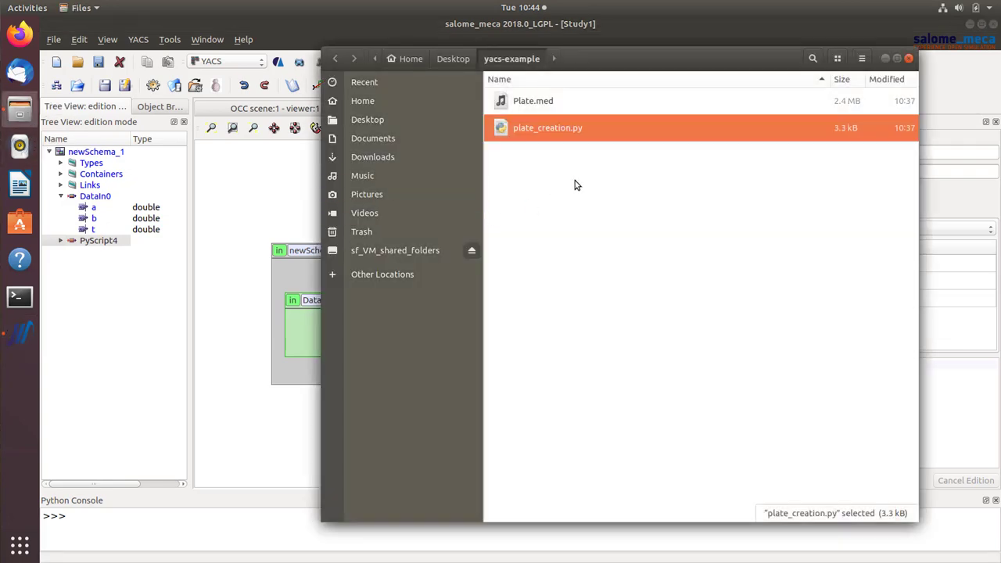
pyautogui.doubleClick(563, 129)
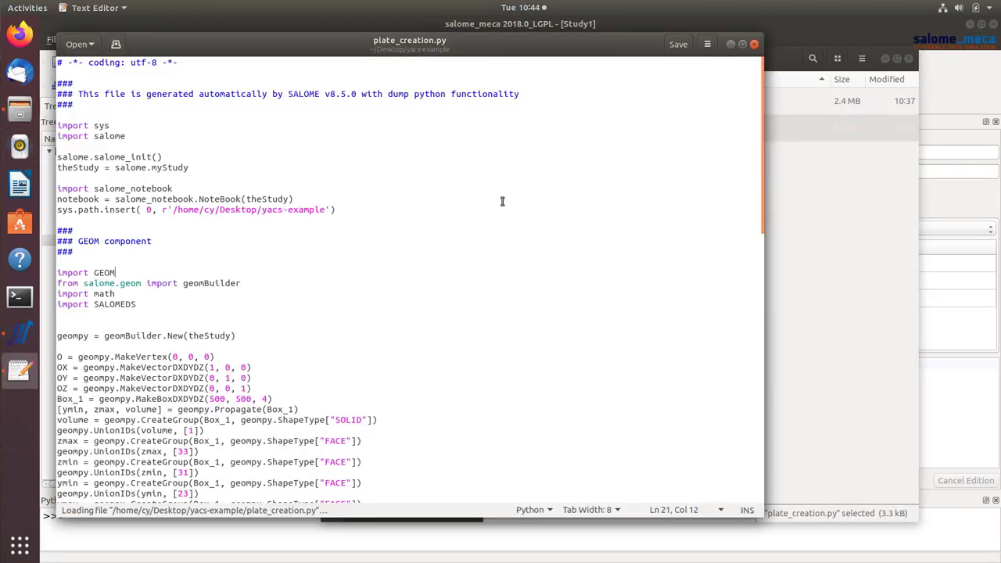
pyautogui.click(170, 302)
pyautogui.scroll(-2, 353, 255)
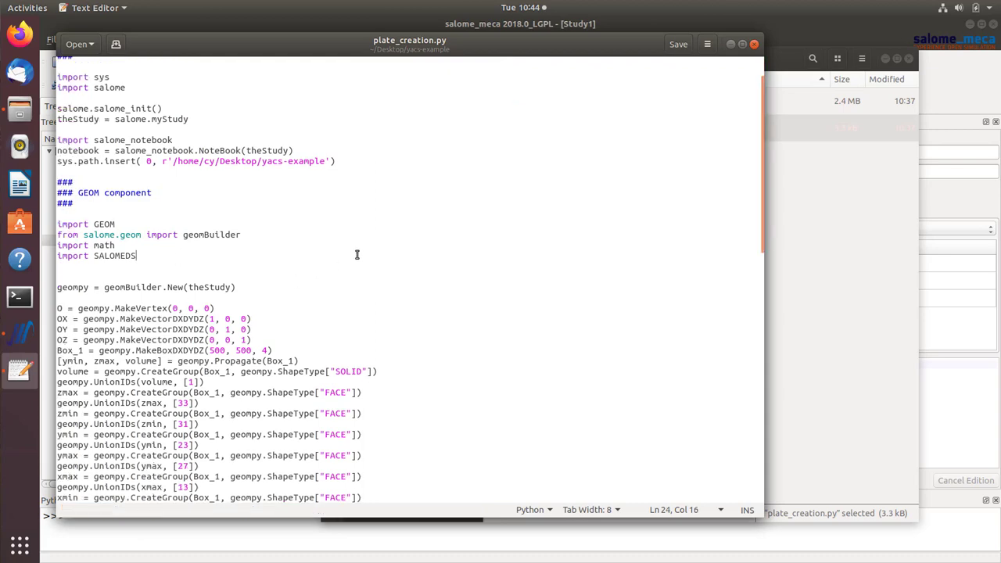
pyautogui.scroll(-10, 357, 255)
pyautogui.scroll(3, 356, 354)
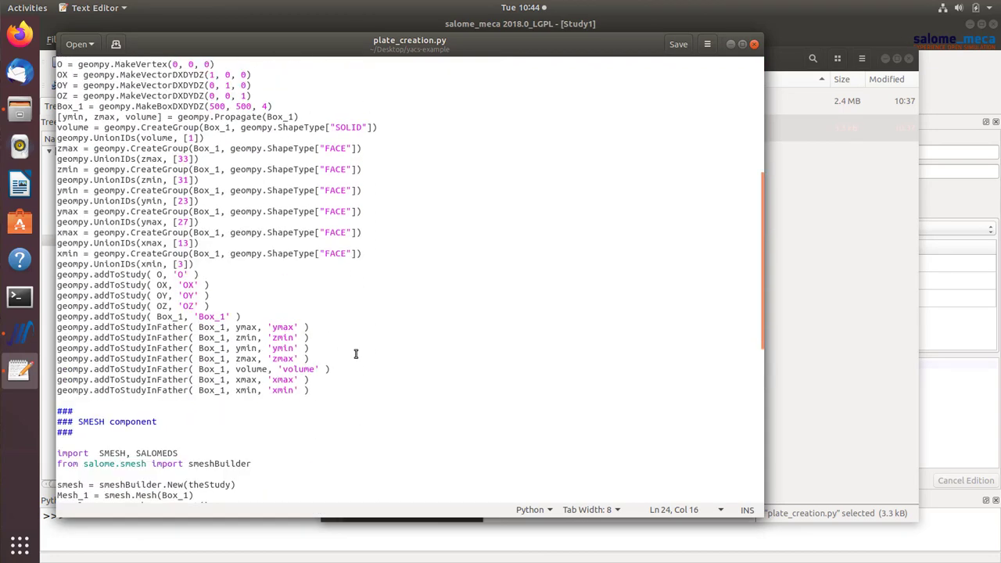
pyautogui.moveTo(327, 395); pyautogui.dragTo(147, 84)
pyautogui.moveTo(147, 44); pyautogui.dragTo(55, 61)
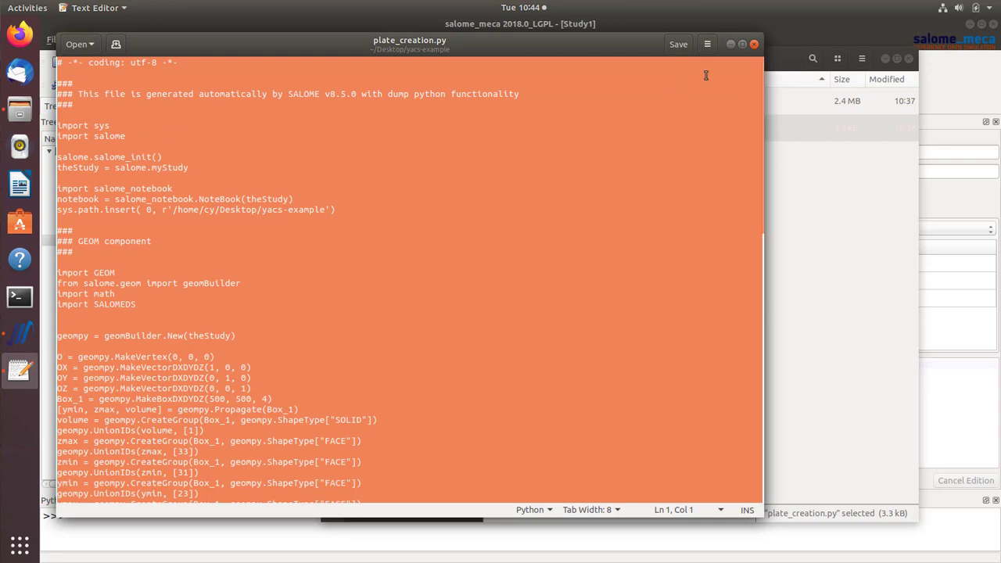
# - Replace PyScript4's print statements with the copied geometry code
pyautogui.click(730, 43)
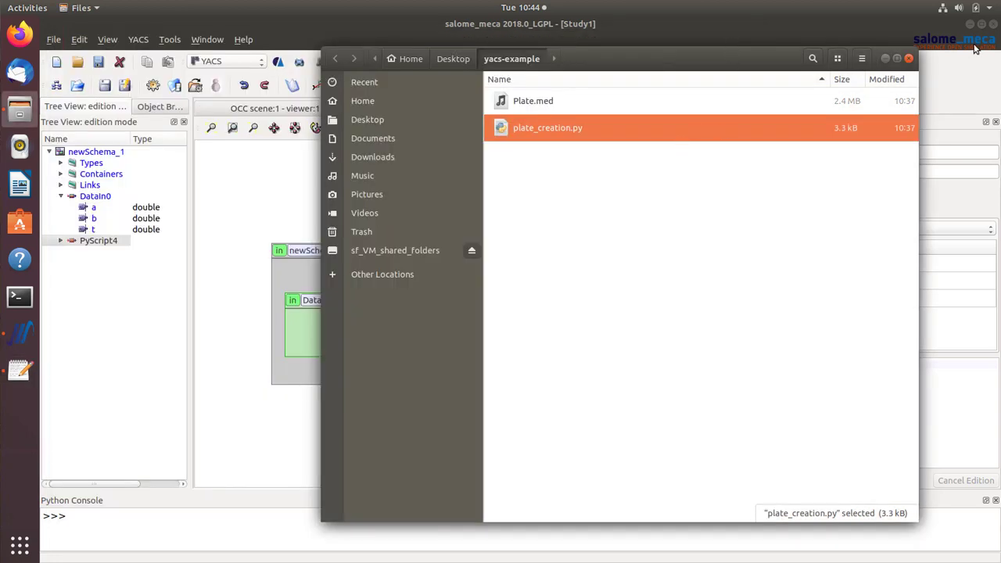
pyautogui.click(885, 58)
pyautogui.click(754, 379)
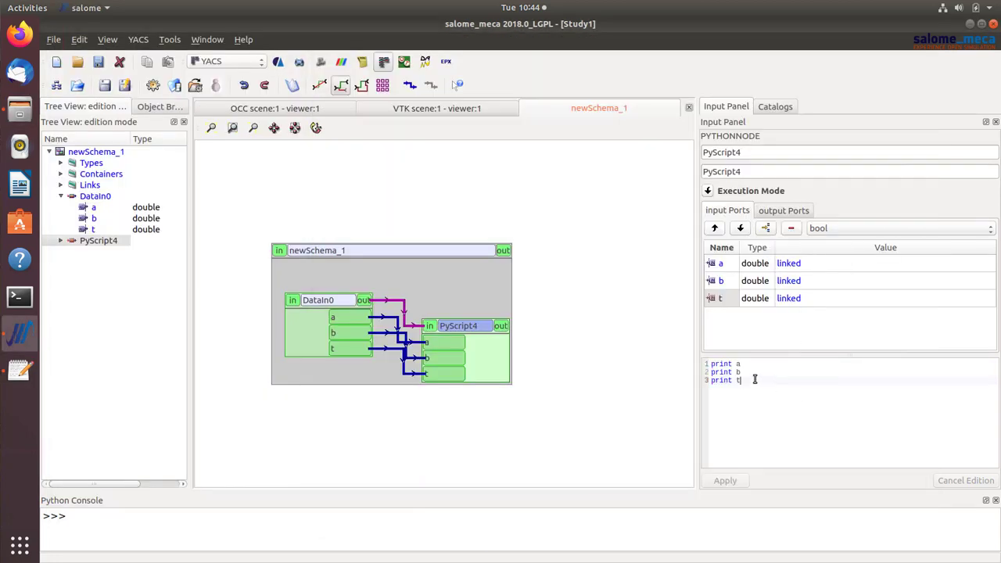
pyautogui.hotkey('ctrl', 'a')
pyautogui.hotkey('ctrl', 'v')
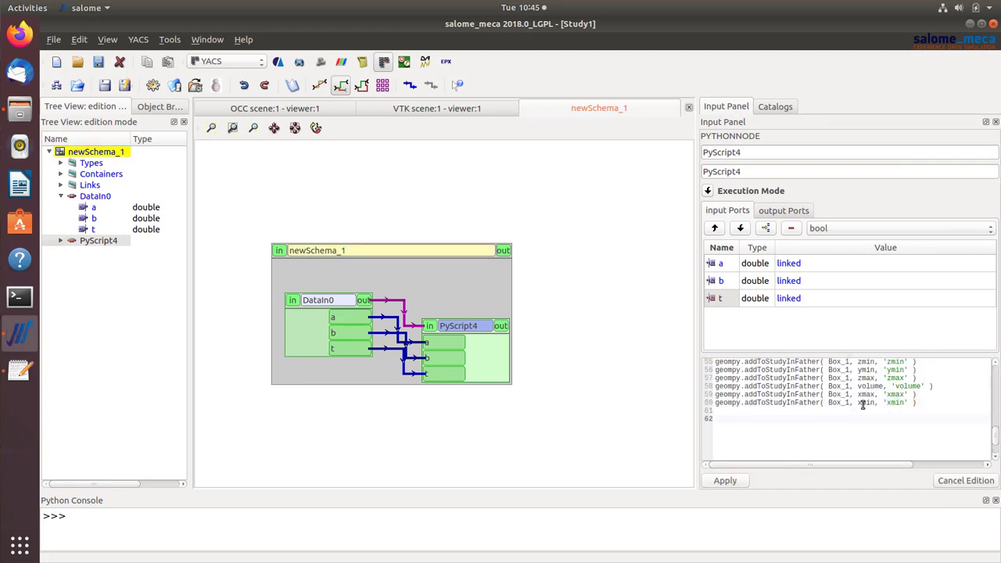
# - Review the pasted script's SALOME initialisation, notebook, import and geometry builder lines
pyautogui.scroll(3, 861, 406)
pyautogui.scroll(15, 859, 404)
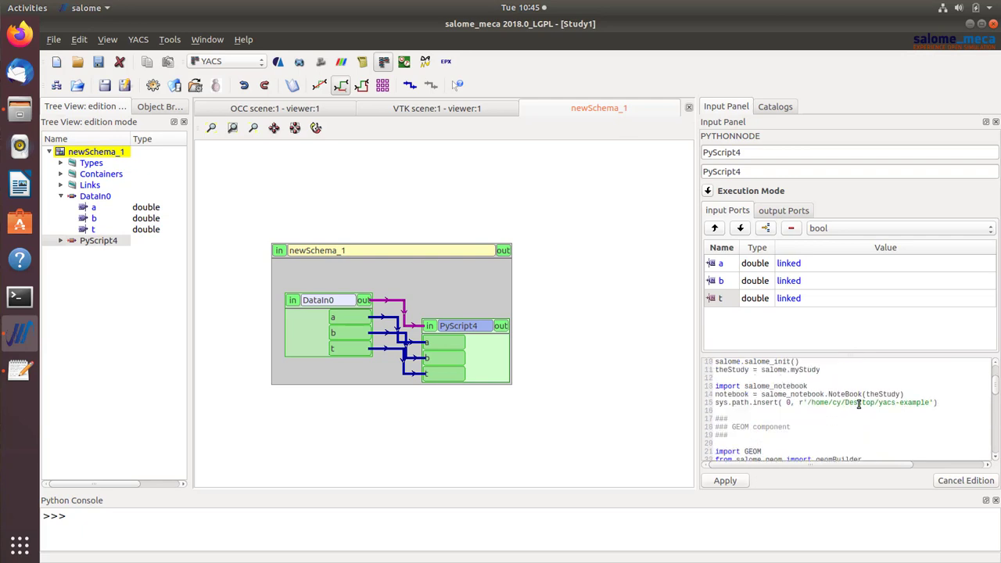
pyautogui.scroll(-3, 858, 404)
pyautogui.scroll(-6, 847, 404)
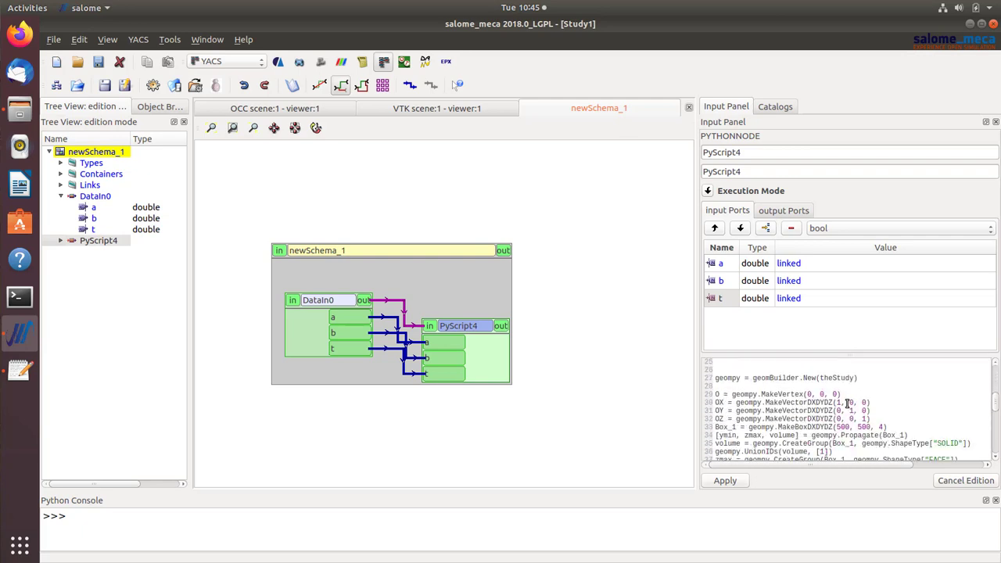
pyautogui.scroll(9, 920, 398)
pyautogui.scroll(-8, 876, 399)
pyautogui.scroll(8, 794, 394)
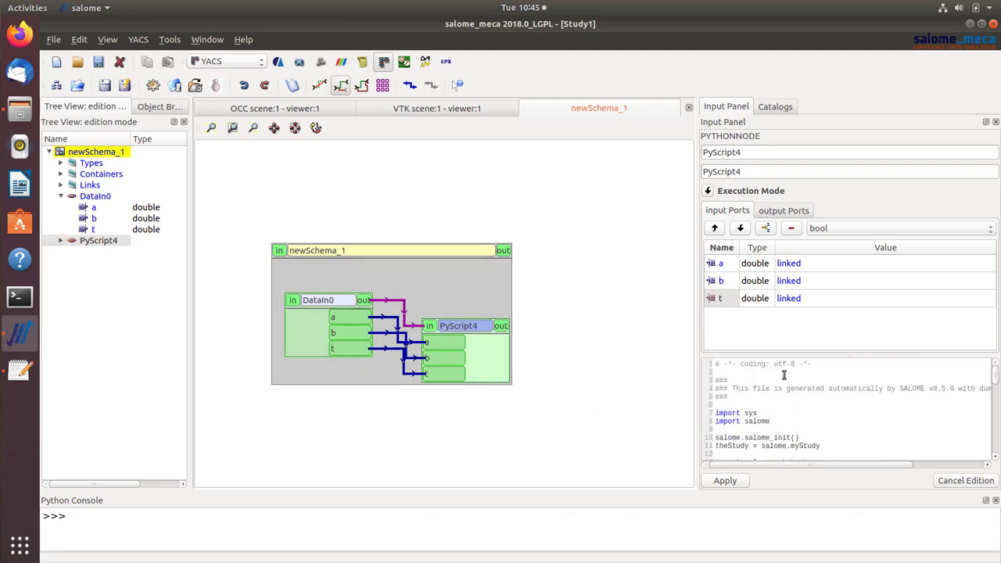
pyautogui.scroll(-1, 811, 398)
pyautogui.scroll(-2, 874, 417)
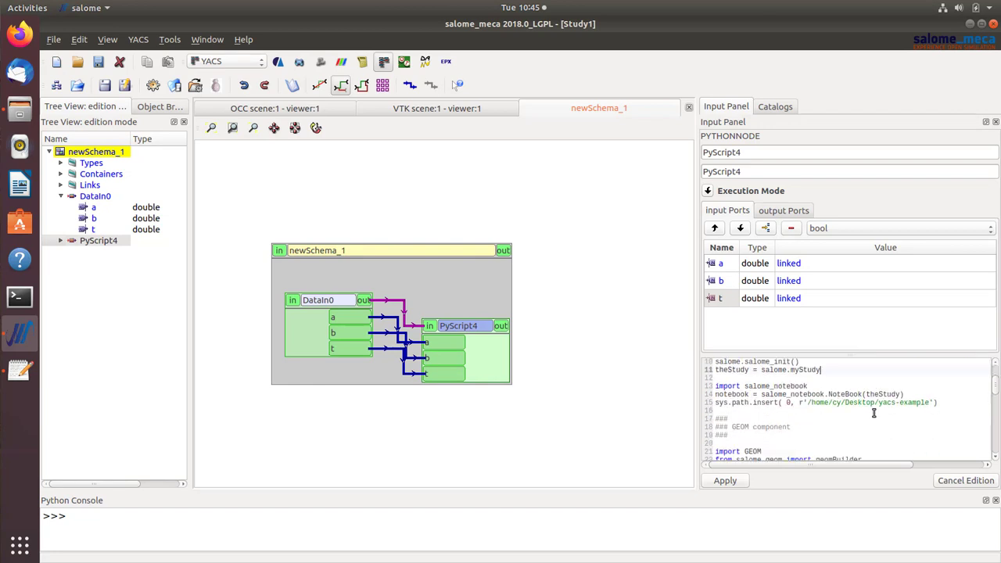
pyautogui.scroll(-4, 852, 394)
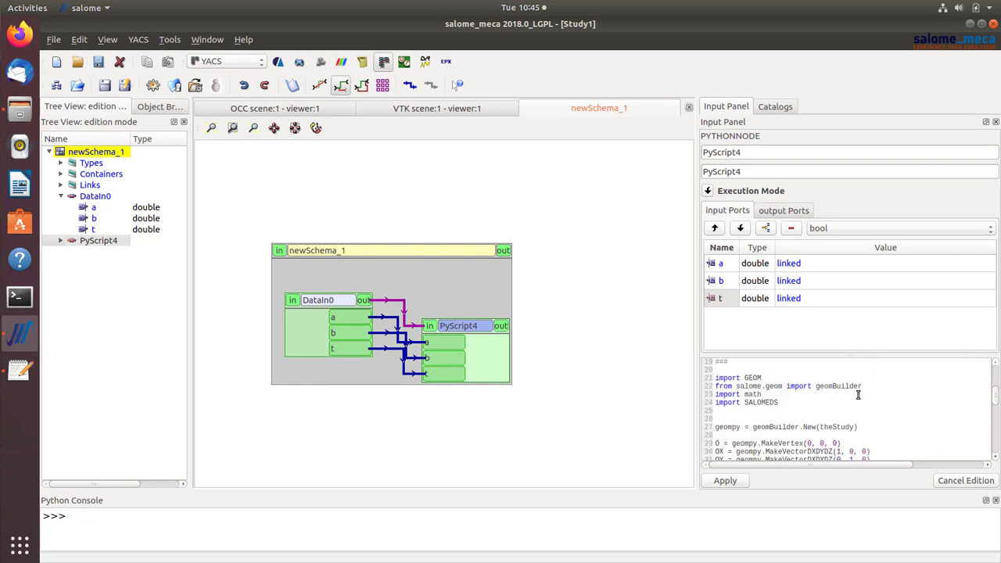
# - Replace the numeric box dimensions in PyScript4's MakeBoxDXDYDZ line with the variables a, b, t
pyautogui.scroll(-3, 855, 443)
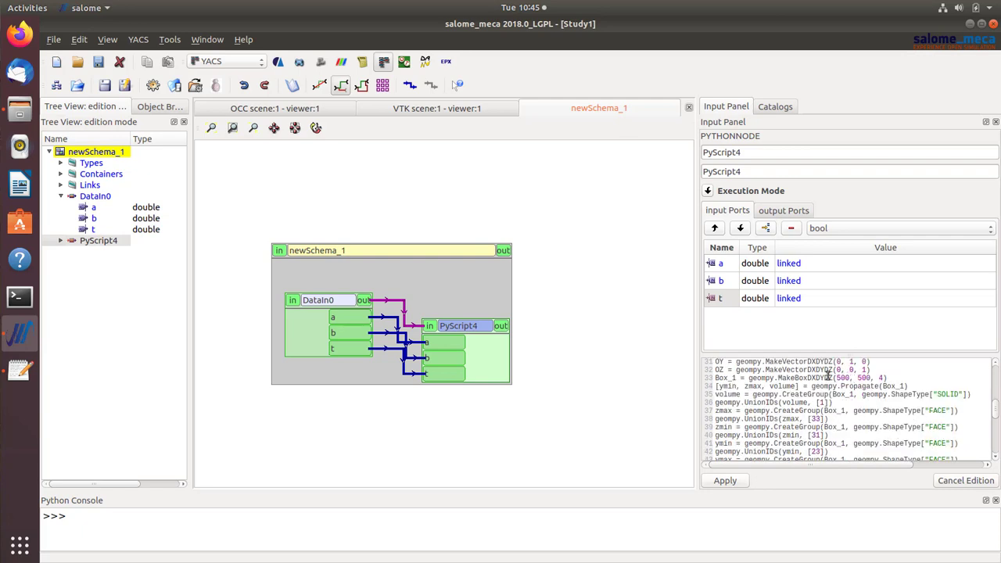
pyautogui.moveTo(904, 380); pyautogui.dragTo(713, 376)
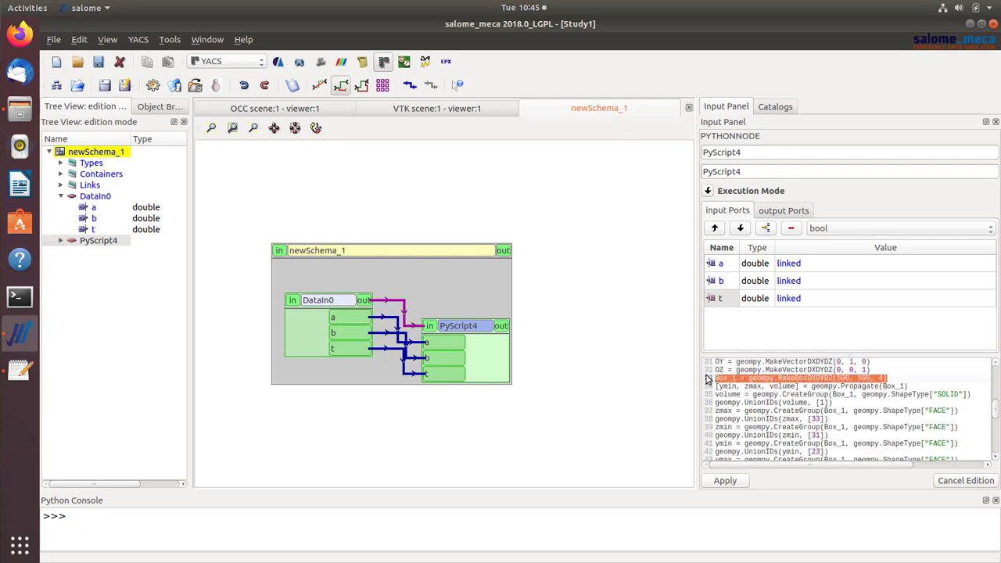
pyautogui.click(845, 377)
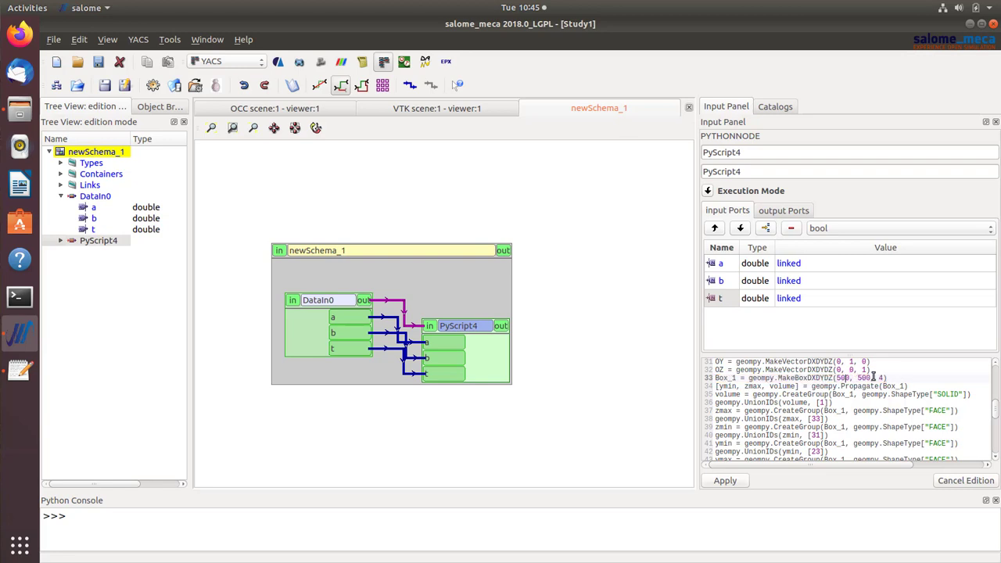
pyautogui.moveTo(850, 378); pyautogui.dragTo(842, 378)
pyautogui.write('a')
pyautogui.press('BackSpace')
pyautogui.press('BackSpace')
pyautogui.press('BackSpace')
# - Check the group and study publishing lines in the rest of PyScript4's script and apply the changes
pyautogui.scroll(-4, 945, 385)
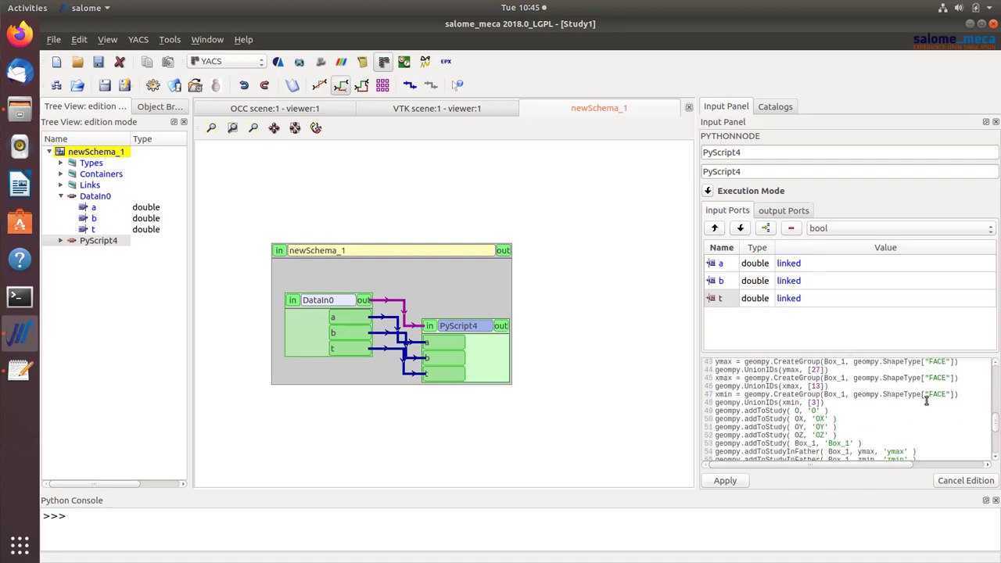
pyautogui.scroll(-2, 926, 400)
pyautogui.scroll(3, 892, 399)
pyautogui.scroll(3, 937, 417)
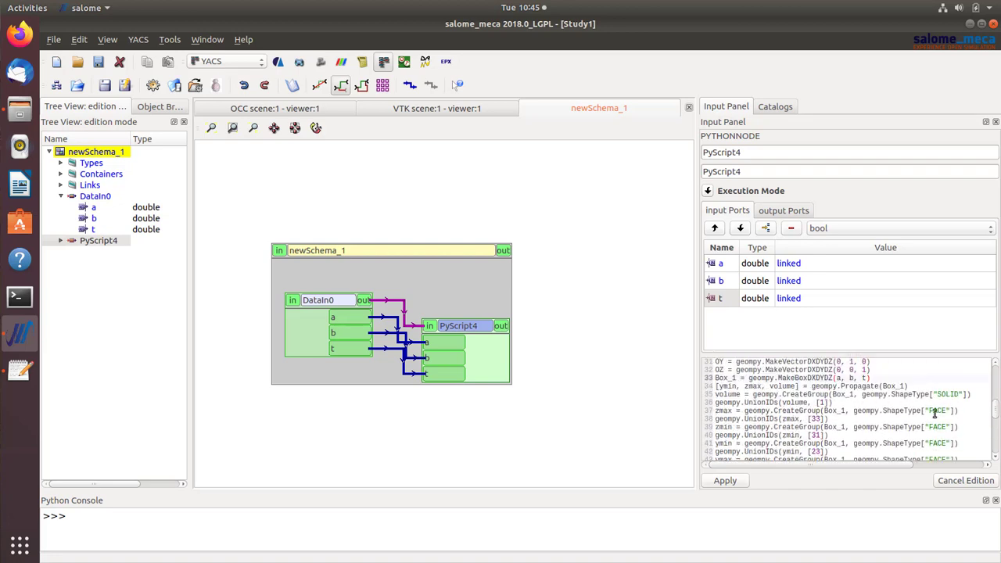
pyautogui.scroll(-10, 845, 409)
pyautogui.scroll(3, 845, 408)
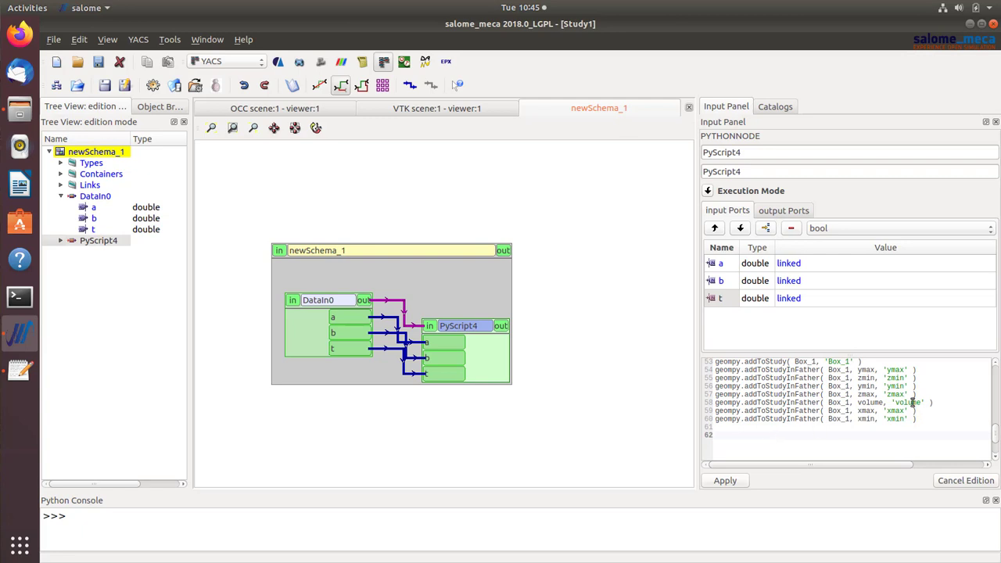
pyautogui.click(725, 483)
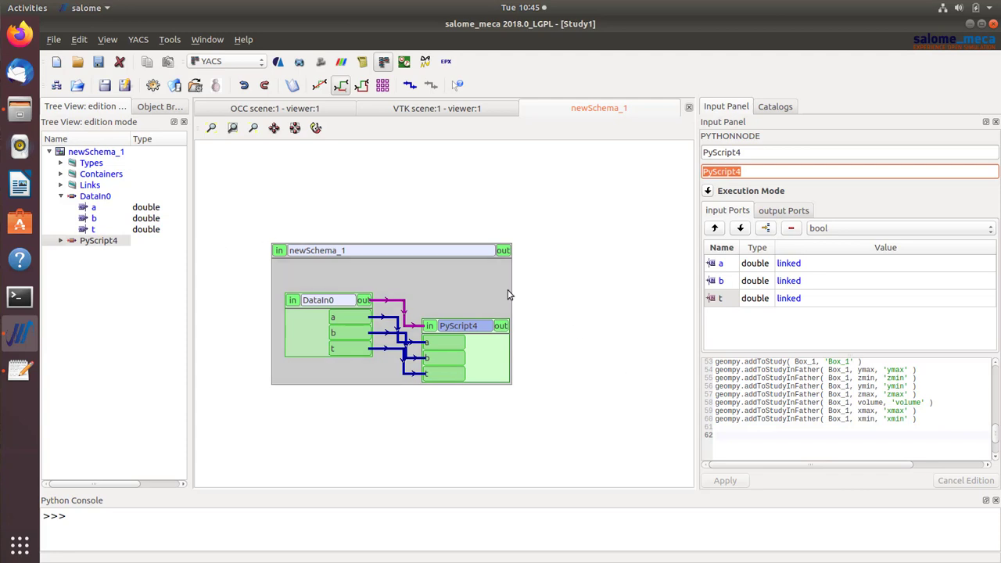
# - Save the schema as plate-generator.xml in the yacs-example folder
pyautogui.click(104, 84)
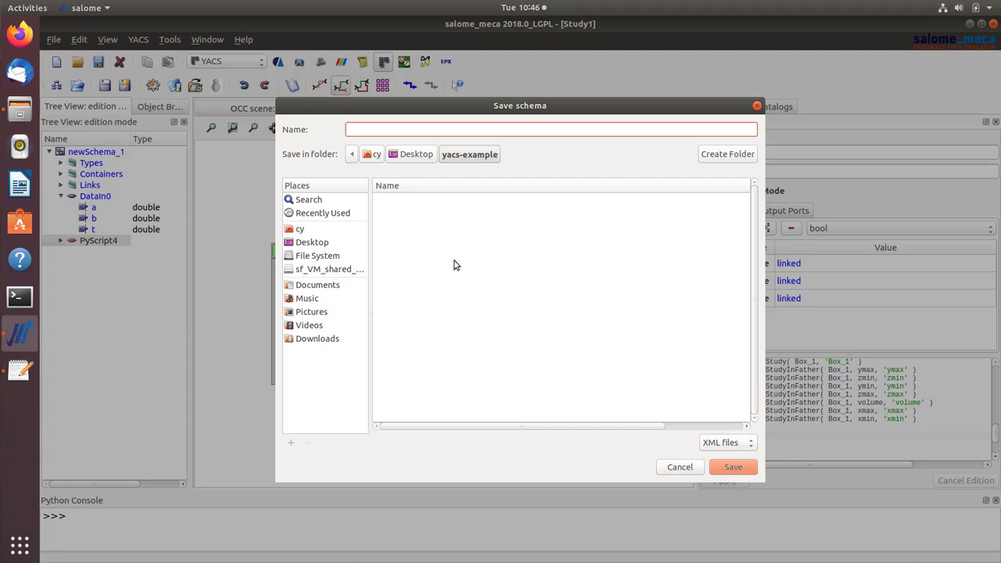
pyautogui.write('plate-generator.xml')
pyautogui.click(726, 468)
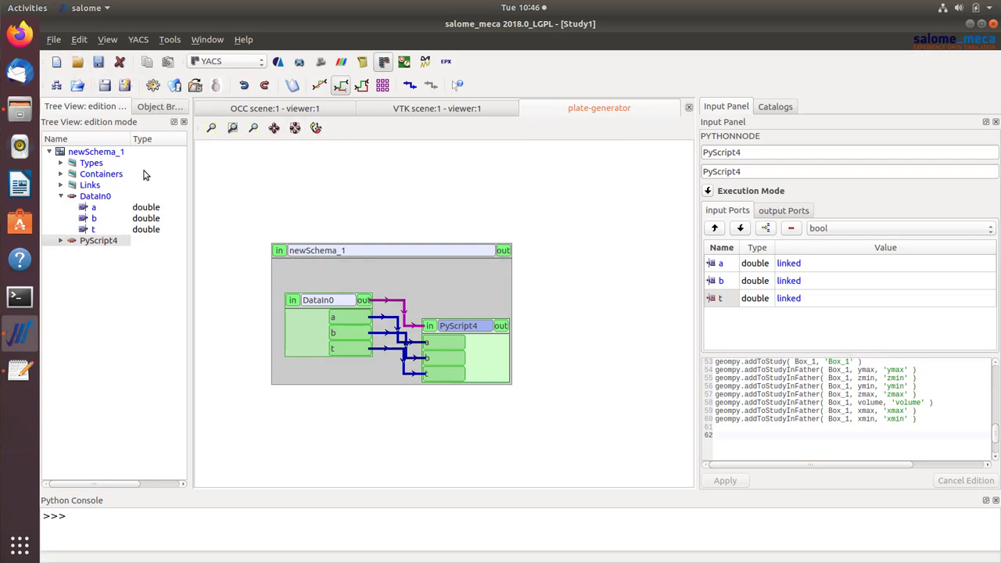
# - Execute the plate-generator schema and activate the Geometry module
pyautogui.click(155, 87)
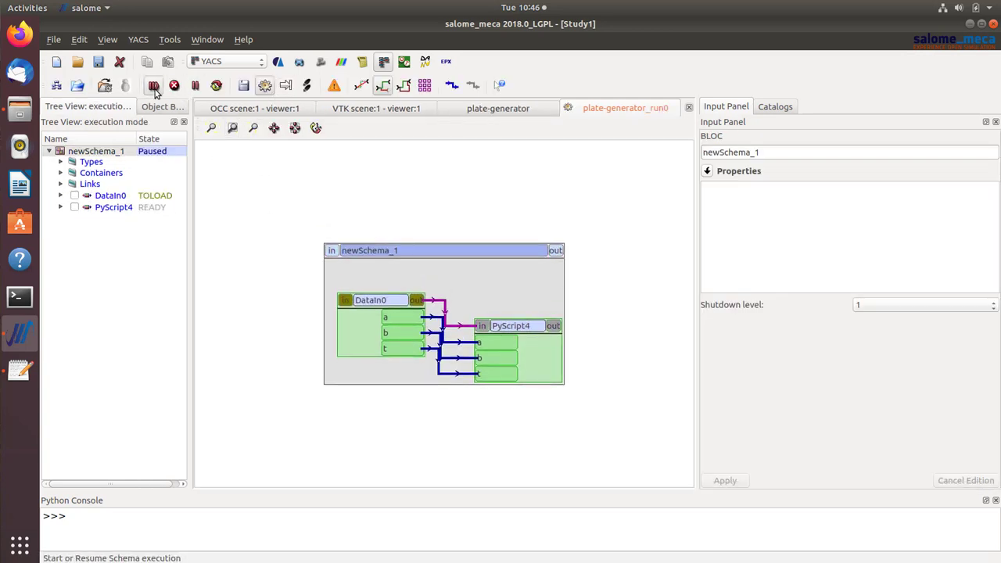
pyautogui.click(154, 86)
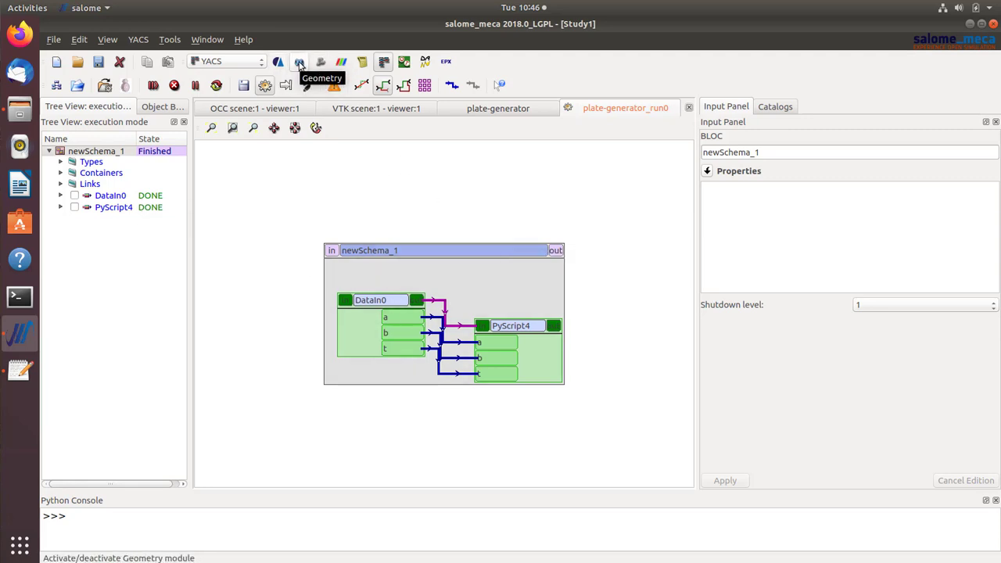
pyautogui.click(300, 64)
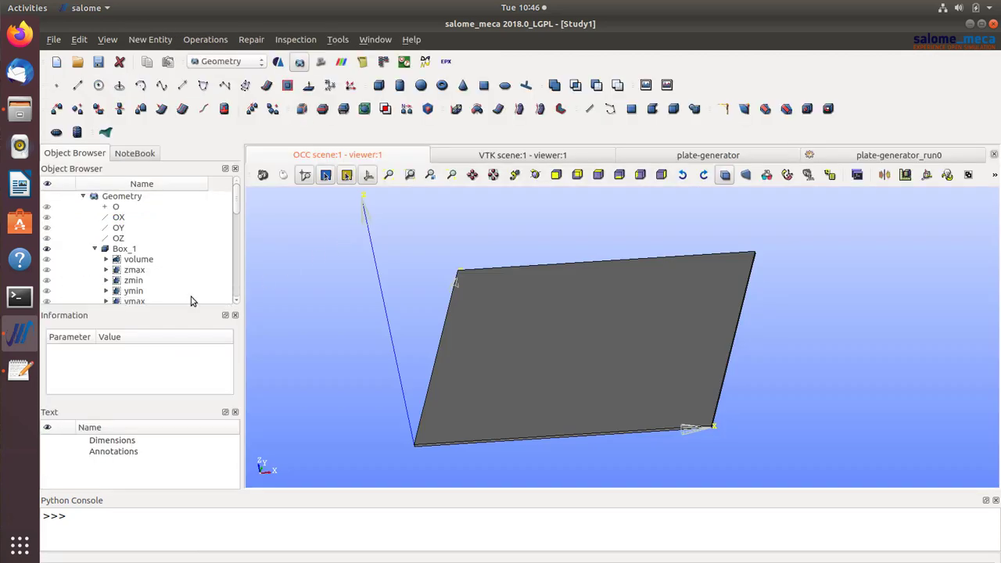
# - Collapse the first Box_1 and the Mesh branch in the study's object tree
pyautogui.click(95, 249)
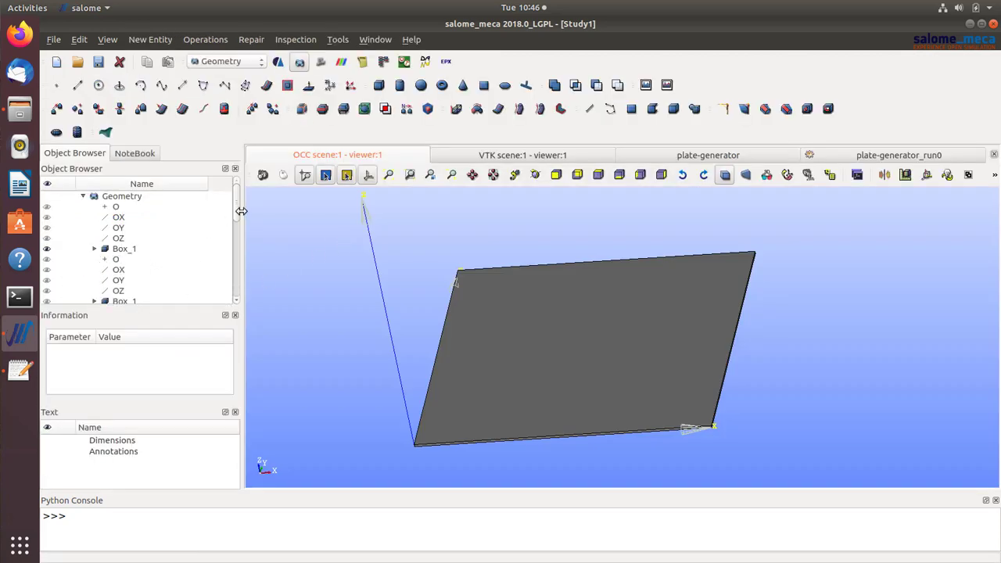
pyautogui.moveTo(238, 210)
pyautogui.mouseDown()
pyautogui.moveTo(234, 276)
pyautogui.moveTo(226, 201)
pyautogui.mouseUp()
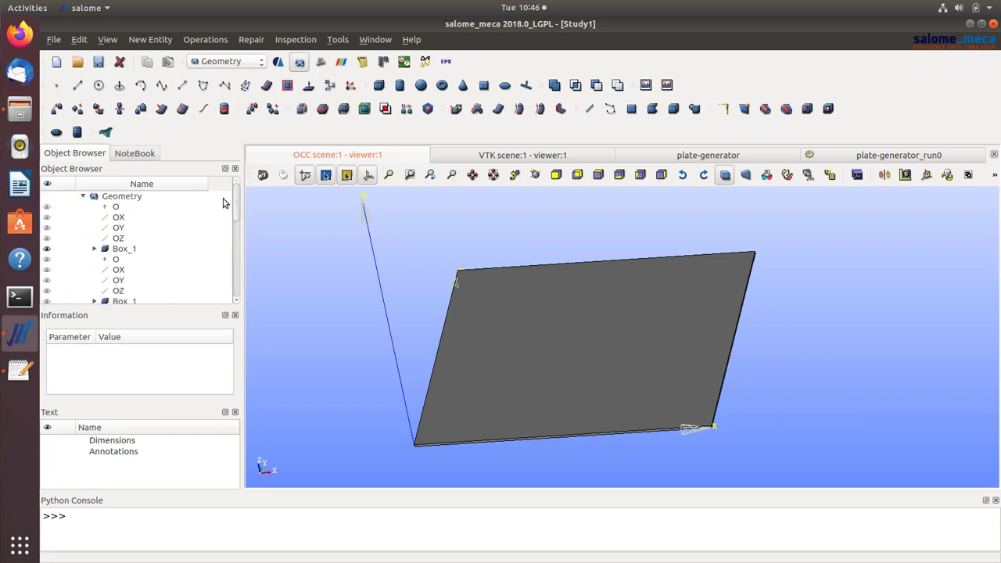
pyautogui.scroll(-2, 225, 215)
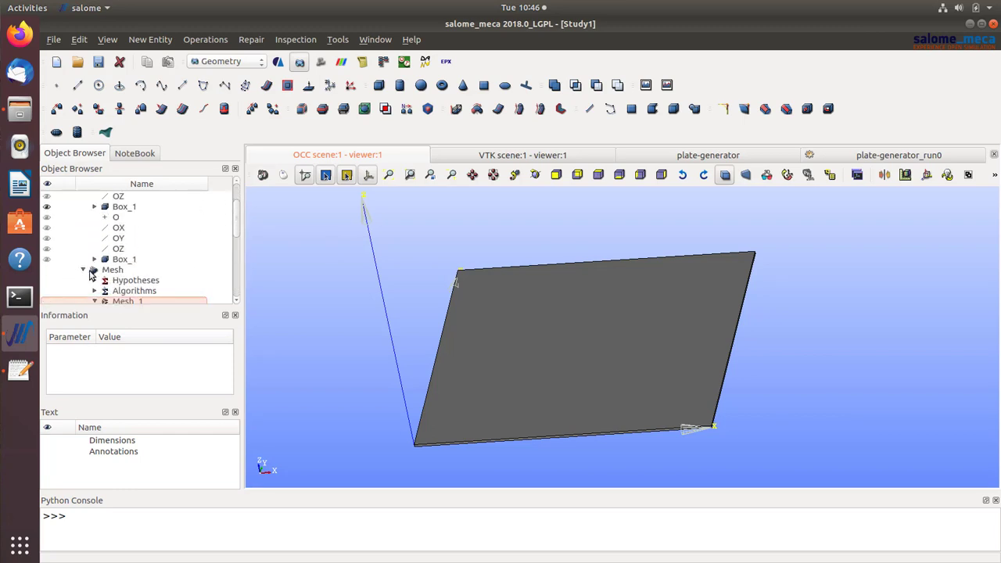
pyautogui.click(83, 270)
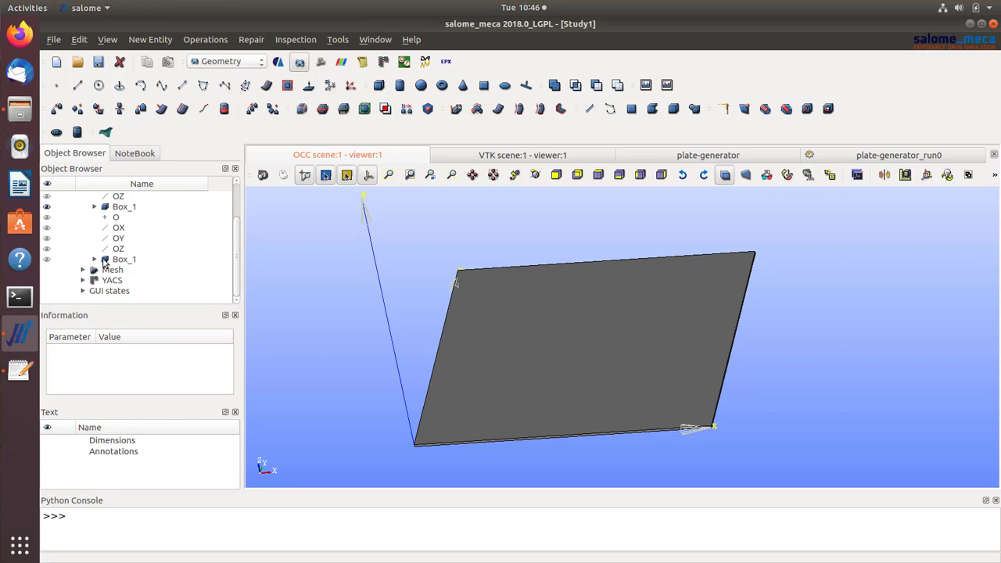
# - Show the newly generated Box_1 in place of the original one and check its box dimensions
pyautogui.click(95, 259)
pyautogui.click(94, 259)
pyautogui.click(48, 262)
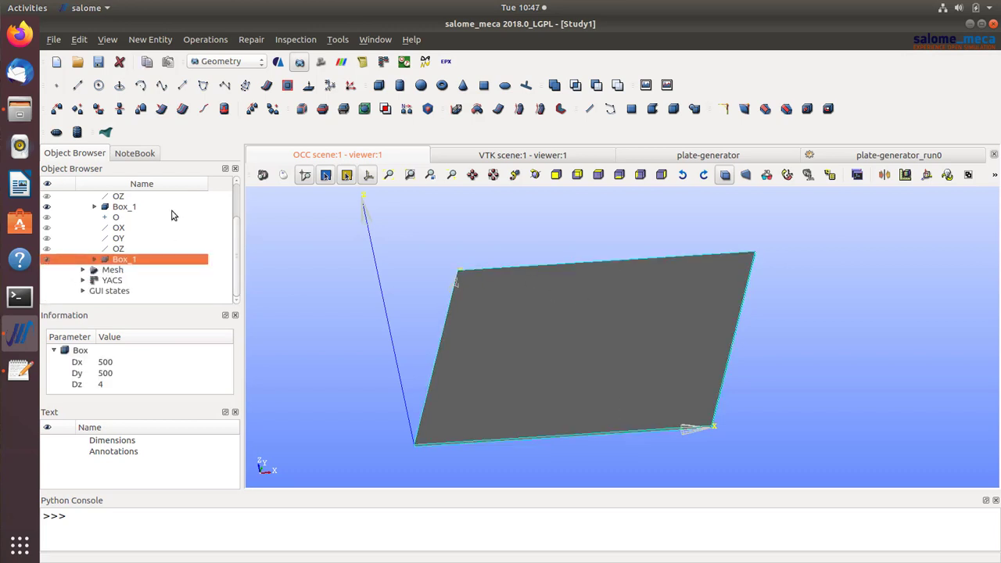
pyautogui.click(48, 209)
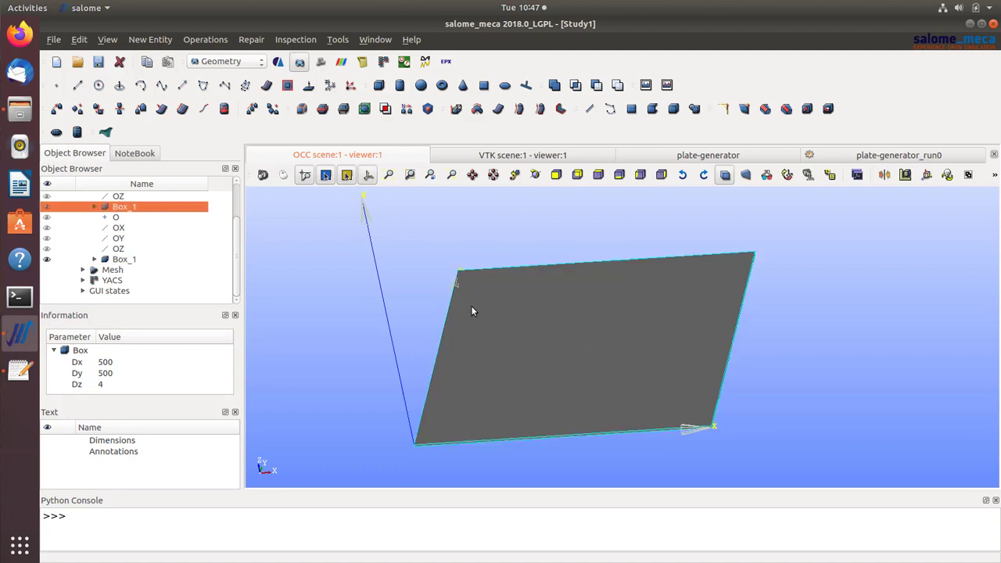
pyautogui.click(133, 259)
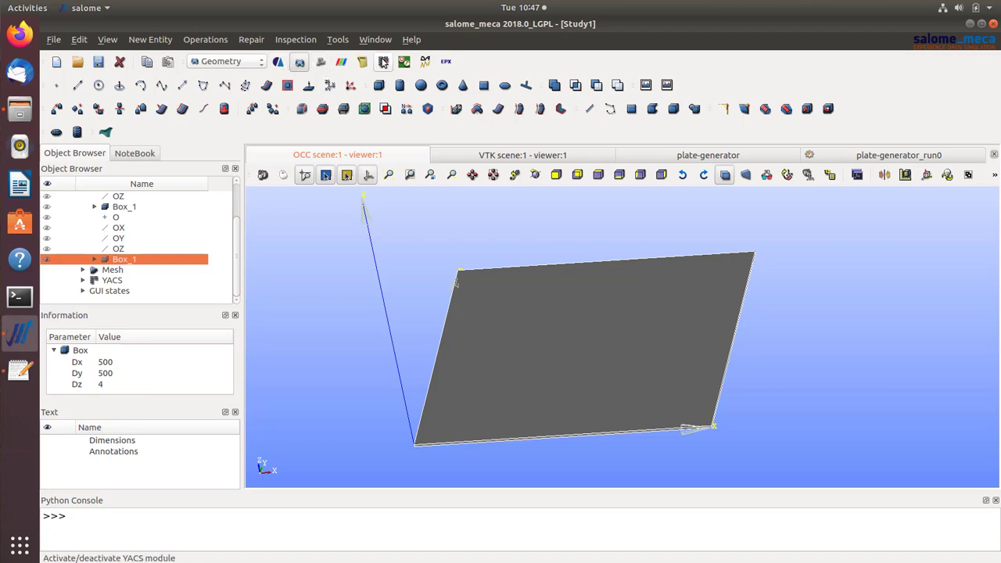
# - Return to the YACS module and close the plate-generator_run0 execution view
pyautogui.click(383, 62)
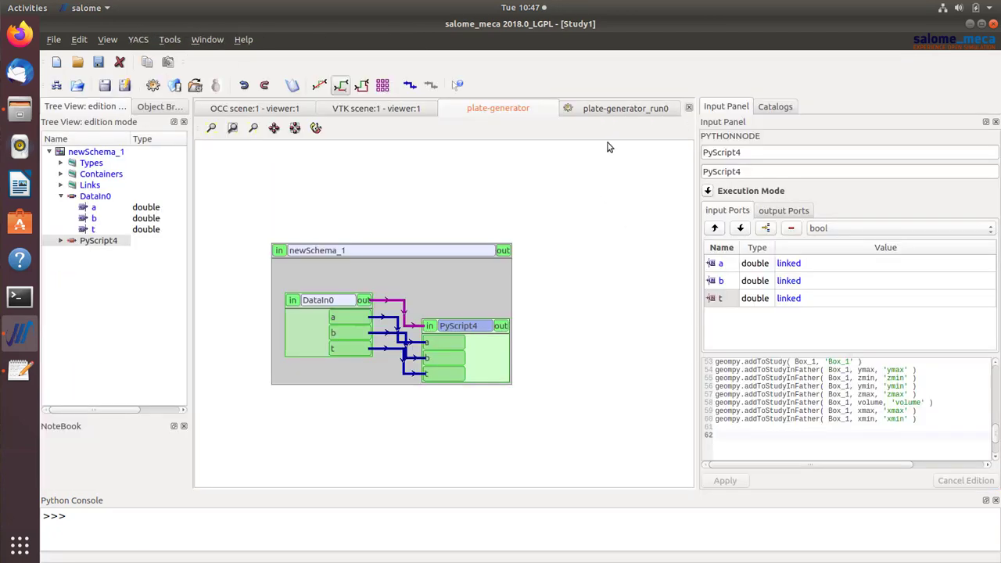
pyautogui.click(657, 114)
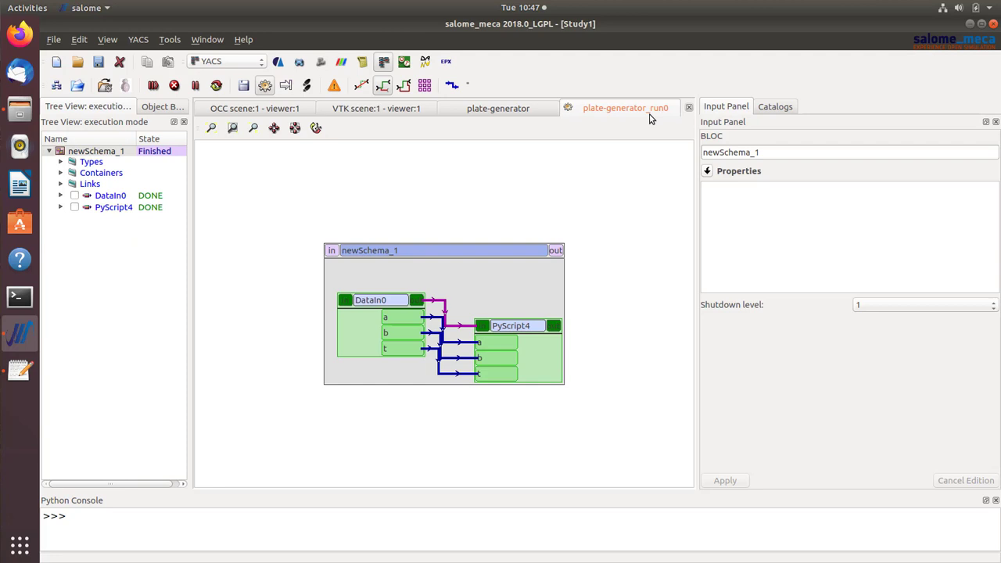
pyautogui.click(690, 108)
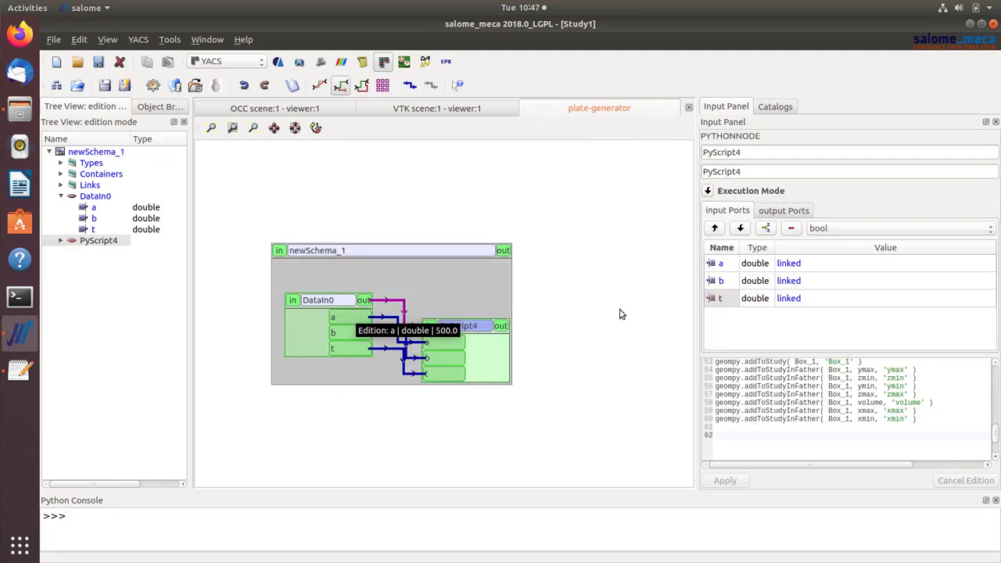
# - Set the DataIn0 node's t value to 12, and open and close an execution view of the schema without running it
pyautogui.click(319, 299)
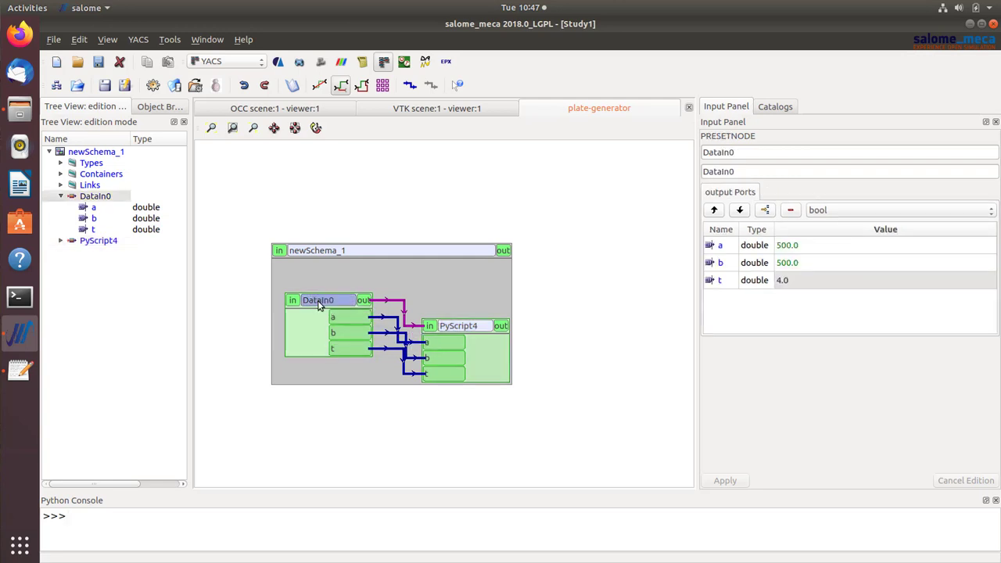
pyautogui.click(813, 248)
pyautogui.click(813, 248)
pyautogui.click(809, 245)
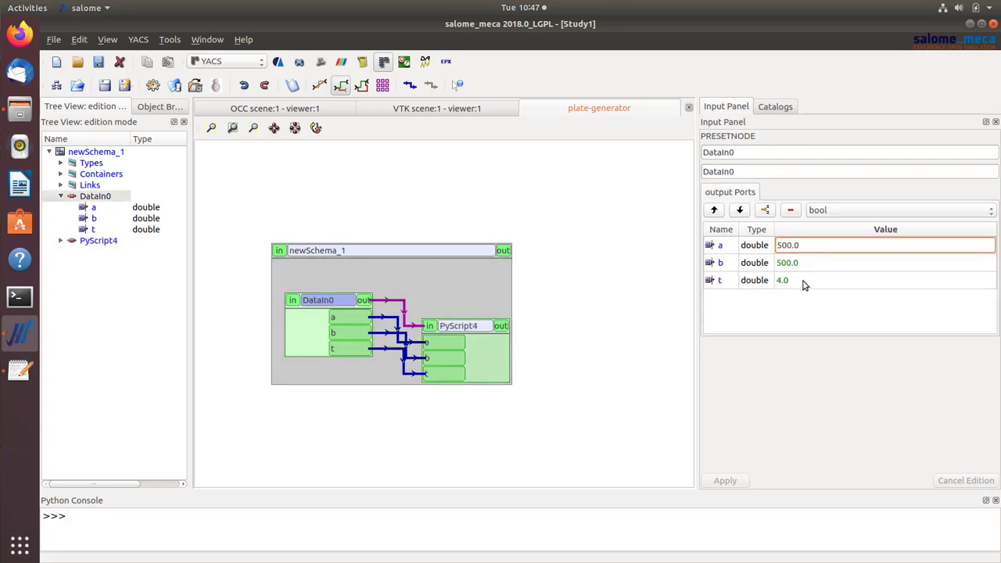
pyautogui.click(813, 283)
pyautogui.click(813, 283)
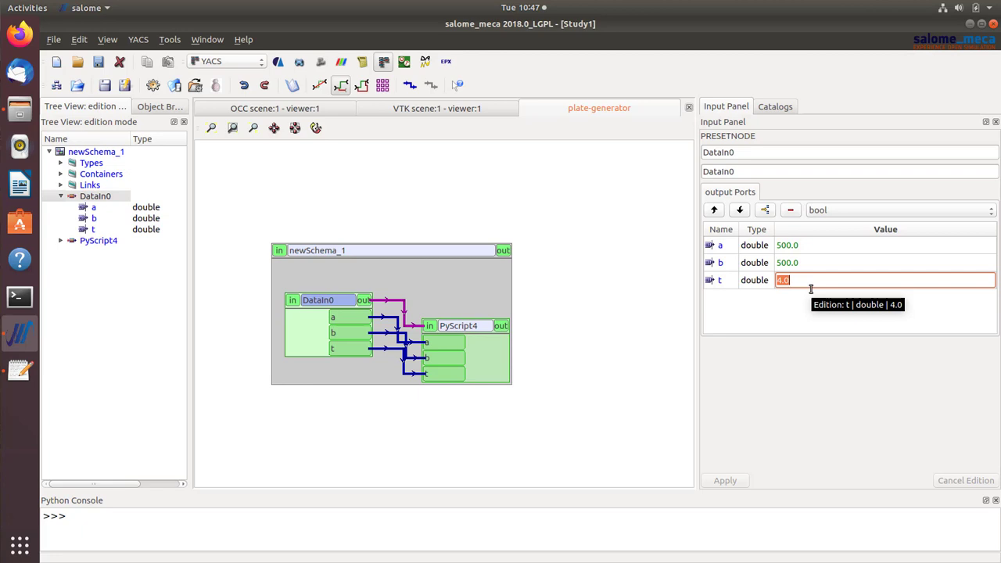
pyautogui.write('12')
pyautogui.press('Return')
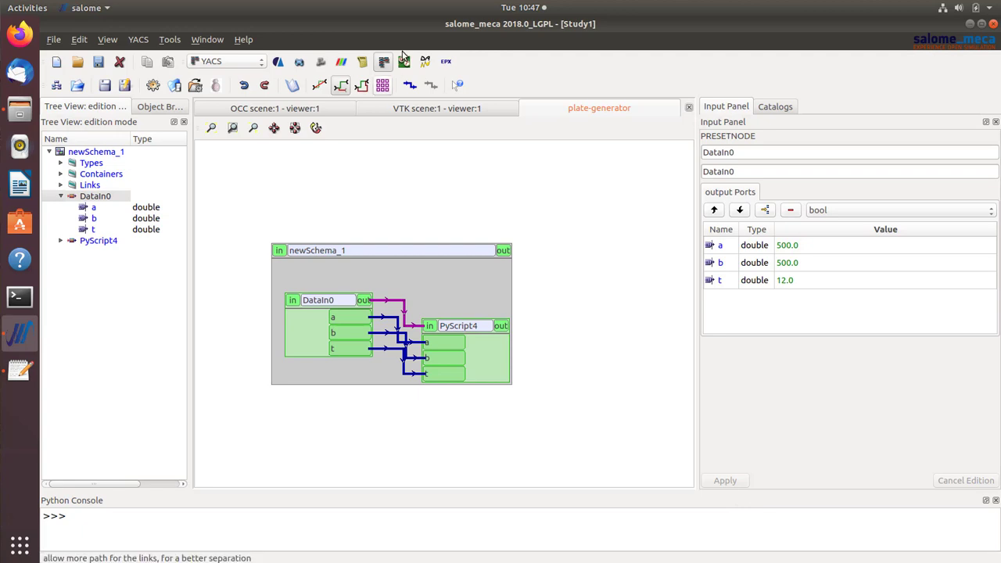
pyautogui.click(153, 86)
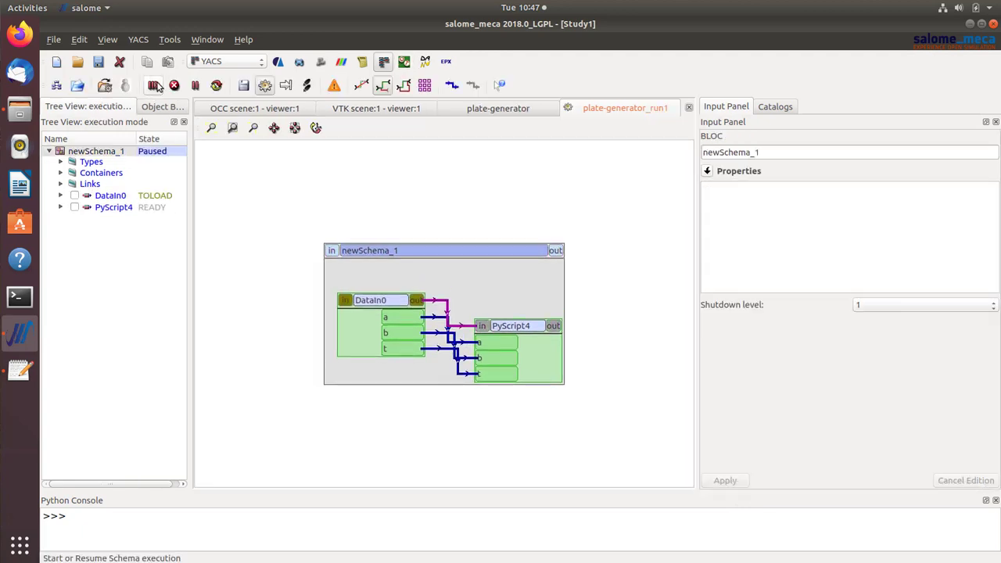
pyautogui.click(689, 107)
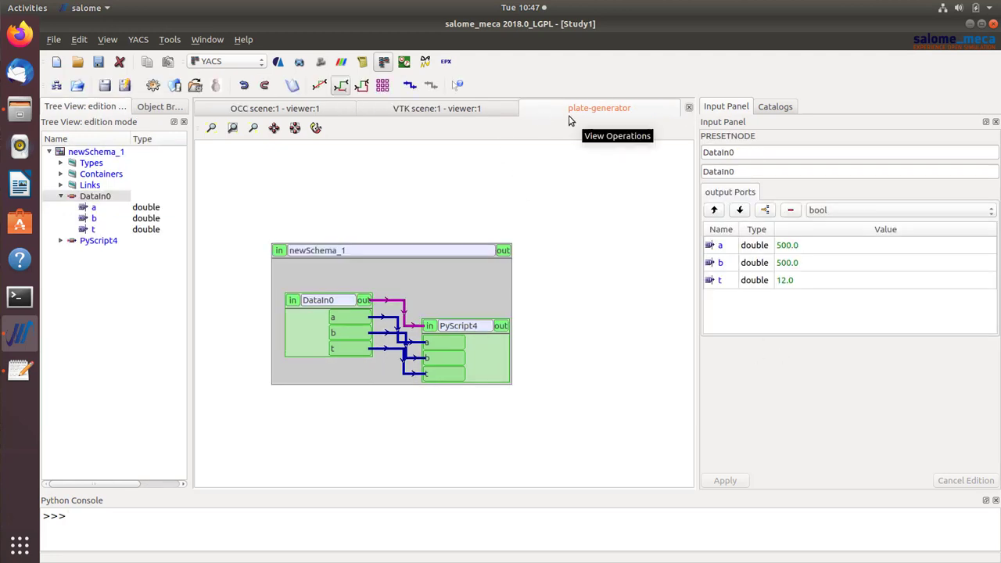
# - Review PyScript4's script, from the imports and MakeBoxDXDYDZ line to the group and study publishing lines
pyautogui.click(477, 326)
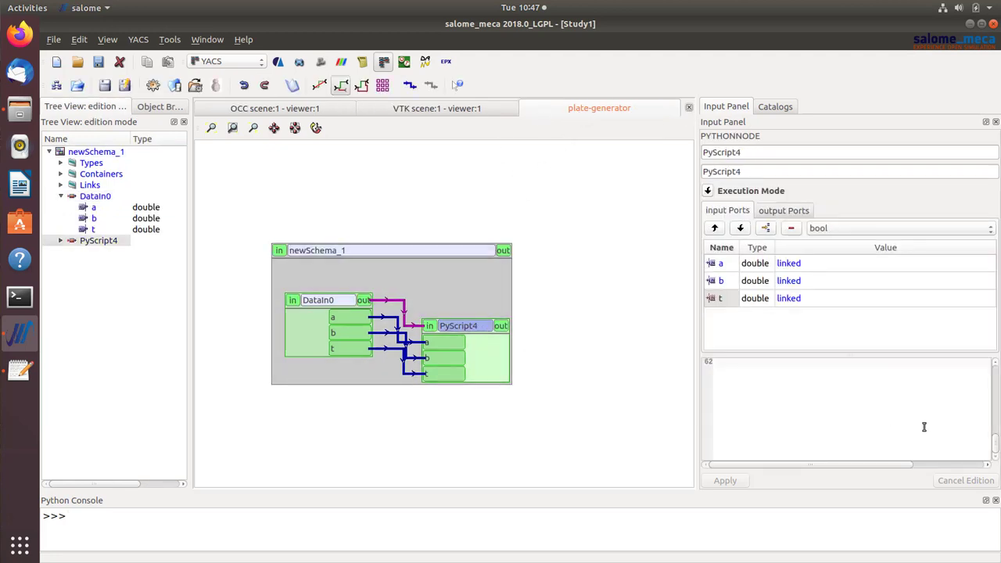
pyautogui.click(860, 377)
pyautogui.scroll(8, 839, 388)
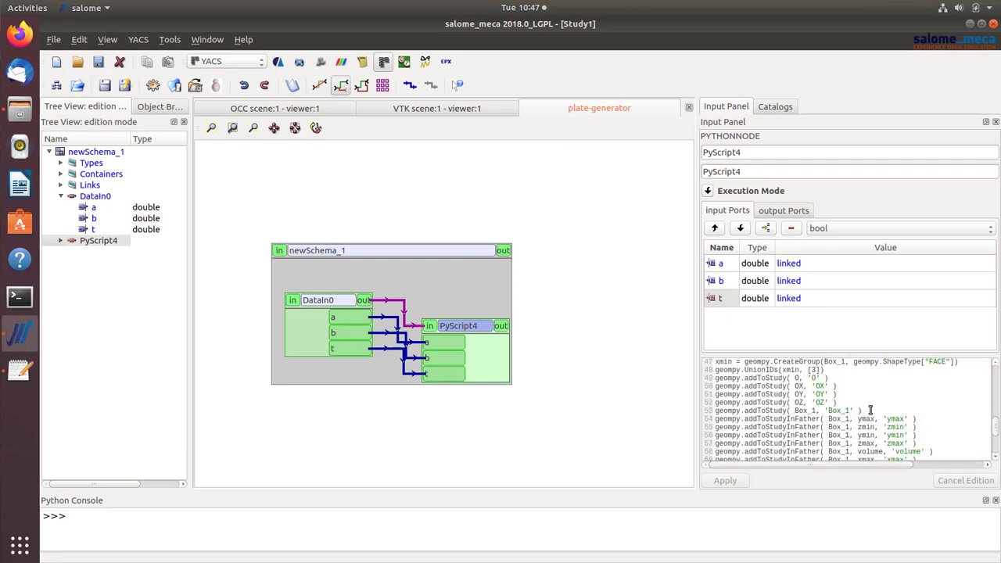
pyautogui.scroll(2, 889, 414)
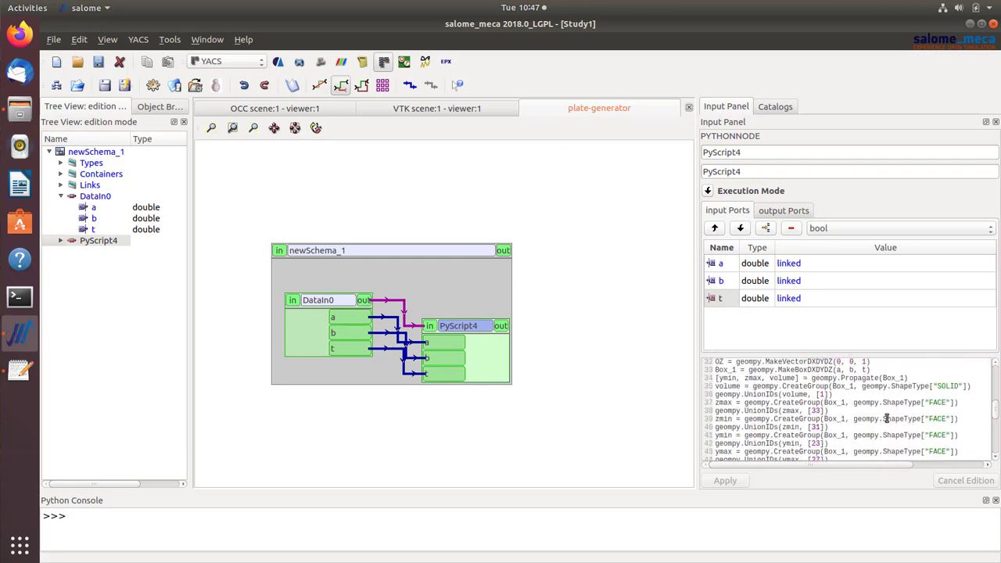
pyautogui.scroll(7, 848, 386)
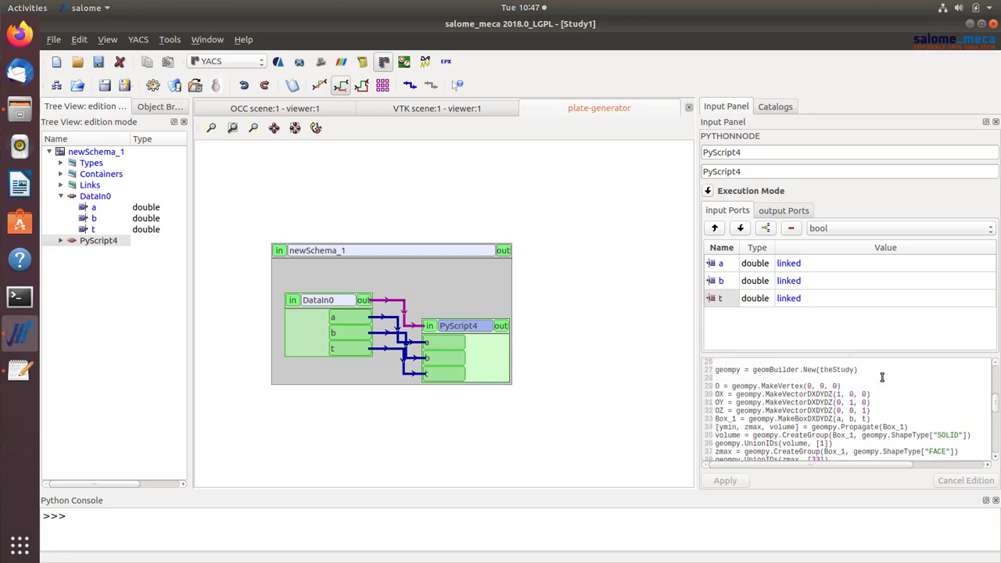
pyautogui.scroll(-5, 795, 419)
pyautogui.scroll(-2, 795, 419)
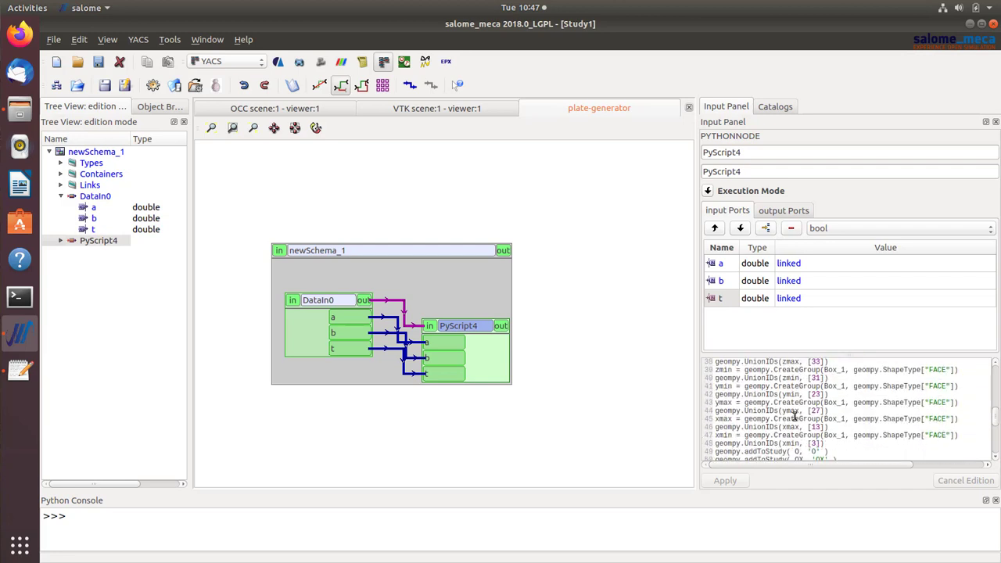
pyautogui.scroll(2, 761, 420)
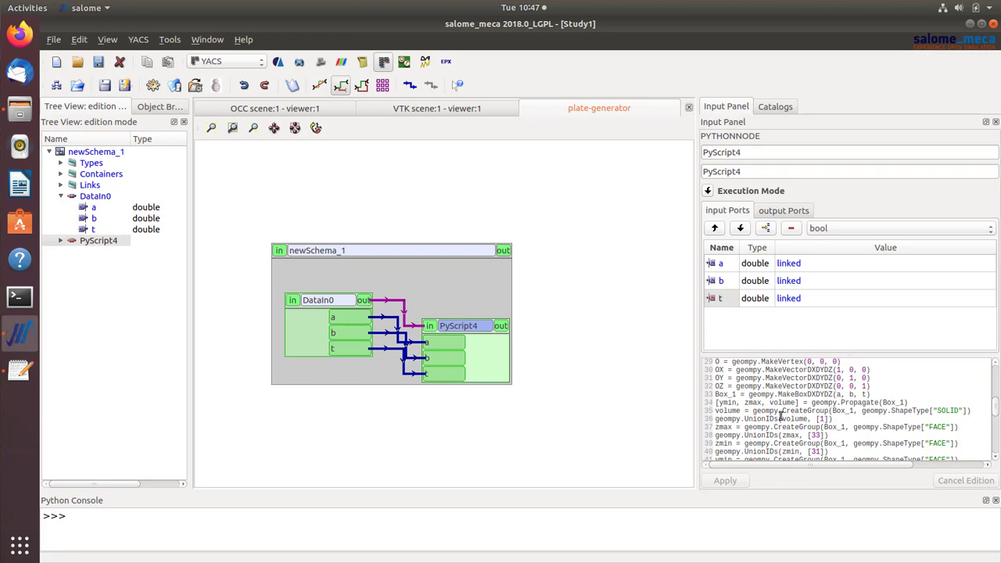
pyautogui.scroll(-1, 786, 418)
pyautogui.scroll(10, 782, 422)
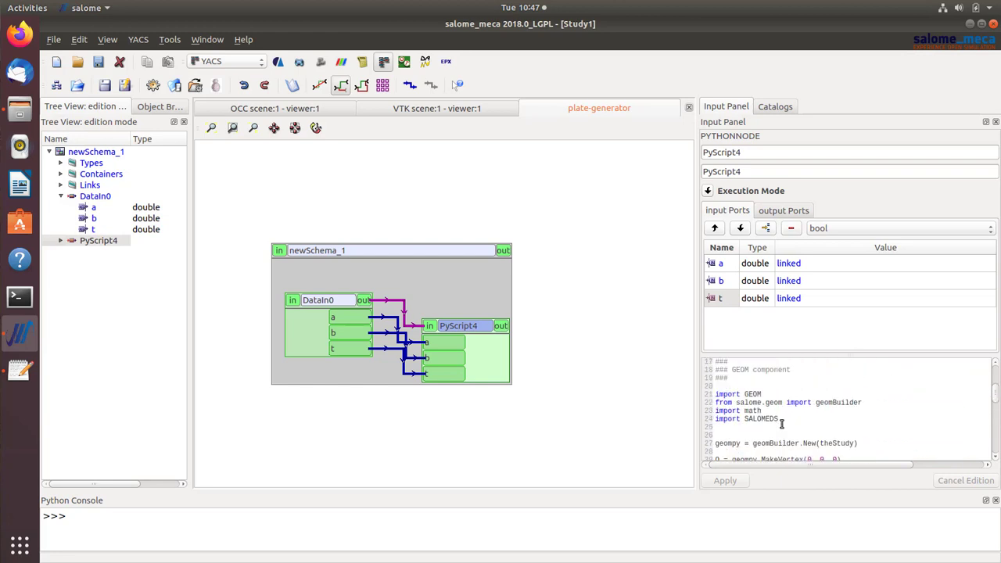
pyautogui.scroll(-8, 782, 422)
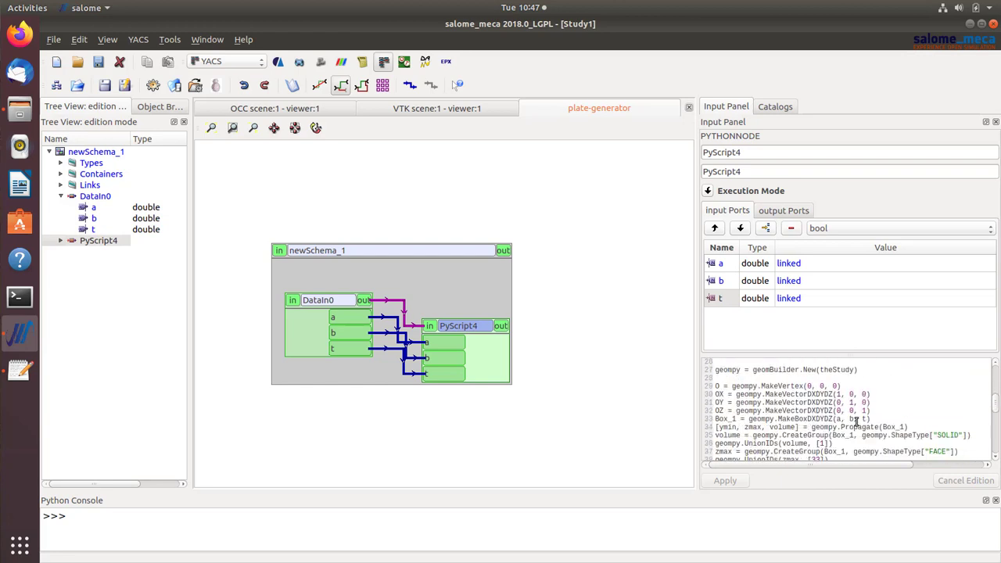
pyautogui.scroll(-9, 797, 430)
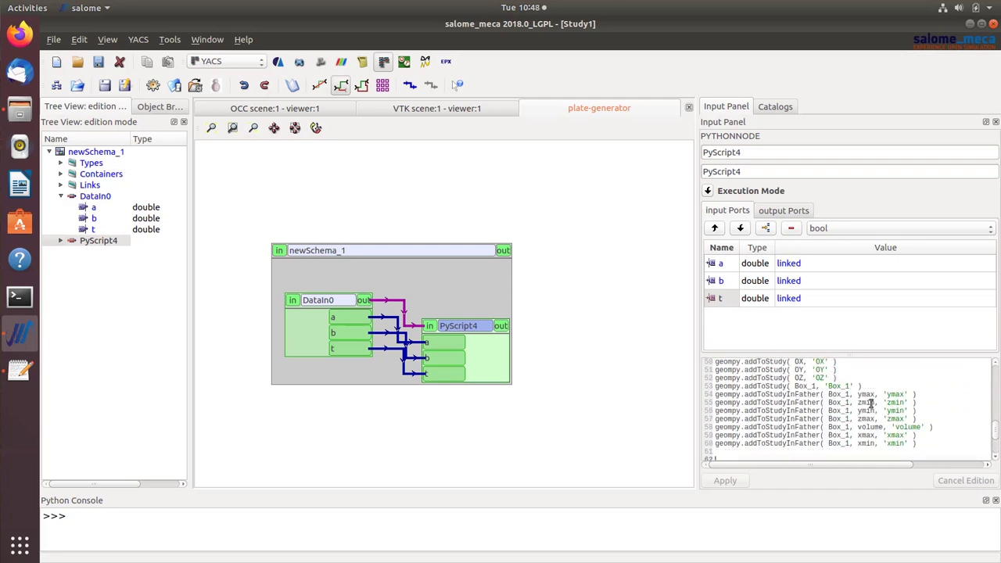
# - Change the published box name in PyScript4's addToStudy line to 'Box_2' and apply the edit
pyautogui.scroll(2, 849, 408)
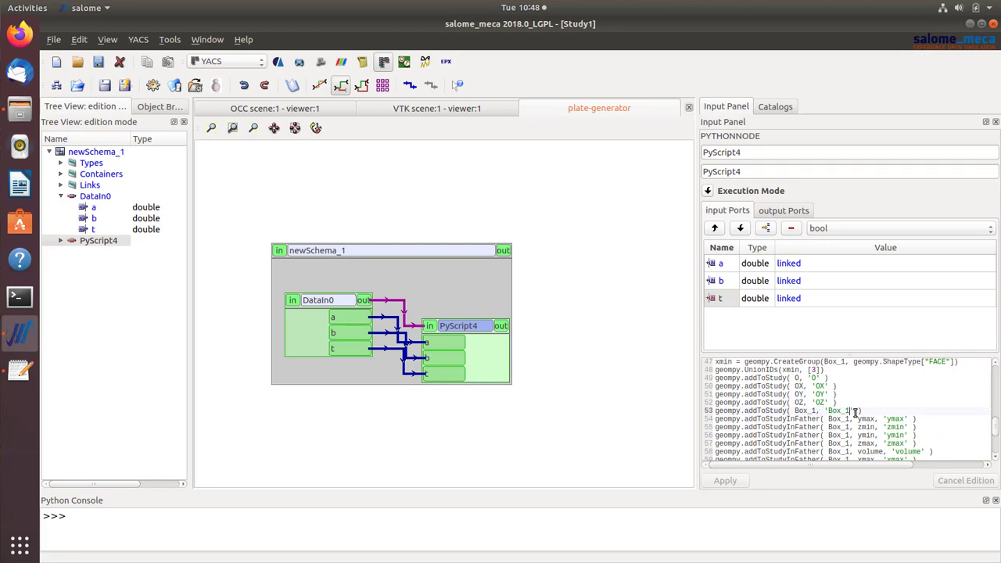
pyautogui.press('BackSpace')
pyautogui.write('2')
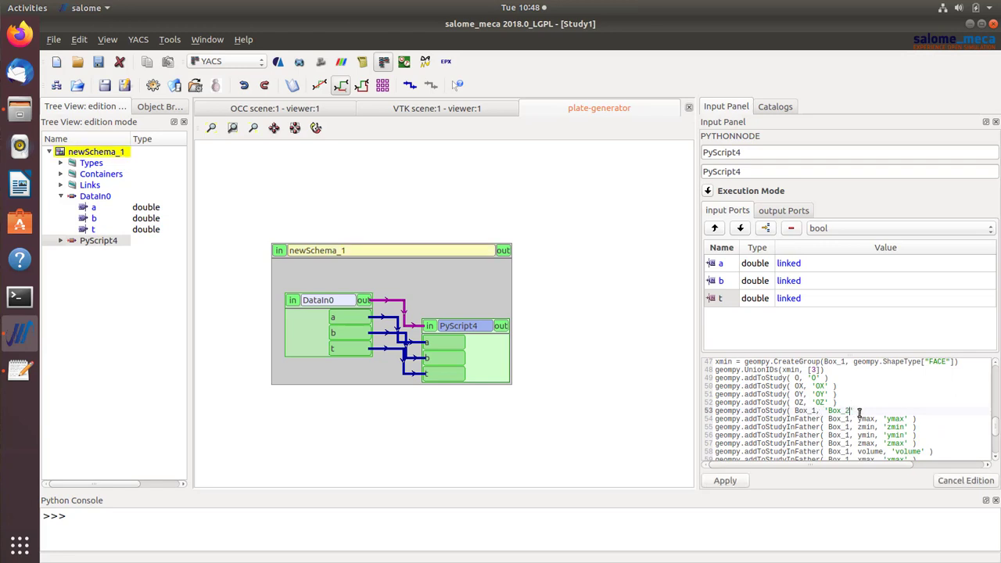
pyautogui.click(740, 481)
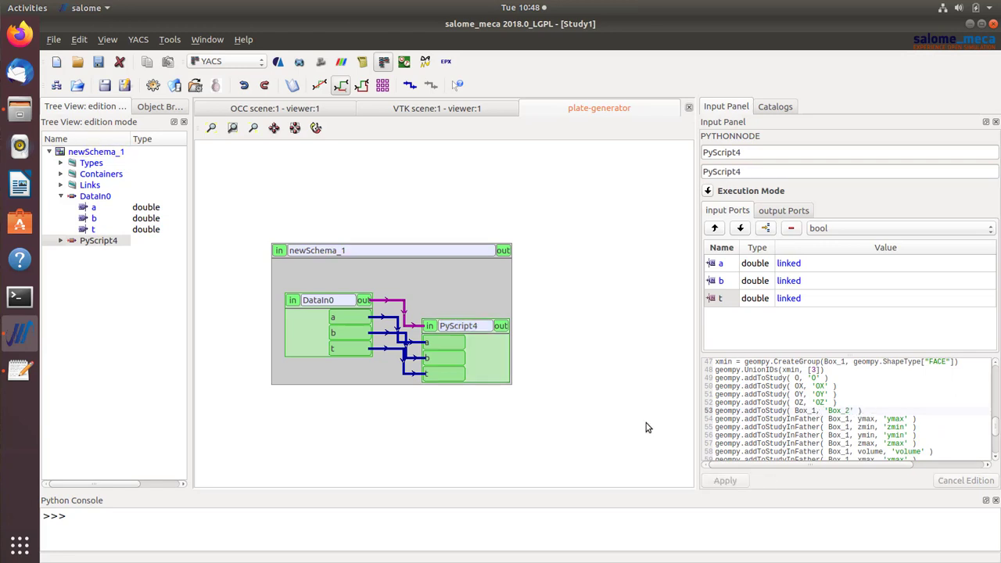
# - Execute the updated plate-generator schema
pyautogui.click(153, 85)
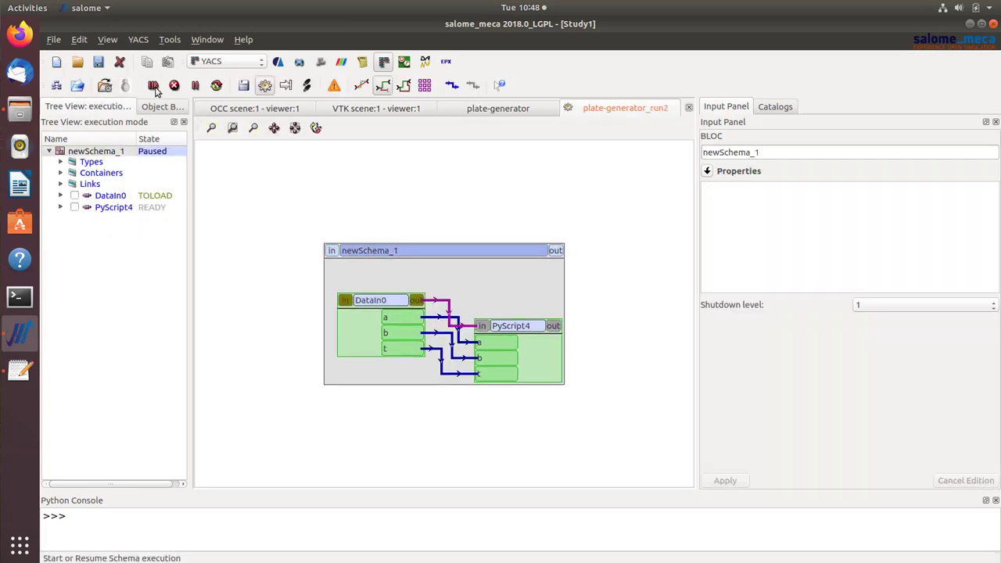
# - Resume the paused plate-generator_run2 execution and display the generated Box_2 in the Geometry module to inspect the plate
pyautogui.click(152, 85)
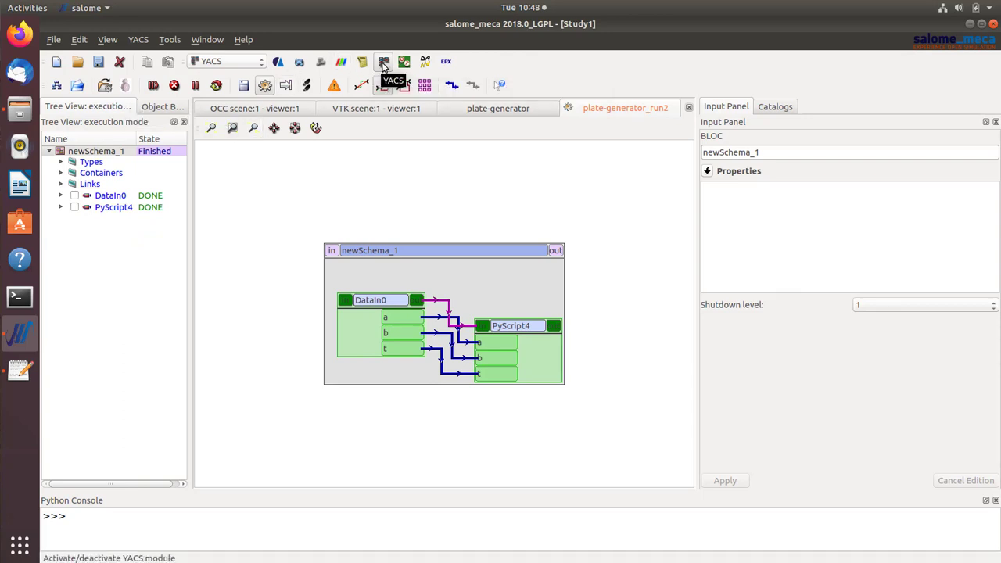
pyautogui.click(301, 65)
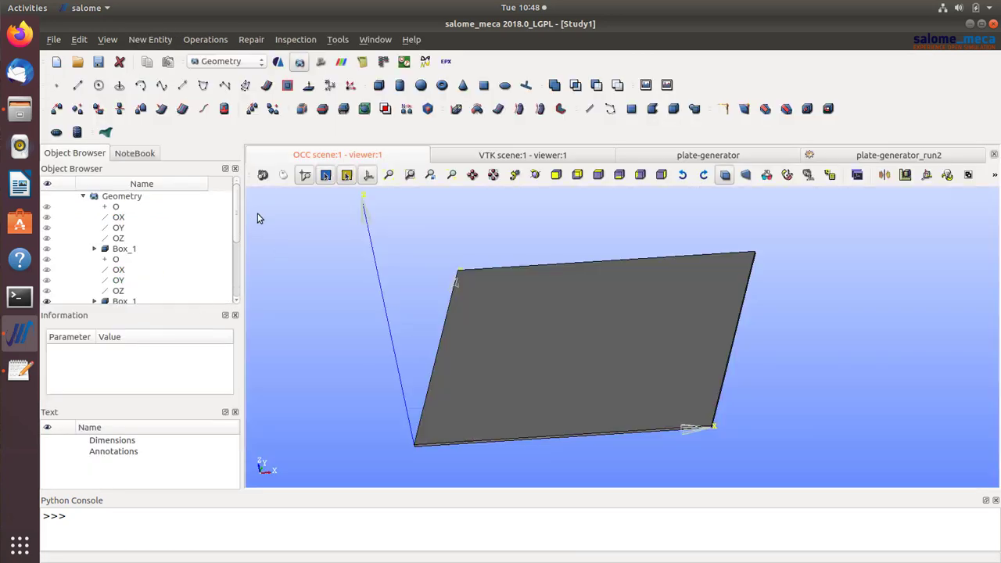
pyautogui.moveTo(236, 219); pyautogui.dragTo(243, 259)
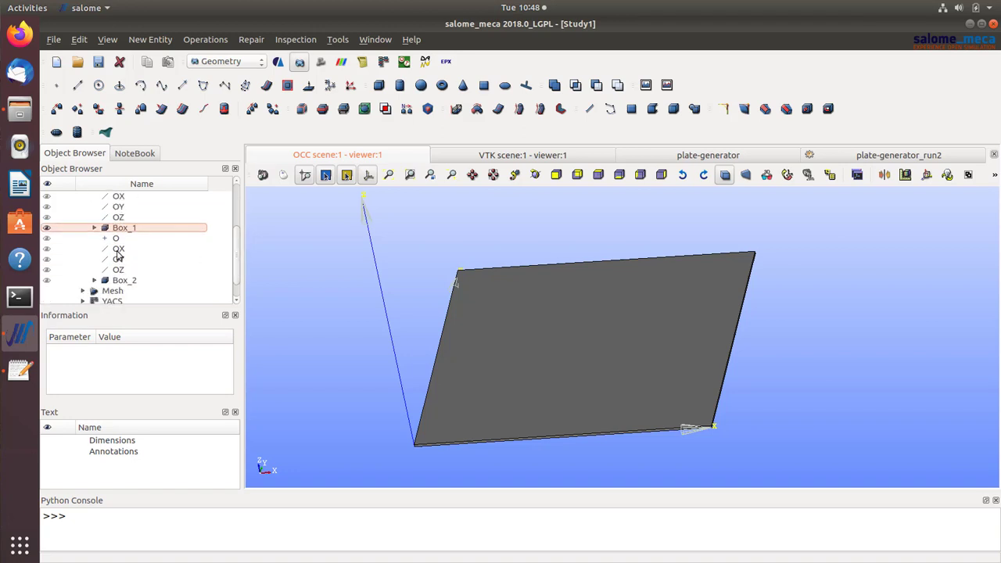
pyautogui.click(48, 281)
pyautogui.scroll(4, 641, 460)
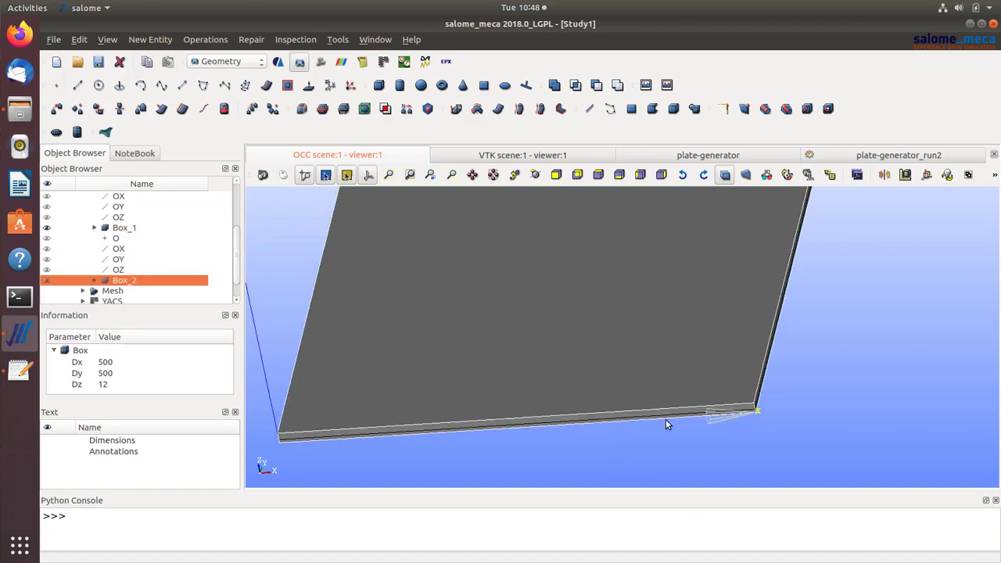
pyautogui.scroll(-4, 391, 435)
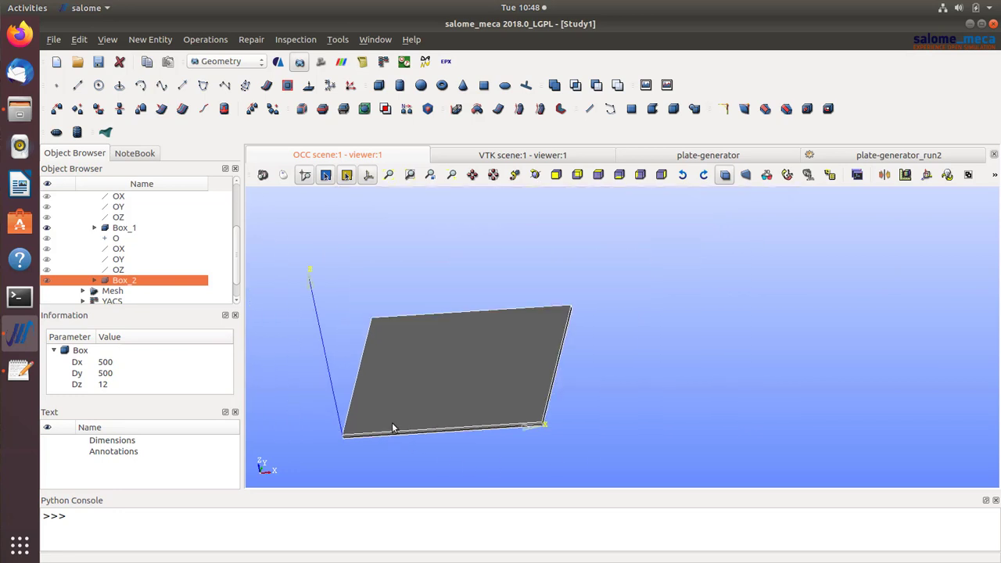
pyautogui.scroll(3, 333, 419)
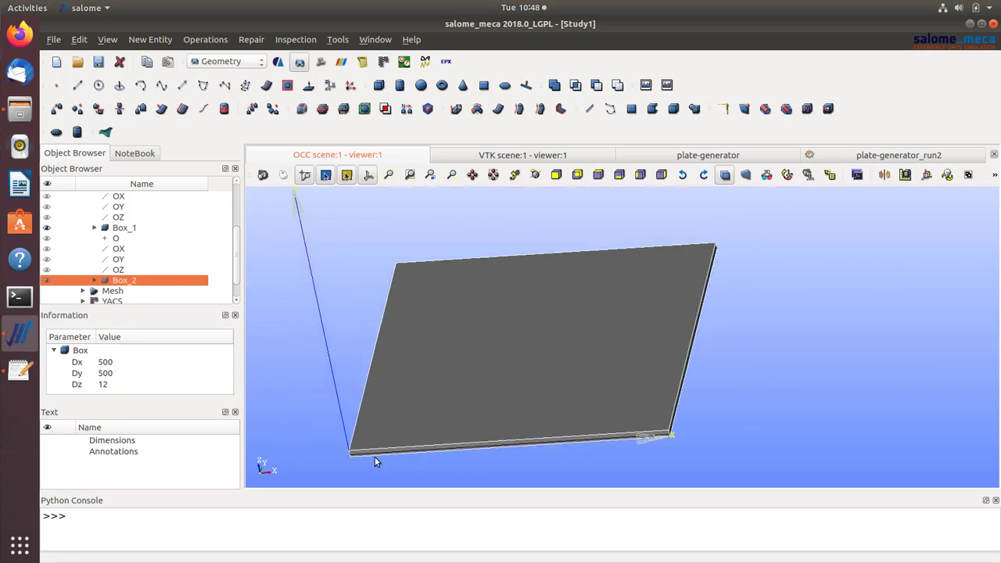
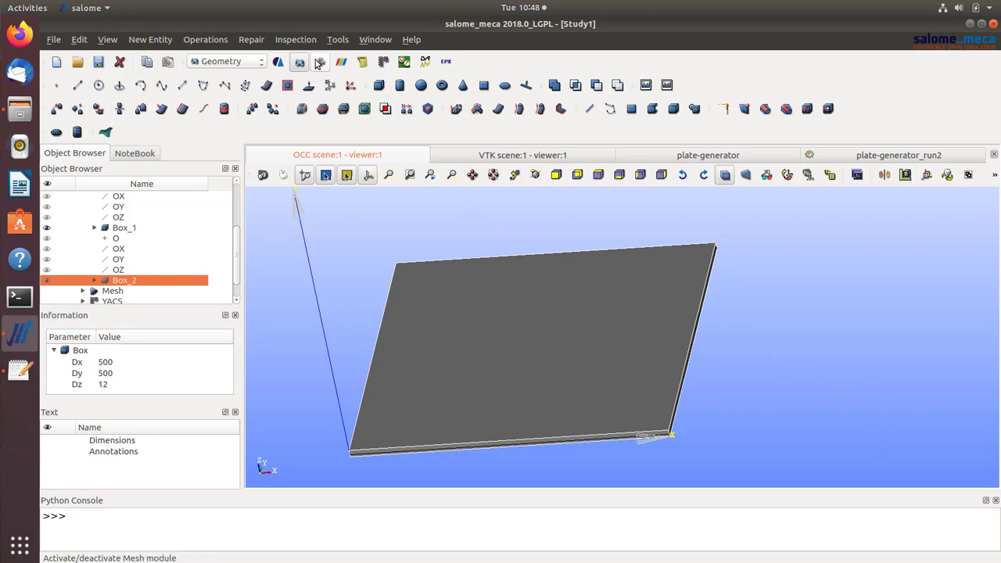
# - Return to the plate-generator schema in the YACS module
pyautogui.click(404, 61)
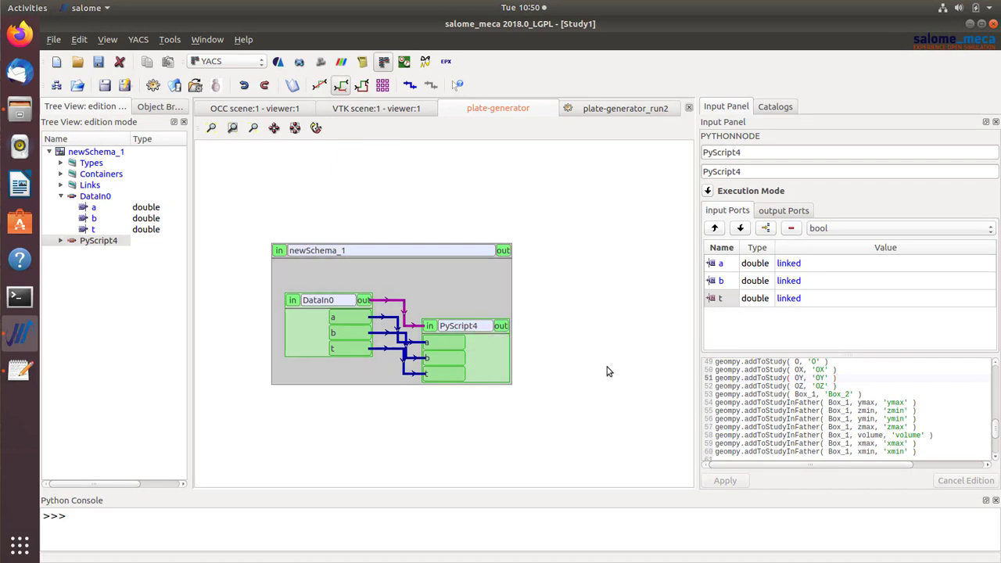
pyautogui.click(471, 327)
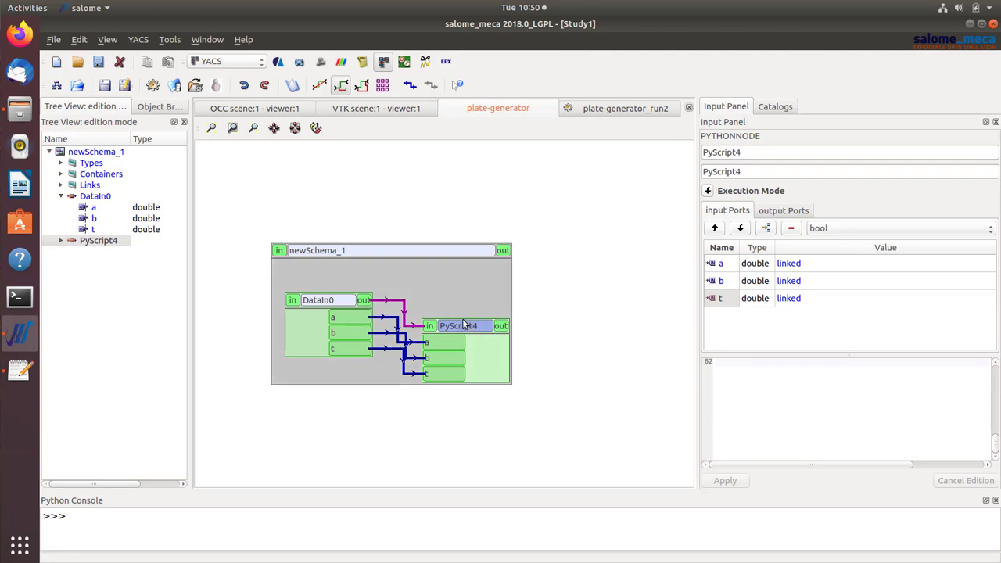
pyautogui.click(485, 277)
pyautogui.rightClick(485, 278)
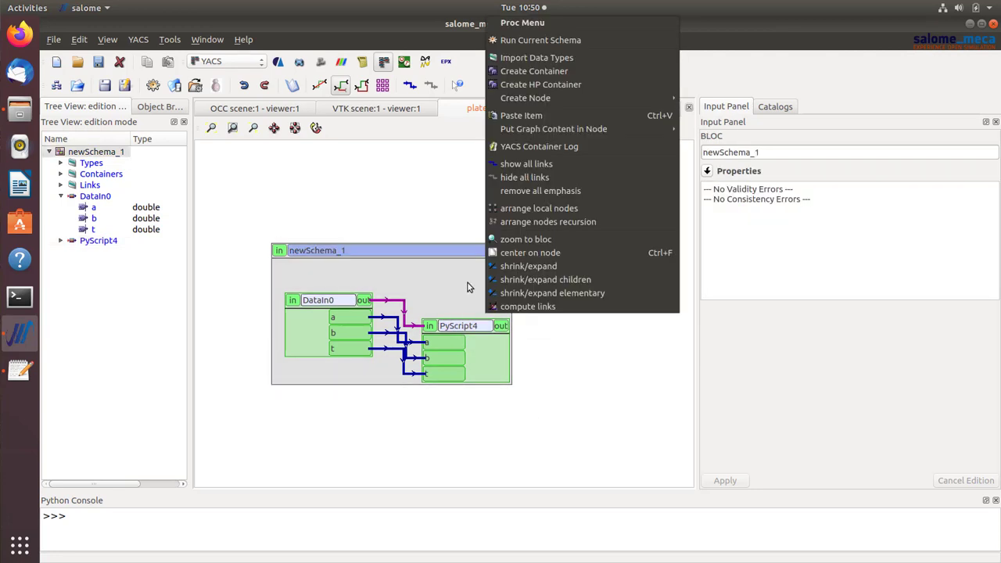
pyautogui.click(470, 287)
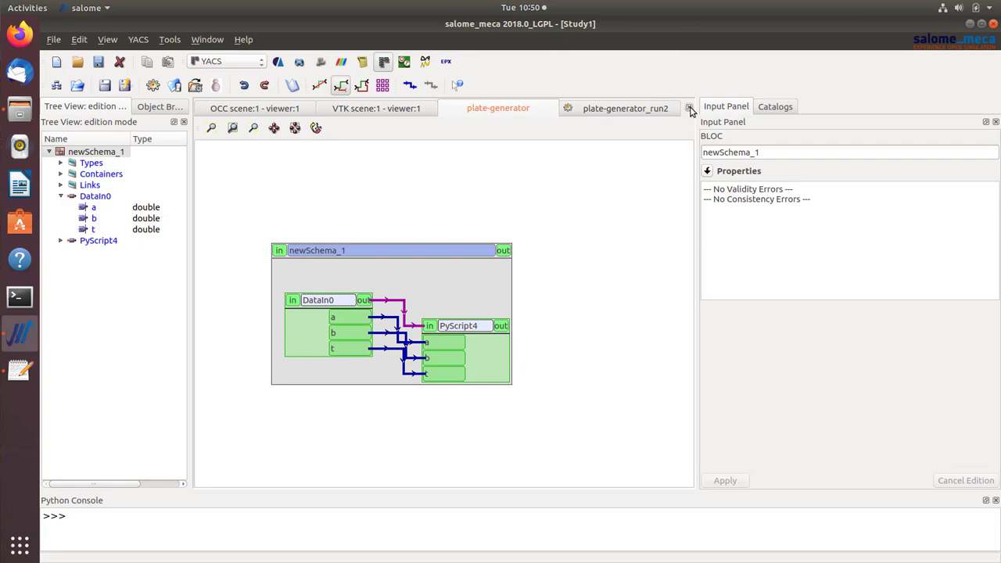
# - Close the plate-generator schema, saving it over the existing plate-generator.xml in yacs-example, and close the plate-generator_run2 execution
pyautogui.click(689, 108)
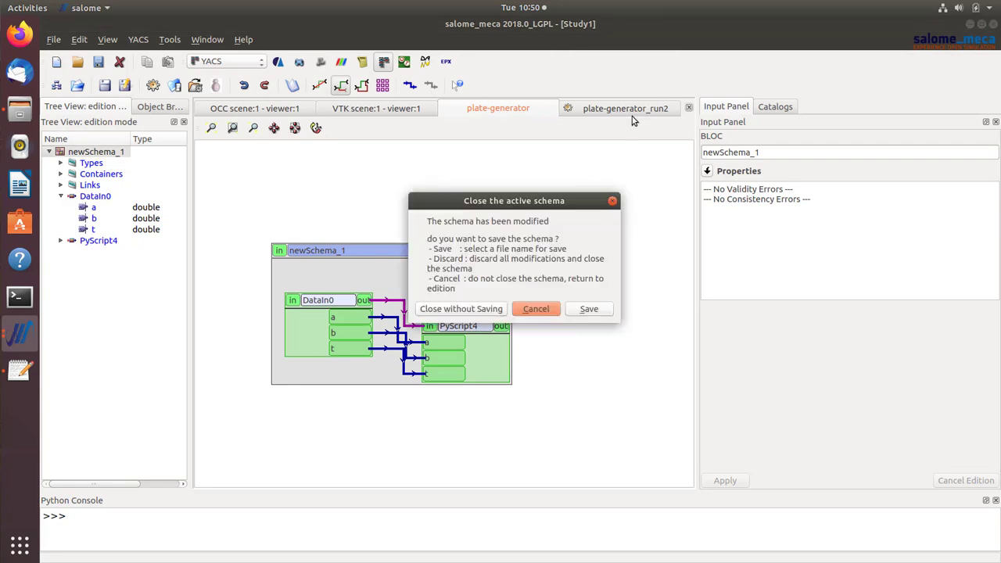
pyautogui.click(589, 309)
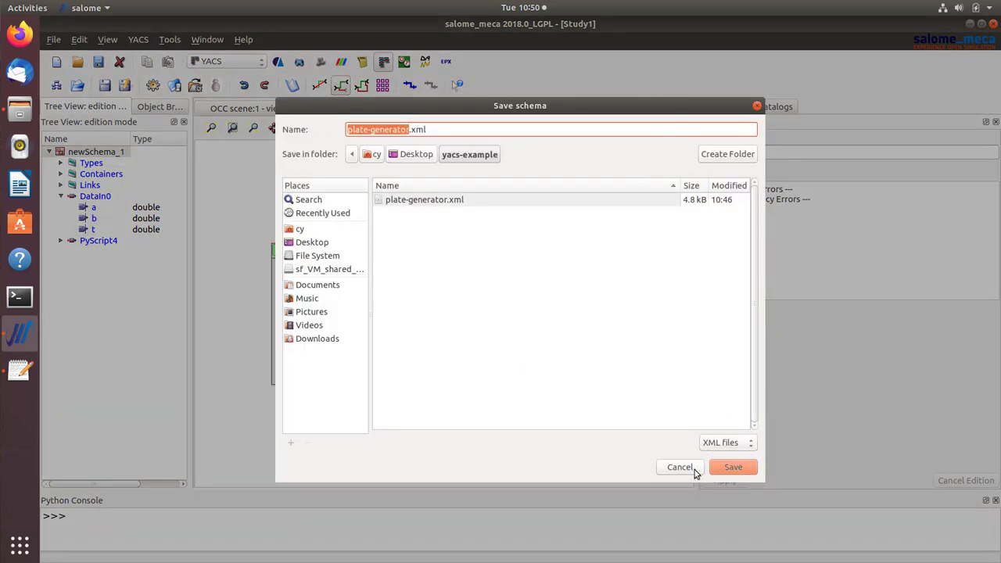
pyautogui.click(714, 472)
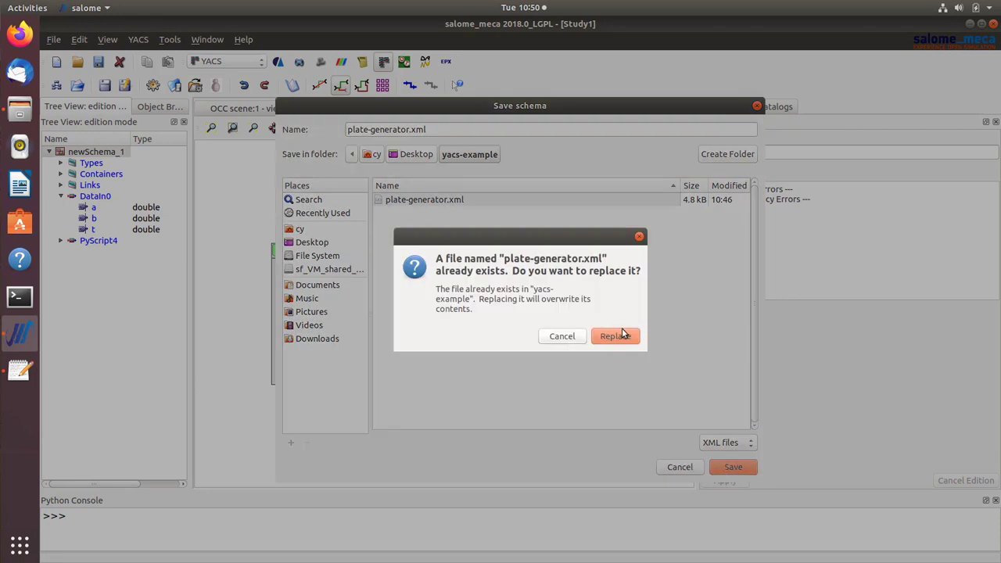
pyautogui.click(623, 336)
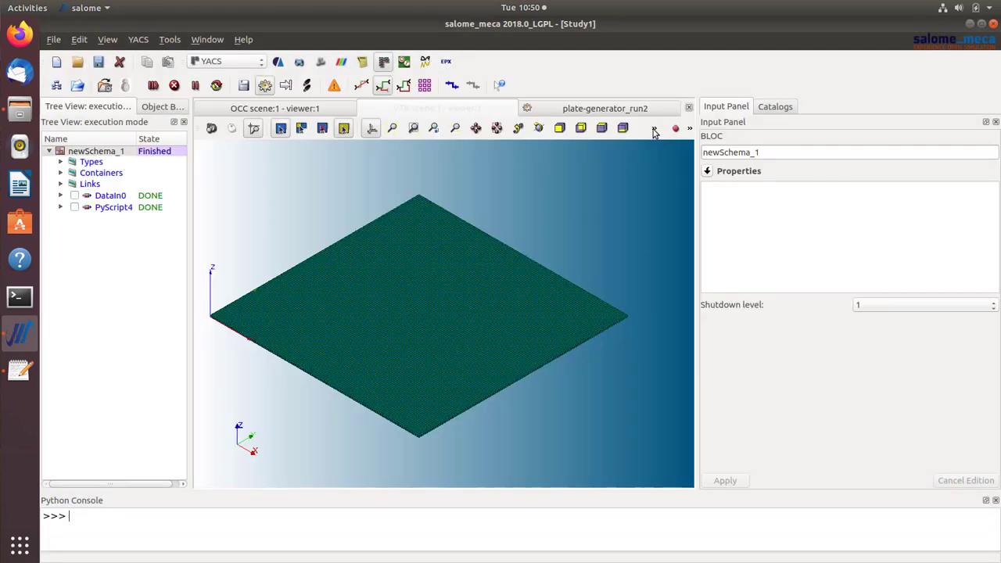
pyautogui.click(648, 108)
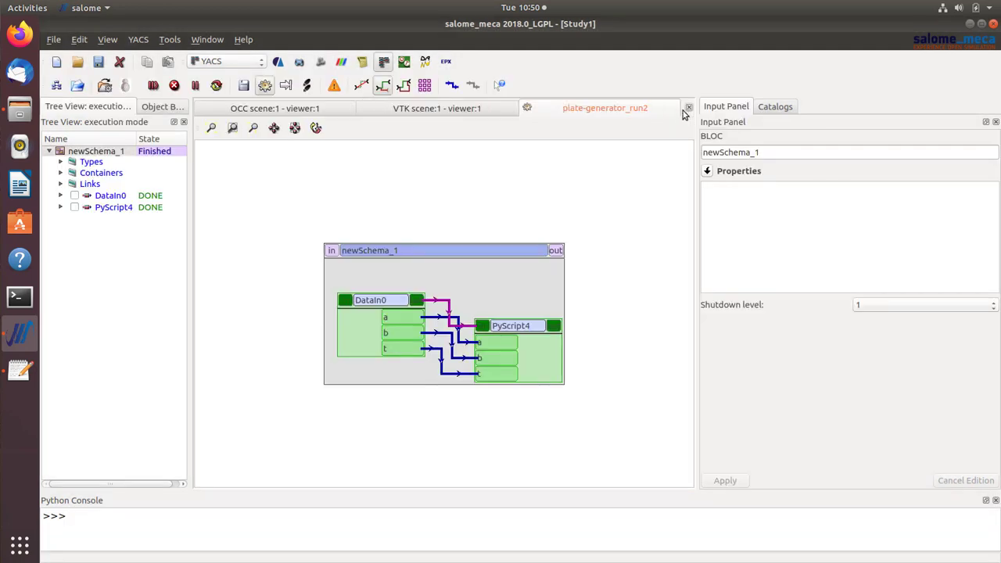
pyautogui.click(688, 107)
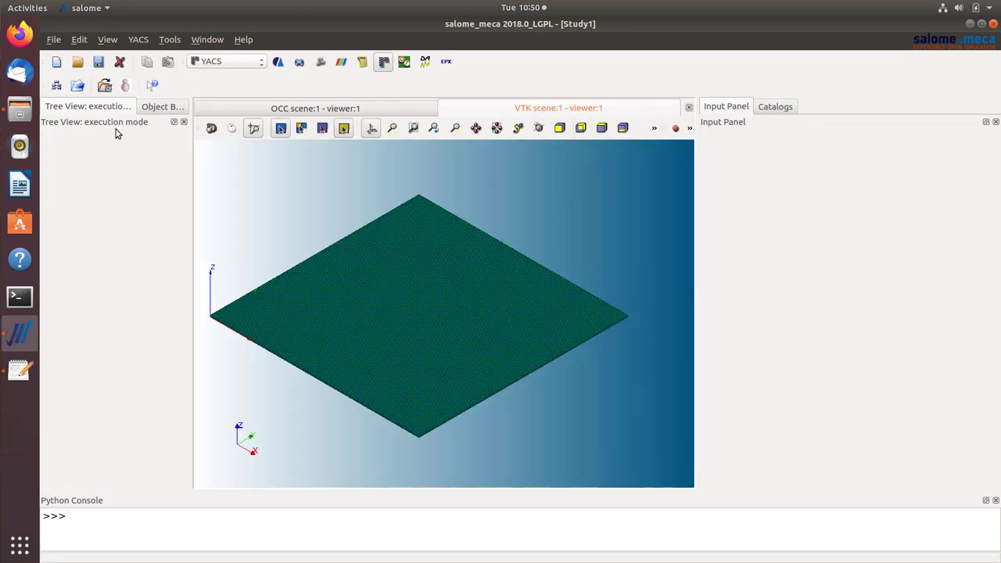
# - Load plate-generator.xml from the yacs-example folder and close its plate-generator_run3 execution, keeping only the editable schema open
pyautogui.click(104, 86)
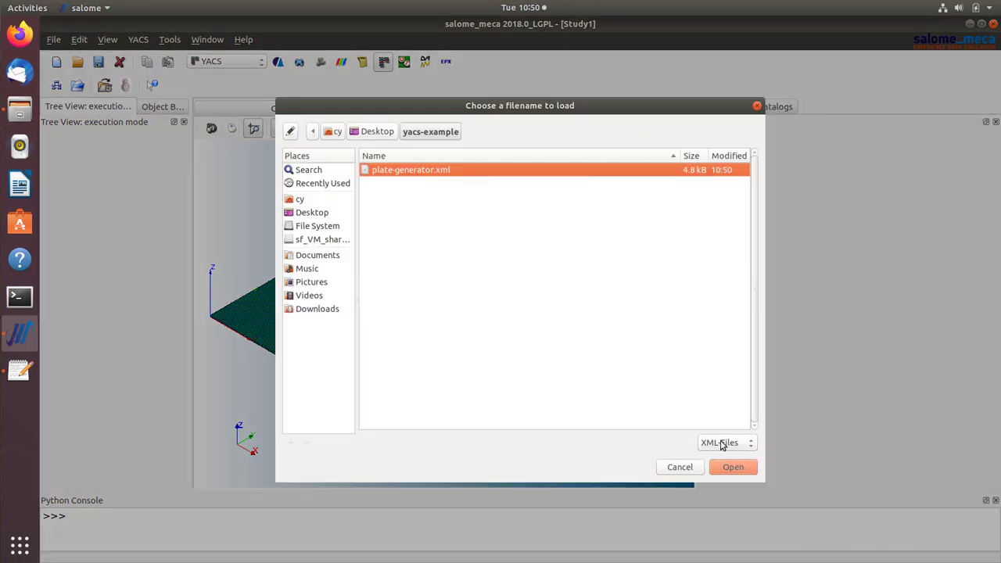
pyautogui.click(737, 471)
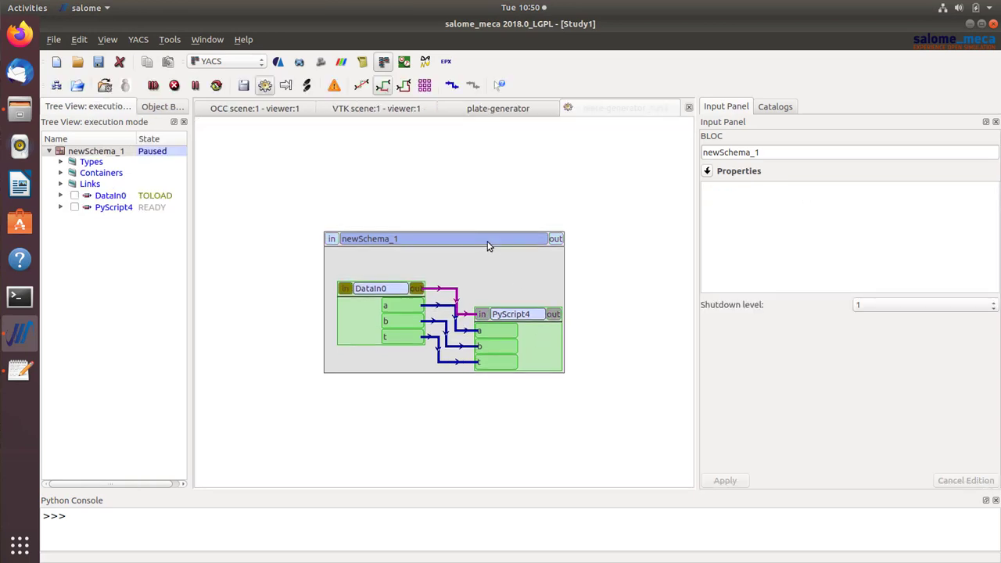
pyautogui.click(537, 111)
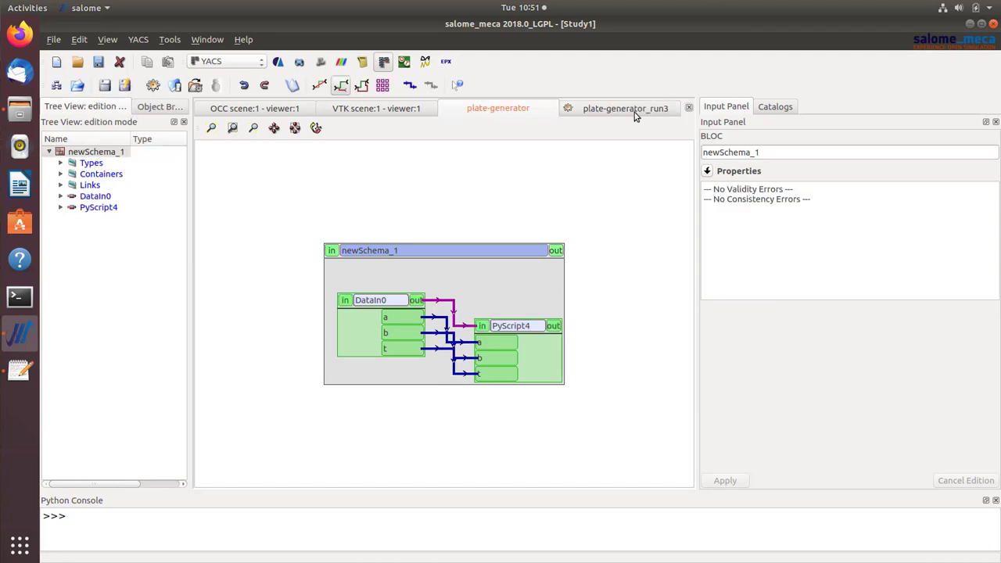
pyautogui.click(634, 112)
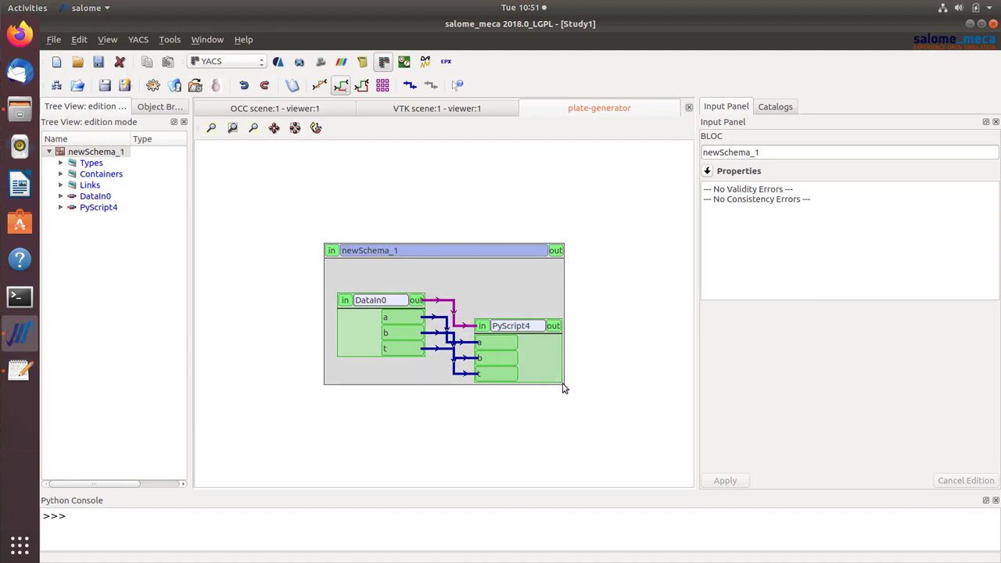
# - Create an inline script node in newSchema_1 and place it beyond the output side of the PyScript4 node
pyautogui.rightClick(539, 296)
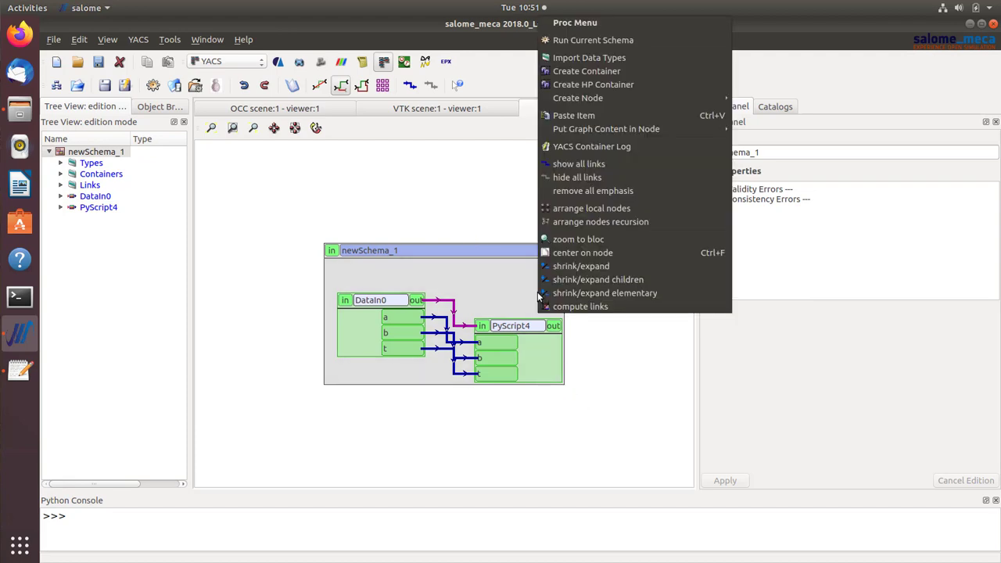
pyautogui.moveTo(616, 101)
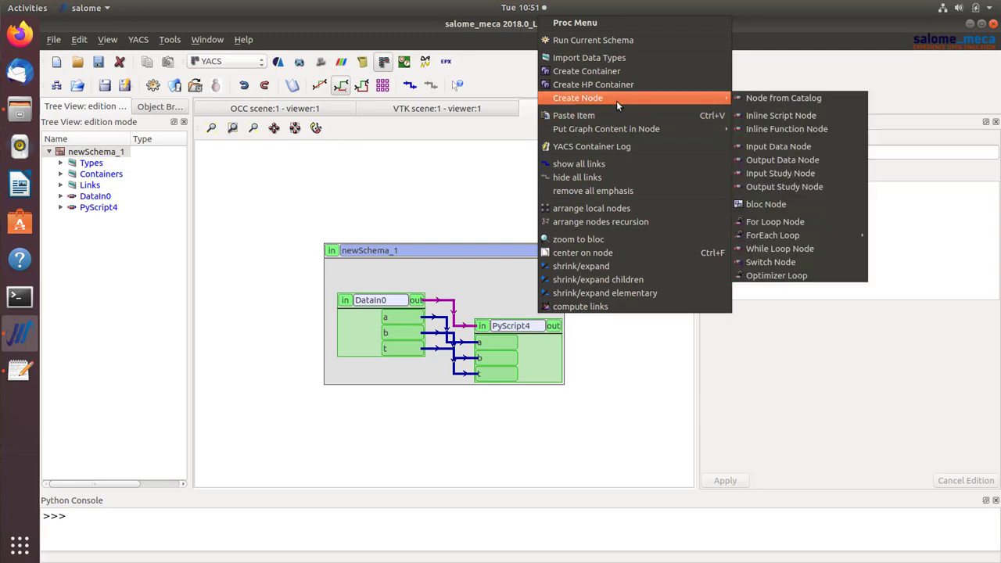
pyautogui.click(781, 115)
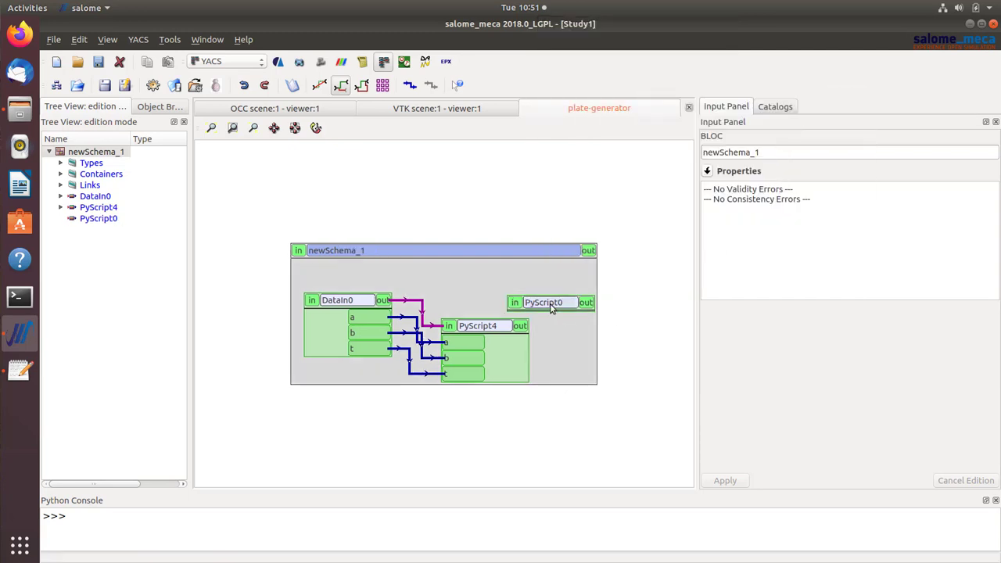
pyautogui.moveTo(551, 309); pyautogui.dragTo(518, 358)
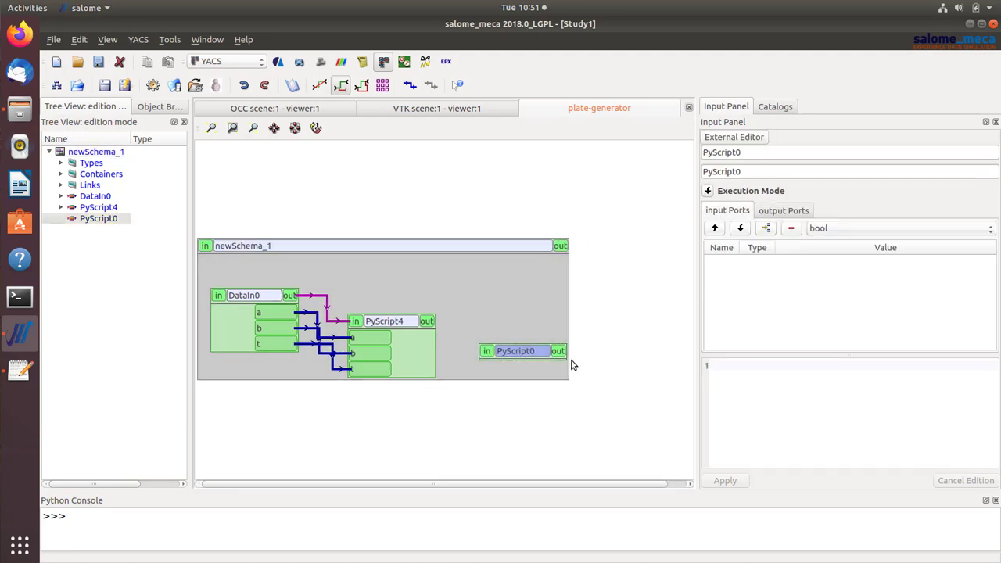
# - Enter geomNode as the new name of the PyScript4 node
pyautogui.click(383, 327)
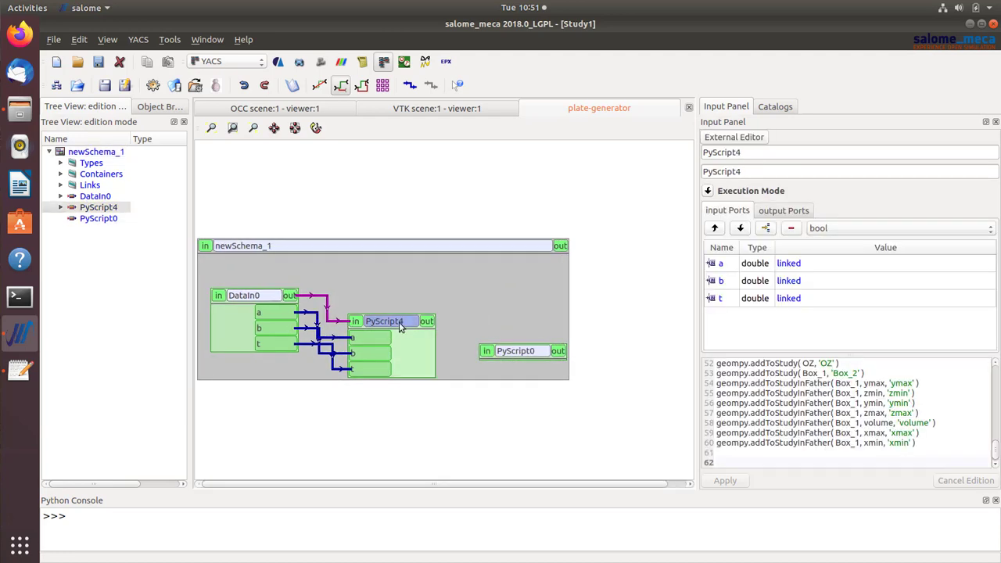
pyautogui.moveTo(755, 153); pyautogui.dragTo(678, 157)
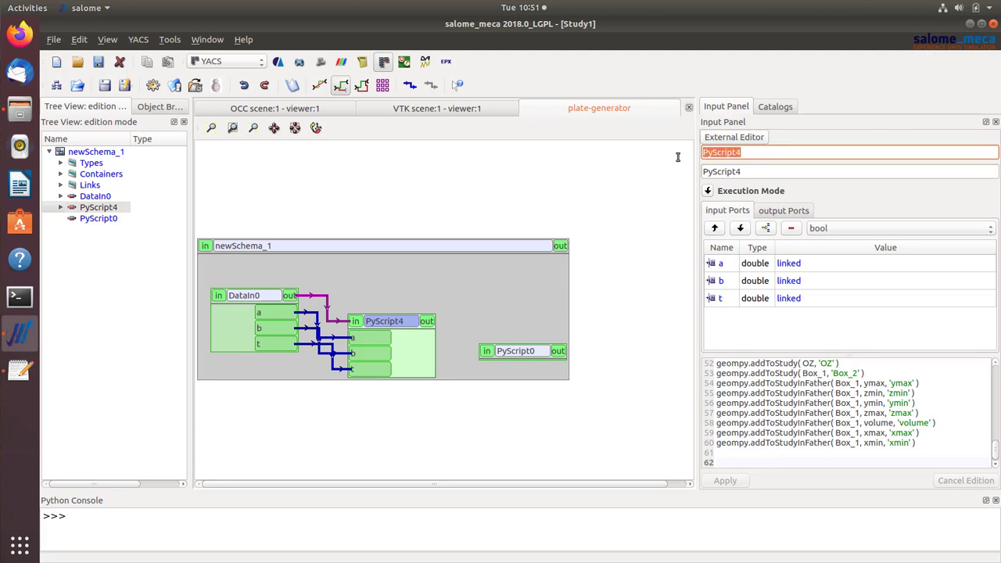
pyautogui.write('geomN')
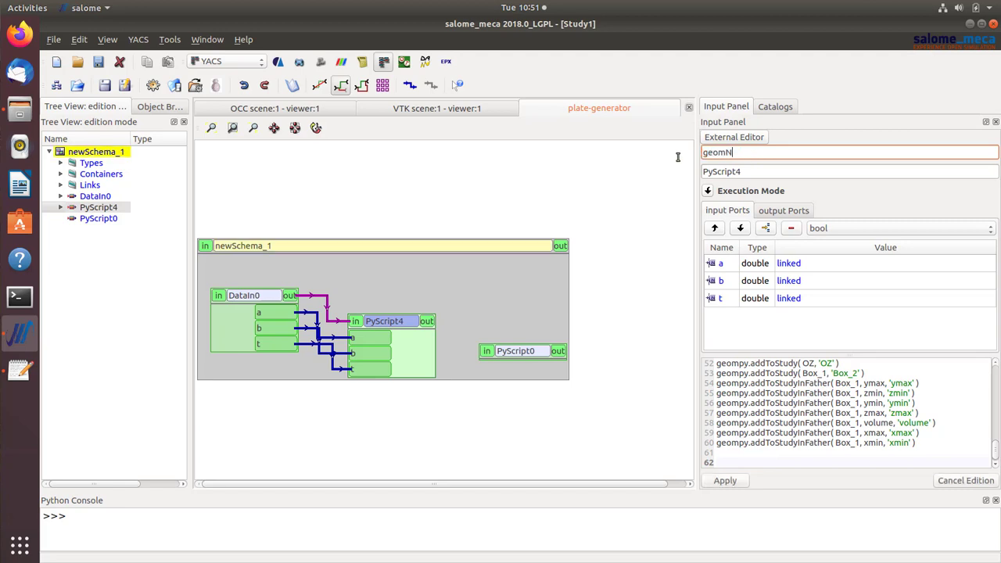
pyautogui.write('ode')
pyautogui.click(757, 172)
pyautogui.click(531, 248)
pyautogui.click(418, 321)
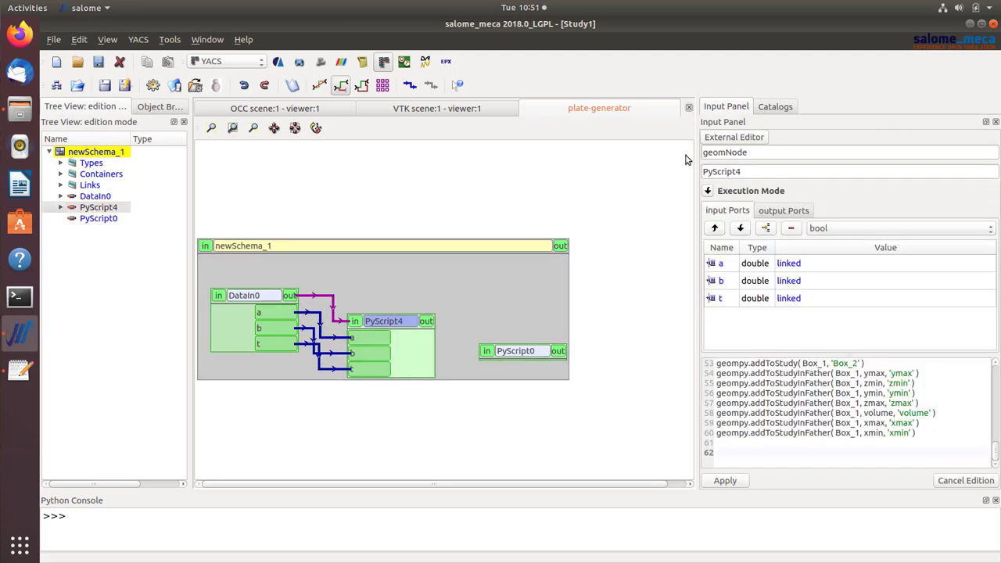
# - Try to paste the name geomNode into the full-name field of the PyScript4 node
pyautogui.moveTo(755, 155); pyautogui.dragTo(689, 160)
pyautogui.moveTo(756, 173); pyautogui.dragTo(693, 178)
pyautogui.hotkey('ctrl', 'v')
pyautogui.click(546, 277)
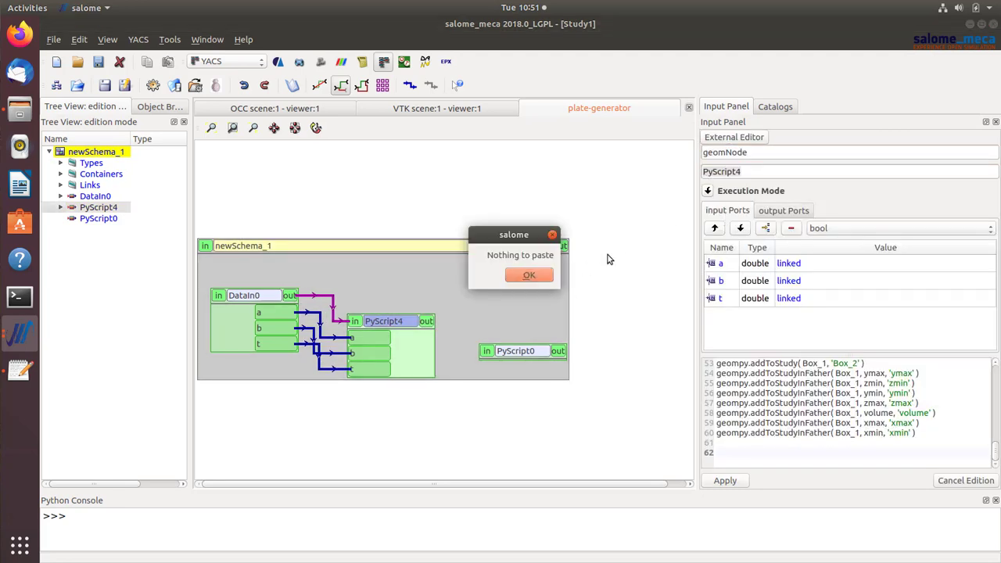
pyautogui.click(764, 152)
pyautogui.click(638, 289)
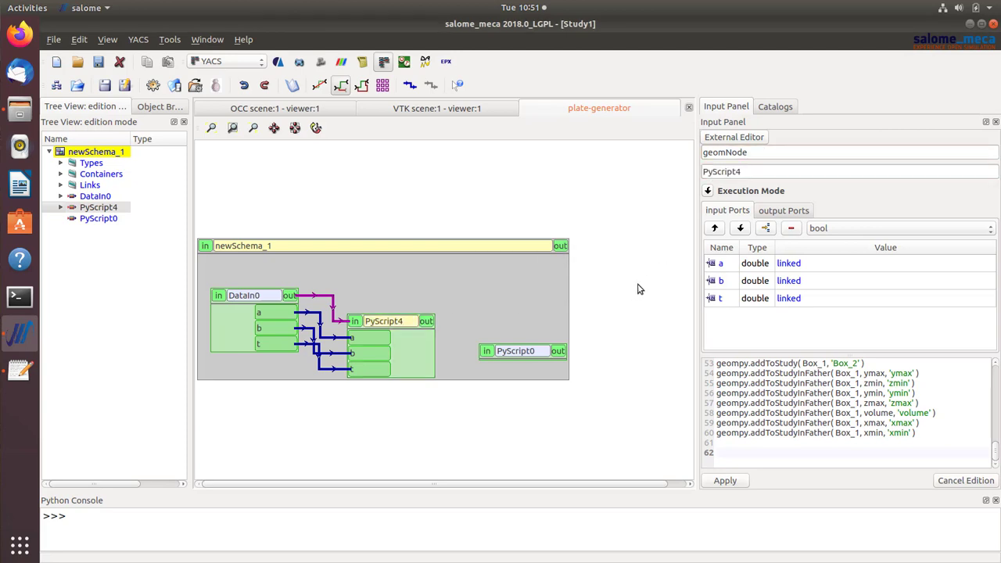
# - Rename the PyScript0 node as MeshNode and apply the pending geomNode name to the PyScript4 node
pyautogui.click(521, 351)
pyautogui.moveTo(766, 153); pyautogui.dragTo(671, 144)
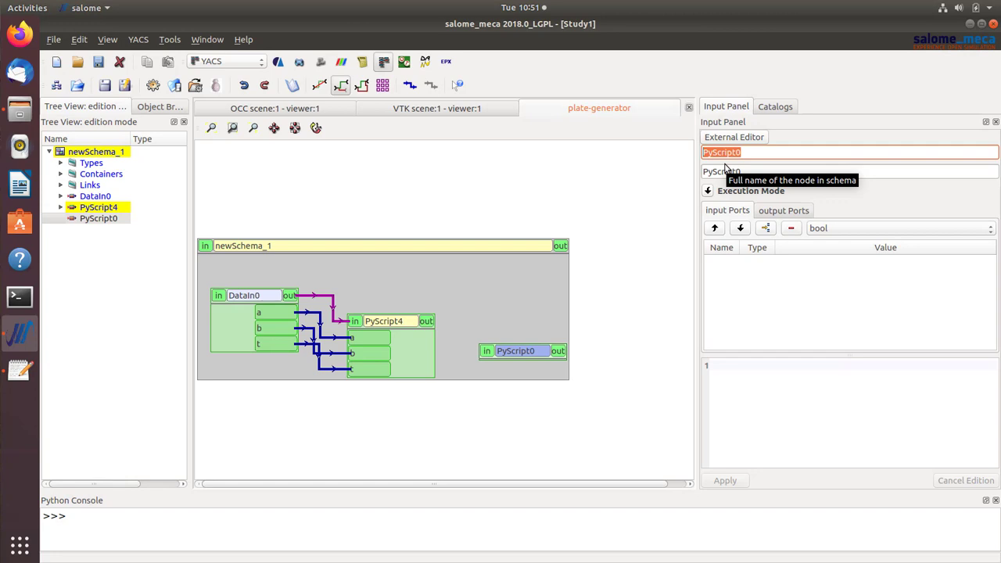
pyautogui.write('MeshNode')
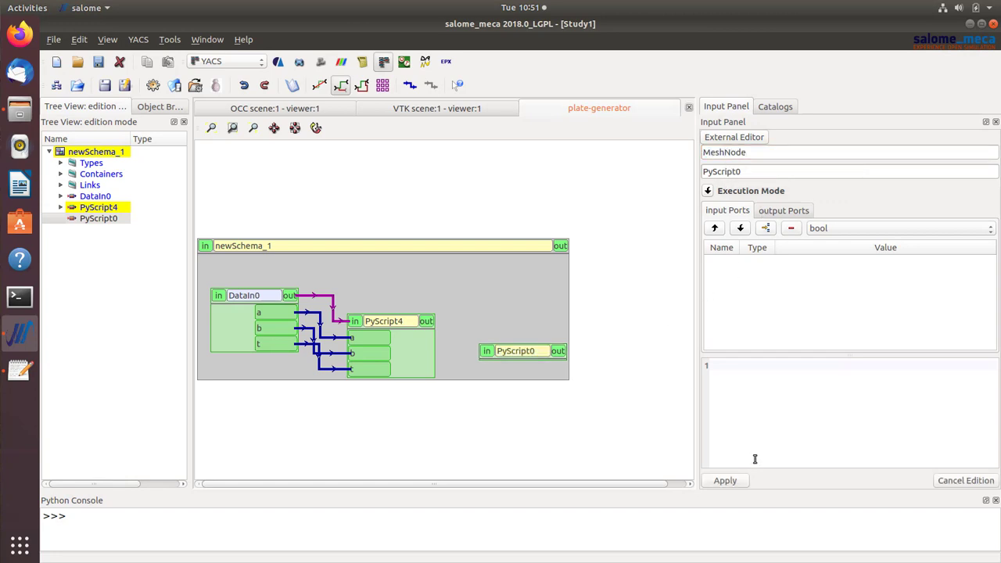
pyautogui.click(741, 481)
pyautogui.click(396, 333)
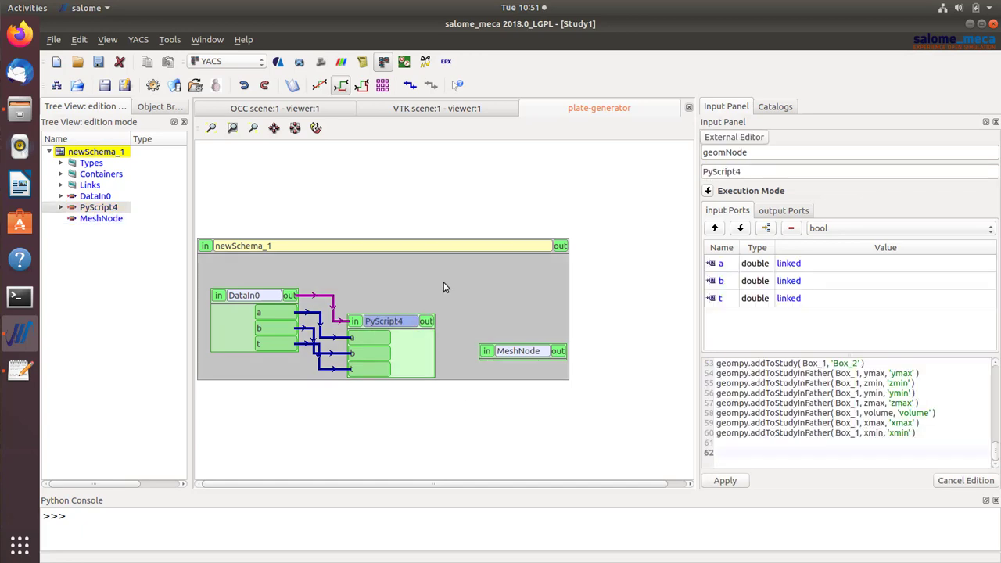
pyautogui.click(725, 481)
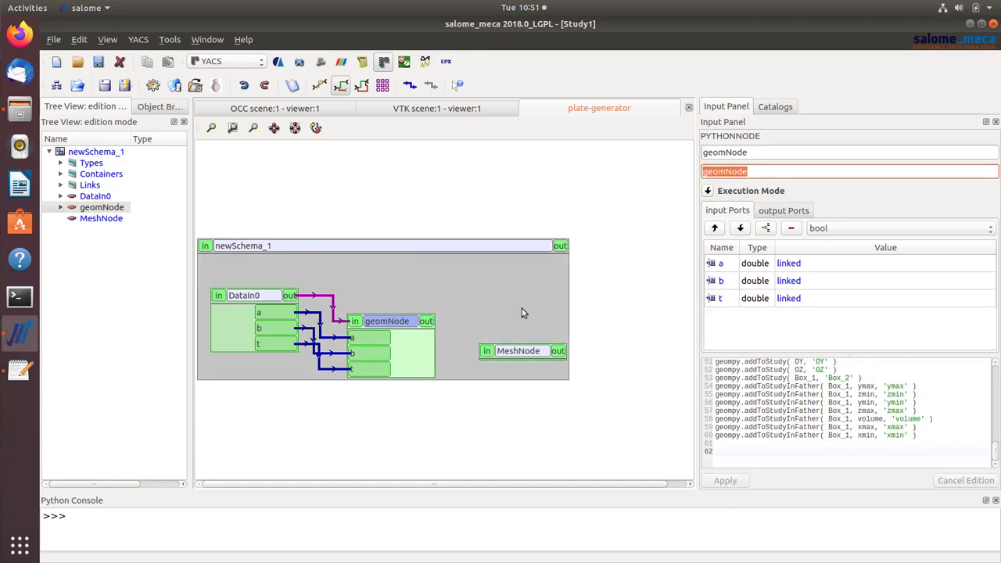
# - Nudge MeshNode farther from geomNode and copy the SMESH component section of plate_creation.py in the text editor, through smesh.SetName(volume_1, 'volume')
pyautogui.click(526, 352)
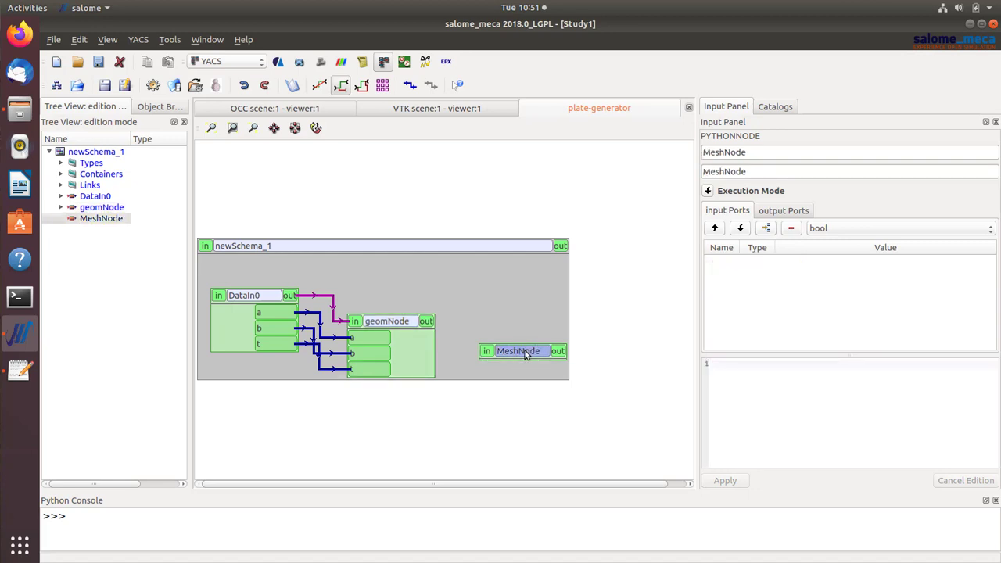
pyautogui.moveTo(527, 350); pyautogui.dragTo(526, 347)
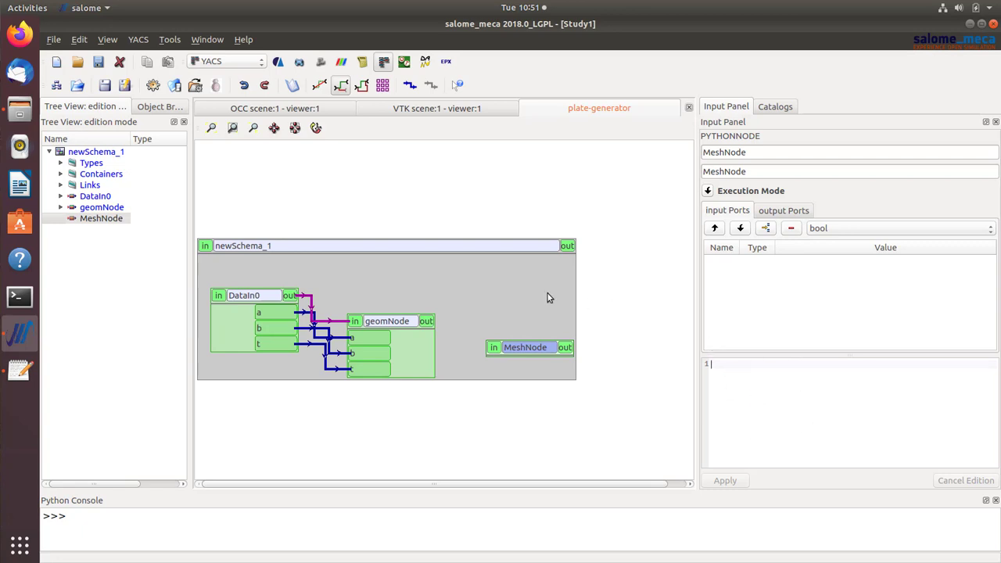
pyautogui.click(20, 108)
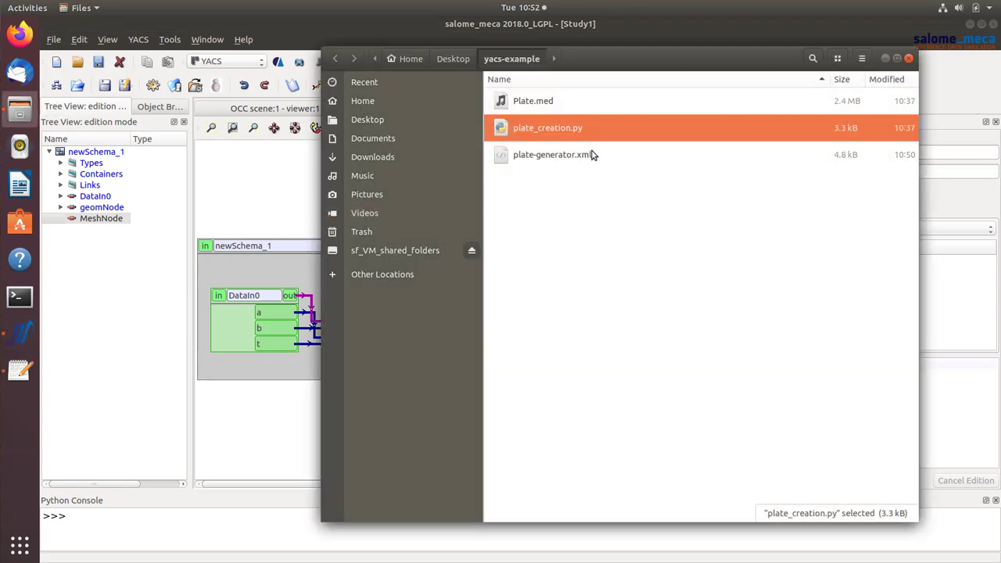
pyautogui.doubleClick(566, 127)
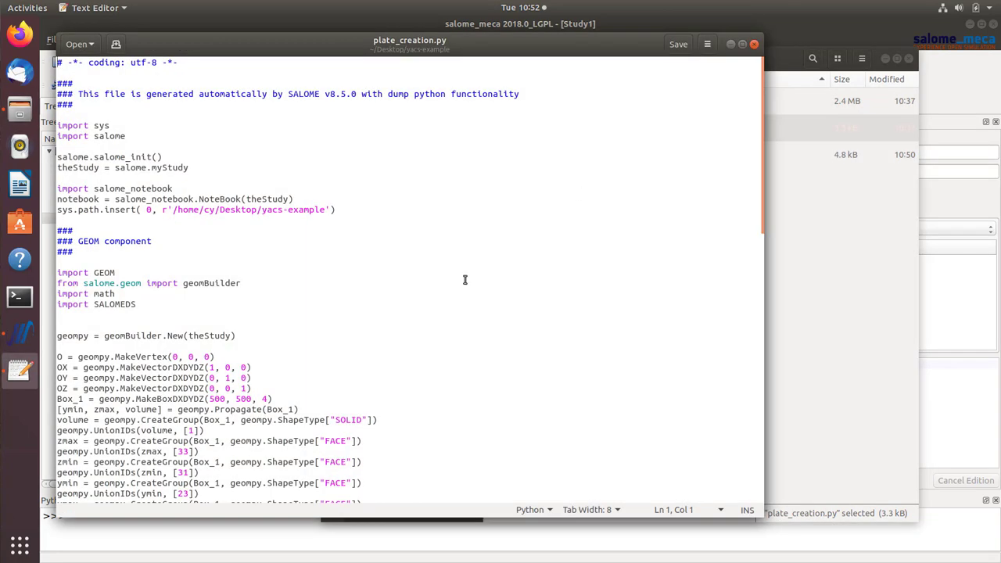
pyautogui.scroll(-15, 464, 279)
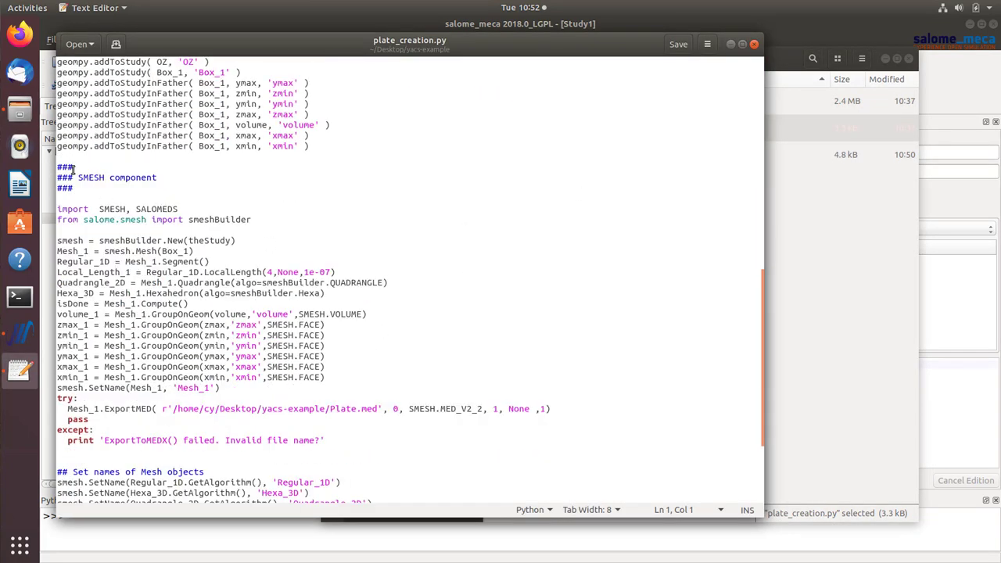
pyautogui.moveTo(59, 167); pyautogui.dragTo(122, 542)
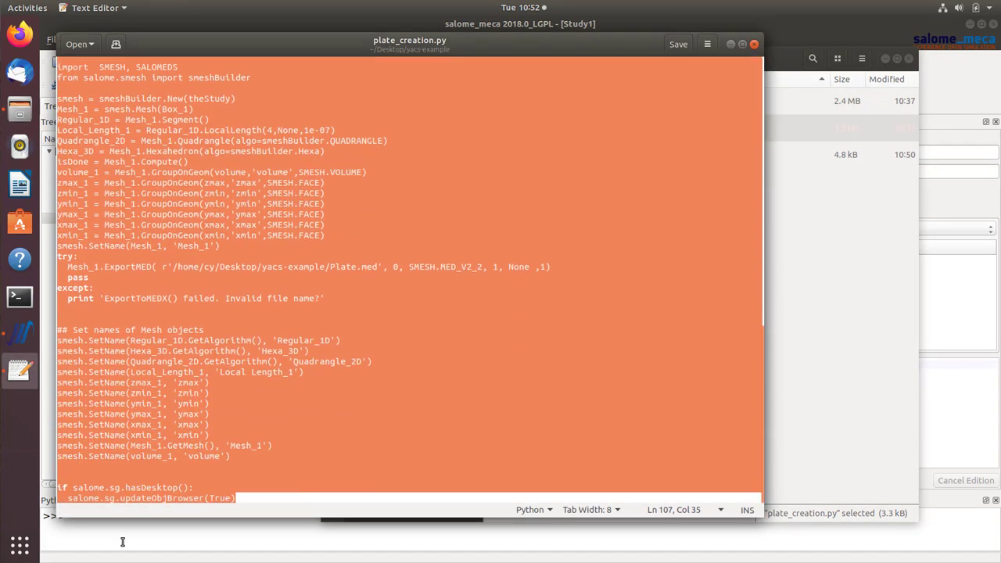
pyautogui.moveTo(214, 454); pyautogui.dragTo(295, 453)
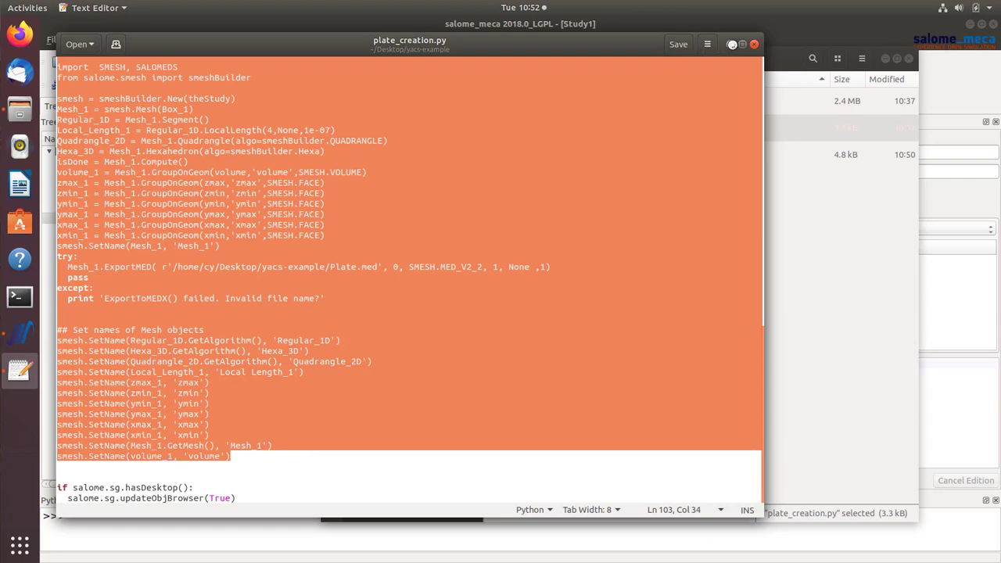
pyautogui.click(731, 43)
# - Back in YACS, paste the copied SMESH code into the MeshNode script and apply the change
pyautogui.click(259, 208)
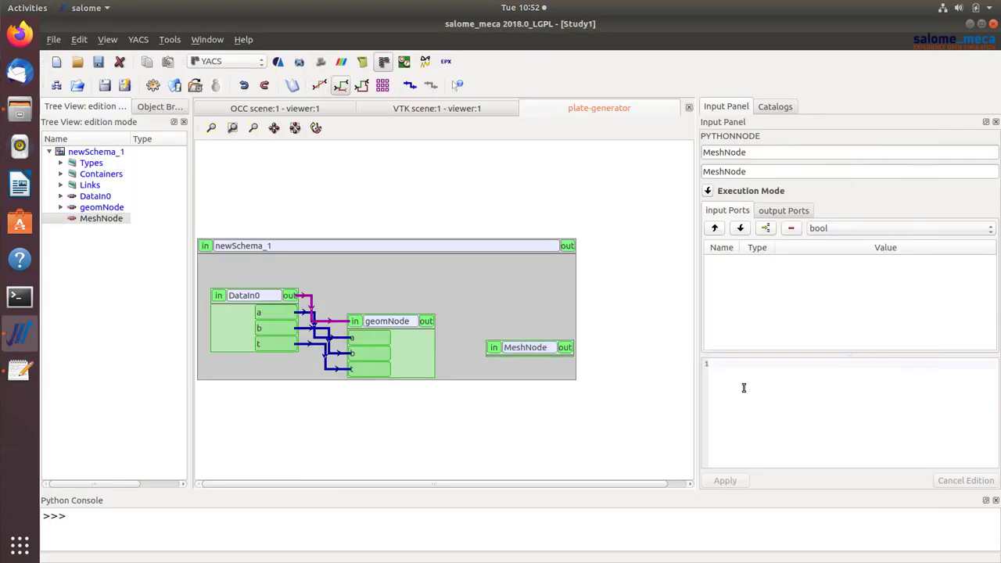
pyautogui.hotkey('ctrl', 'v')
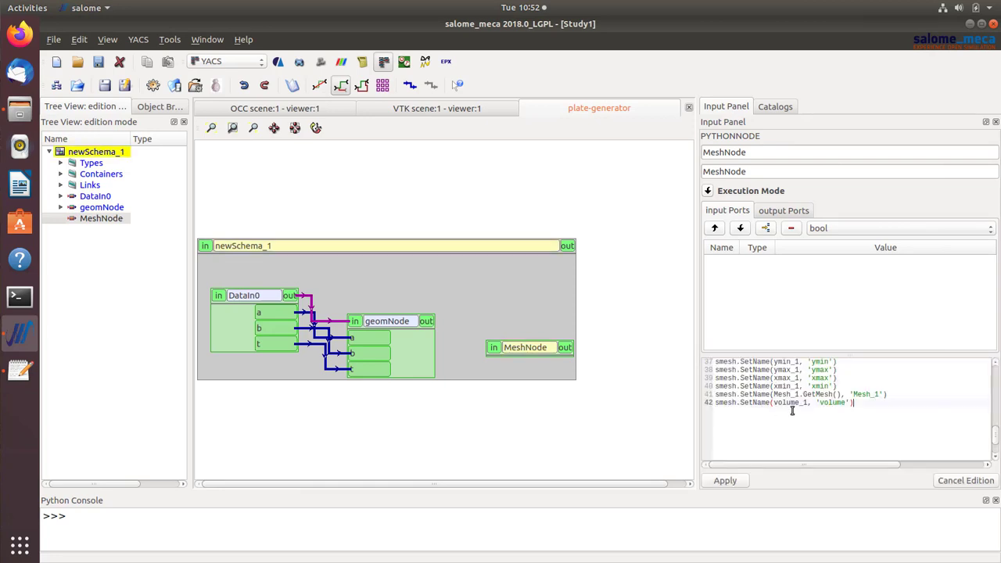
pyautogui.scroll(4, 792, 411)
pyautogui.click(730, 481)
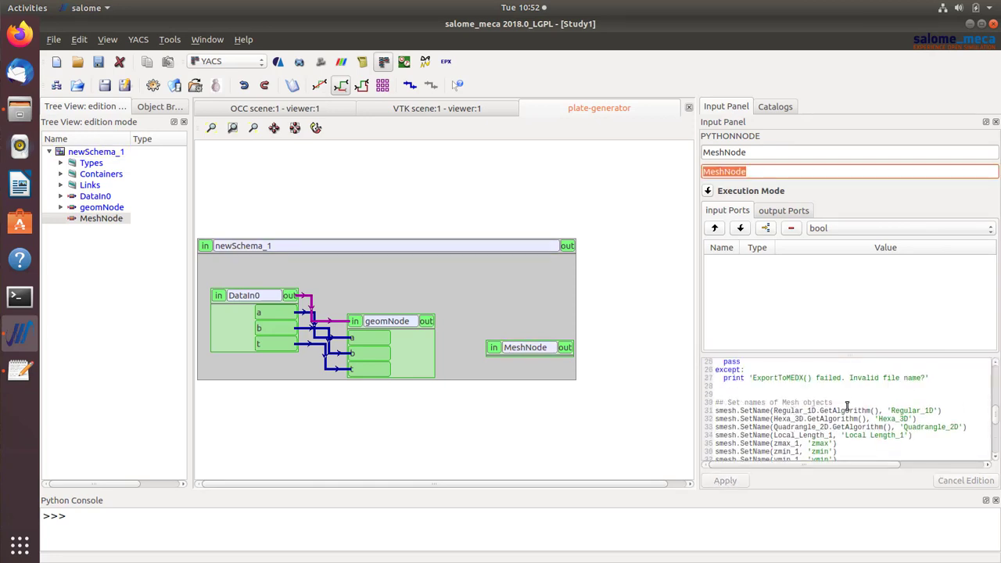
pyautogui.scroll(8, 847, 405)
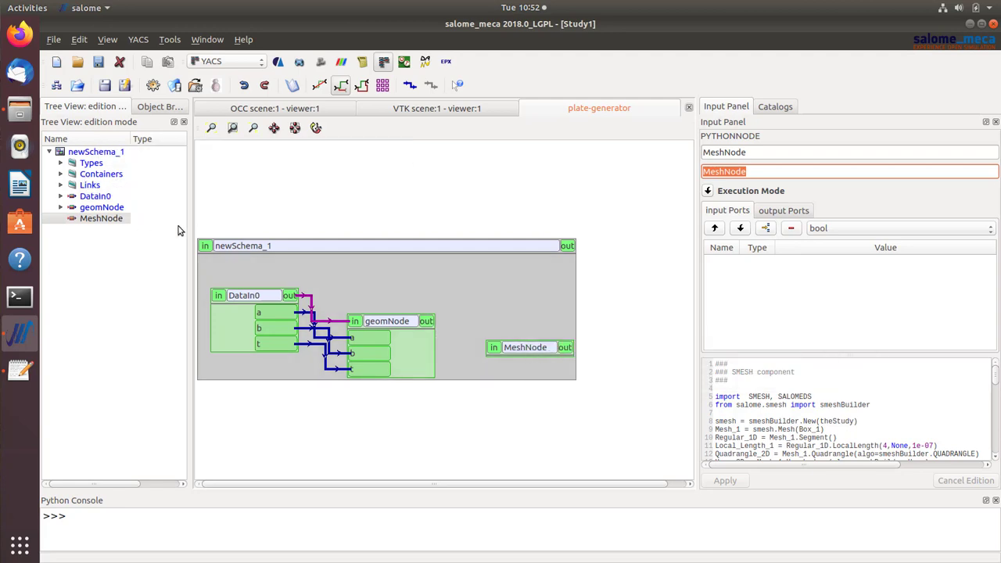
# - In the text editor, examine where plate_creation.py defines geompy and theStudy ahead of the geometry code
pyautogui.click(20, 109)
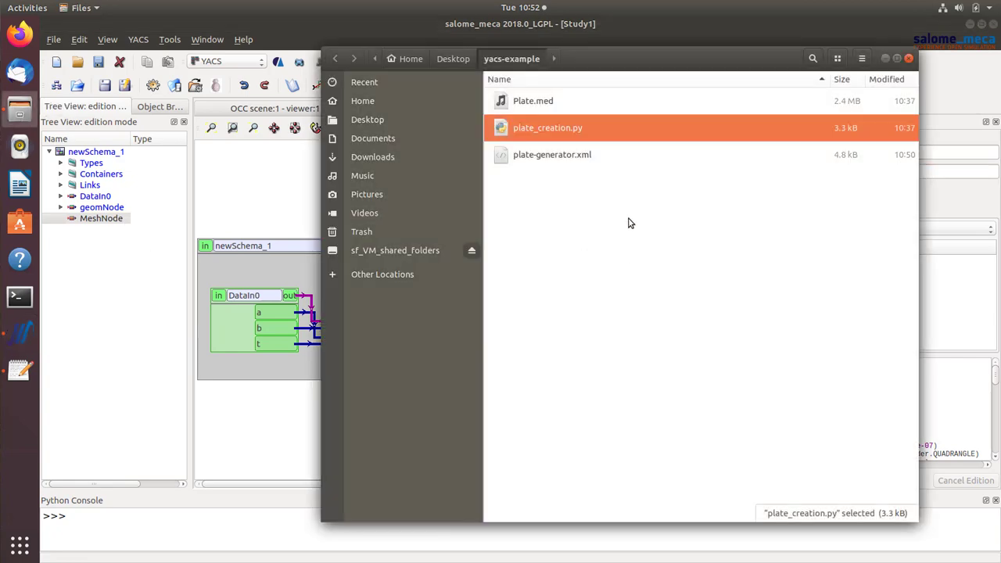
pyautogui.click(247, 206)
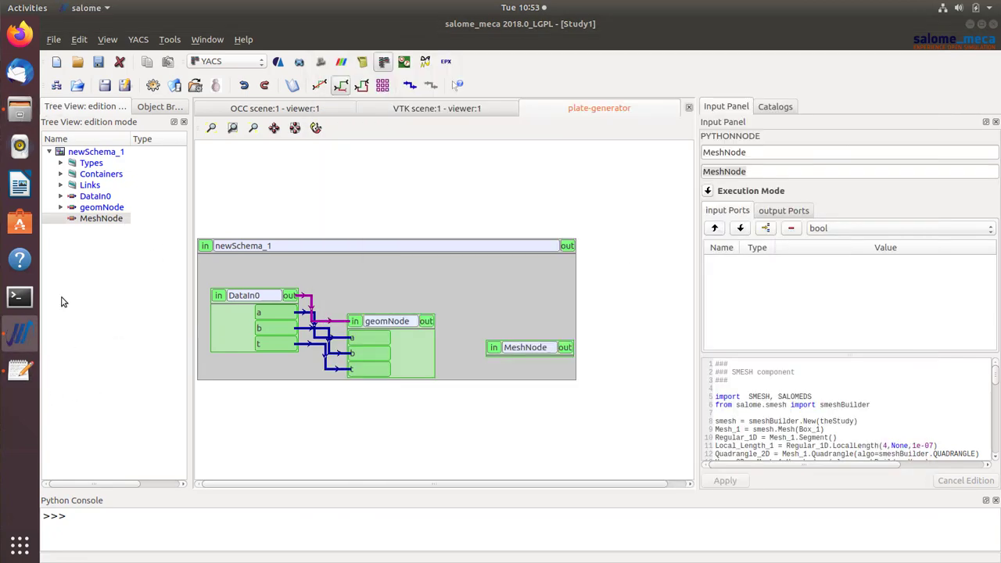
pyautogui.click(13, 380)
pyautogui.click(430, 365)
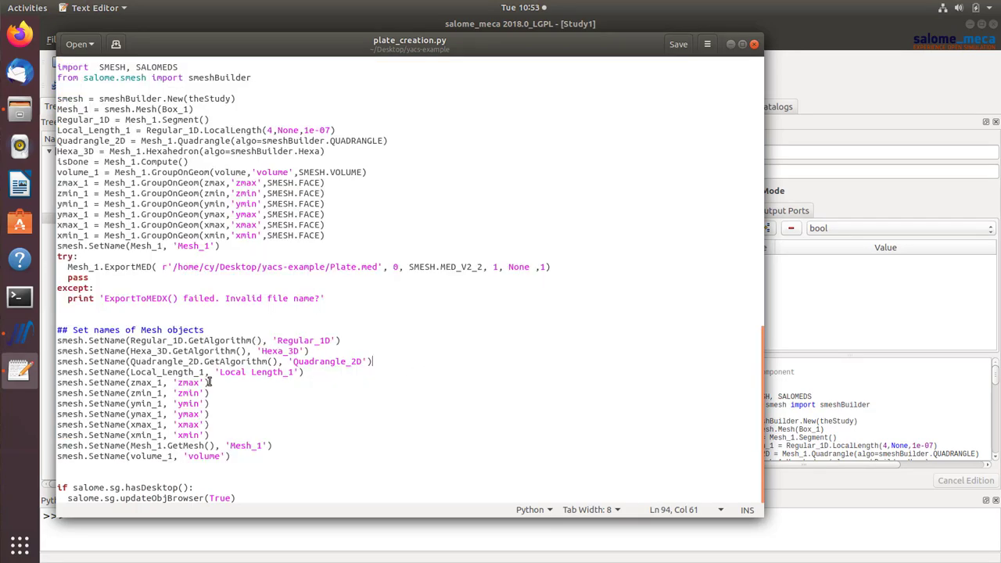
pyautogui.scroll(5, 224, 383)
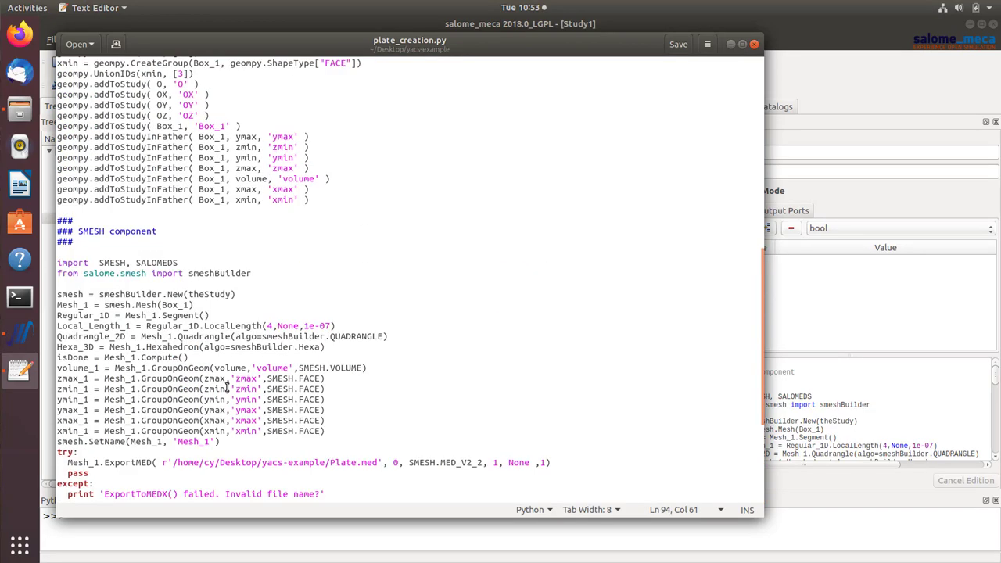
pyautogui.scroll(8, 266, 250)
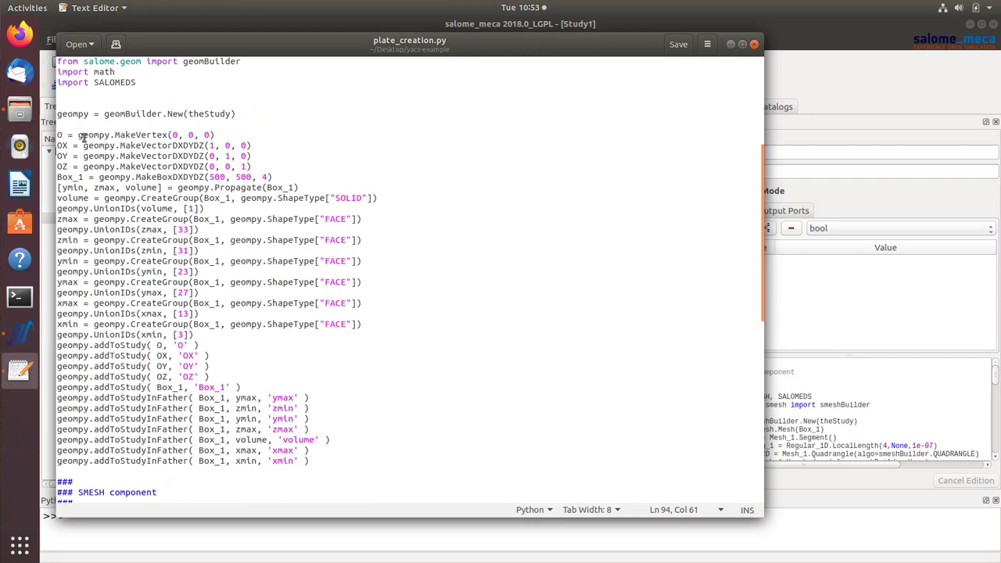
pyautogui.scroll(7, 168, 105)
pyautogui.scroll(-1, 253, 242)
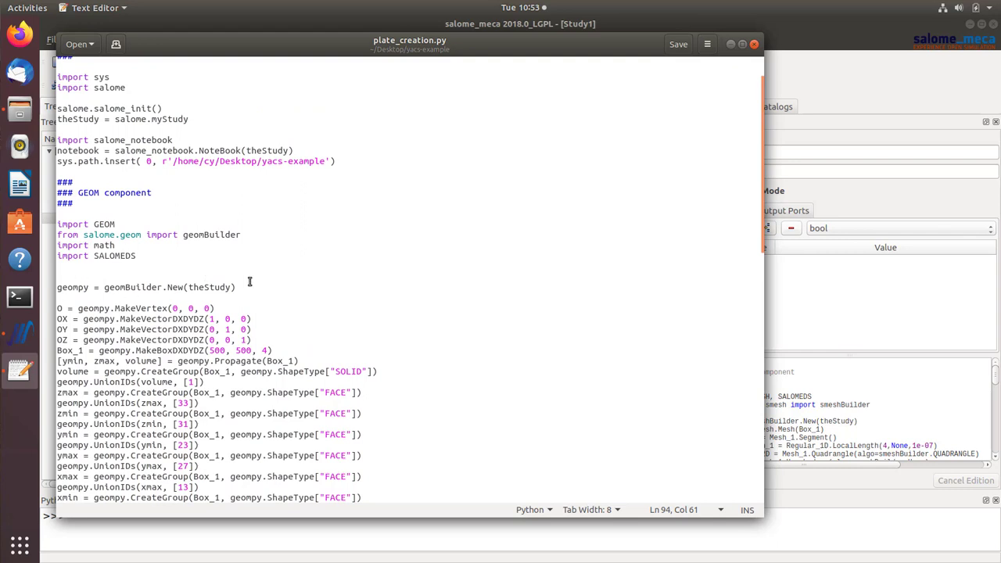
pyautogui.moveTo(237, 287); pyautogui.dragTo(51, 286)
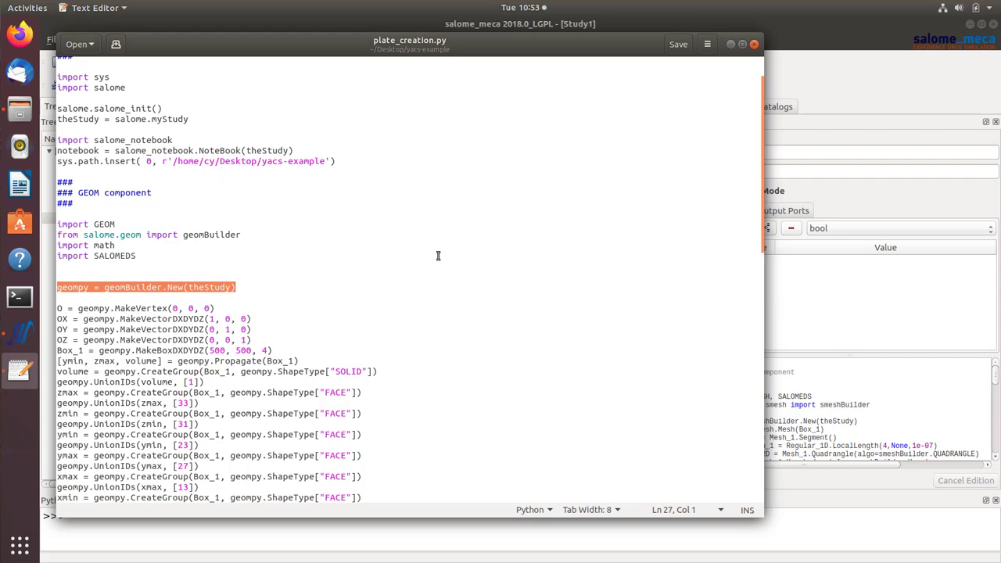
pyautogui.click(332, 277)
pyautogui.doubleClick(91, 119)
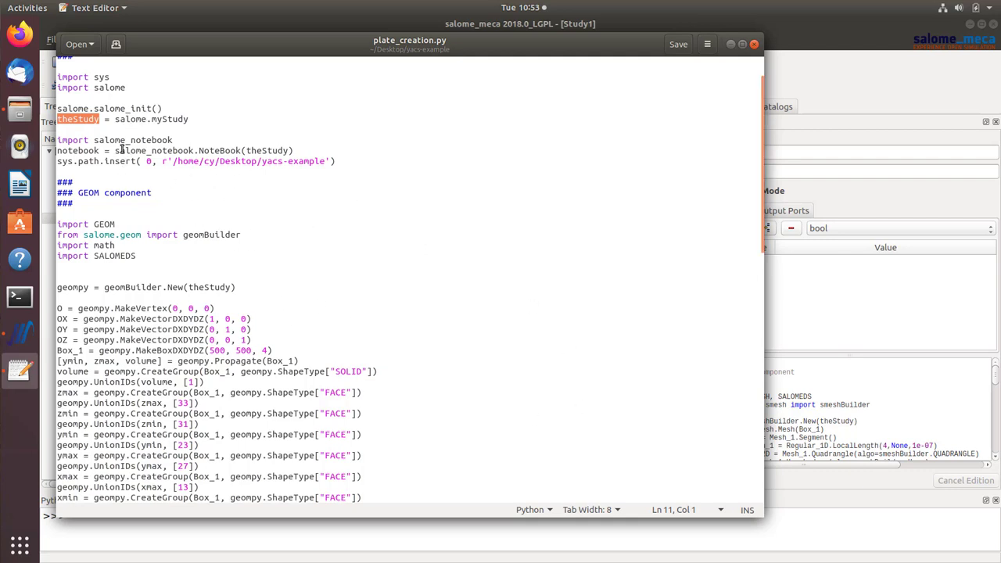
pyautogui.click(287, 211)
# - Examine the Box_1 definition, the face groups such as ymin, and the addToStudy lines in the GEOM section of plate_creation.py
pyautogui.scroll(-3, 287, 211)
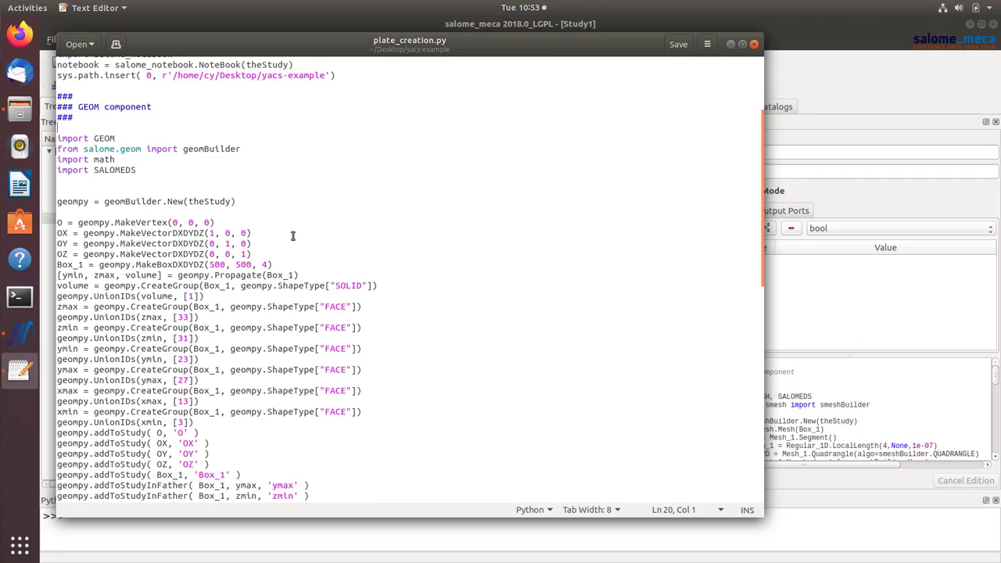
pyautogui.scroll(-6, 102, 224)
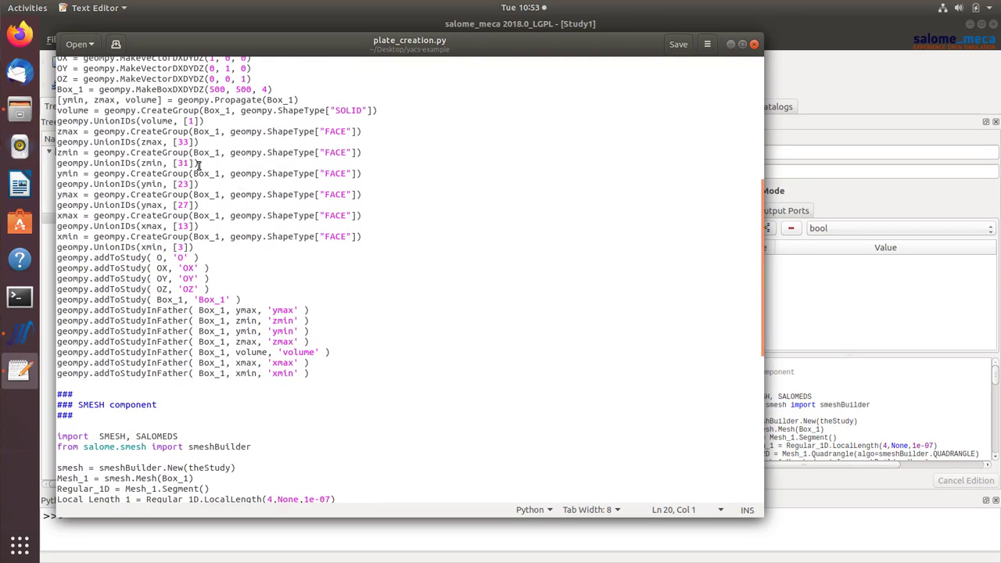
pyautogui.scroll(3, 211, 207)
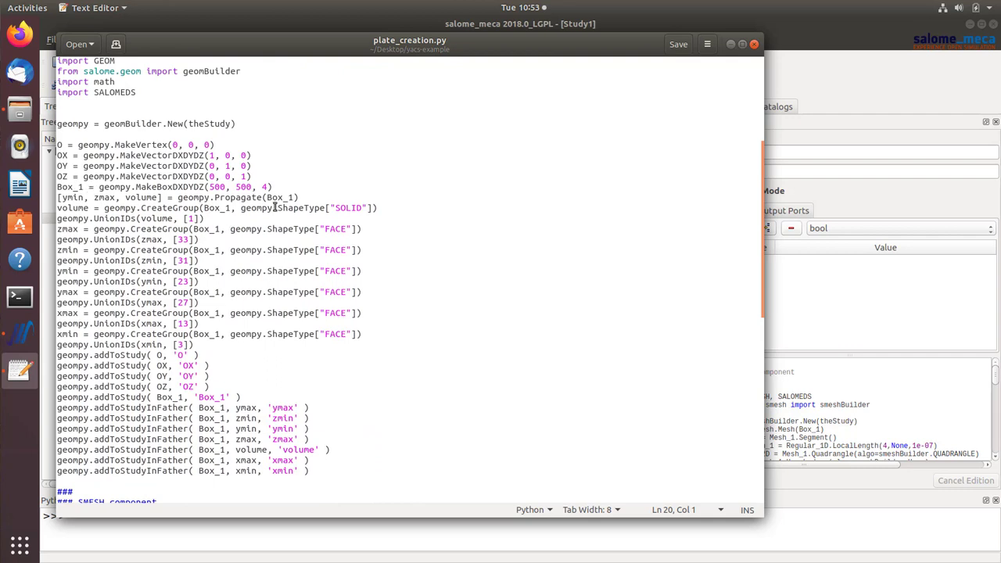
pyautogui.moveTo(309, 188); pyautogui.dragTo(56, 187)
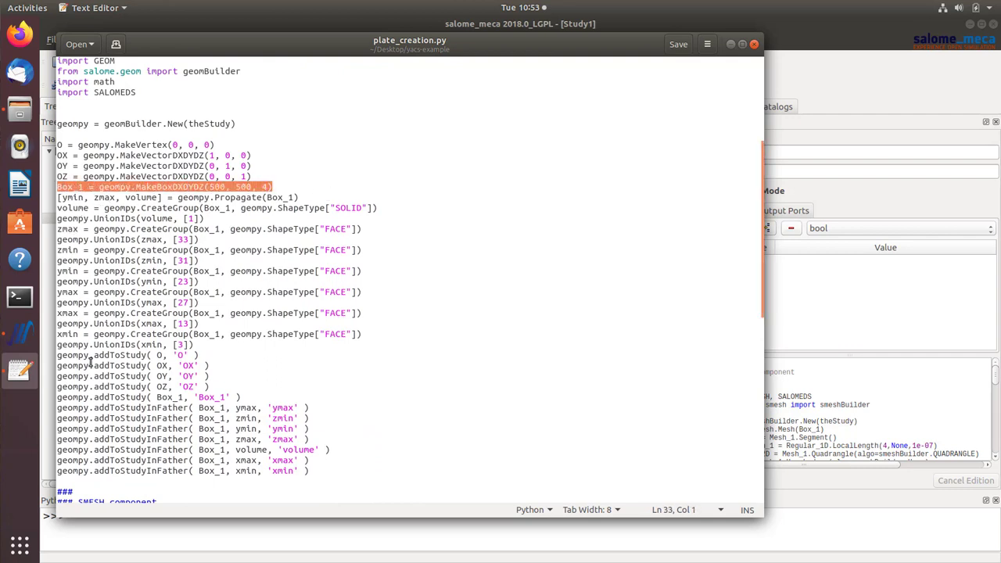
pyautogui.moveTo(78, 250); pyautogui.dragTo(58, 269)
pyautogui.click(78, 270)
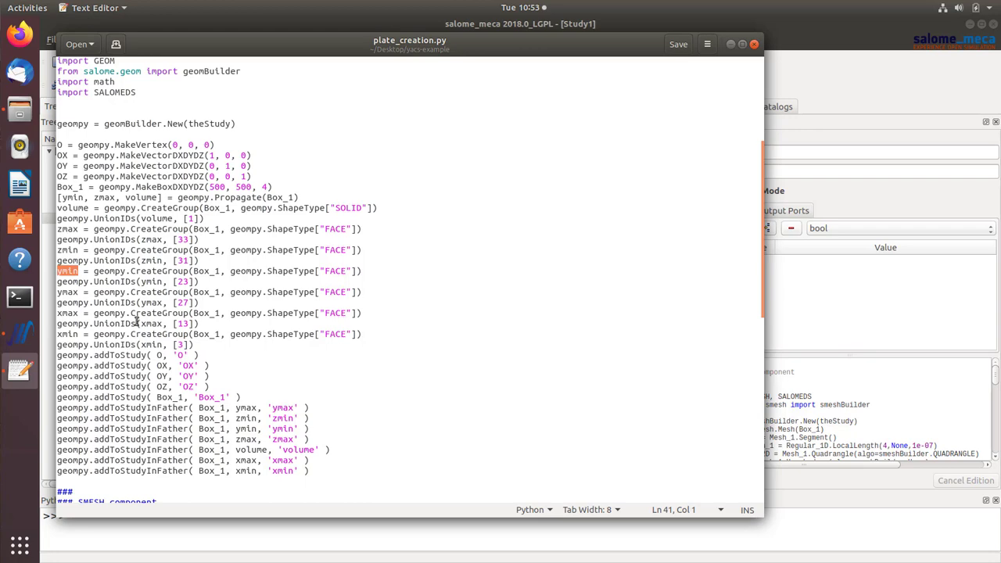
pyautogui.scroll(-3, 133, 324)
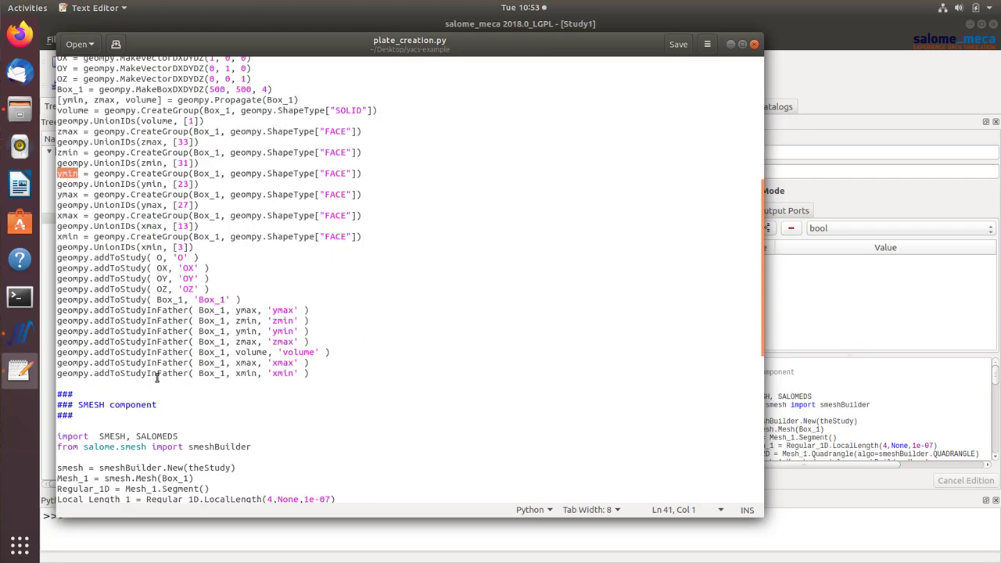
pyautogui.scroll(-5, 157, 357)
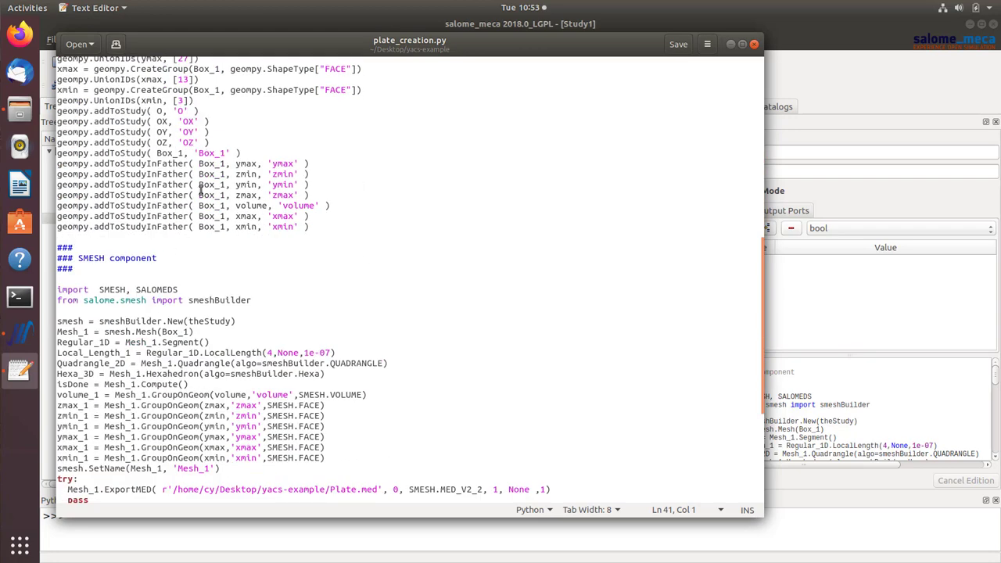
pyautogui.moveTo(331, 237); pyautogui.dragTo(53, 111)
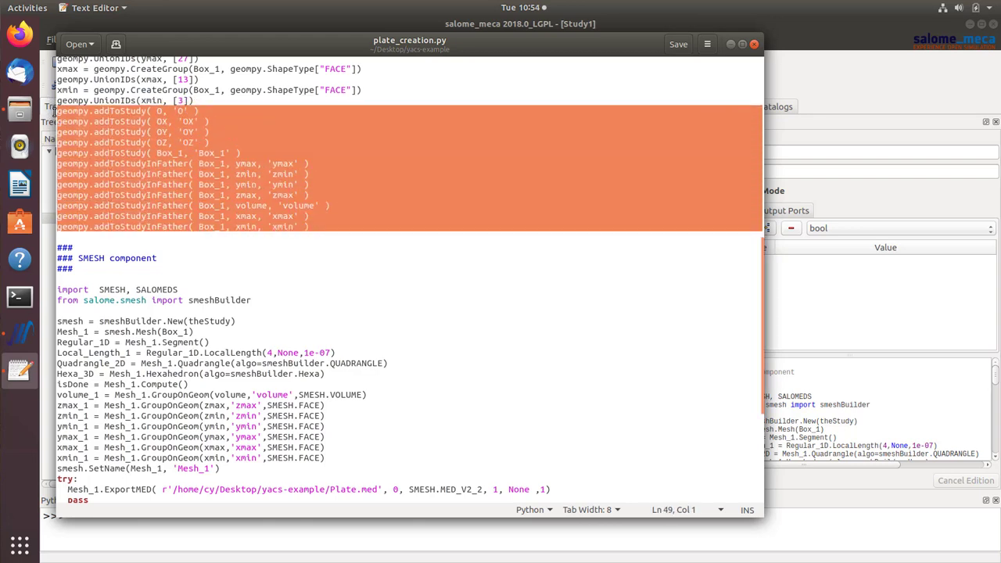
pyautogui.scroll(2, 422, 254)
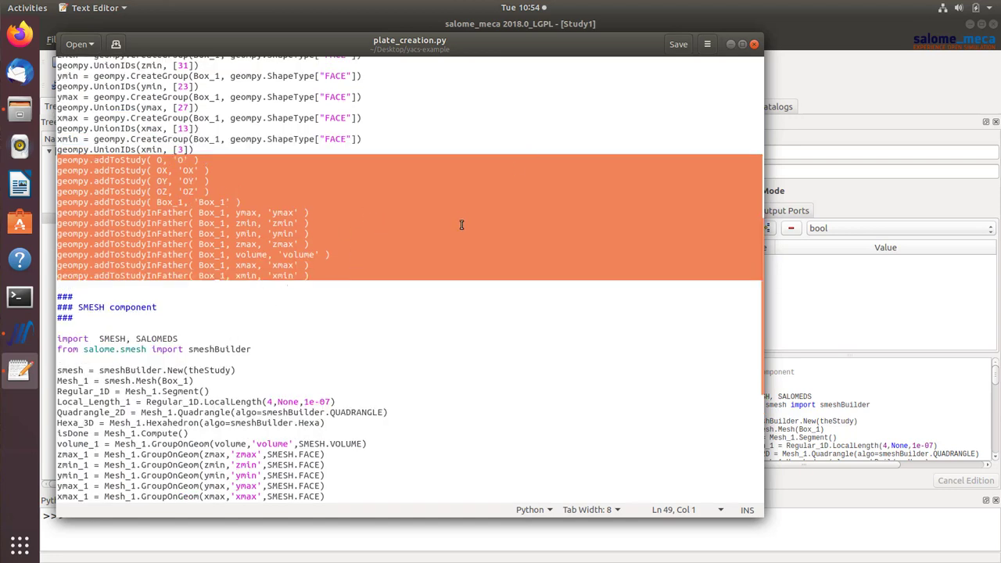
# - Examine which earlier variables the SMESH section of plate_creation.py relies on, tracing theStudy to its definition and checking Box_1, zmax and zmin
pyautogui.scroll(-5, 485, 295)
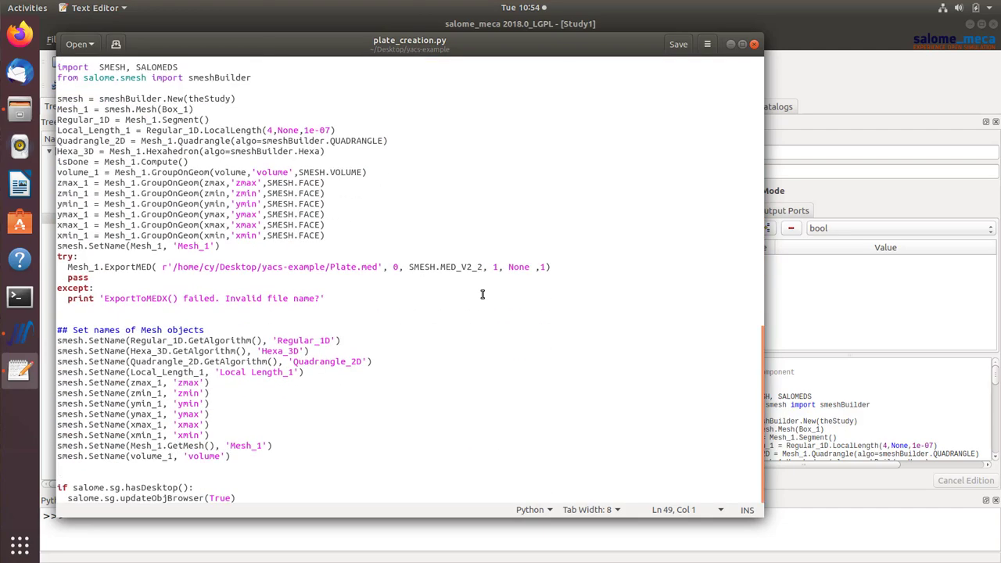
pyautogui.scroll(4, 483, 294)
pyautogui.scroll(-3, 482, 294)
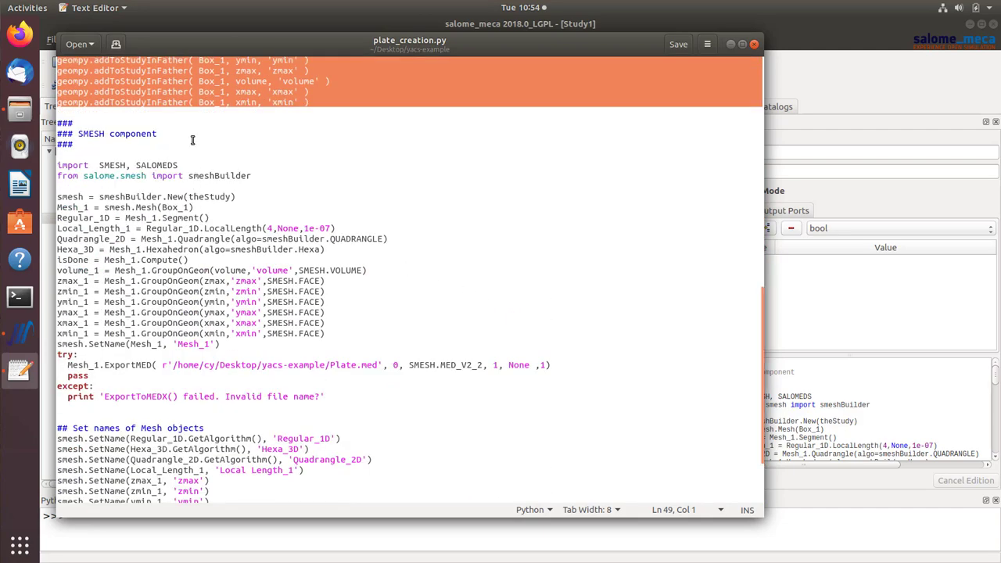
pyautogui.doubleClick(198, 198)
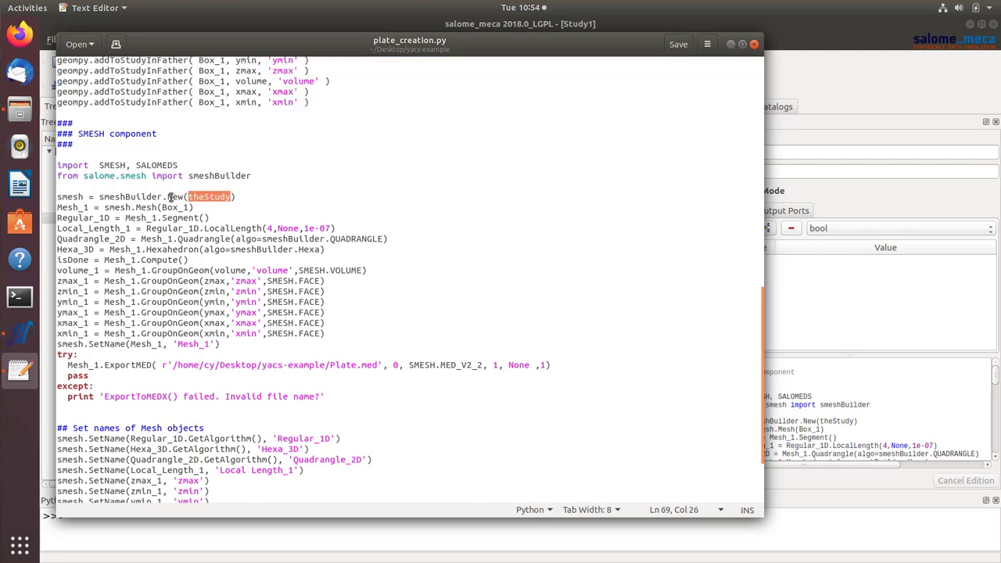
pyautogui.scroll(20, 171, 198)
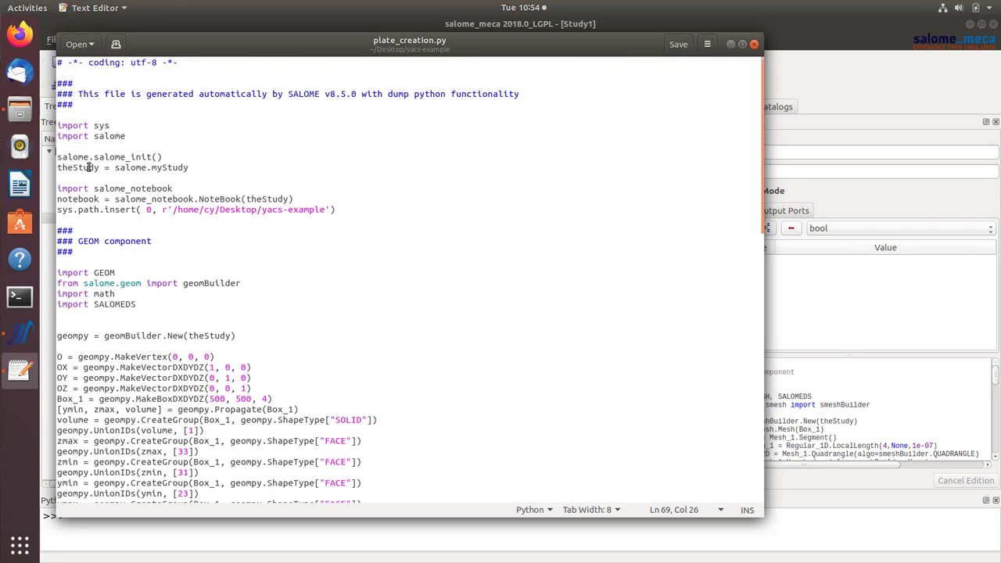
pyautogui.doubleClick(95, 167)
pyautogui.scroll(-15, 156, 187)
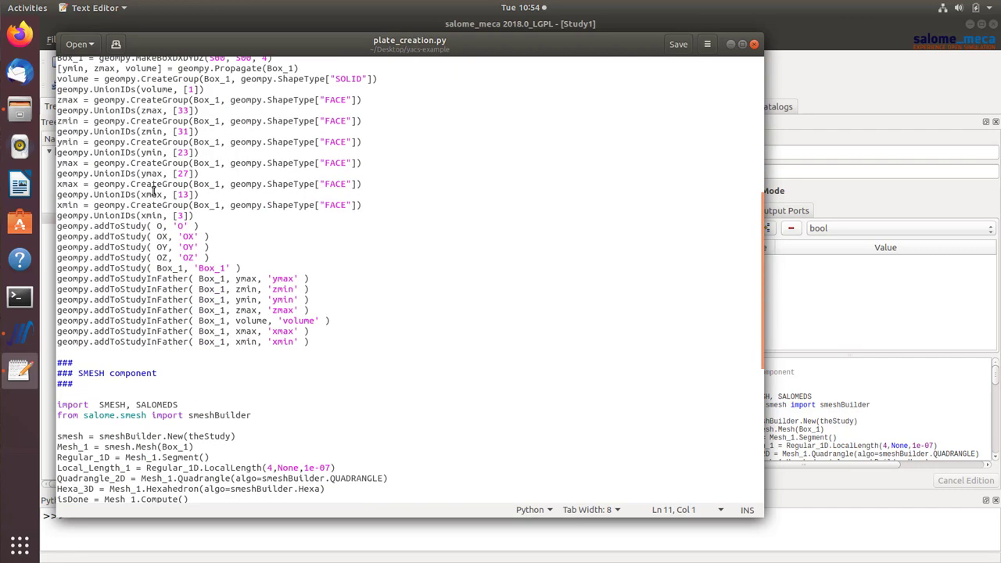
pyautogui.click(209, 240)
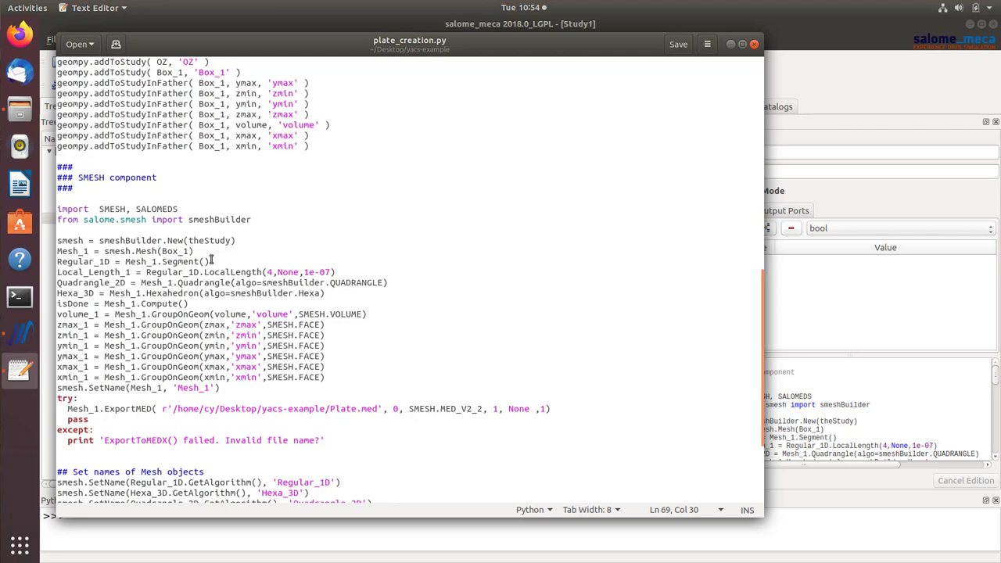
pyautogui.click(171, 251)
pyautogui.doubleClick(171, 251)
pyautogui.doubleClick(211, 324)
pyautogui.doubleClick(212, 335)
pyautogui.scroll(-3, 213, 381)
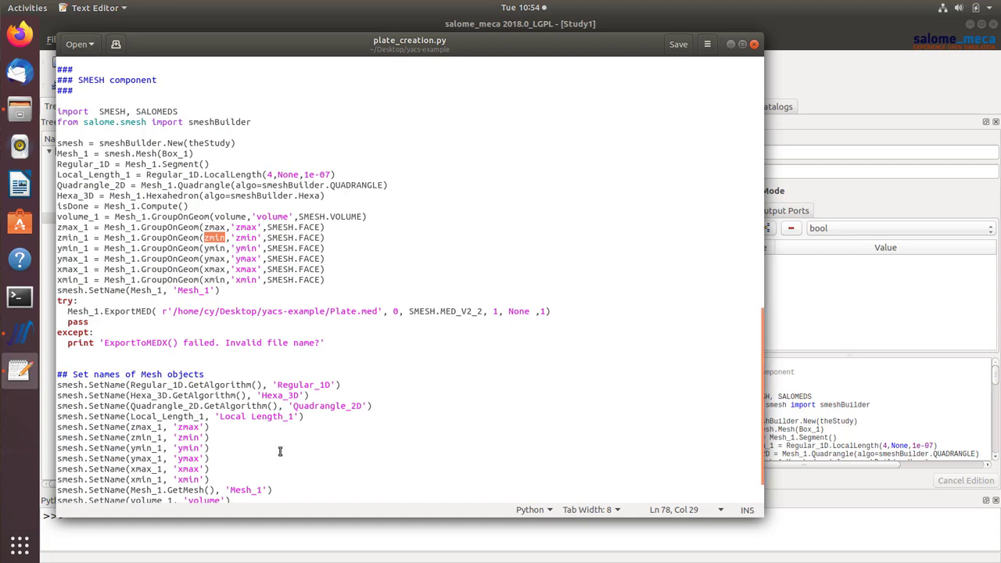
# - Check the volume group in the SMESH code, return to YACS, and add a first pyobj output port to geomNode
pyautogui.doubleClick(237, 216)
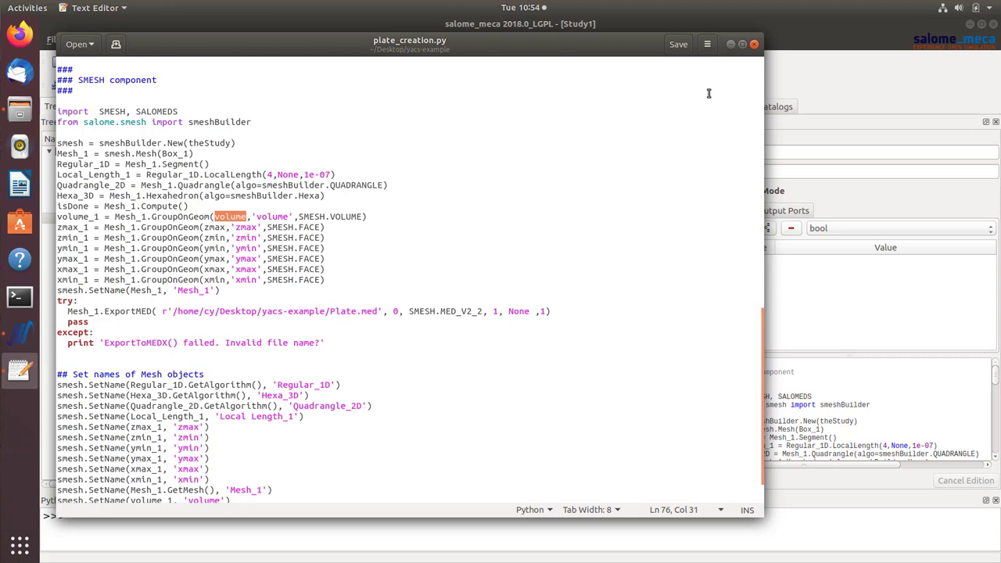
pyautogui.click(730, 44)
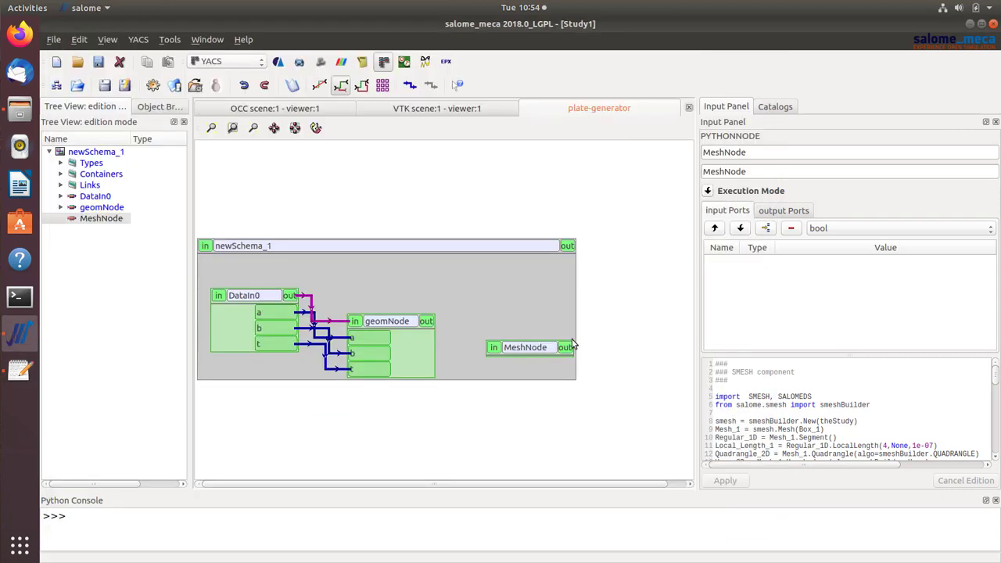
pyautogui.click(410, 327)
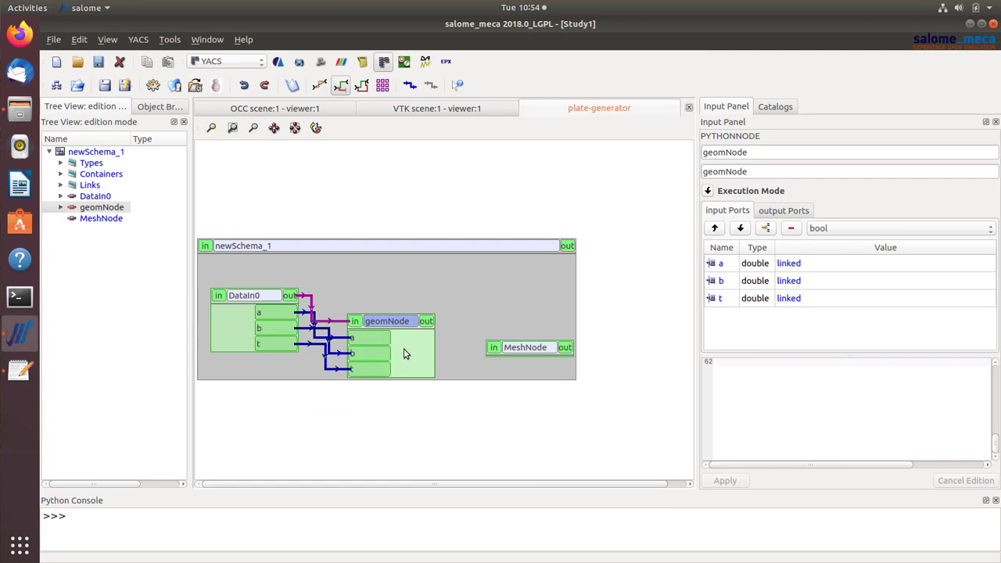
pyautogui.click(778, 212)
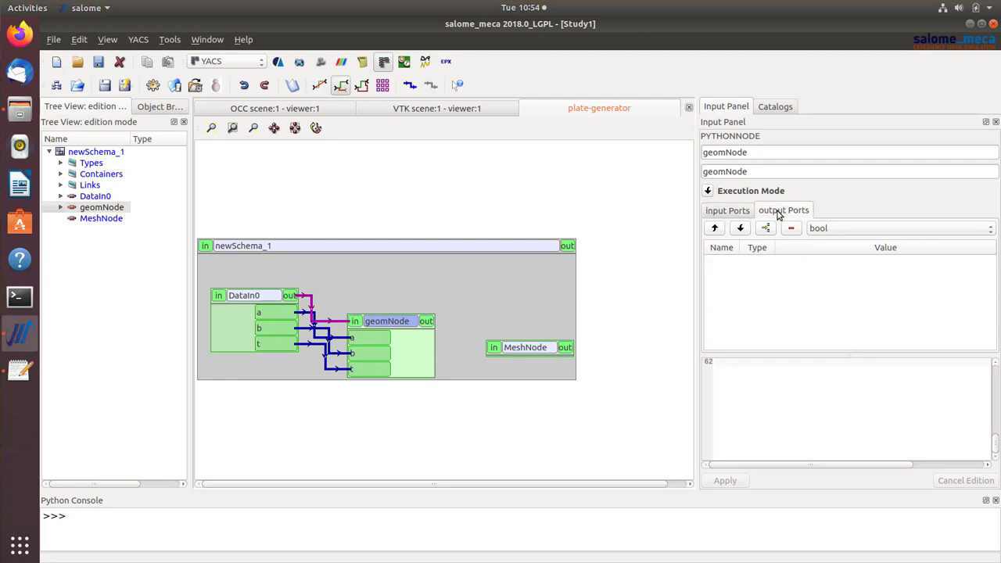
pyautogui.click(839, 228)
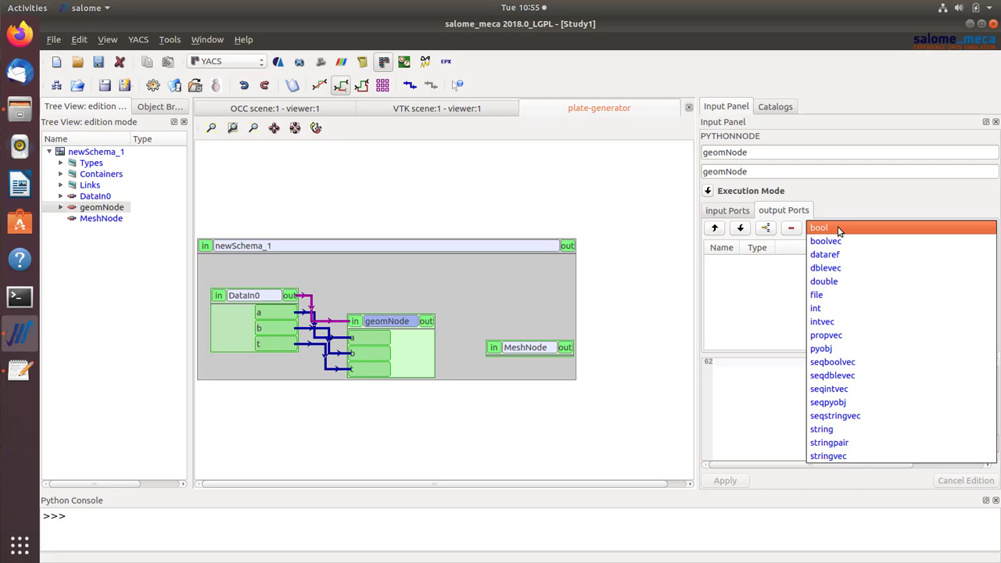
pyautogui.click(844, 349)
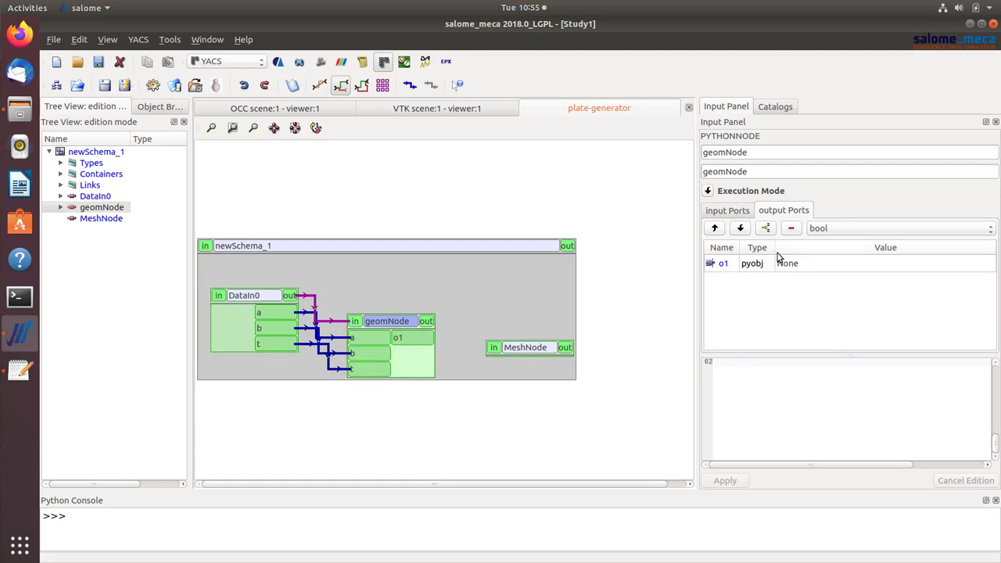
# - Add six more output ports of type pyobj to geomNode
pyautogui.click(860, 234)
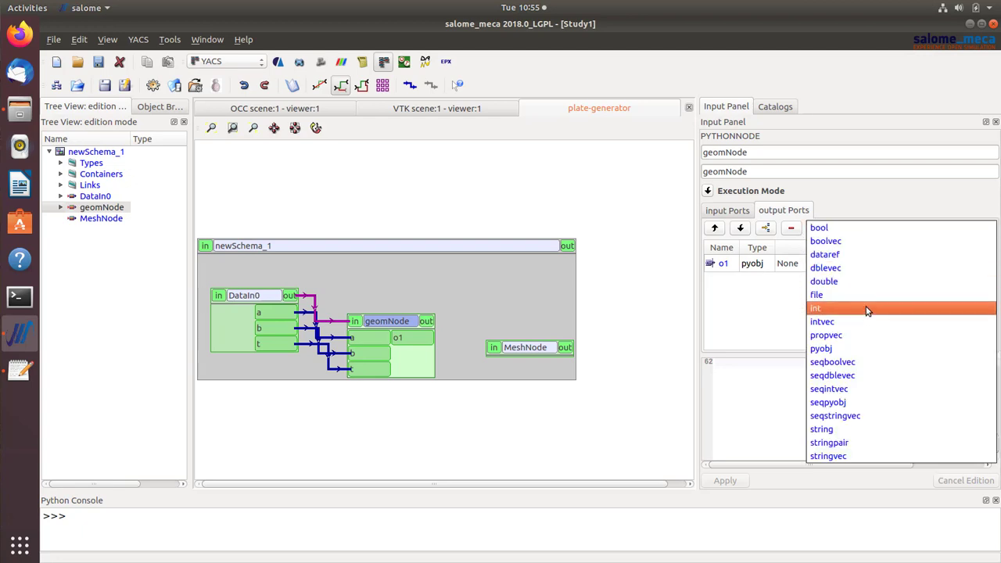
pyautogui.click(858, 364)
pyautogui.click(858, 229)
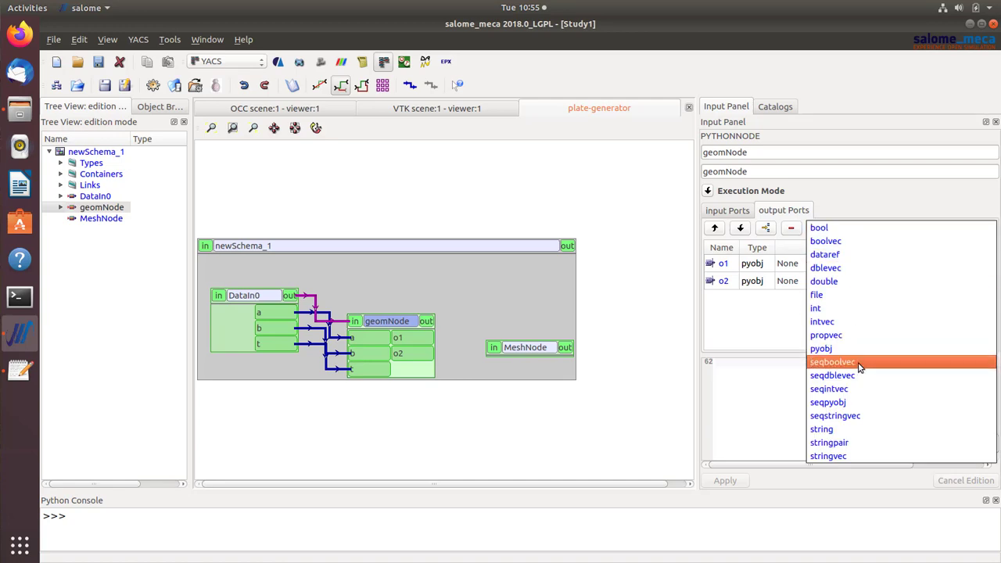
pyautogui.click(859, 350)
pyautogui.click(838, 232)
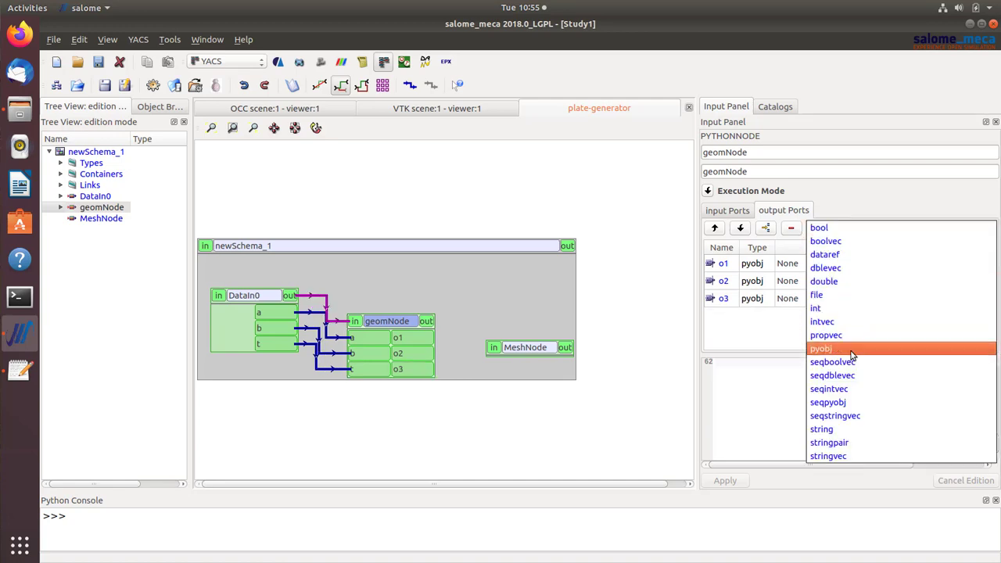
pyautogui.click(843, 348)
pyautogui.click(832, 233)
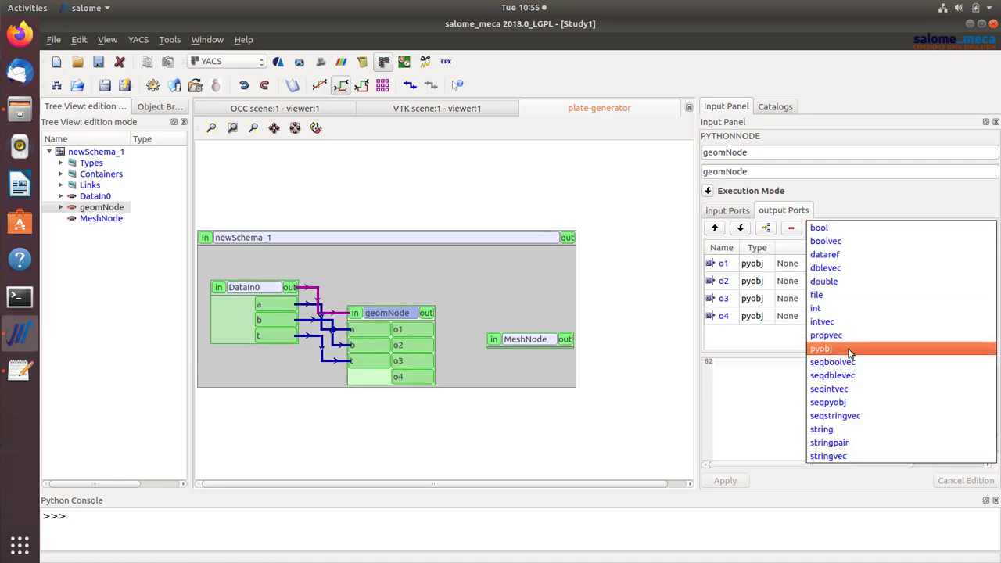
pyautogui.click(847, 349)
pyautogui.click(843, 229)
pyautogui.click(847, 352)
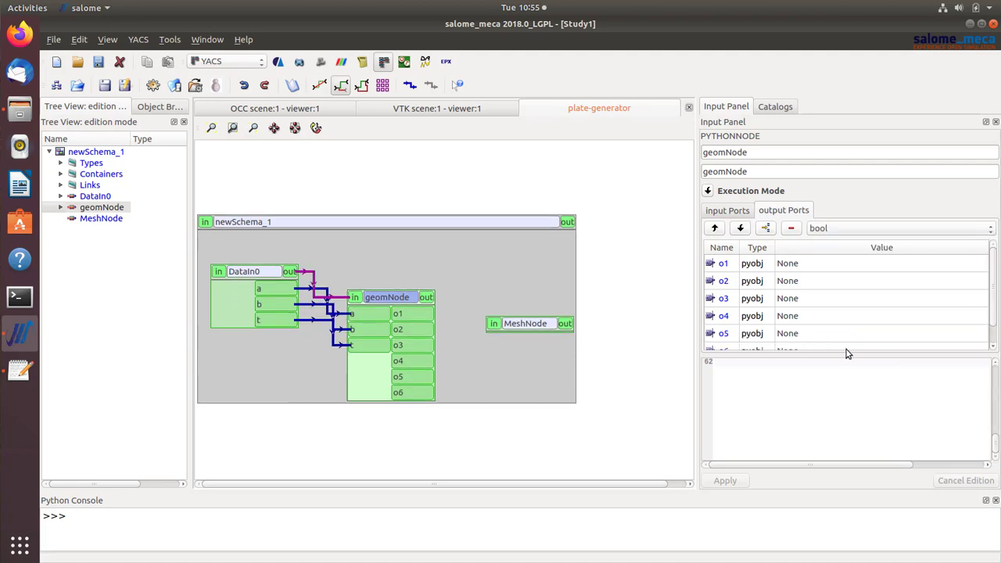
pyautogui.click(852, 233)
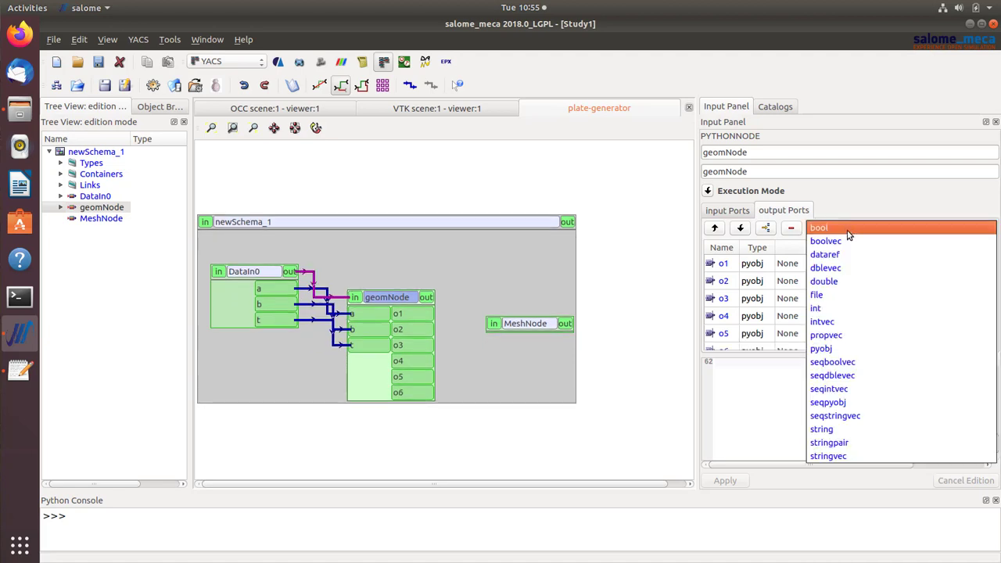
pyautogui.click(855, 356)
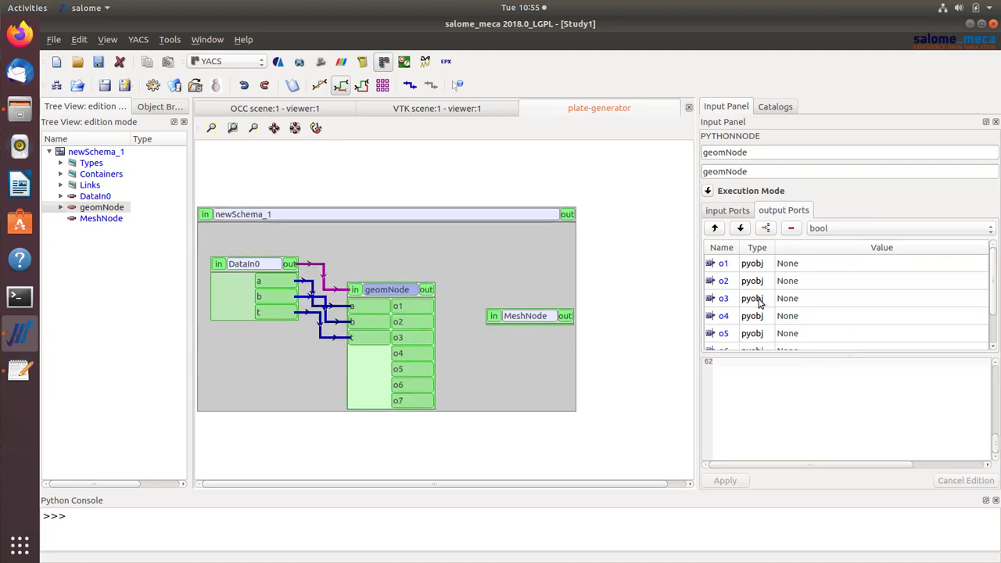
# - Rename the first four geomNode output ports xmin, xmax, ymin and ymax
pyautogui.doubleClick(724, 264)
pyautogui.write('xmin')
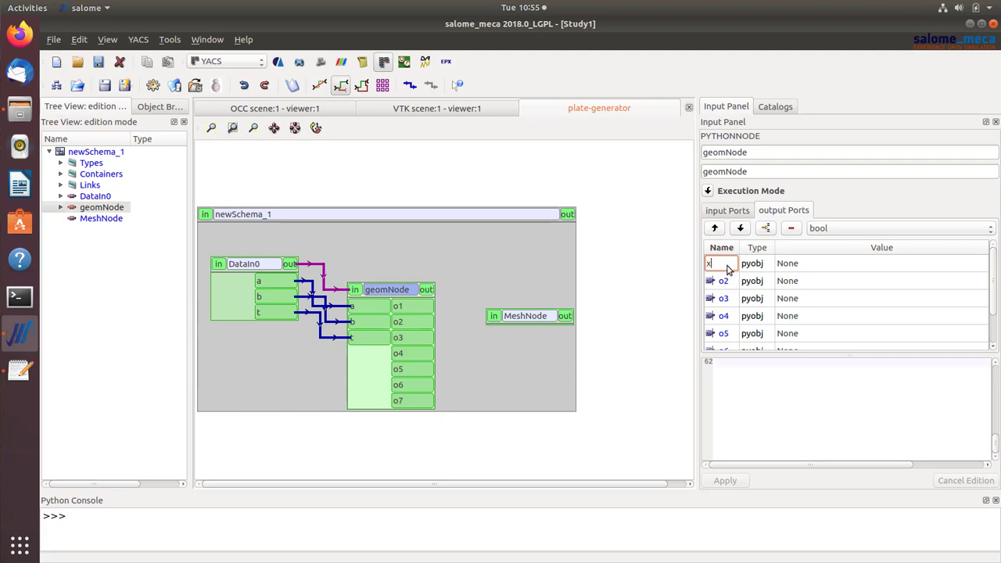
pyautogui.doubleClick(725, 281)
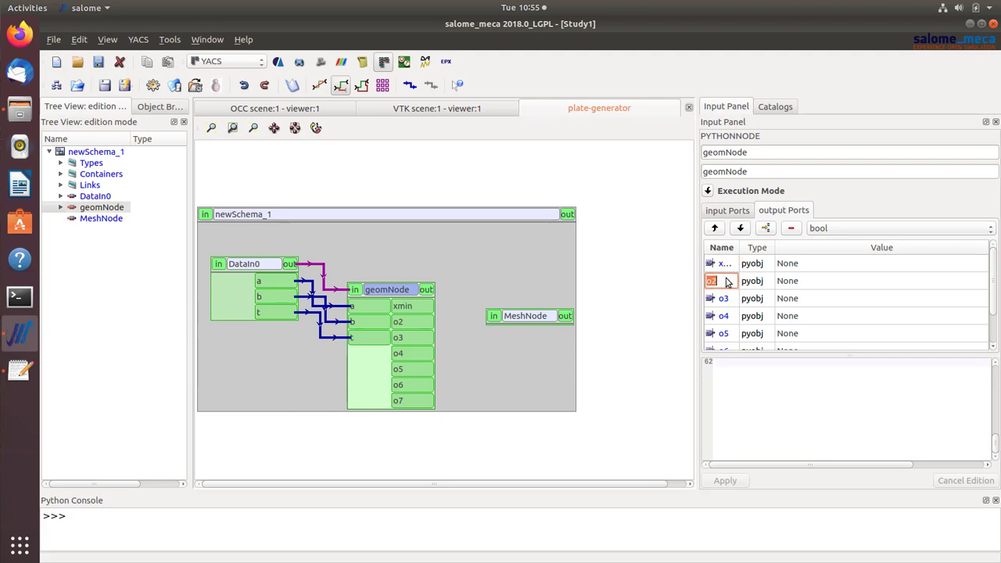
pyautogui.write('xmax')
pyautogui.doubleClick(728, 298)
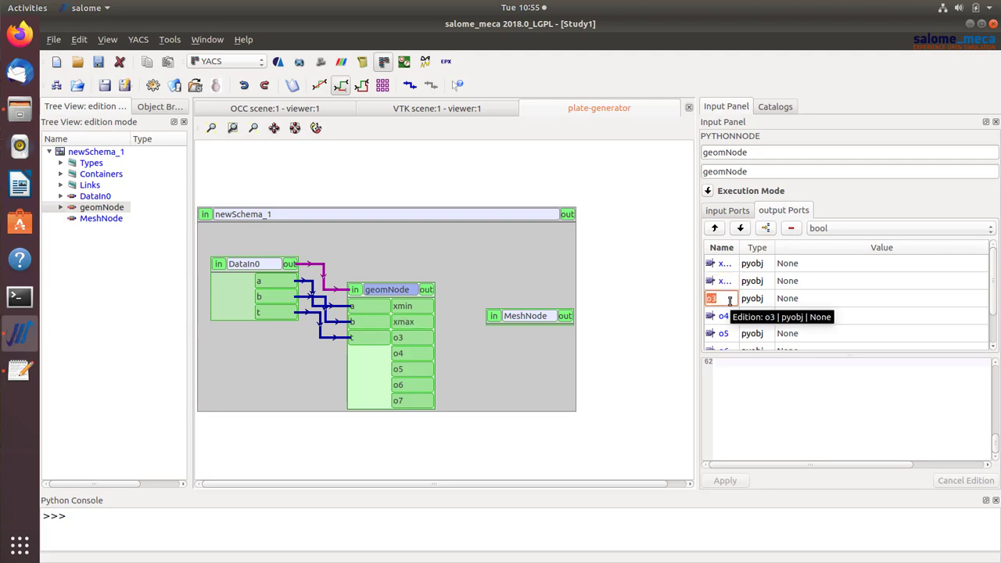
pyautogui.write('ymin')
pyautogui.doubleClick(728, 316)
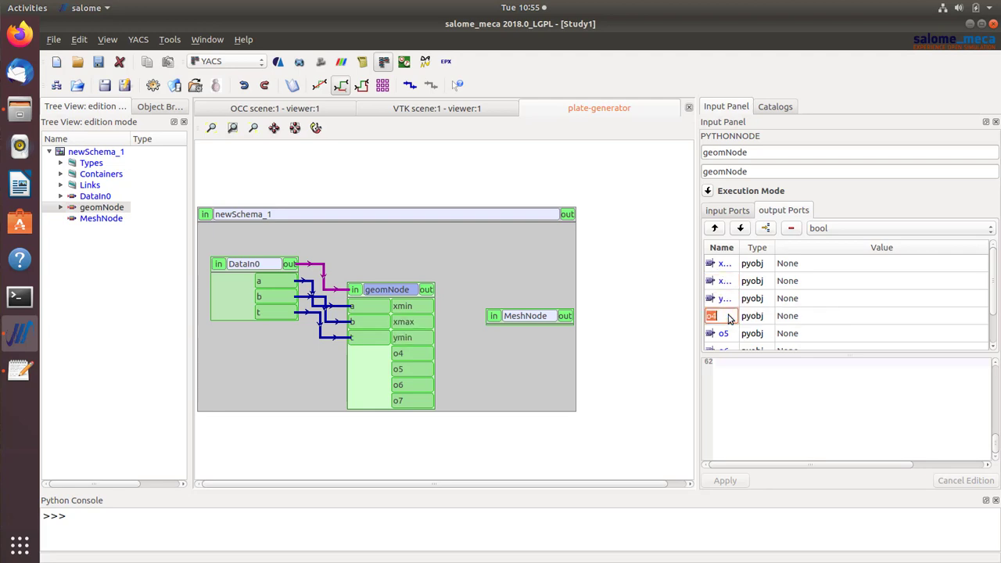
pyautogui.write('ymax')
# - Rename geomNode output ports o5 and o6 to zmin and zmax, widening the name column so the port names are readable
pyautogui.doubleClick(728, 336)
pyautogui.write('z')
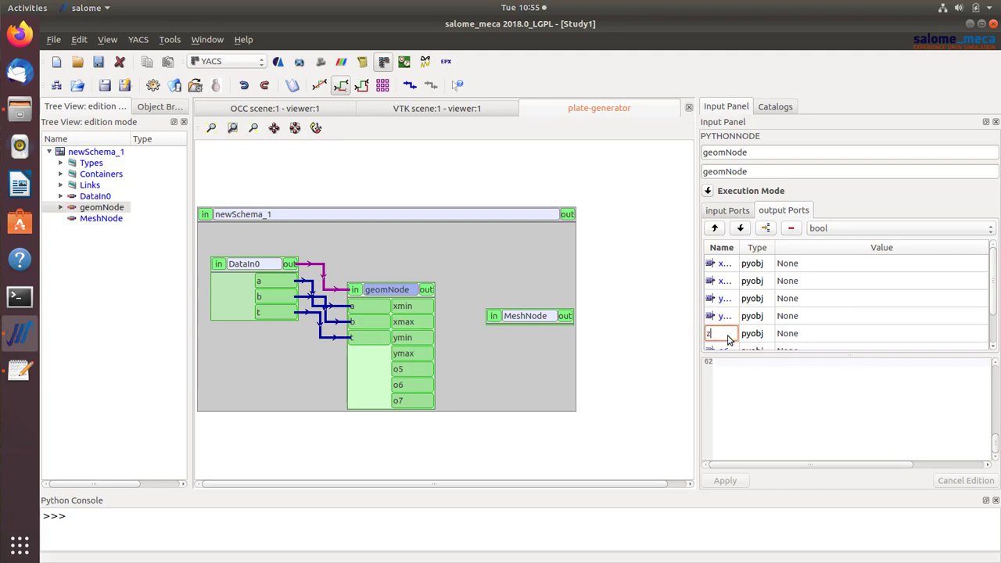
pyautogui.write('min')
pyautogui.press('Return')
pyautogui.scroll(-1, 726, 335)
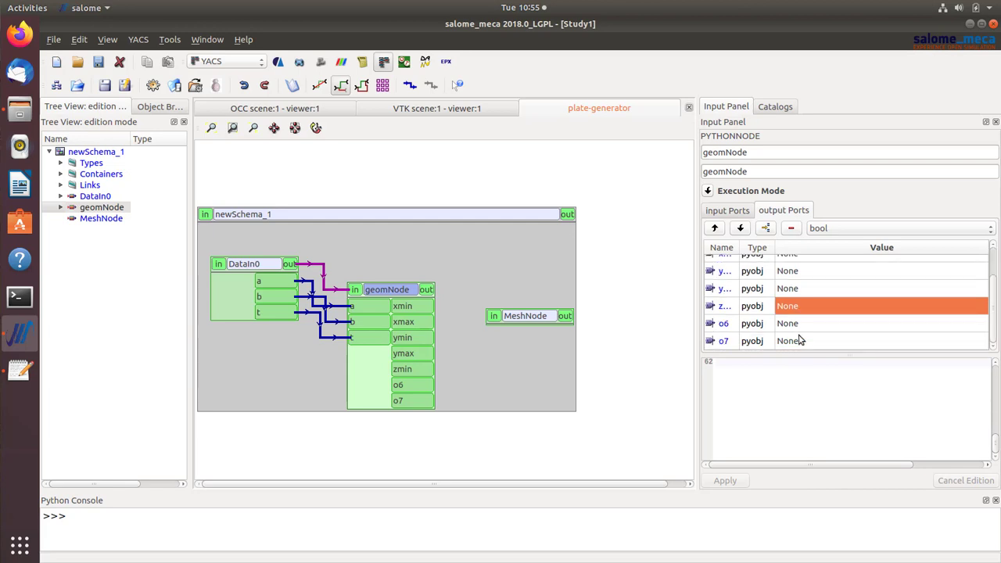
pyautogui.click(743, 246)
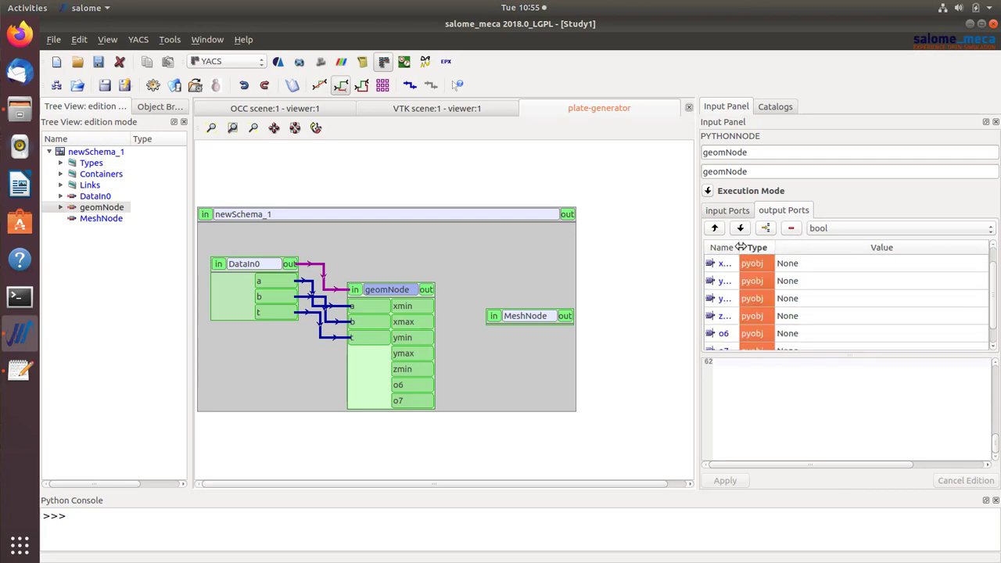
pyautogui.moveTo(741, 246); pyautogui.dragTo(789, 248)
pyautogui.scroll(-1, 755, 274)
pyautogui.click(734, 324)
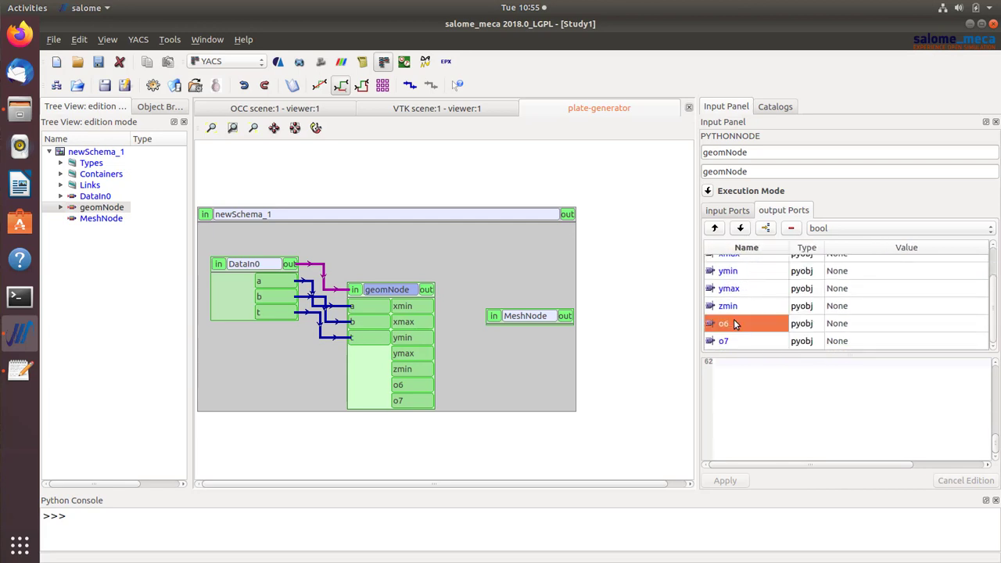
pyautogui.click(734, 324)
pyautogui.write('zmax')
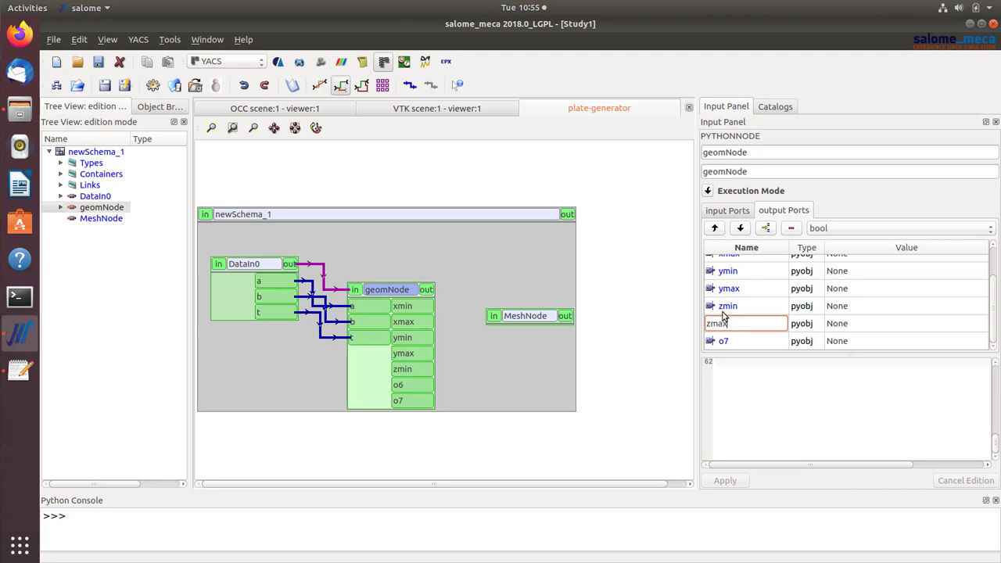
# - Rename the last geomNode output port, o7, to volume
pyautogui.click(739, 345)
pyautogui.click(740, 345)
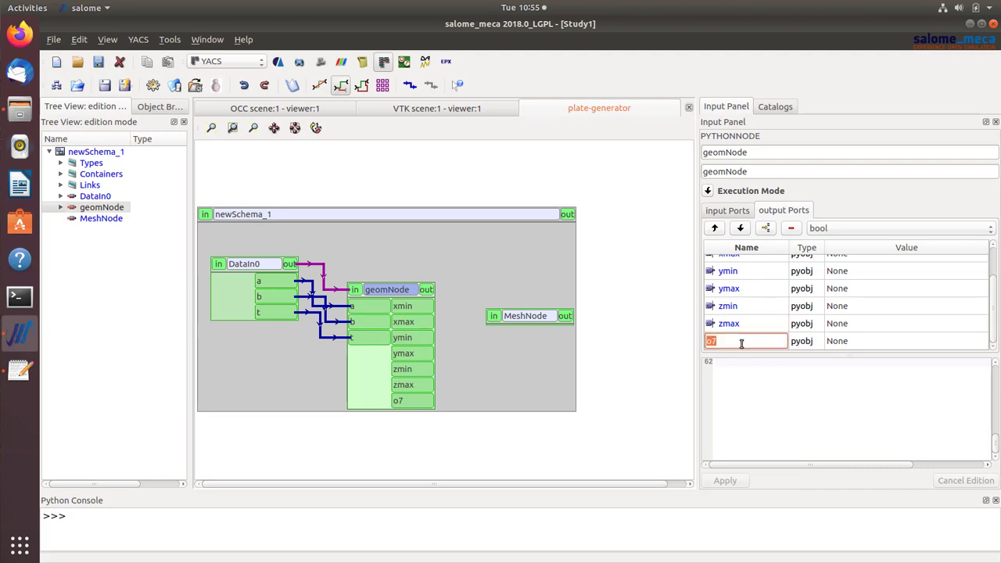
pyautogui.write('volum')
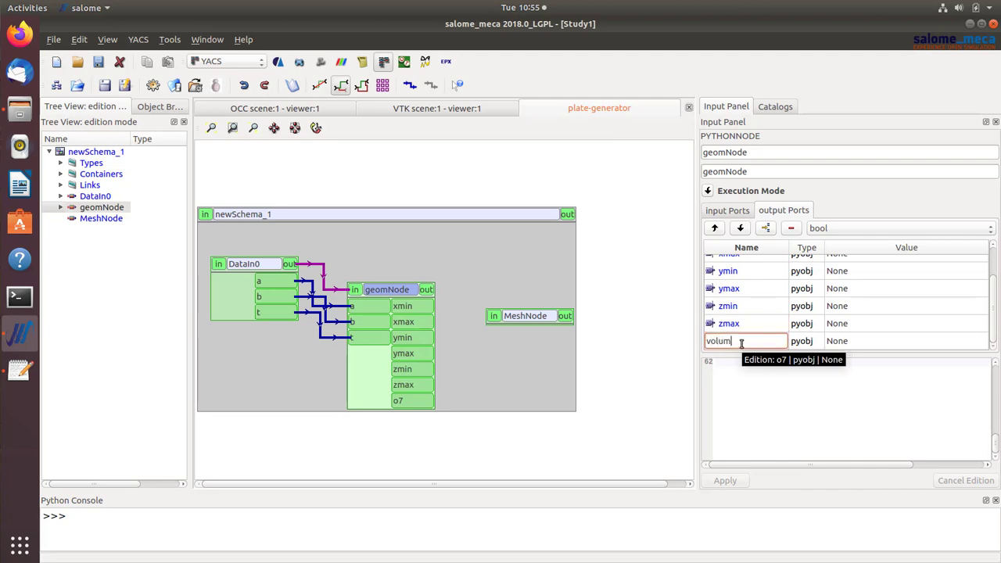
pyautogui.write('e')
pyautogui.click(751, 325)
pyautogui.click(758, 339)
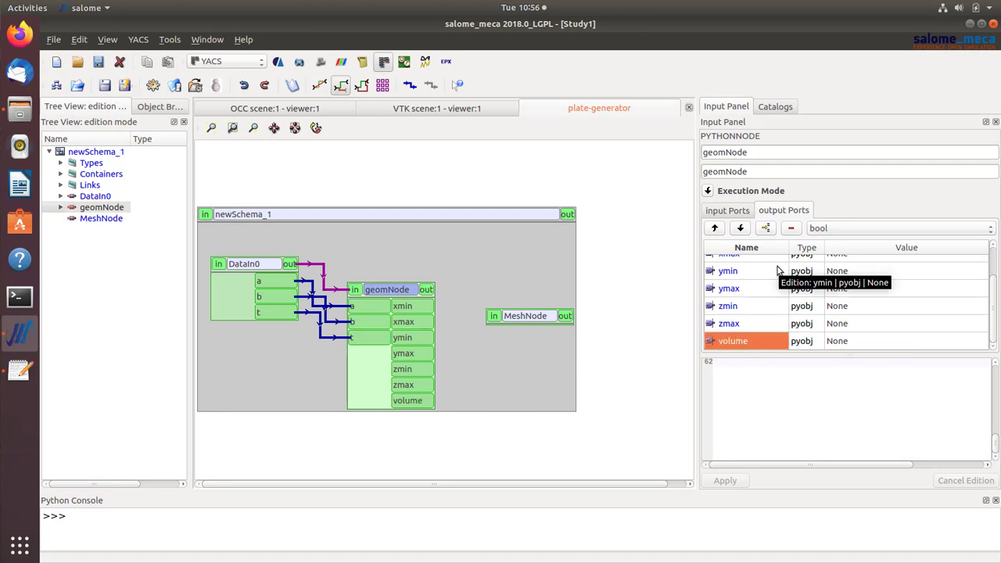
# - Check the MeshNode script's use of theStudy, and add a pyobj output port named theStudy to geomNode
pyautogui.click(527, 316)
pyautogui.scroll(14, 842, 395)
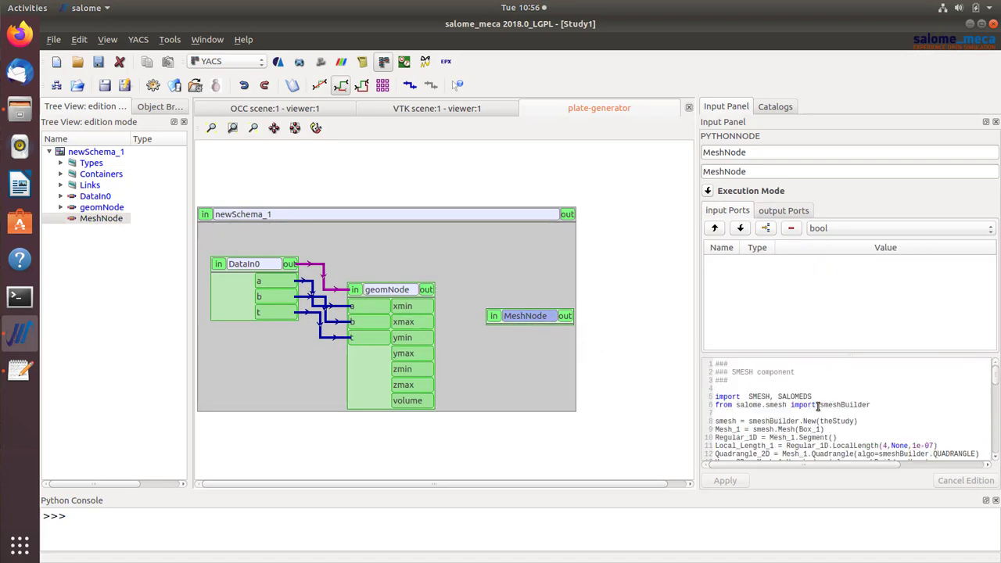
pyautogui.doubleClick(833, 421)
pyautogui.click(399, 295)
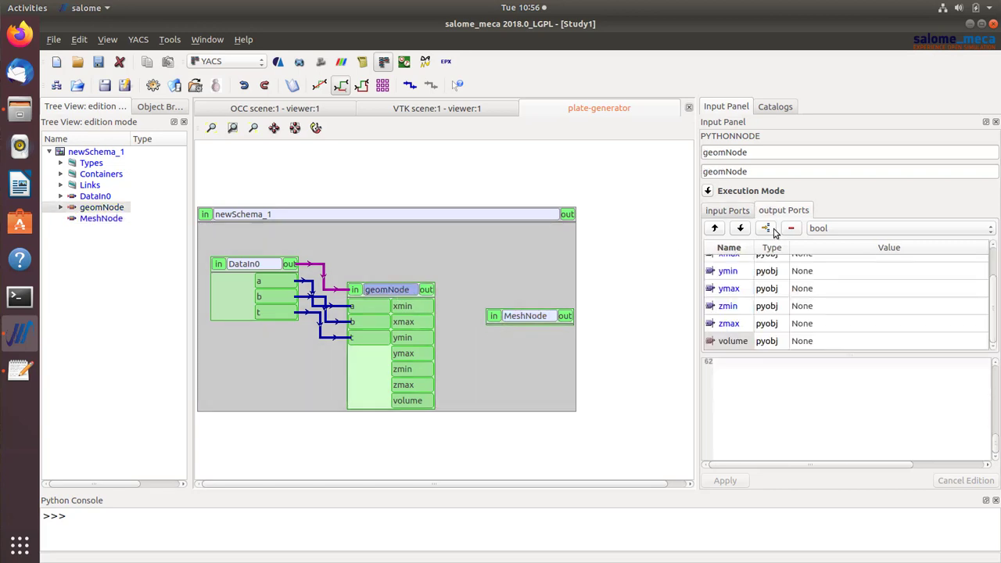
pyautogui.click(843, 228)
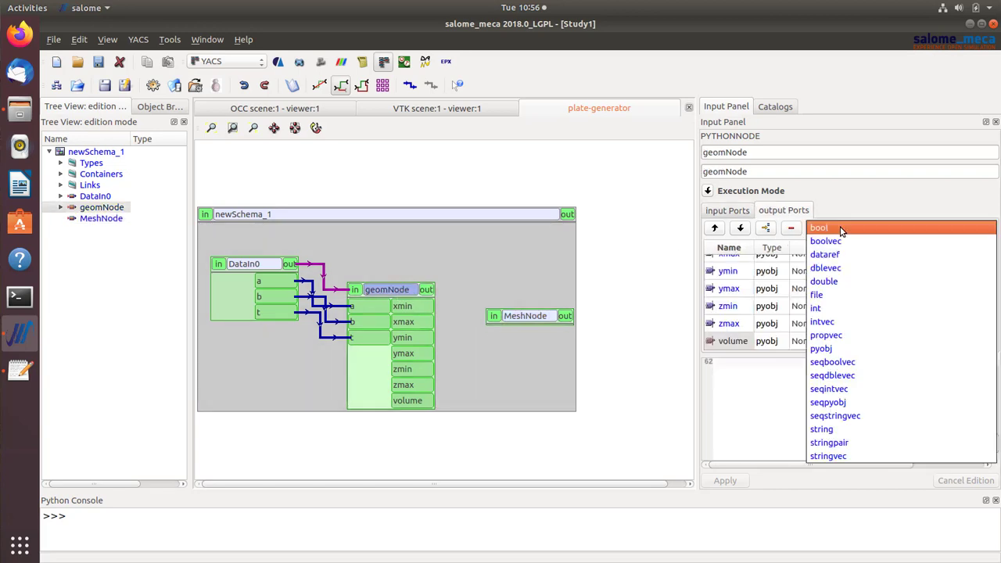
pyautogui.click(857, 341)
pyautogui.doubleClick(732, 342)
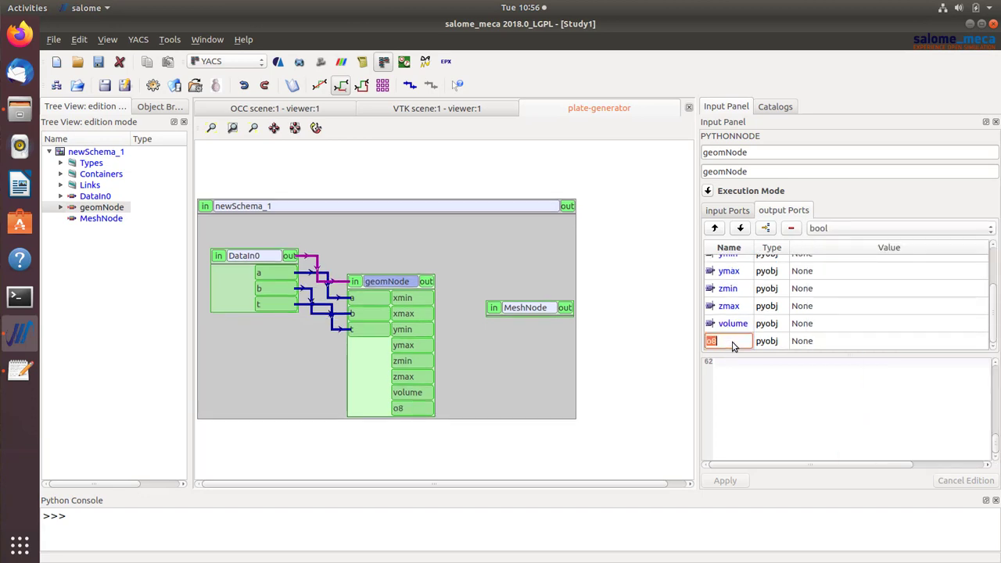
pyautogui.write('theStudy')
pyautogui.click(740, 323)
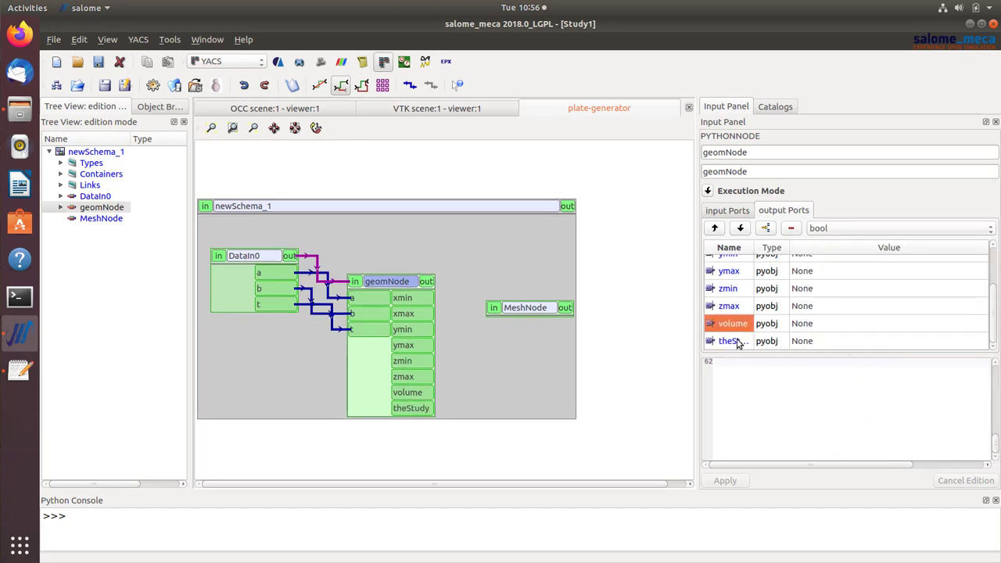
pyautogui.click(739, 343)
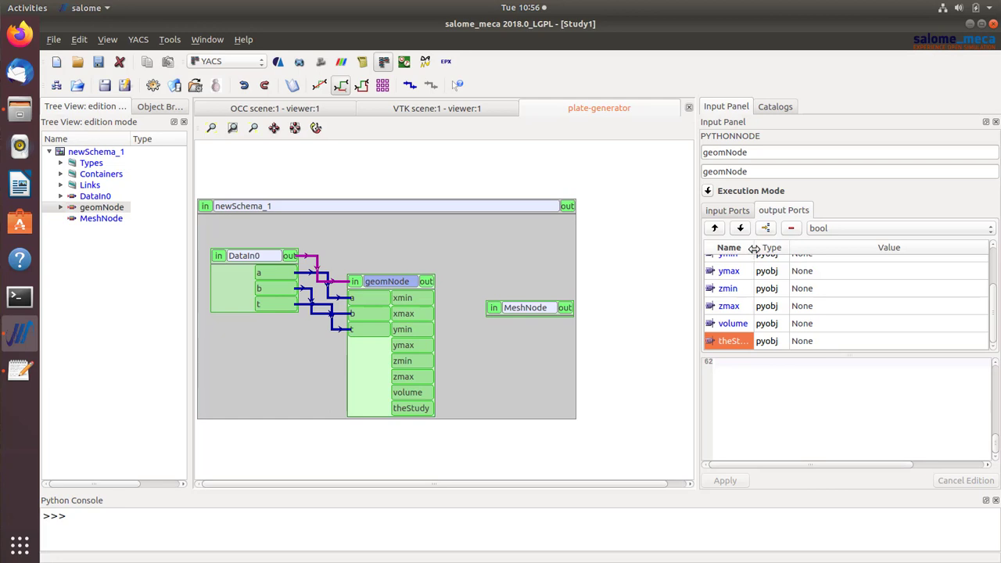
pyautogui.moveTo(754, 249); pyautogui.dragTo(777, 250)
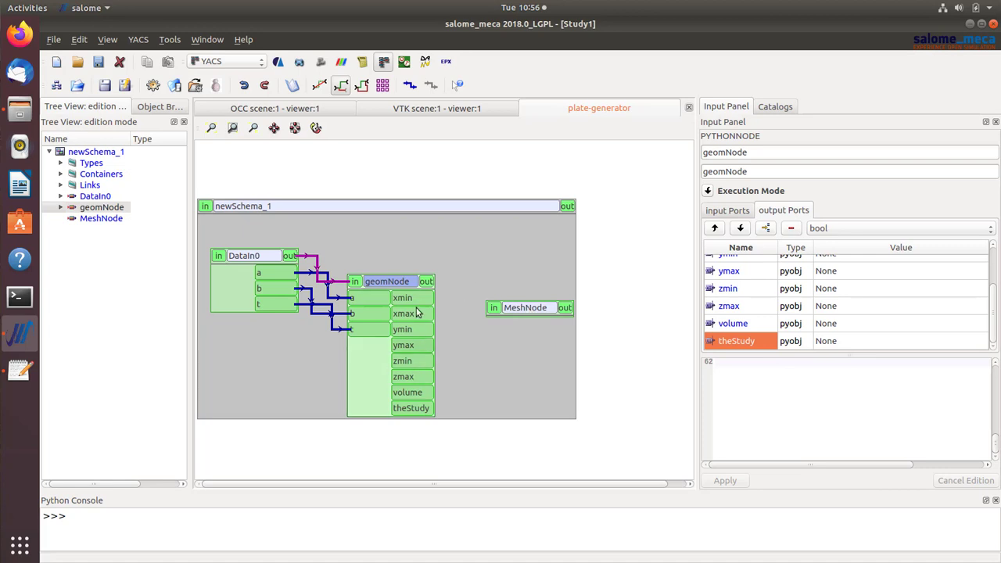
# - Add eight input ports of type pyobj to MeshNode
pyautogui.click(508, 310)
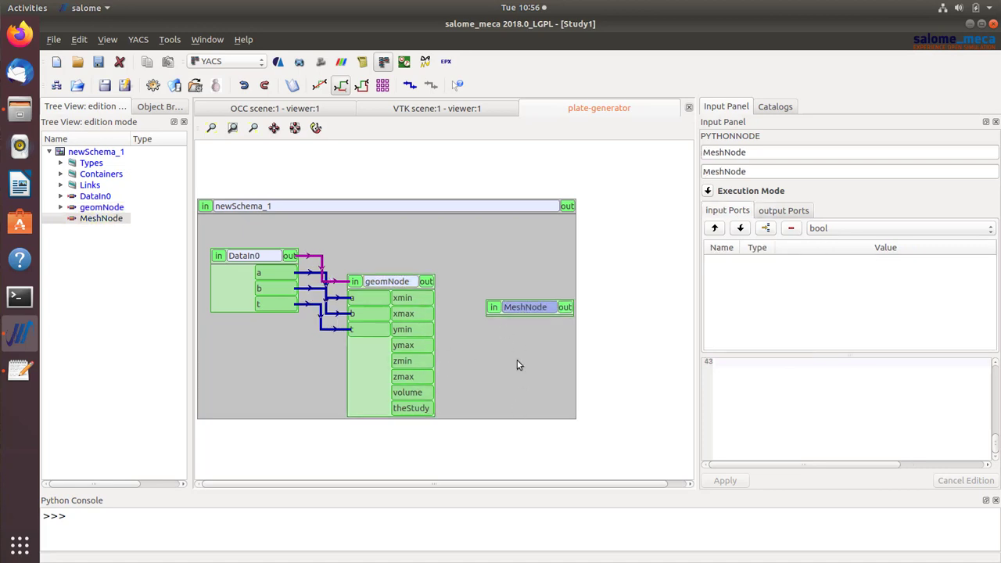
pyautogui.click(841, 227)
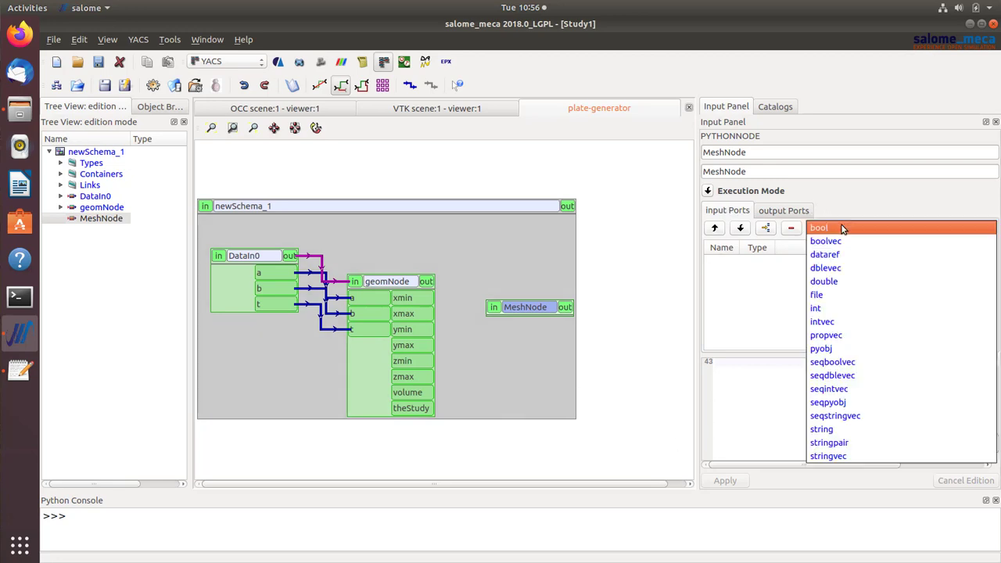
pyautogui.click(837, 348)
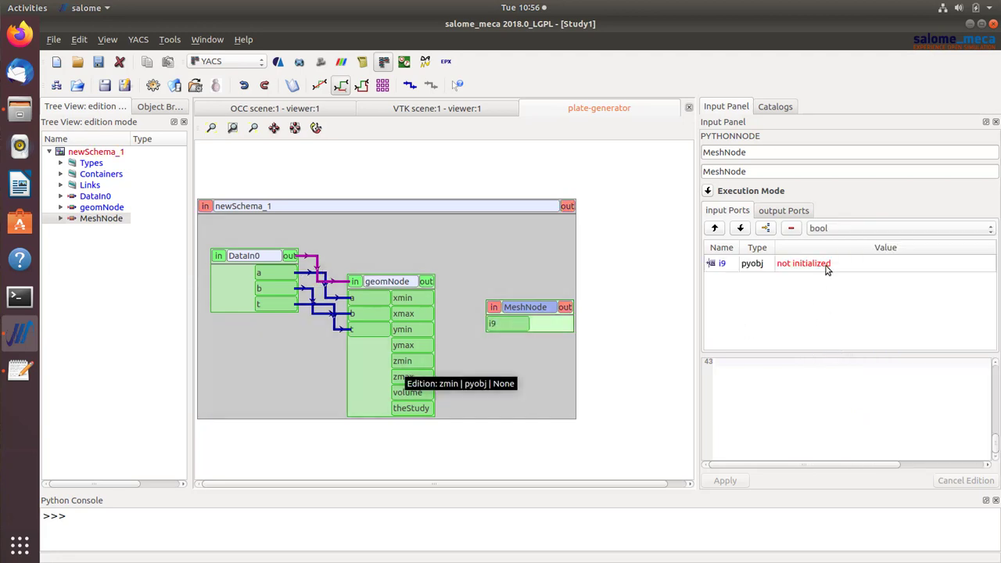
pyautogui.click(865, 227)
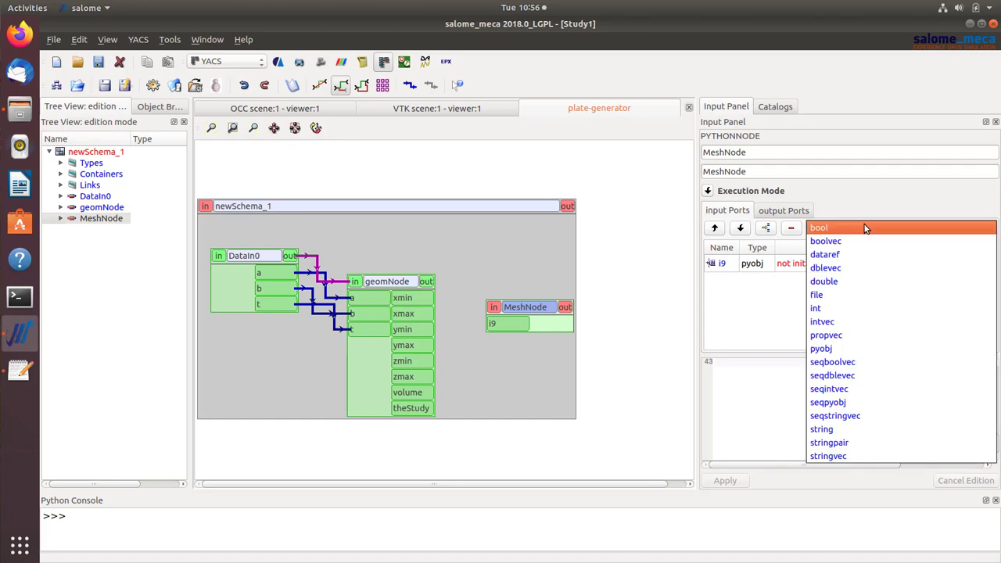
pyautogui.click(860, 349)
pyautogui.click(827, 232)
pyautogui.click(856, 350)
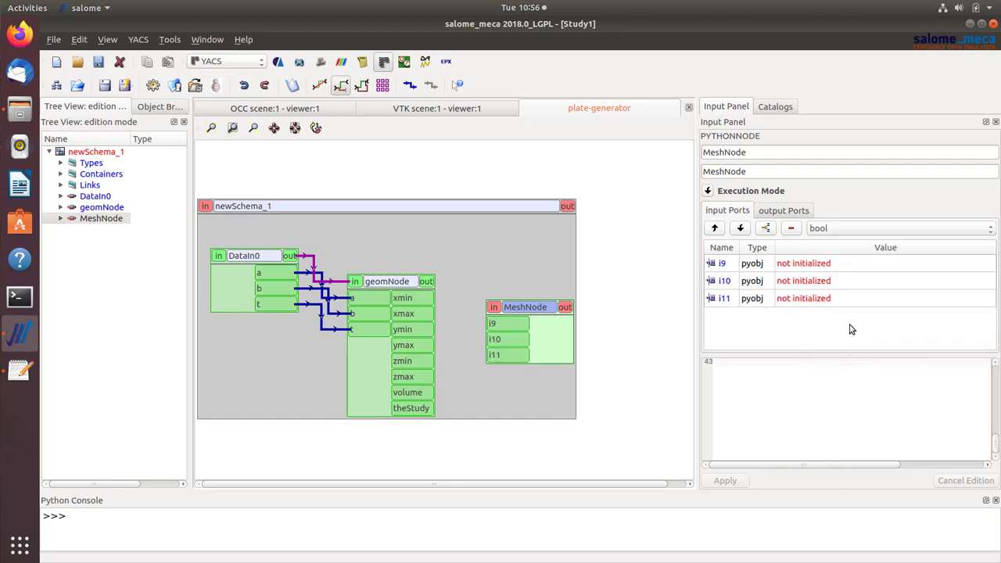
pyautogui.click(857, 229)
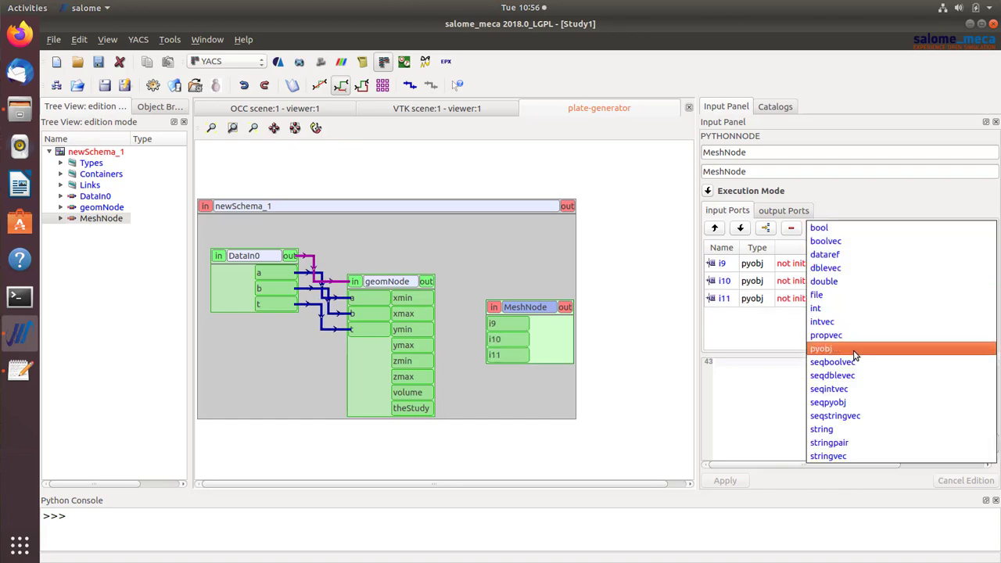
pyautogui.click(854, 351)
pyautogui.click(854, 230)
pyautogui.click(855, 349)
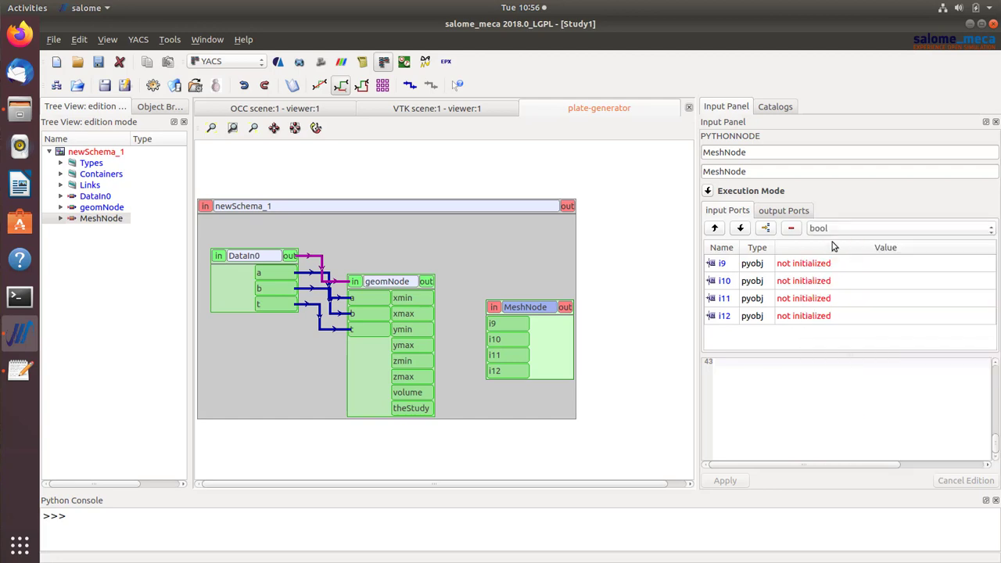
pyautogui.click(833, 228)
pyautogui.click(848, 348)
pyautogui.click(822, 229)
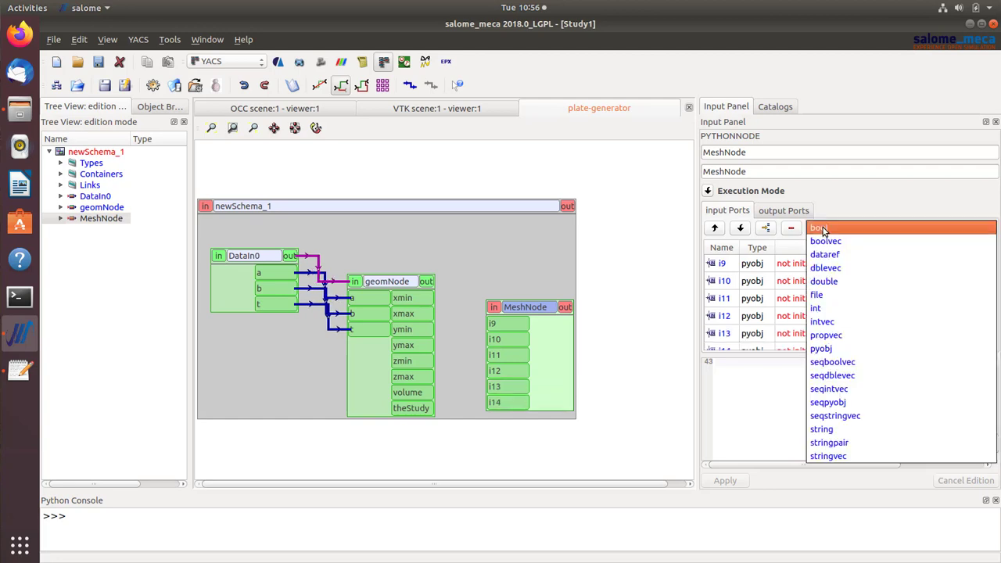
pyautogui.click(855, 348)
pyautogui.click(830, 228)
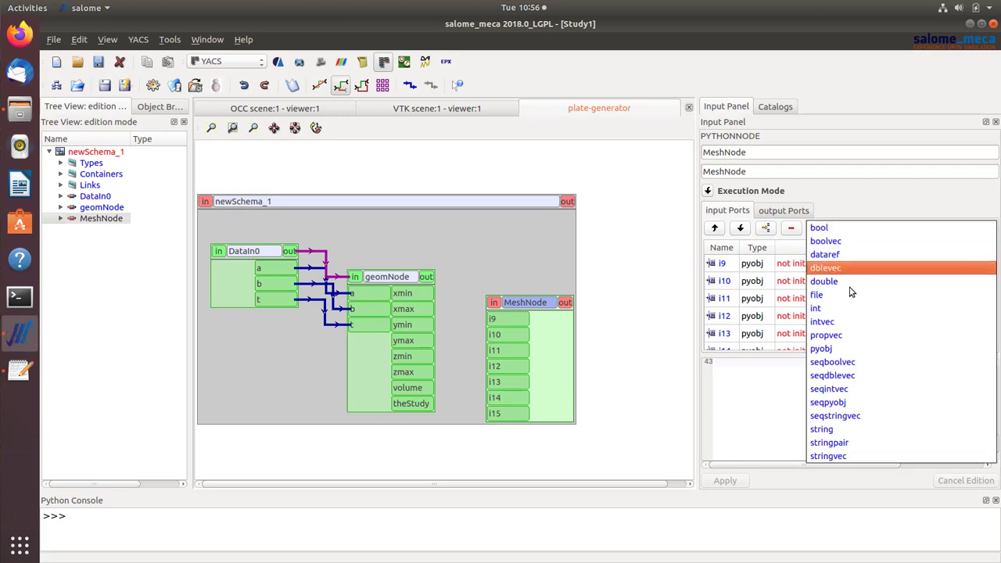
pyautogui.click(849, 345)
# - Rename the first four MeshNode input ports xmin, xmax, ymin and ymax
pyautogui.doubleClick(729, 269)
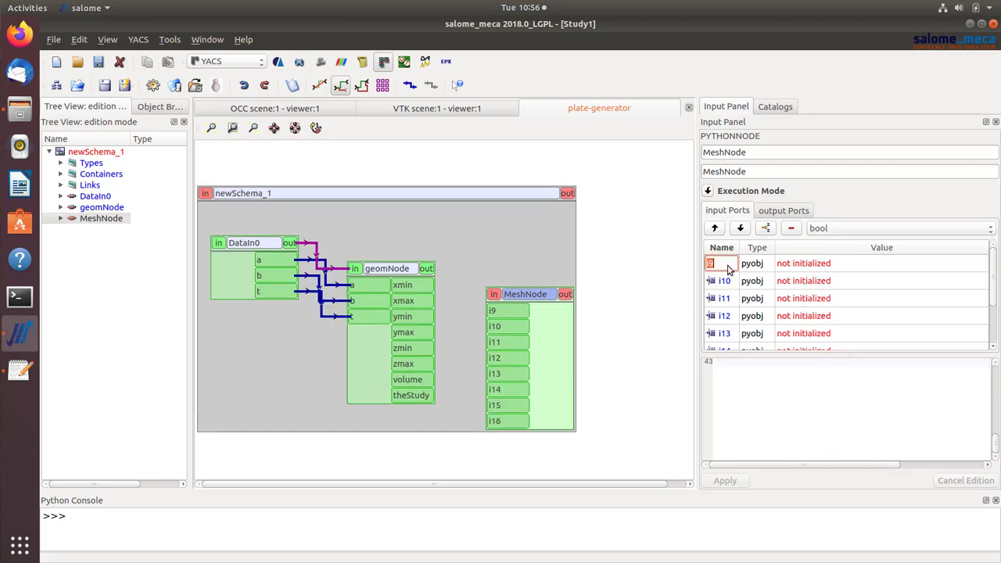
pyautogui.write('xmin')
pyautogui.doubleClick(731, 282)
pyautogui.write('xmax')
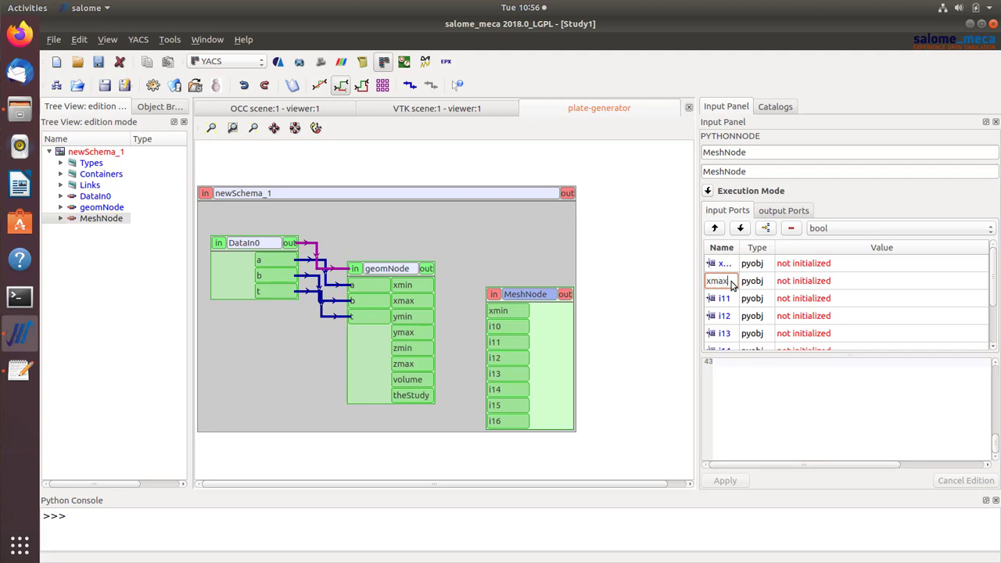
pyautogui.doubleClick(720, 300)
pyautogui.write('ymin')
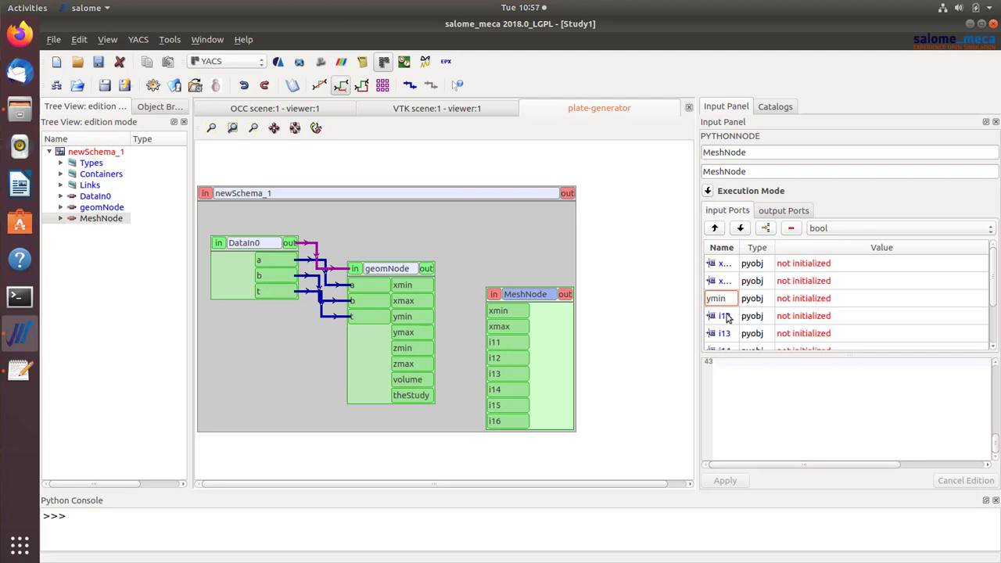
pyautogui.doubleClick(725, 316)
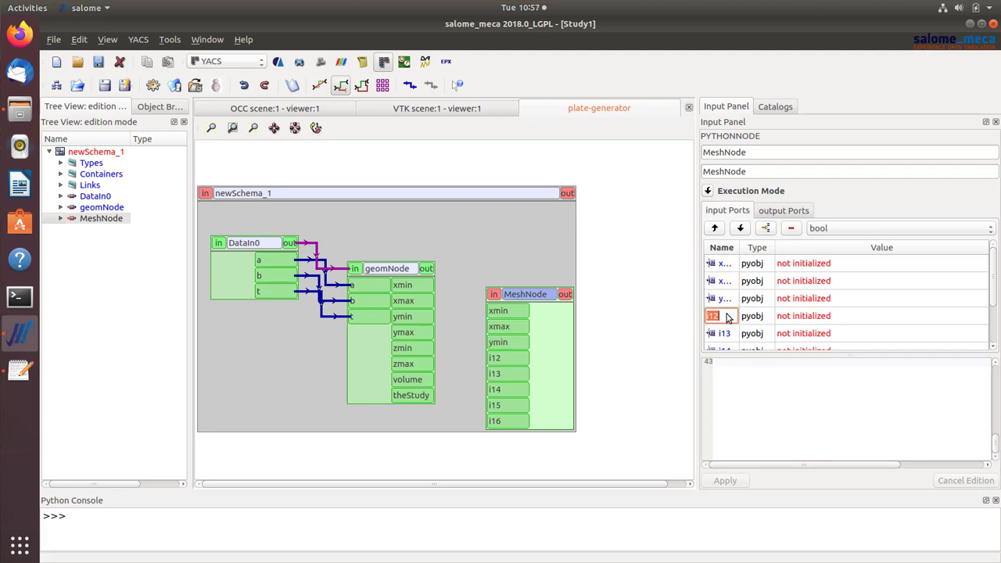
pyautogui.write('ymax')
pyautogui.press('Return')
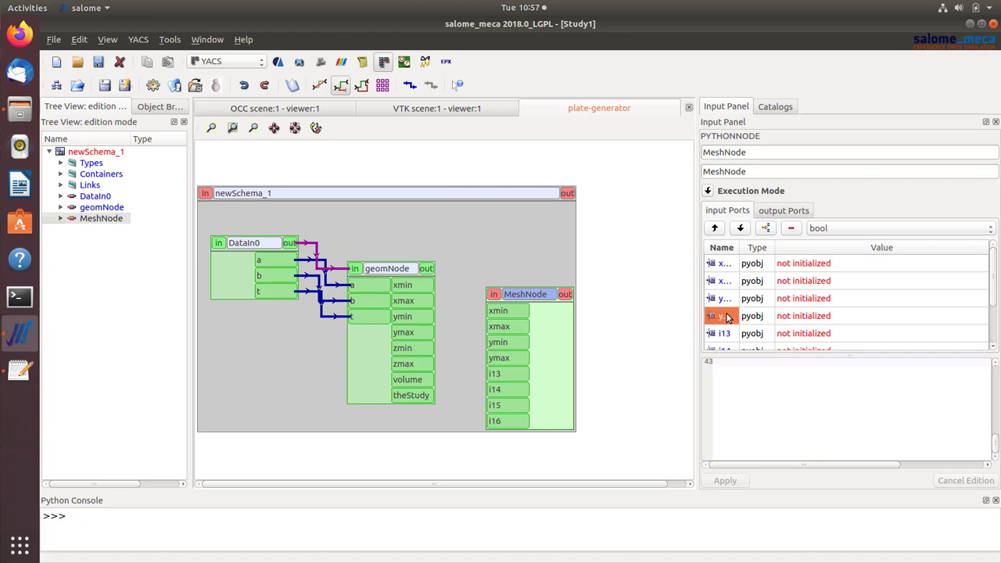
# - Rename the fifth and sixth MeshNode input ports zmin and zmax
pyautogui.doubleClick(724, 335)
pyautogui.write('zmin')
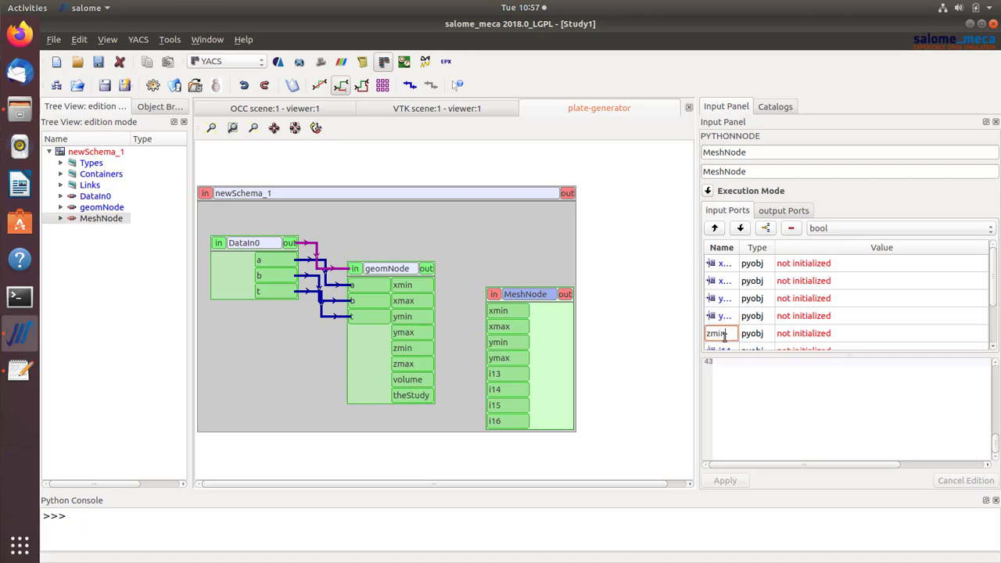
pyautogui.press('Return')
pyautogui.scroll(-1, 724, 341)
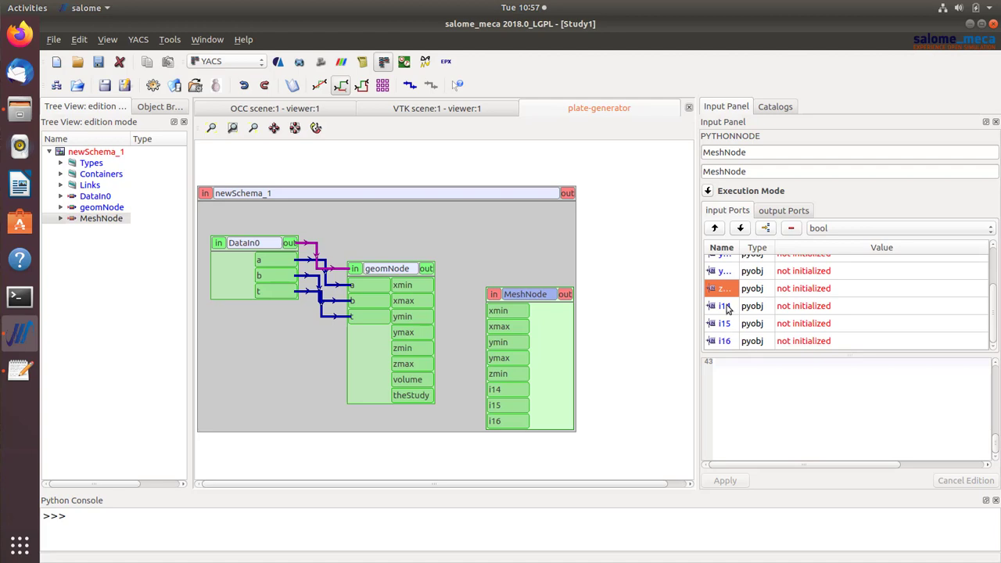
pyautogui.doubleClick(725, 306)
pyautogui.write('zmax')
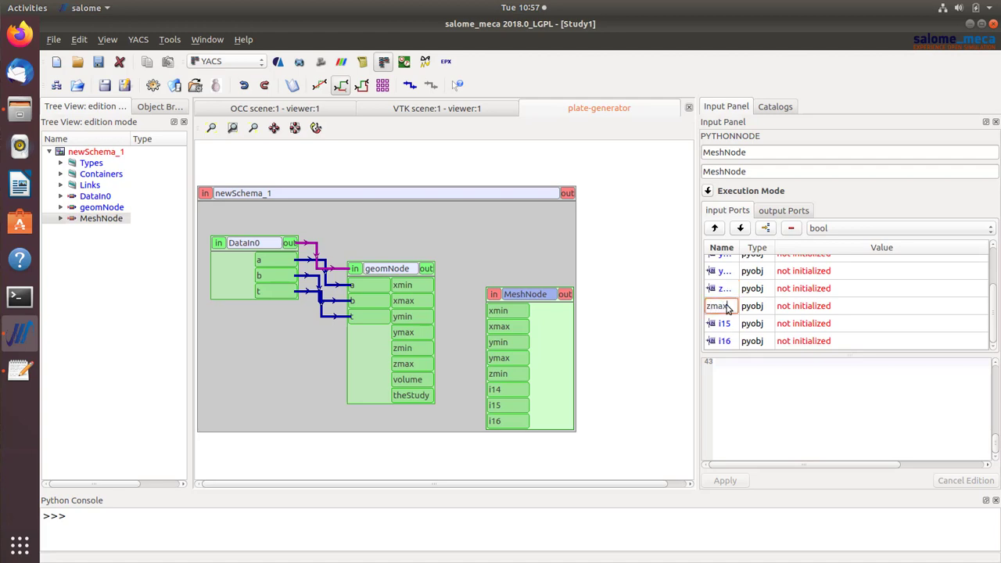
pyautogui.press('Return')
# - Widen the port name column and rename the last two MeshNode input ports volume and theStudy
pyautogui.moveTo(738, 248); pyautogui.dragTo(768, 249)
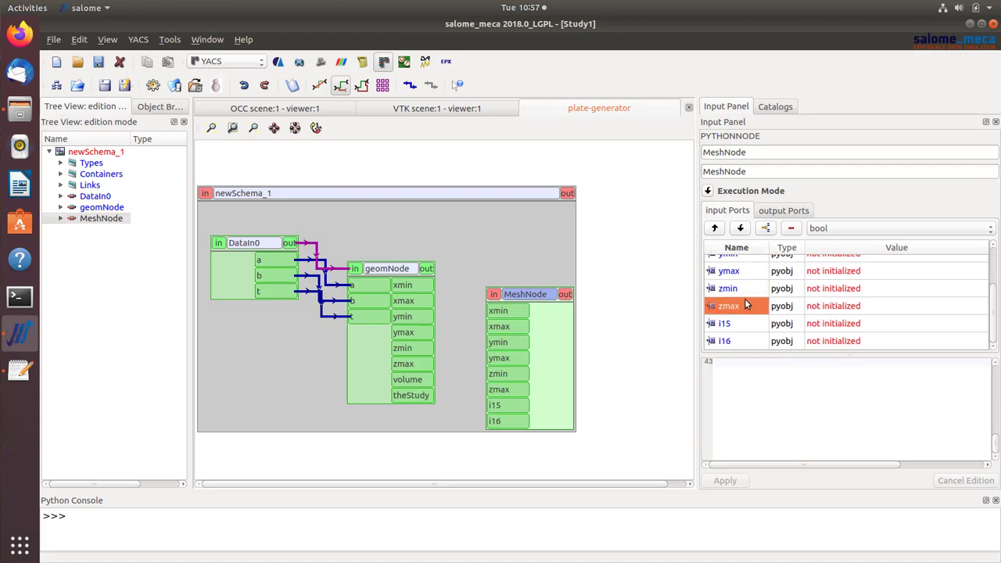
pyautogui.doubleClick(741, 324)
pyautogui.write('volume')
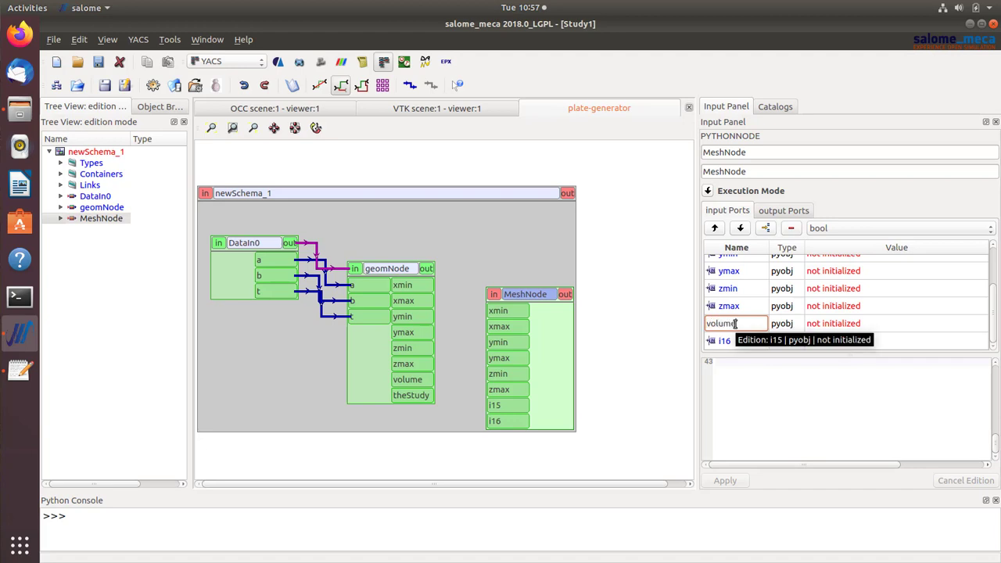
pyautogui.press('Return')
pyautogui.click(726, 341)
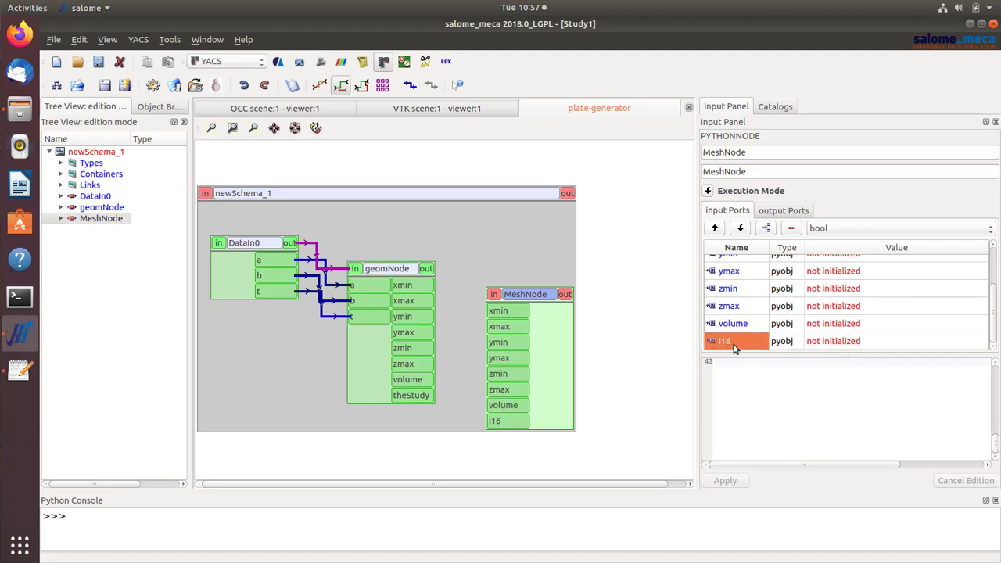
pyautogui.click(728, 341)
pyautogui.write('theStudy')
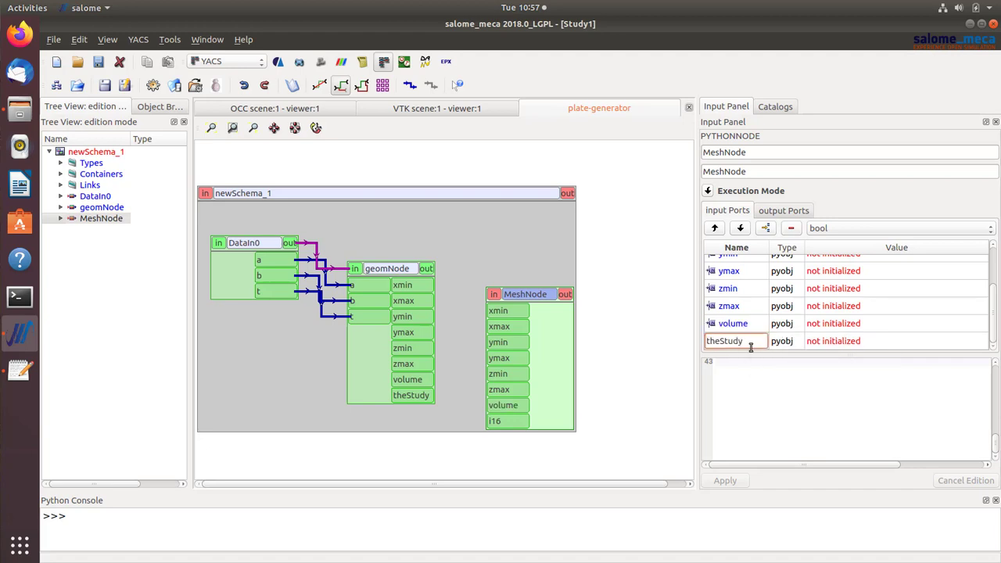
pyautogui.press('Return')
# - Link geomNode's outputs xmin, xmax, ymin, ymax, zmin, zmax, volume and theStudy to the MeshNode inputs of the same names
pyautogui.moveTo(402, 285); pyautogui.dragTo(483, 325)
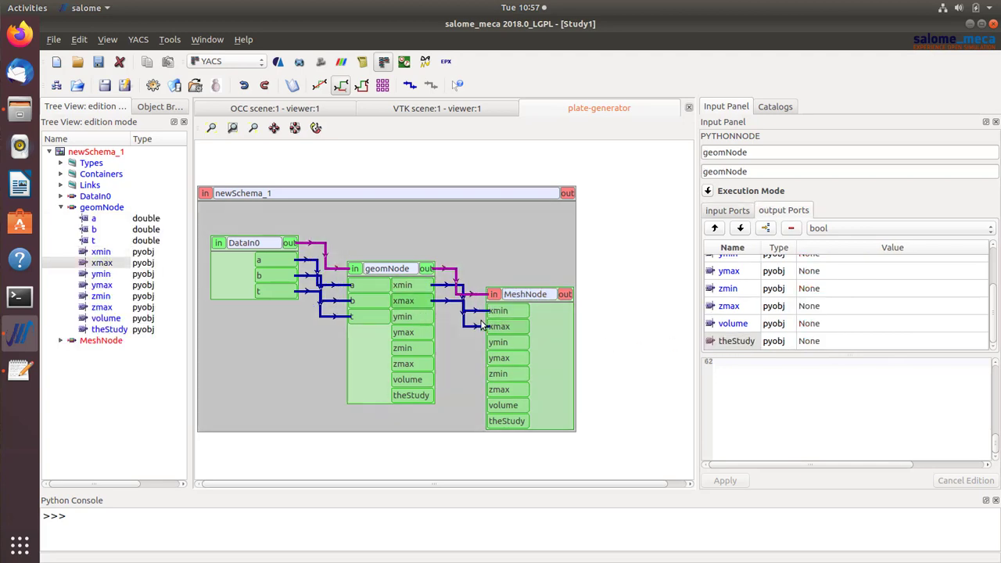
pyautogui.moveTo(402, 316); pyautogui.dragTo(495, 358)
pyautogui.moveTo(403, 348); pyautogui.dragTo(498, 374)
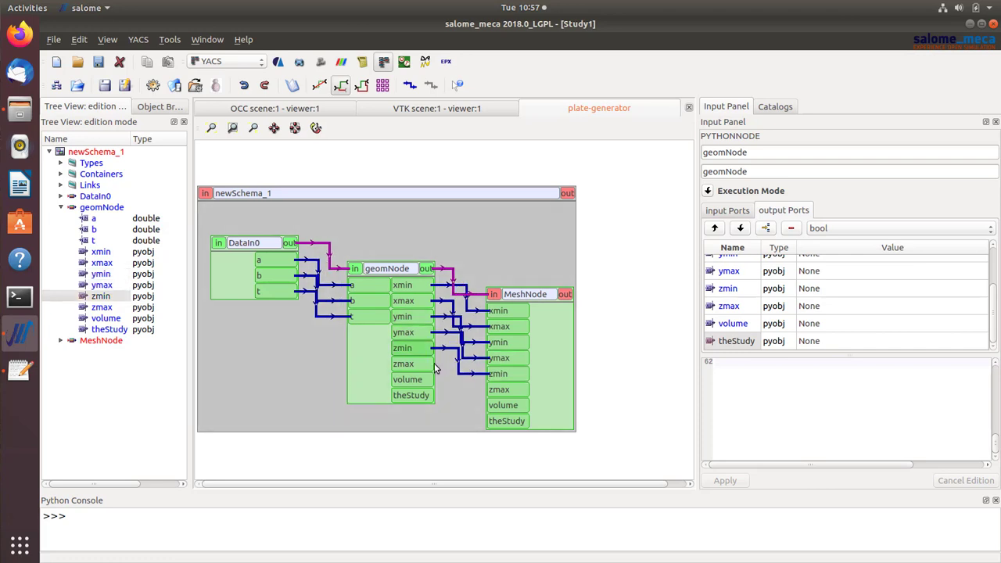
pyautogui.moveTo(436, 368); pyautogui.dragTo(497, 389)
pyautogui.moveTo(429, 379); pyautogui.dragTo(499, 421)
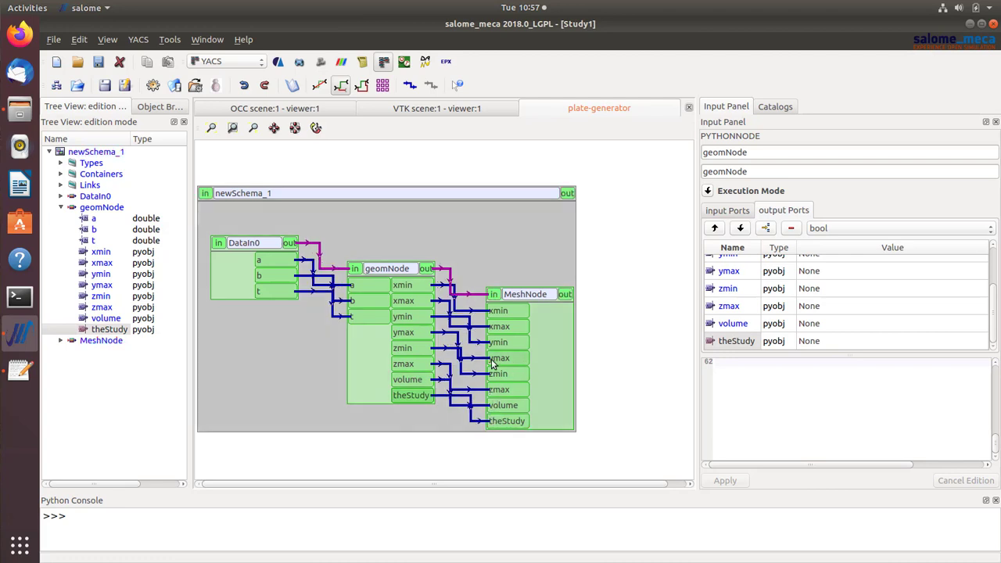
pyautogui.scroll(-1, 504, 353)
pyautogui.scroll(1, 518, 352)
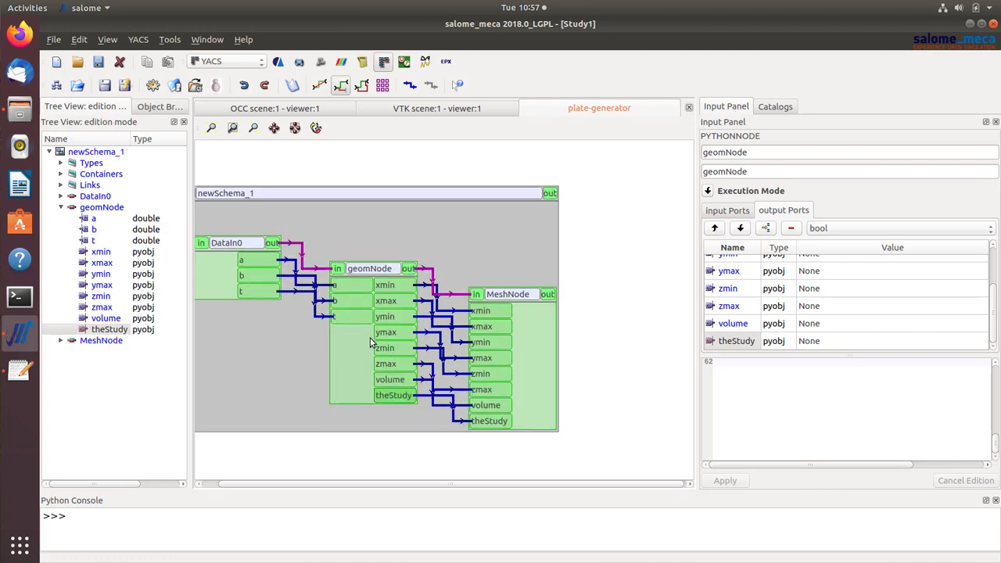
# - Save the study as Study1 in the yacs-example folder and save the plate-generator schema
pyautogui.click(100, 62)
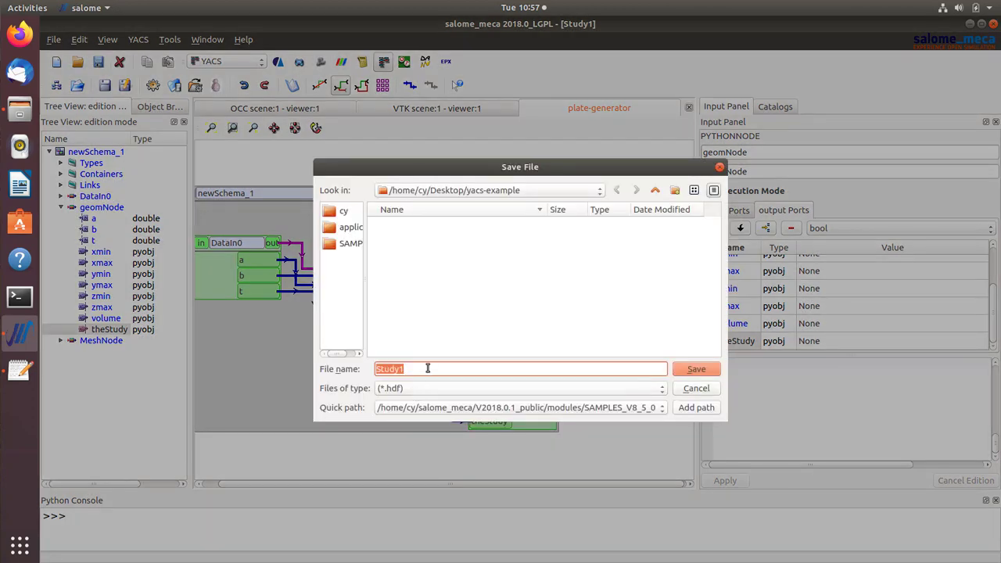
pyautogui.click(428, 368)
pyautogui.click(692, 377)
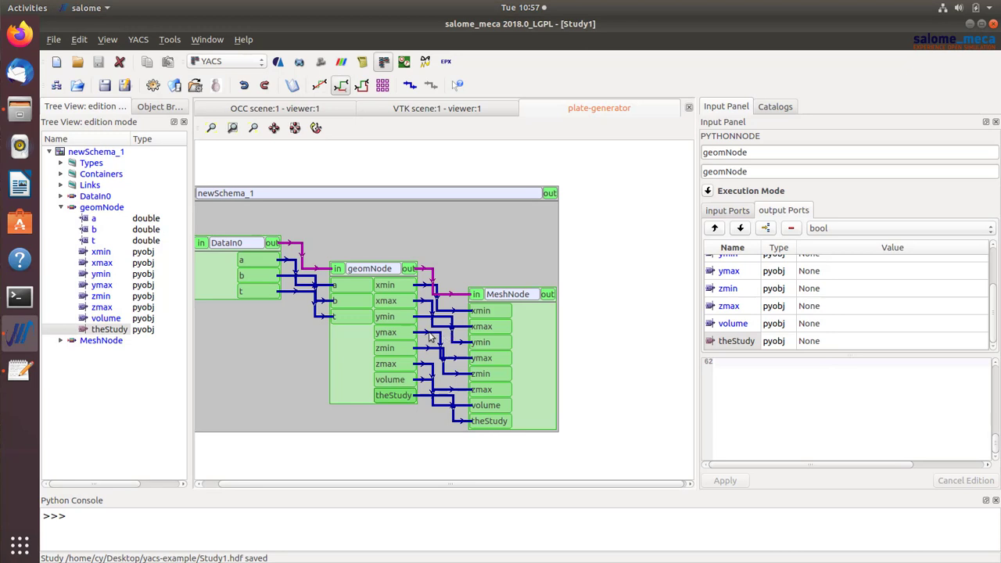
pyautogui.click(106, 92)
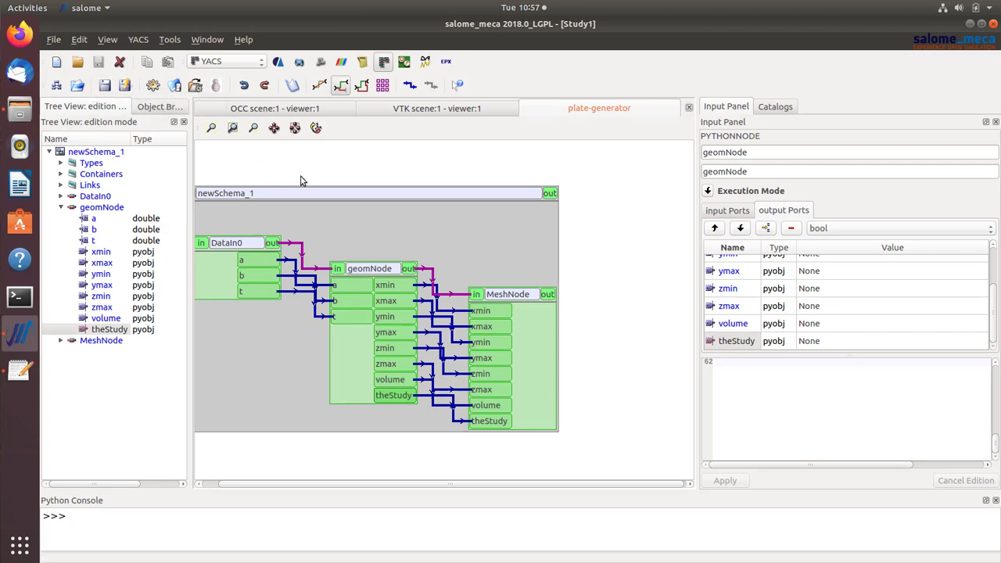
# - Prepare the plate-generator schema for execution and run it
pyautogui.click(154, 89)
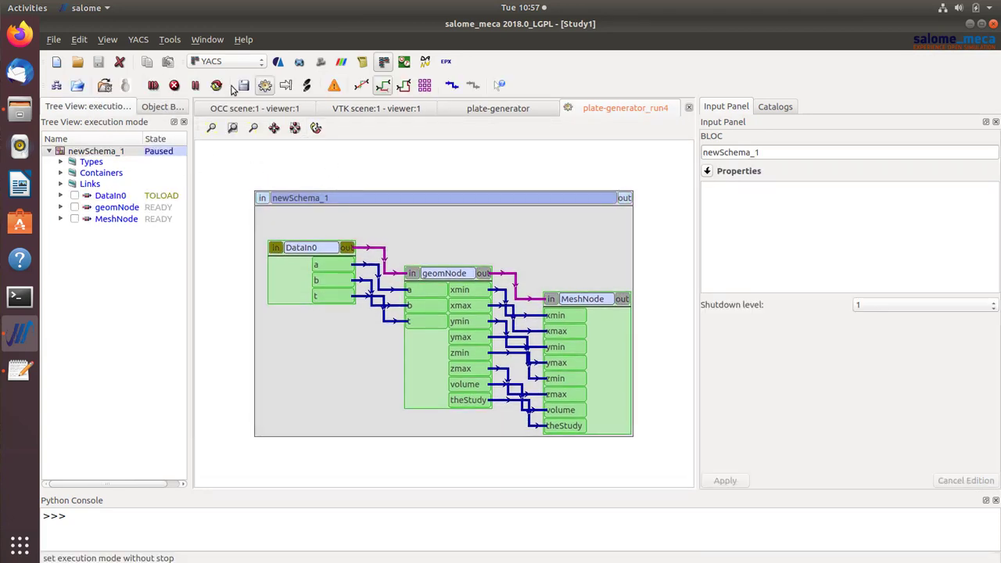
pyautogui.click(154, 86)
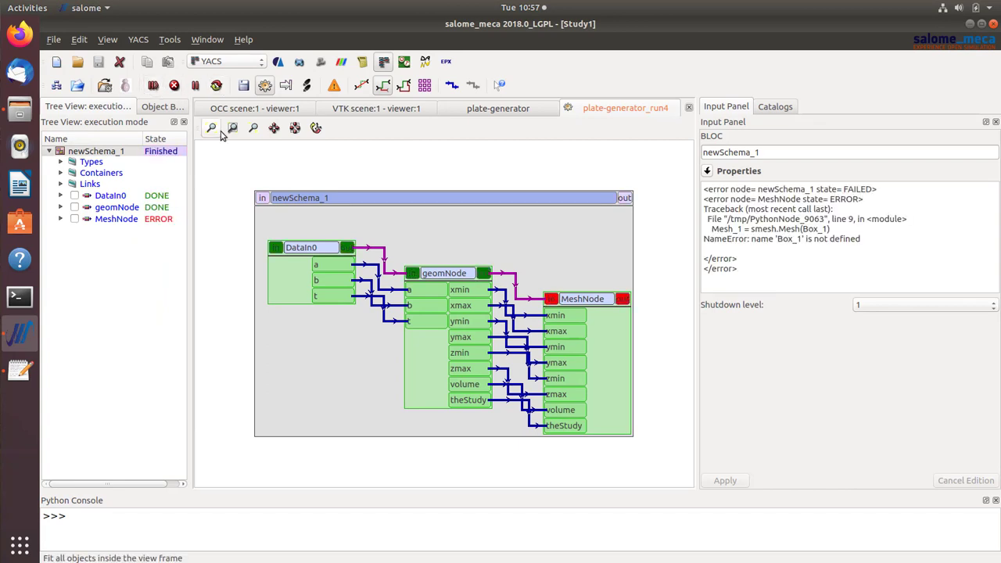
# - Inspect MeshNode and the newSchema_1 execution report, and open the YACS container log in an enlarged window
pyautogui.click(157, 223)
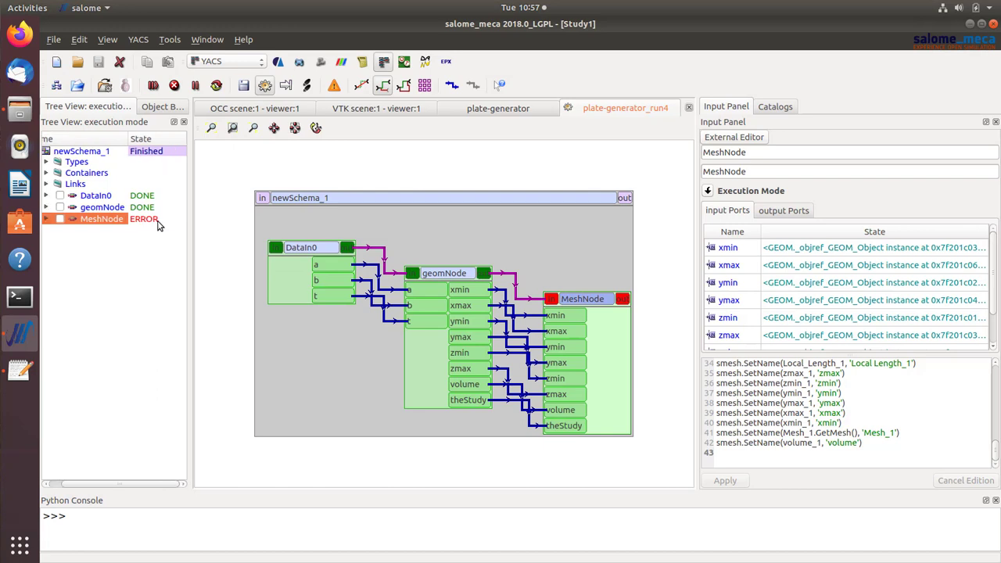
pyautogui.rightClick(83, 151)
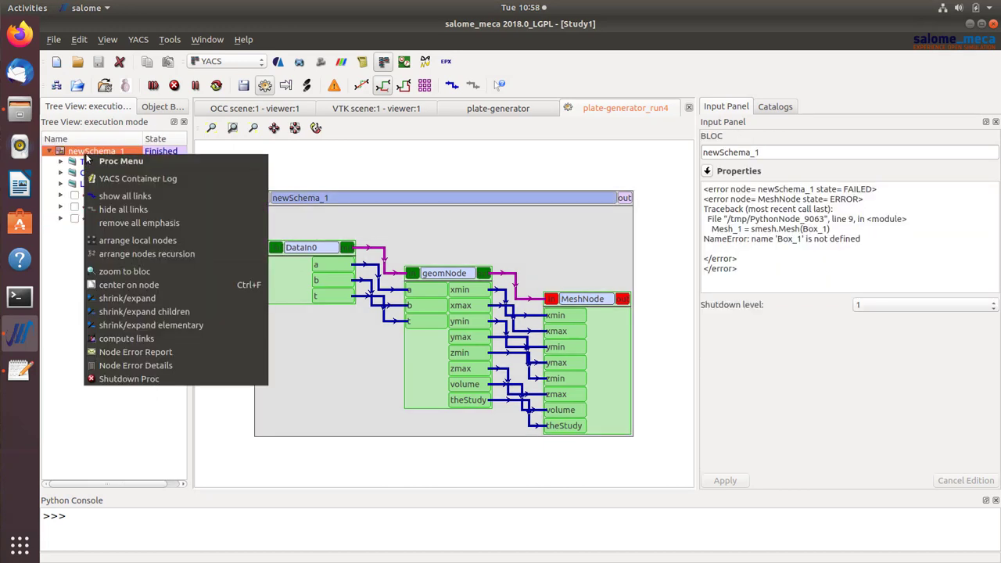
pyautogui.click(812, 282)
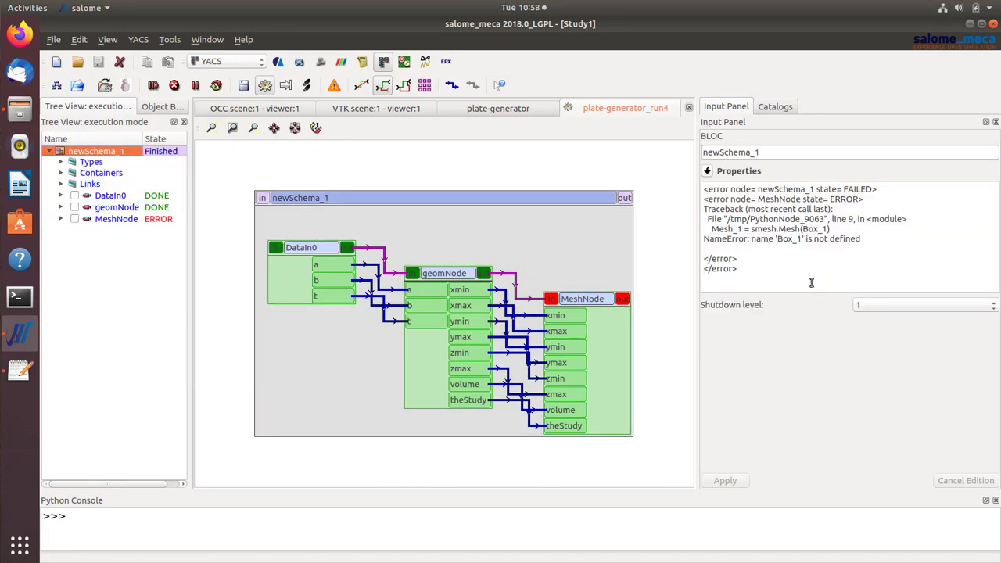
pyautogui.rightClick(117, 155)
pyautogui.click(153, 178)
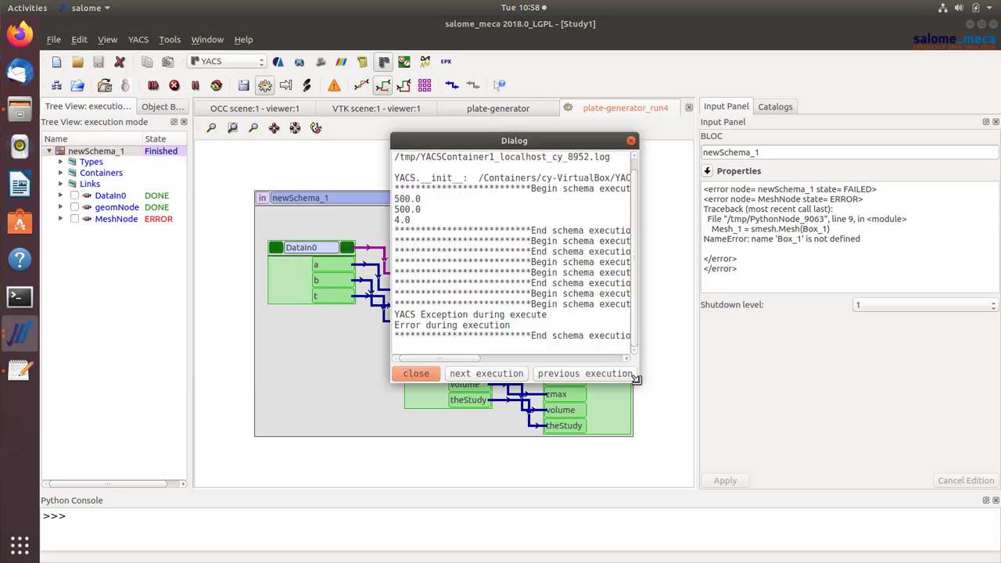
pyautogui.moveTo(635, 378); pyautogui.dragTo(851, 451)
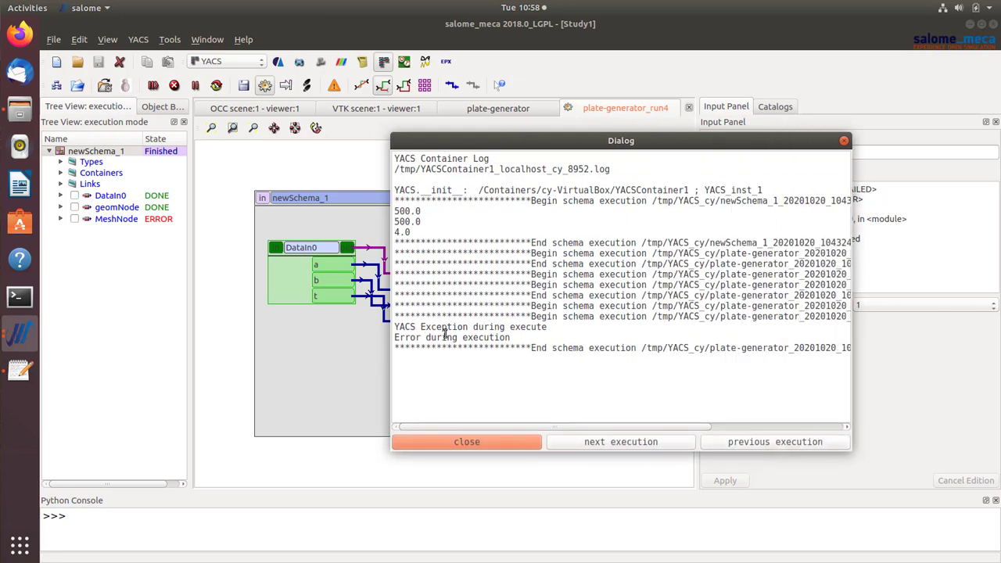
# - Highlight the exception lines in the container log, and close the log and the plate-generator_run4 execution
pyautogui.moveTo(540, 339); pyautogui.dragTo(397, 327)
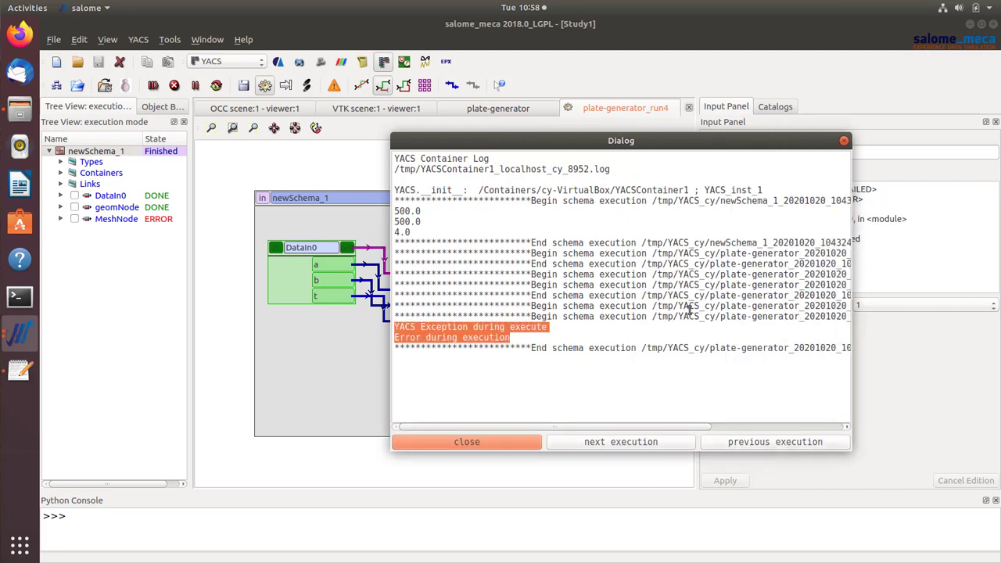
pyautogui.click(844, 140)
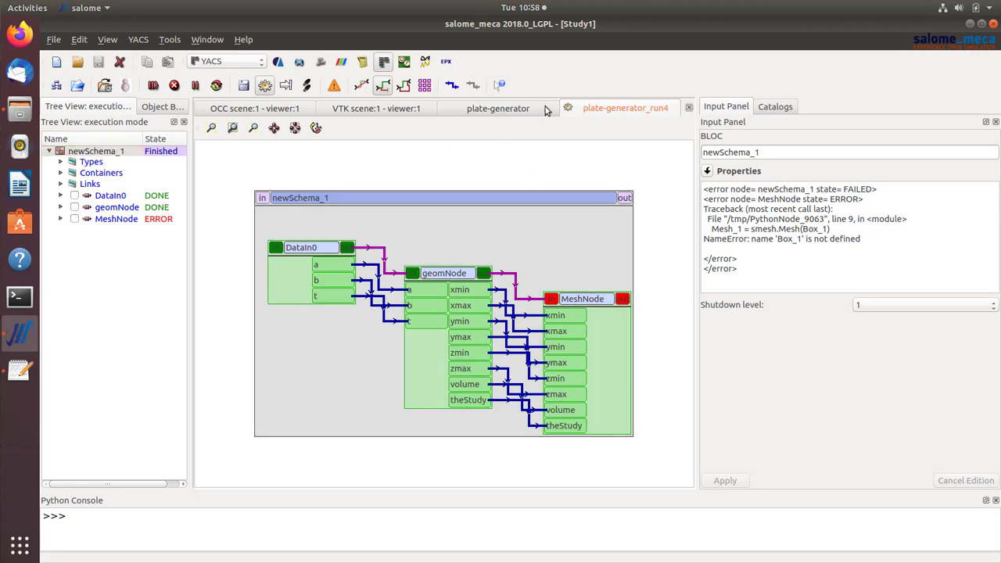
pyautogui.click(690, 110)
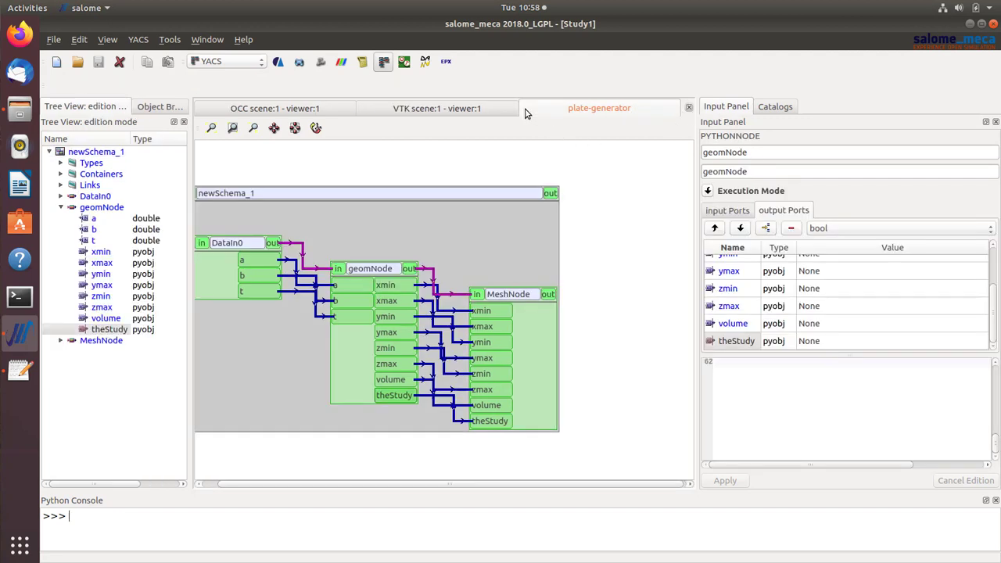
# - Add a pyobj output port named Box_1 to geomNode
pyautogui.click(375, 272)
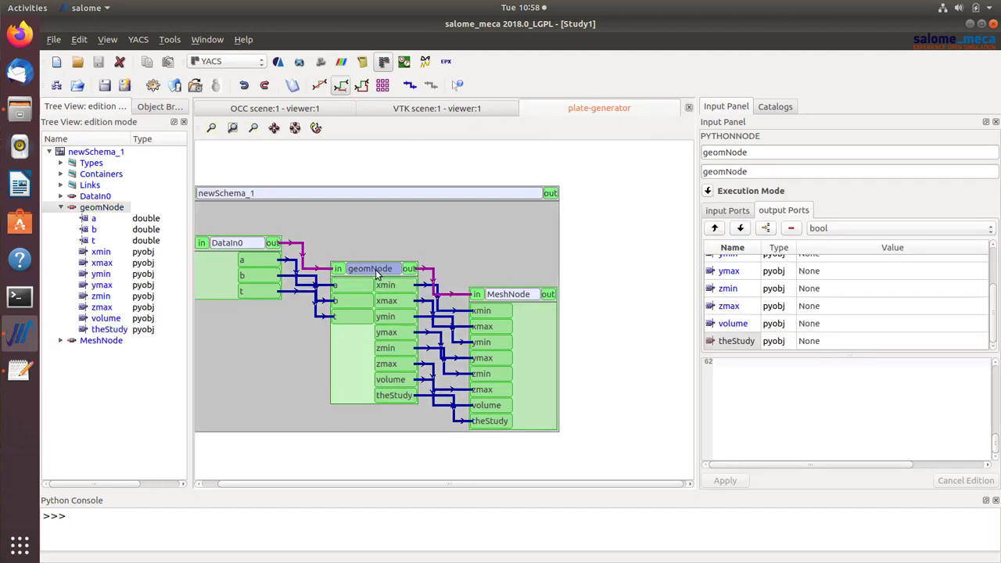
pyautogui.click(842, 231)
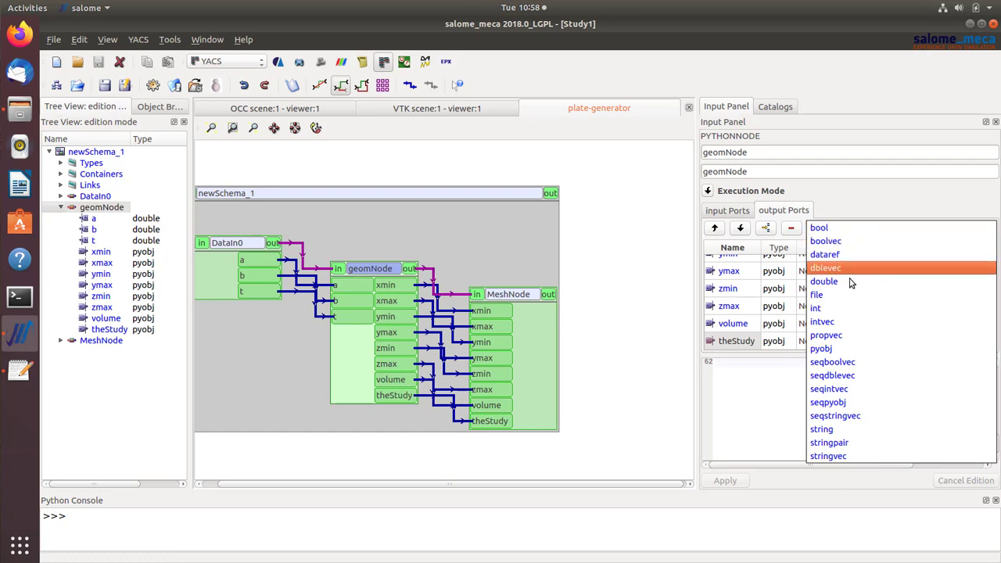
pyautogui.click(843, 349)
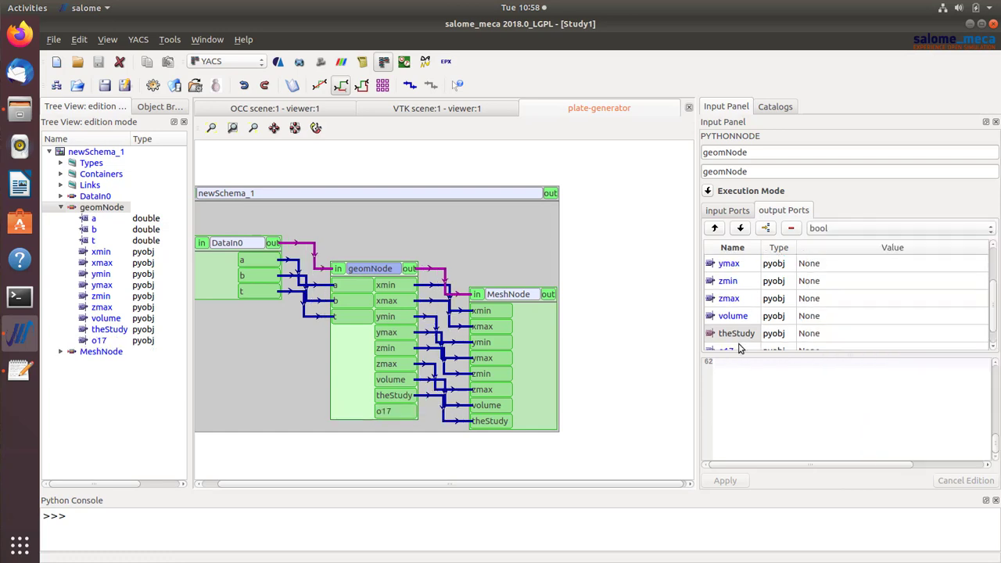
pyautogui.doubleClick(736, 341)
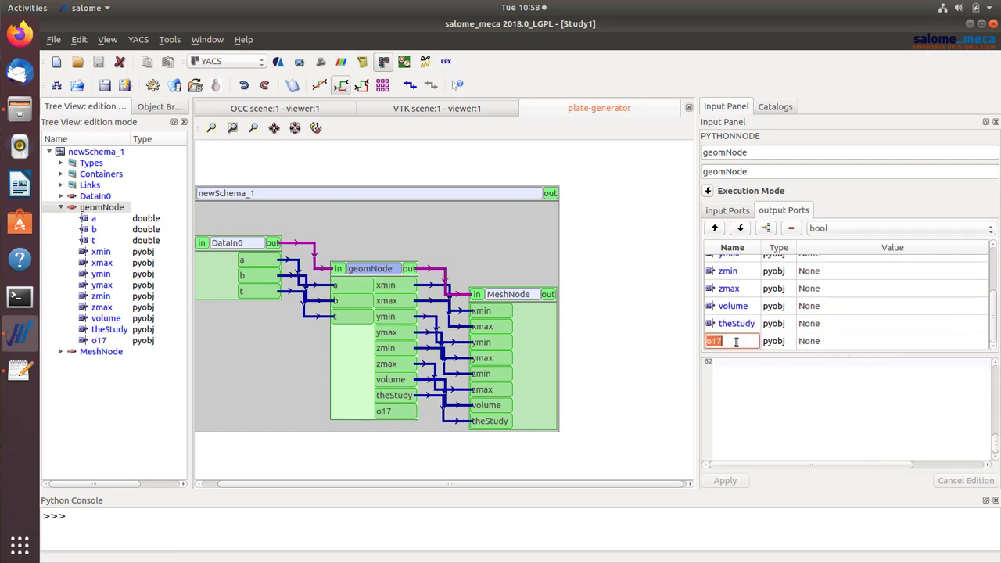
pyautogui.write('Box_')
pyautogui.press('Return')
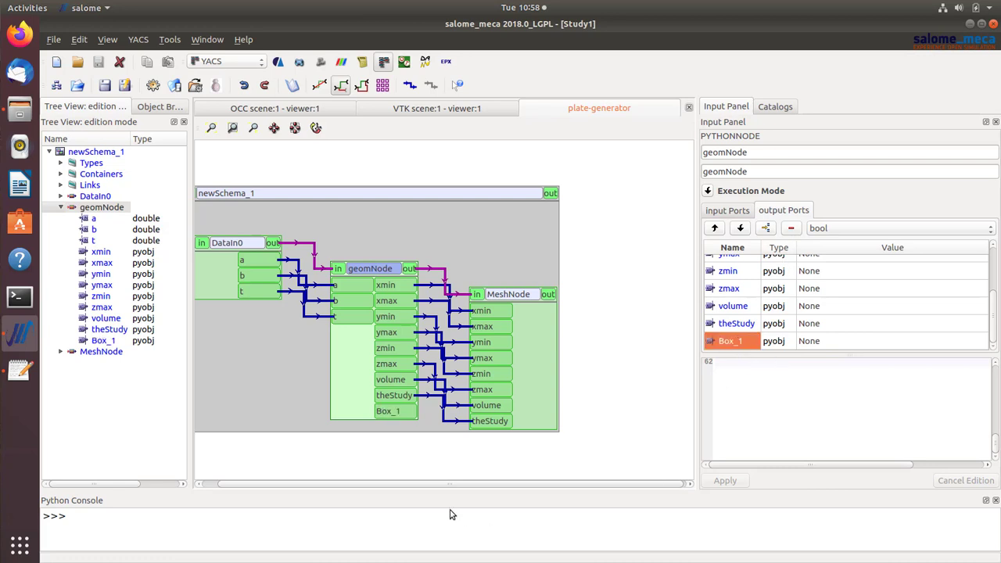
# - Add a pyobj input port named Box_1 to MeshNode and link geomNode's Box_1 output to it
pyautogui.click(509, 299)
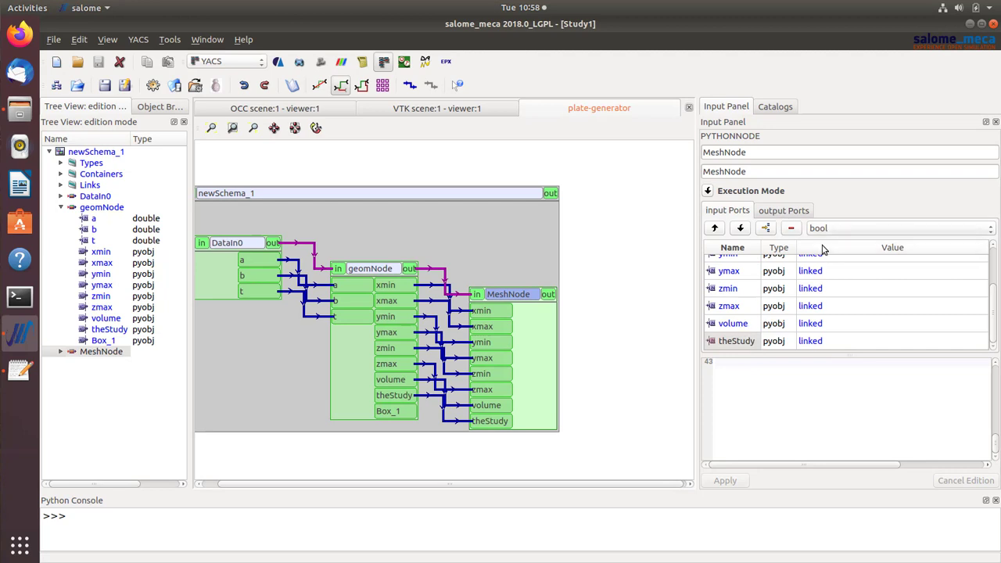
pyautogui.click(825, 230)
pyautogui.click(851, 347)
pyautogui.scroll(-1, 727, 329)
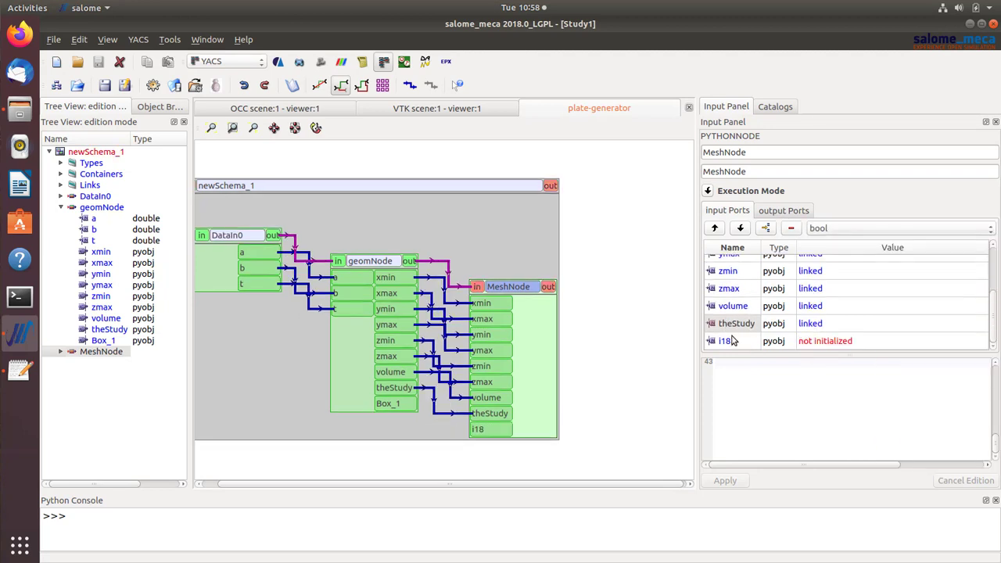
pyautogui.write('Box_')
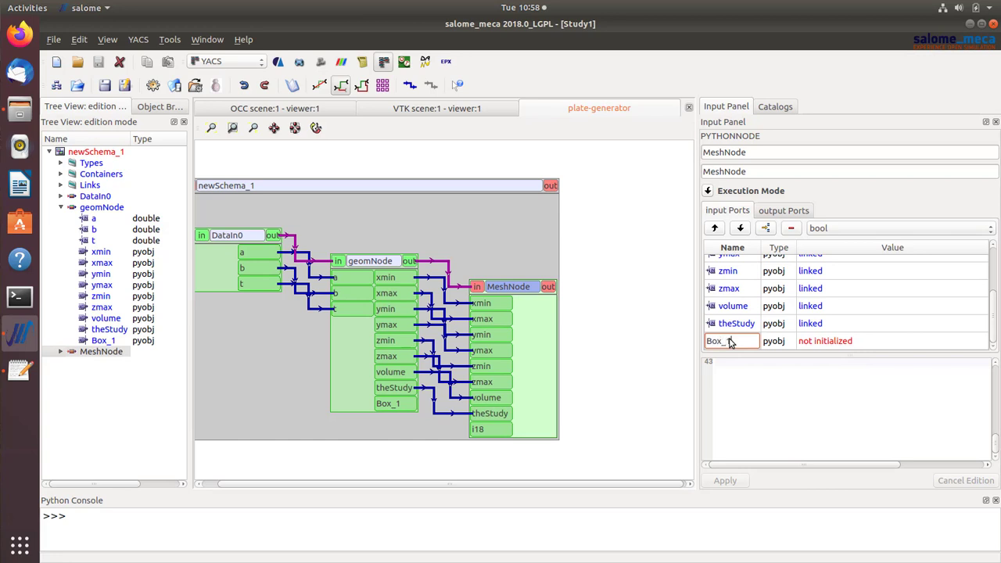
pyautogui.press('Return')
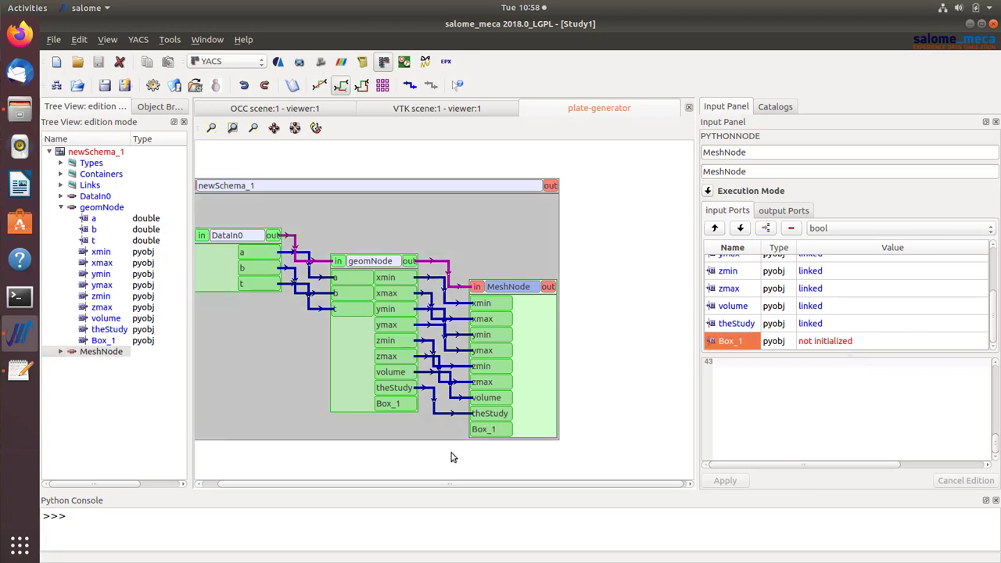
pyautogui.moveTo(401, 405); pyautogui.dragTo(483, 429)
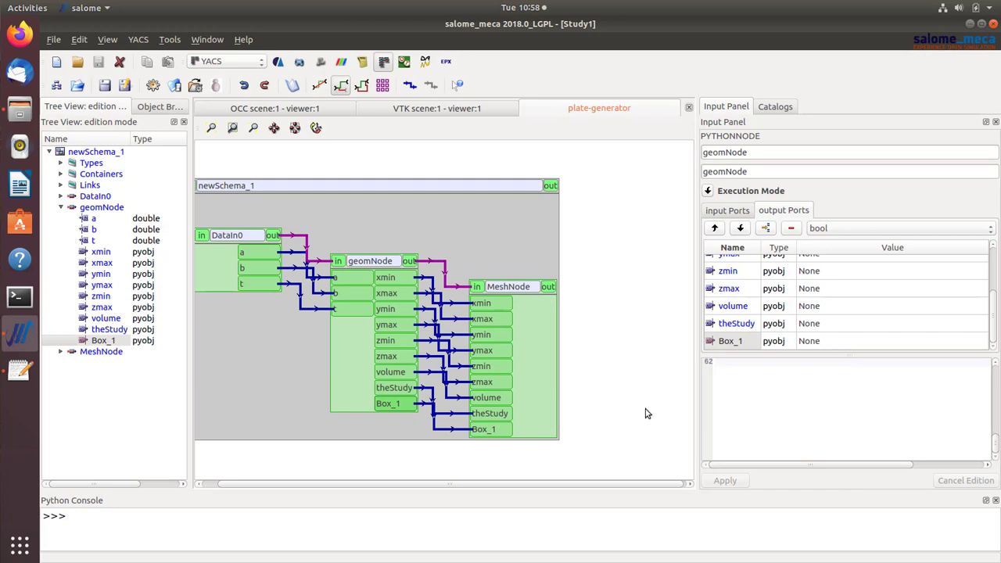
# - Prepare and run the plate-generator schema, and check the yacs-example folder for Plate.med
pyautogui.click(153, 85)
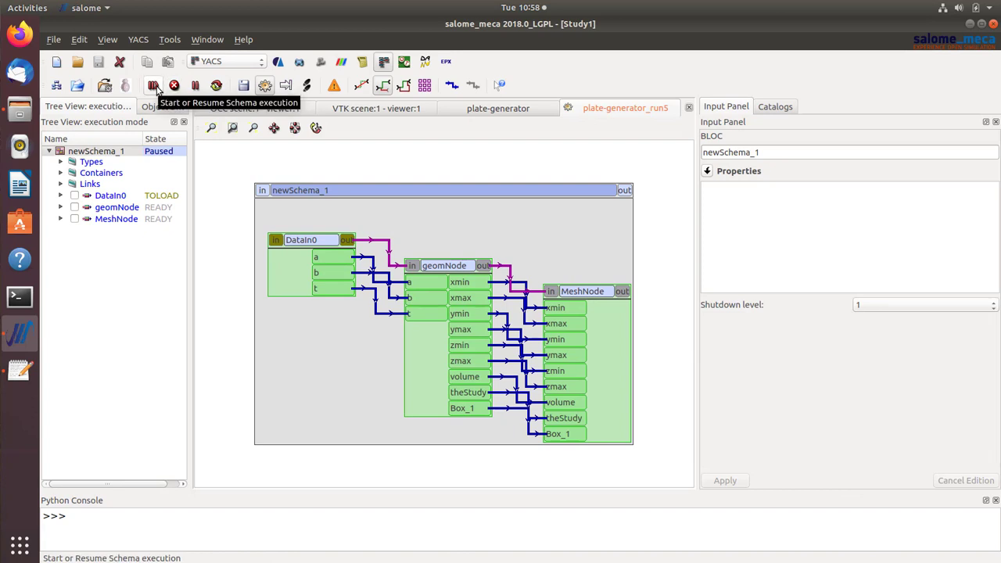
pyautogui.click(155, 85)
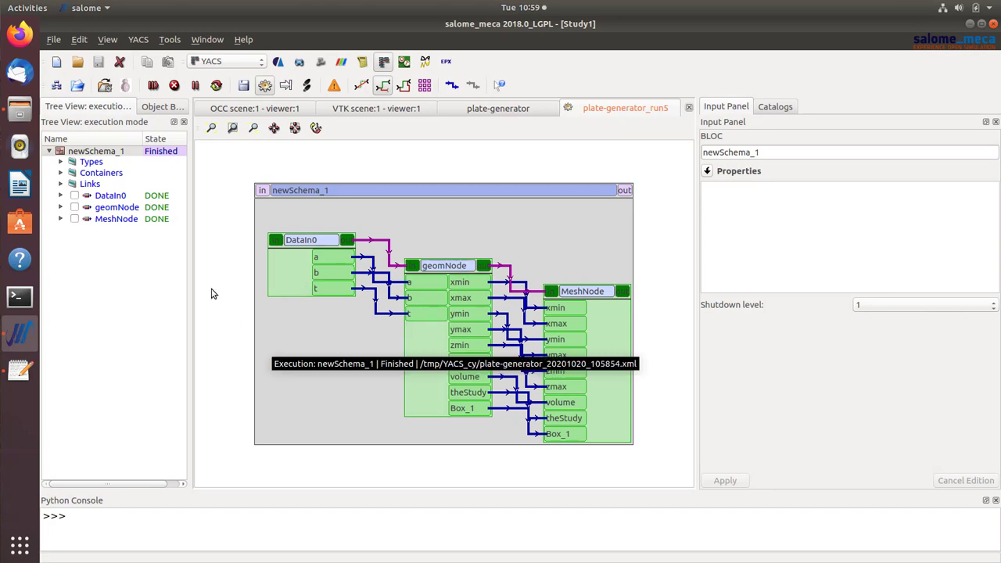
pyautogui.click(20, 109)
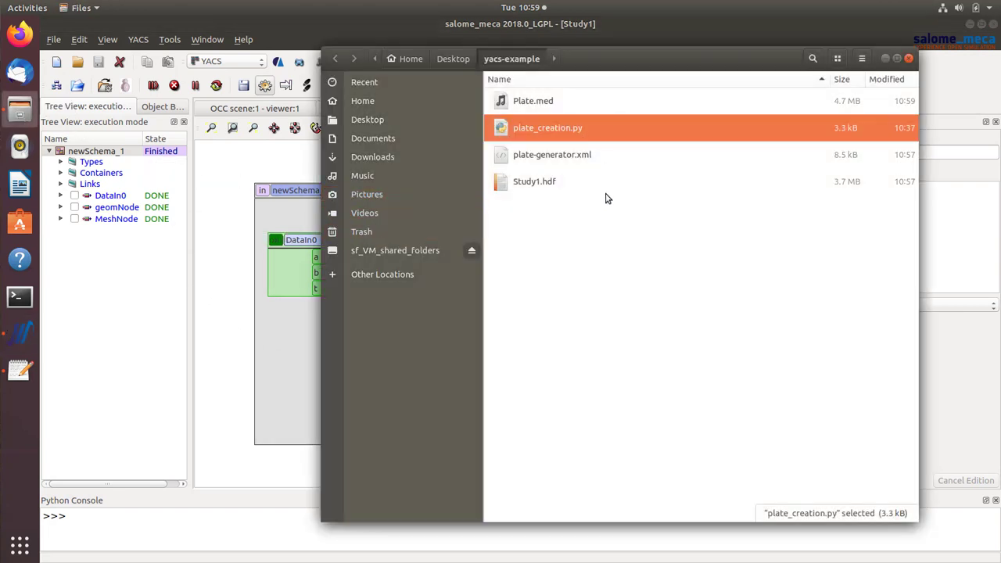
pyautogui.click(532, 102)
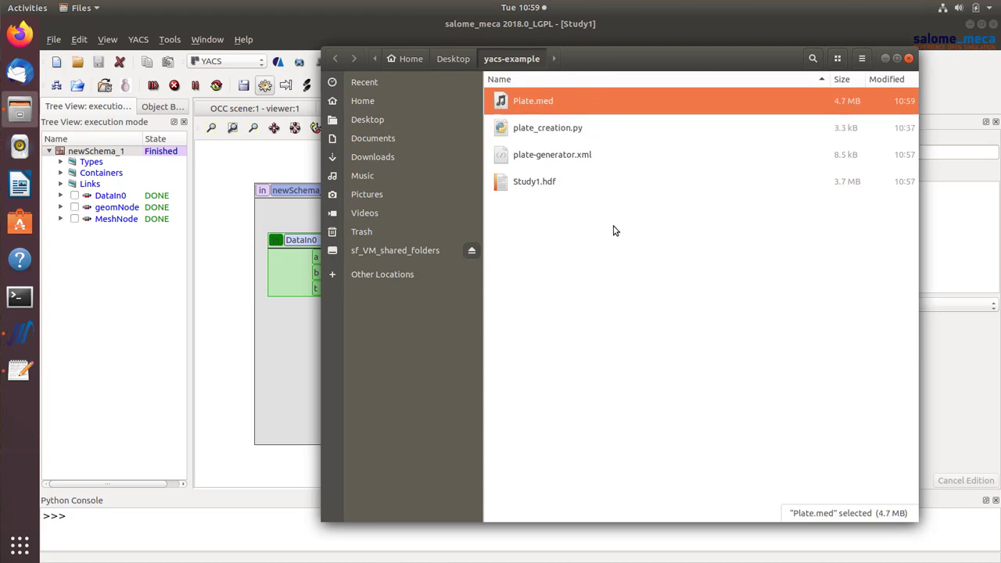
# - Delete Plate.med from the yacs-example folder
pyautogui.click(588, 176)
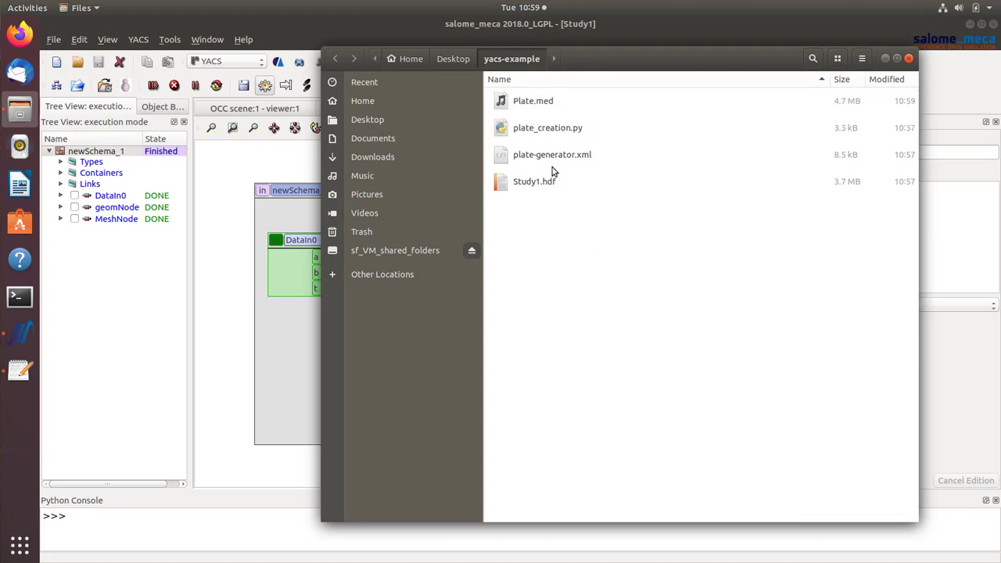
pyautogui.click(547, 107)
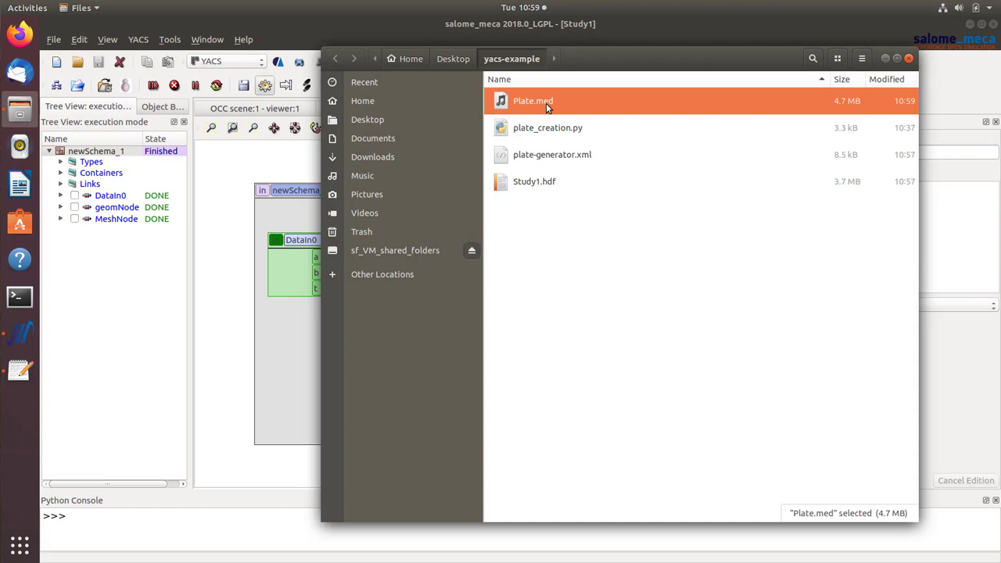
pyautogui.press('Delete')
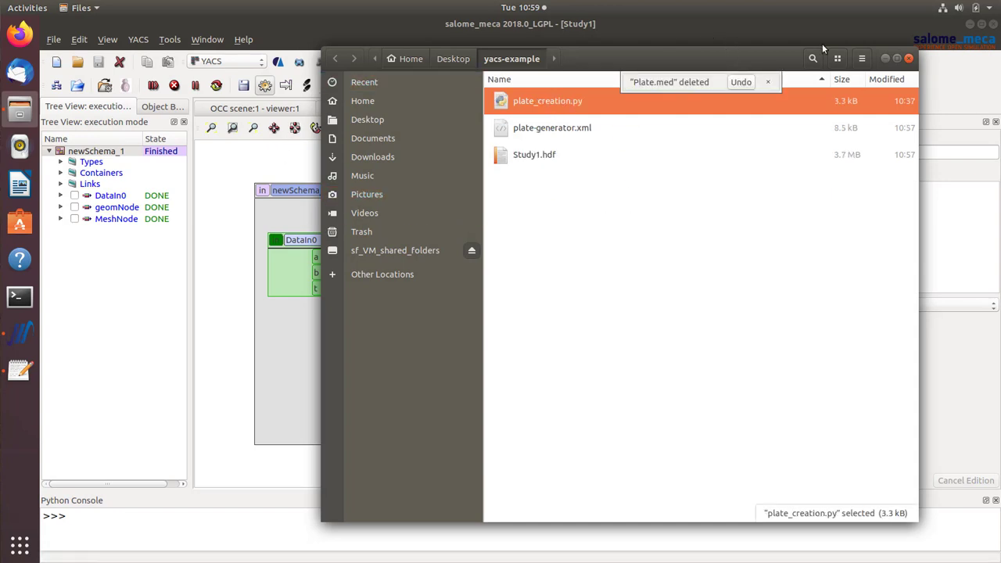
# - Run the prepared plate-generator schema again in salome_meca and check the yacs-example folder for a regenerated Plate.med
pyautogui.click(205, 178)
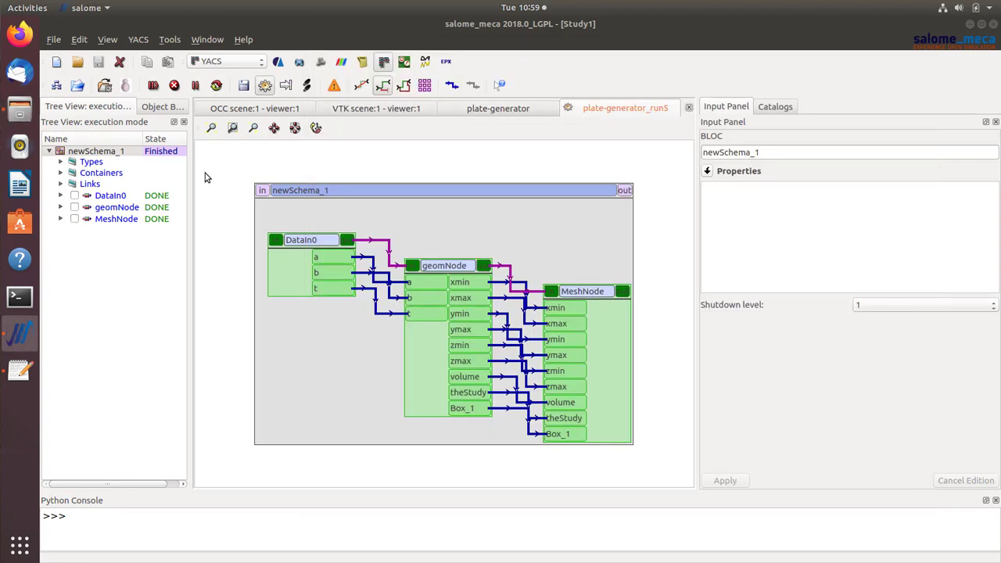
pyautogui.click(154, 85)
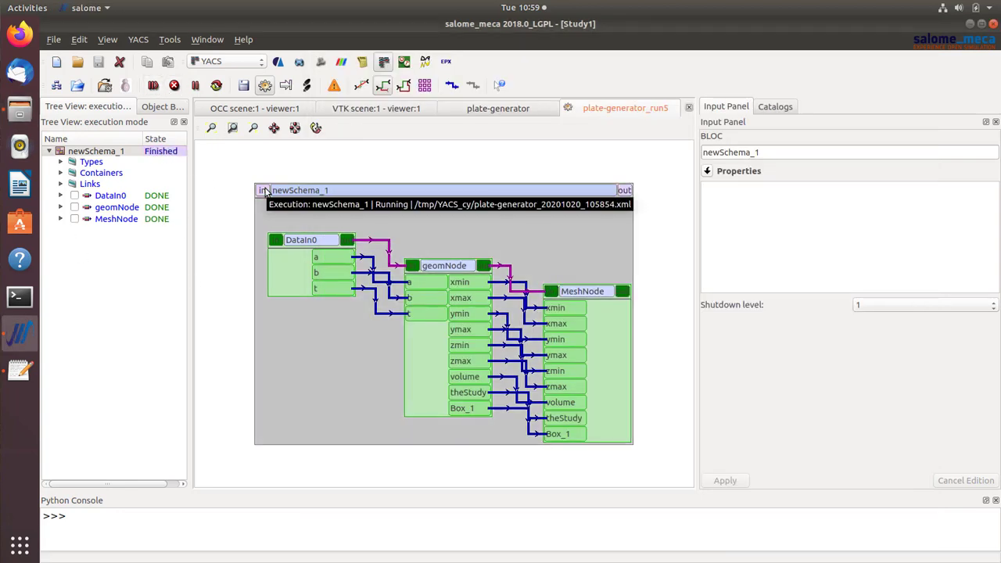
pyautogui.click(20, 109)
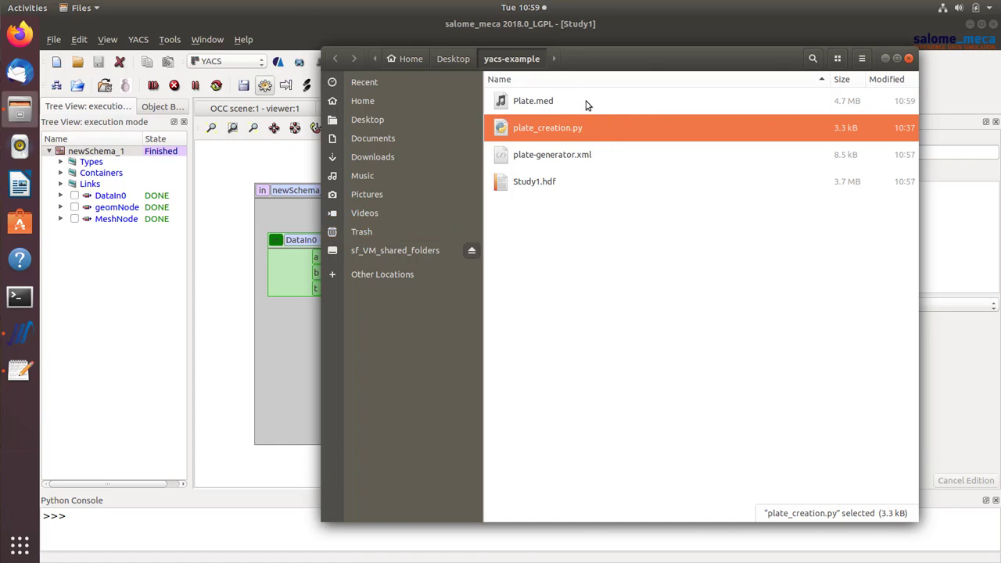
# - Examine the mesh size definition in MeshNode's script back in salome_meca, and close the plate-generator_run5 execution
pyautogui.click(279, 182)
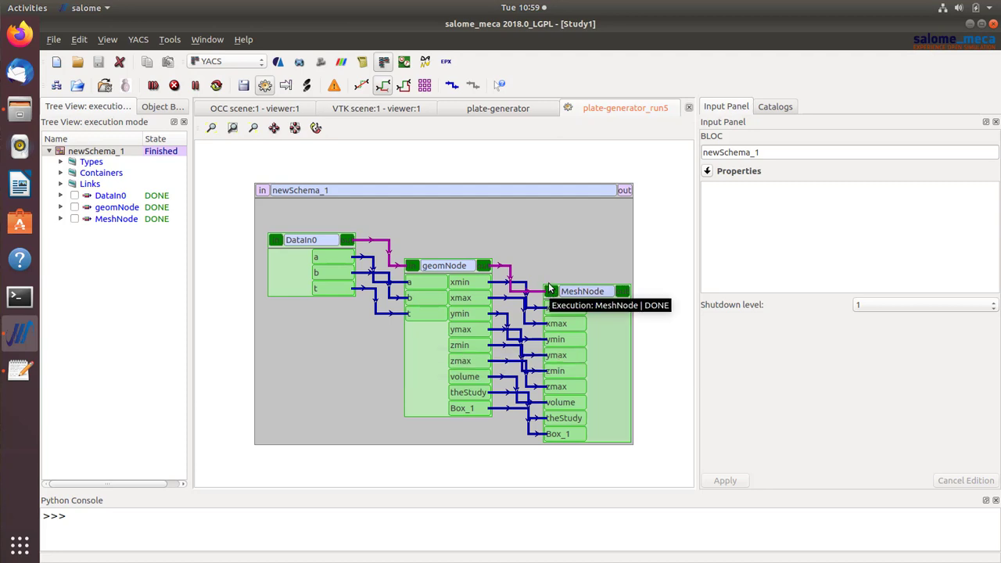
pyautogui.click(583, 292)
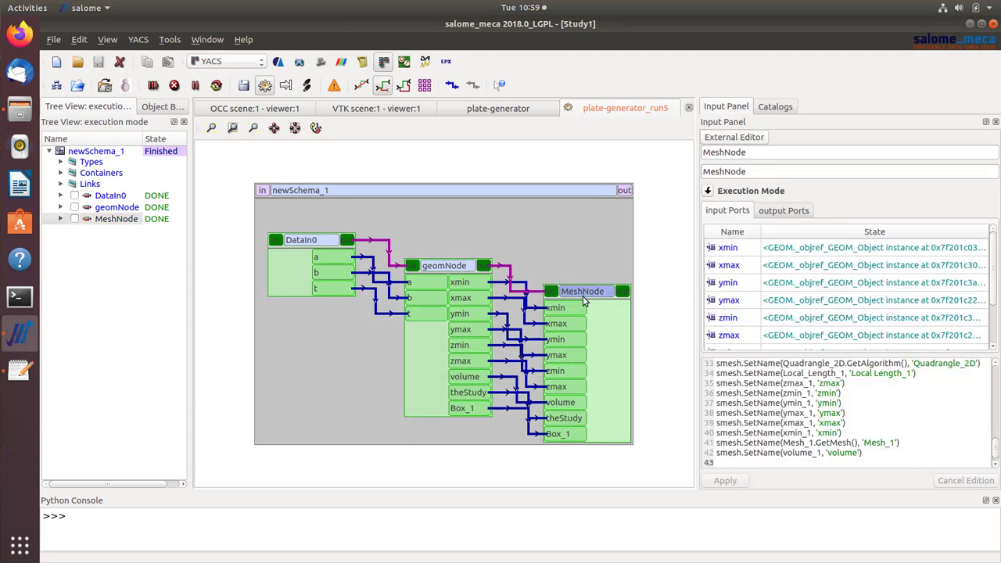
pyautogui.scroll(2, 891, 406)
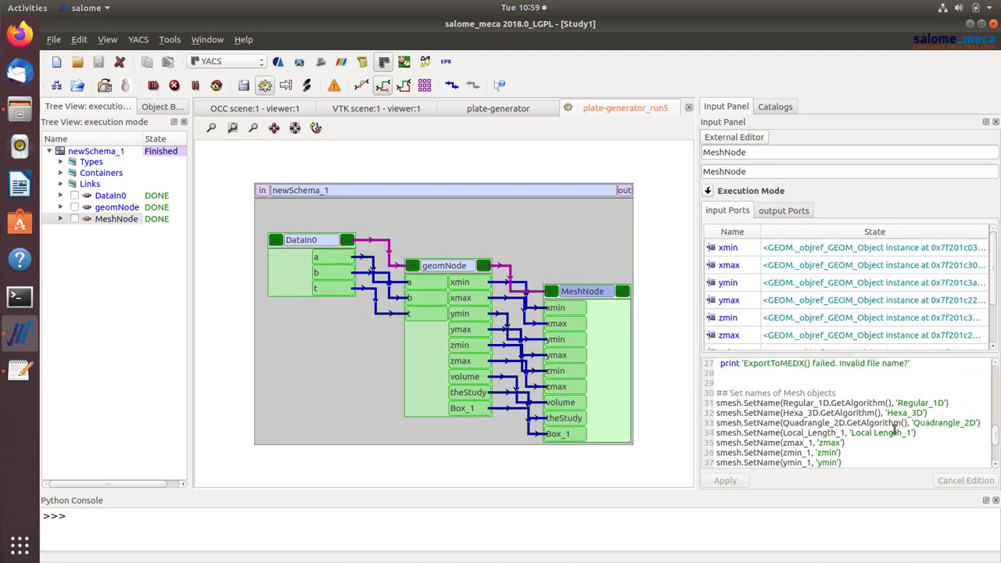
pyautogui.scroll(5, 905, 404)
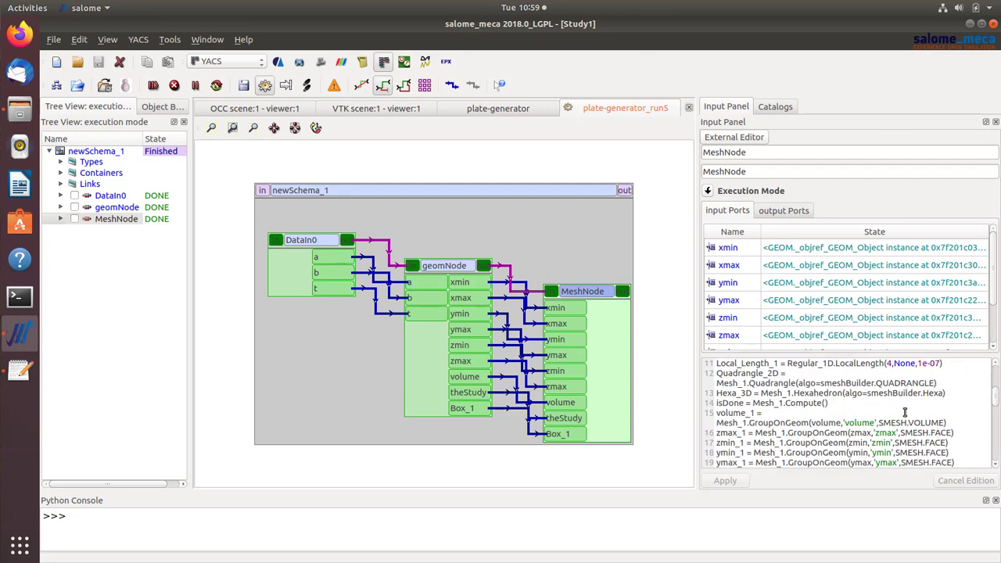
pyautogui.scroll(3, 918, 416)
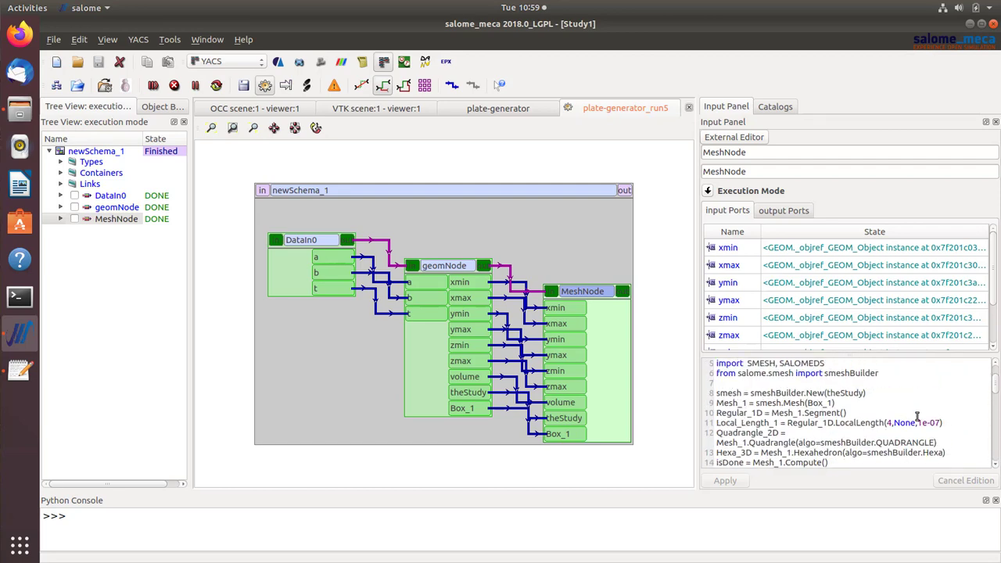
pyautogui.scroll(-1, 929, 430)
pyautogui.click(689, 107)
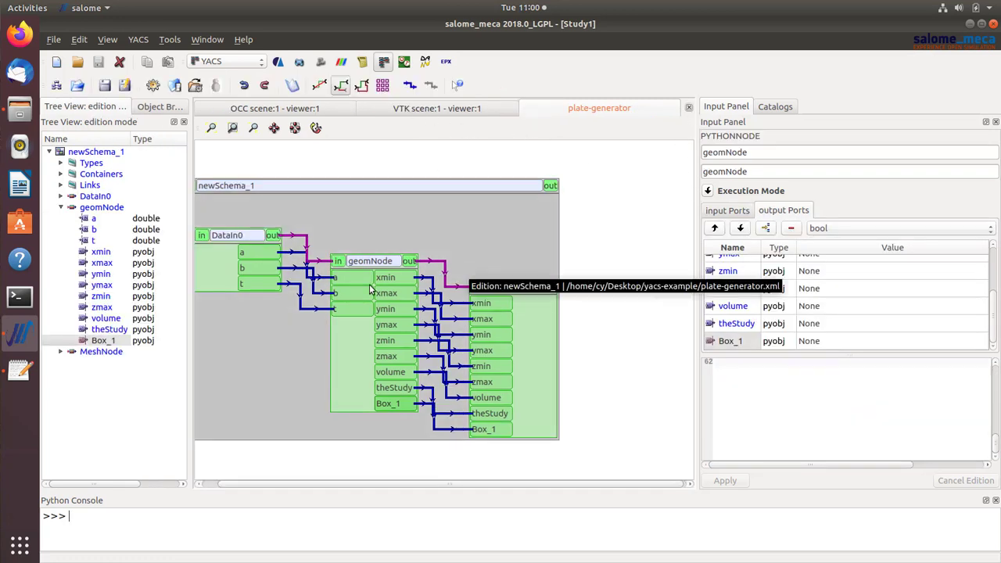
# - Add a double output port named meshSize to DataIn0
pyautogui.click(242, 246)
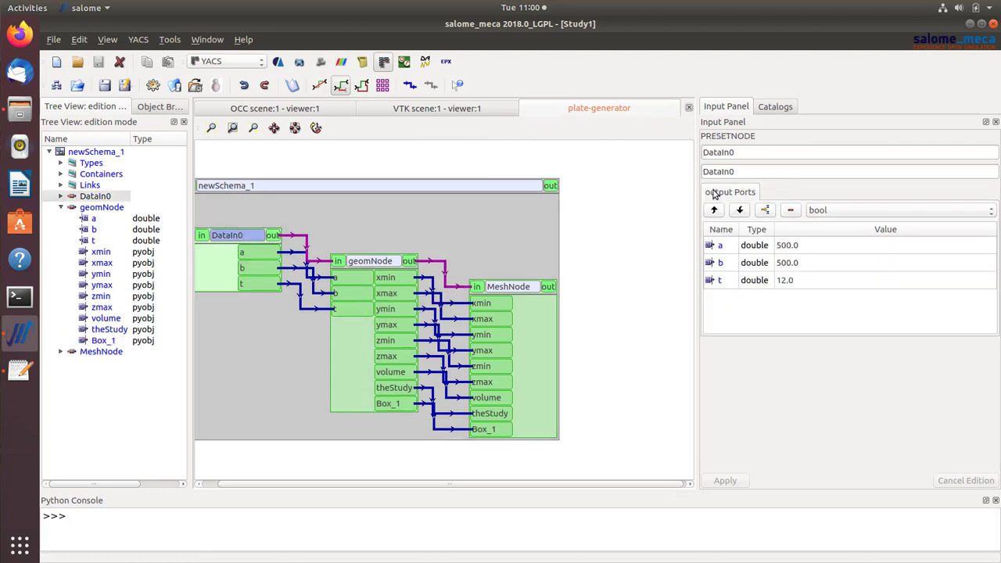
pyautogui.click(863, 211)
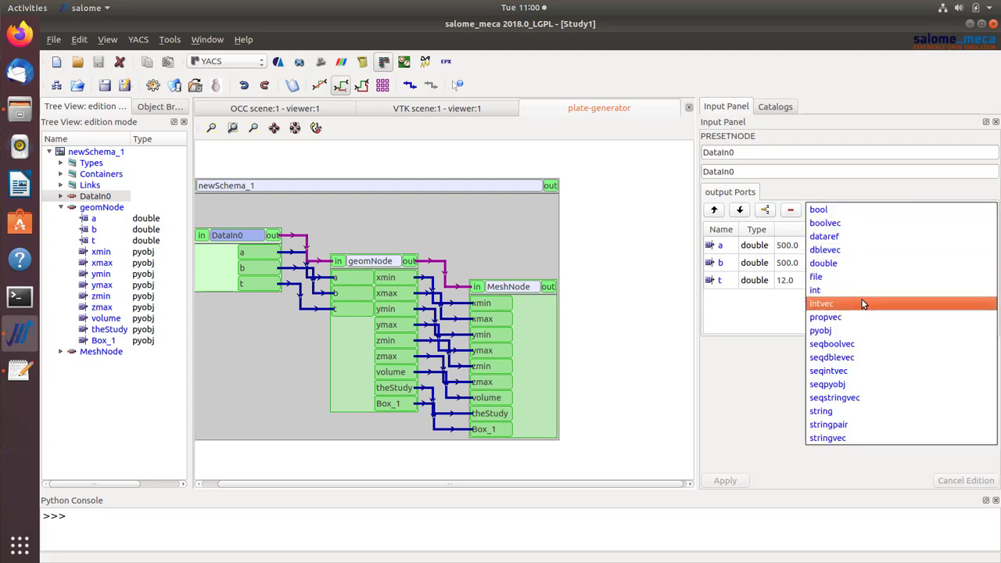
pyautogui.click(860, 264)
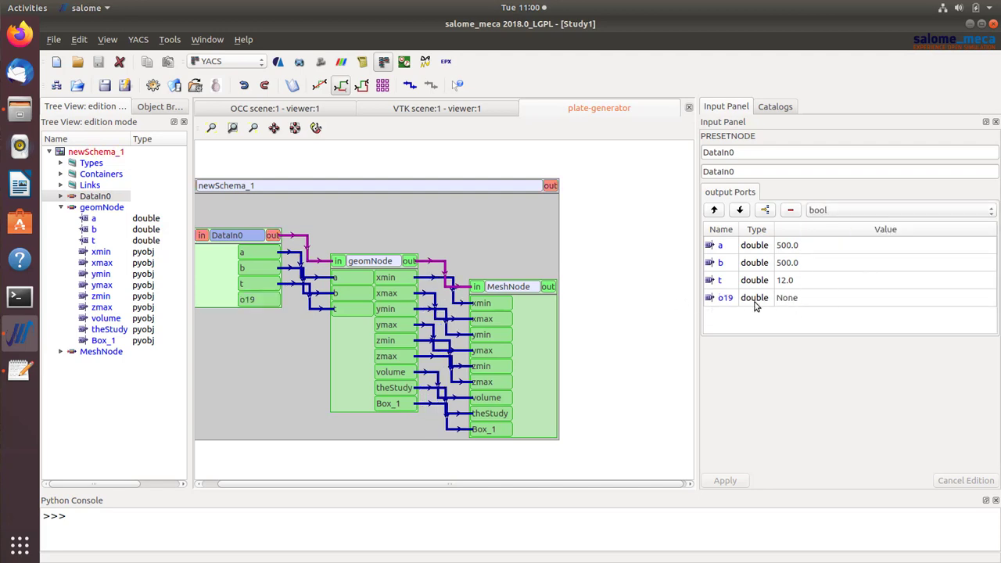
pyautogui.doubleClick(724, 298)
pyautogui.write('meshSize')
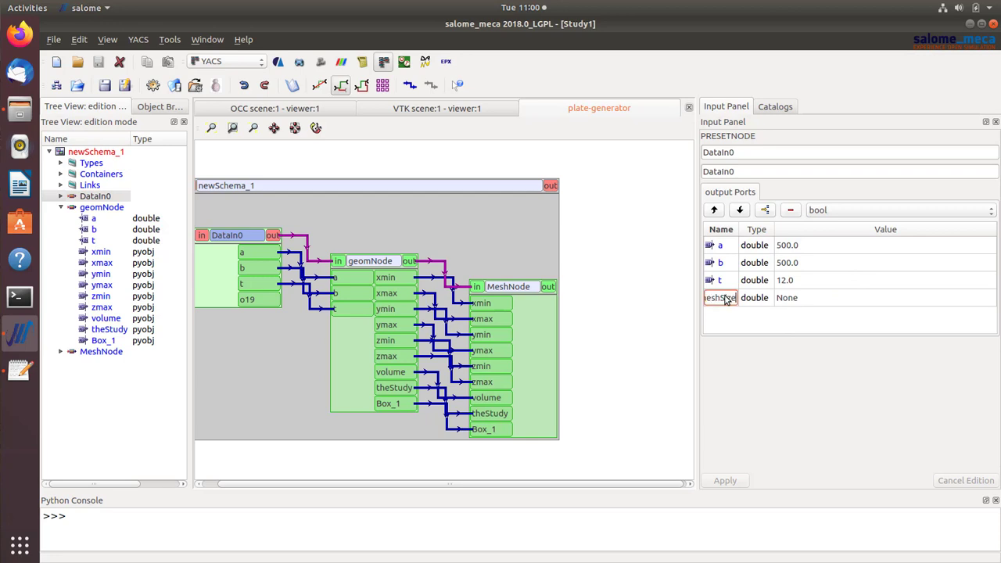
pyautogui.press('Return')
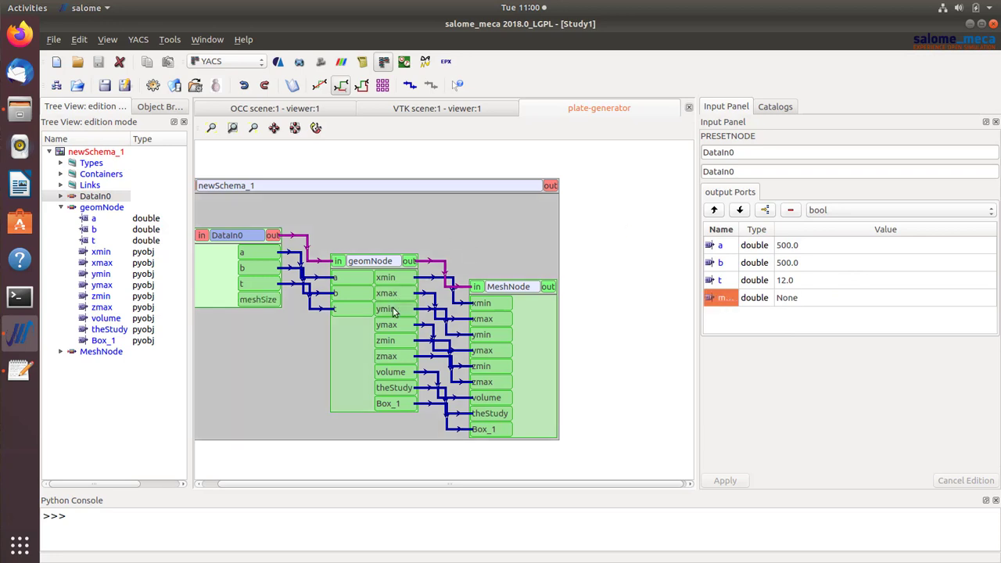
# - Add a double input port named meshSize to MeshNode
pyautogui.click(509, 287)
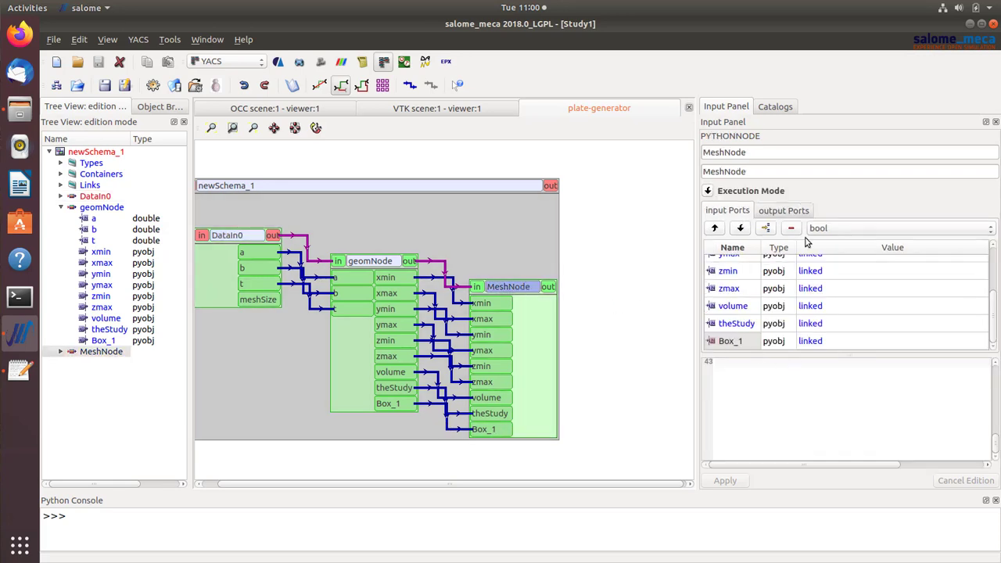
pyautogui.click(851, 228)
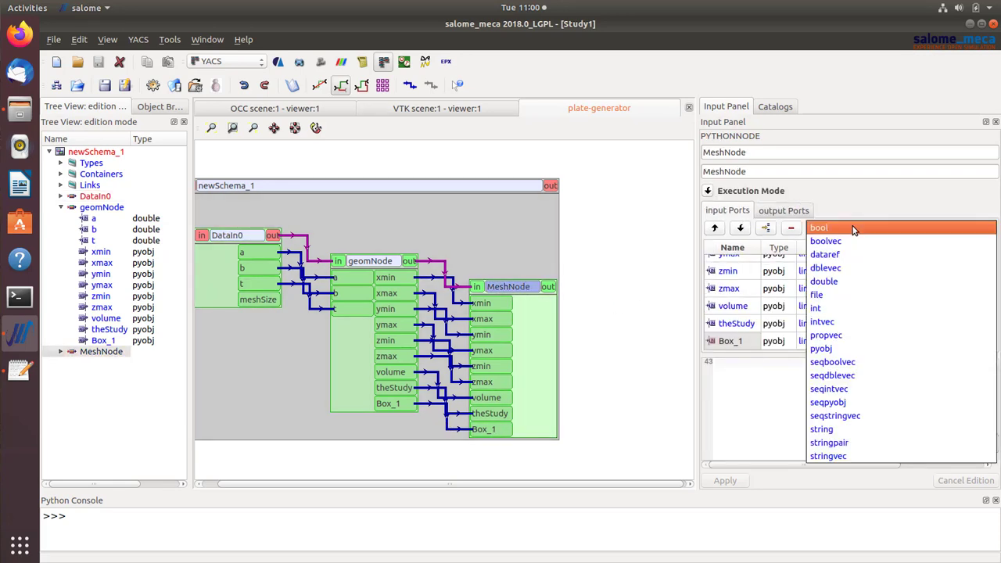
pyautogui.click(869, 282)
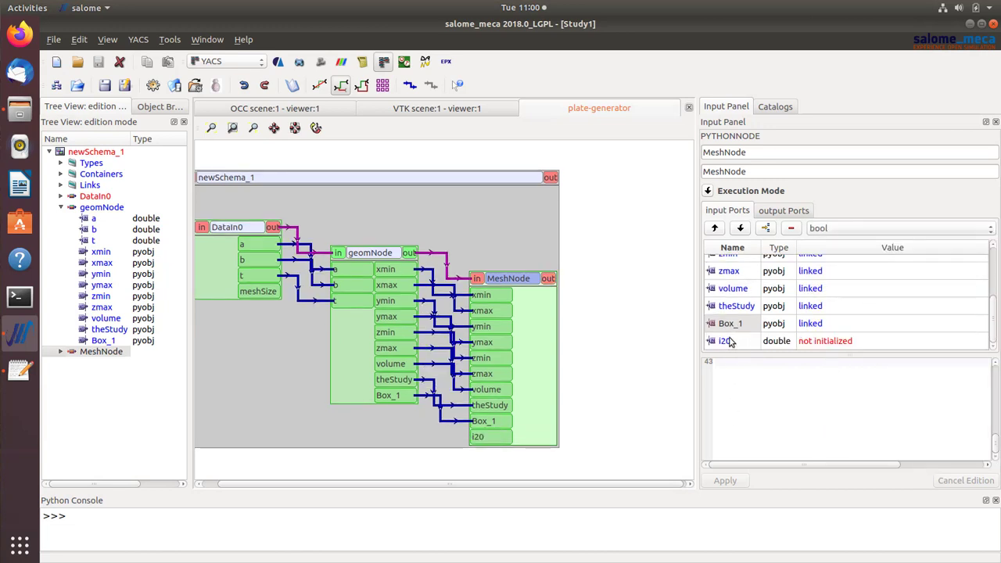
pyautogui.doubleClick(731, 343)
pyautogui.write('mes')
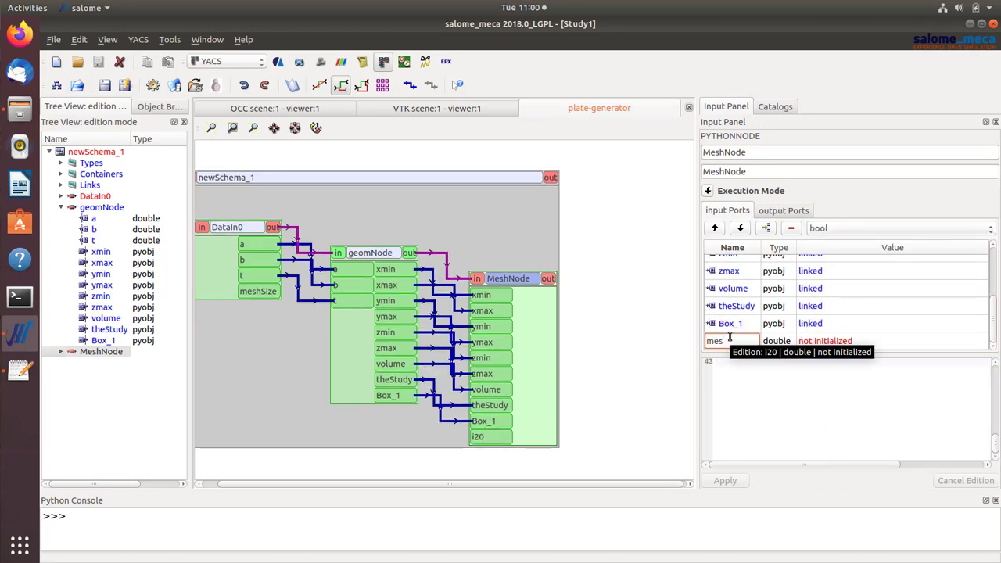
pyautogui.write('hSize')
pyautogui.press('Return')
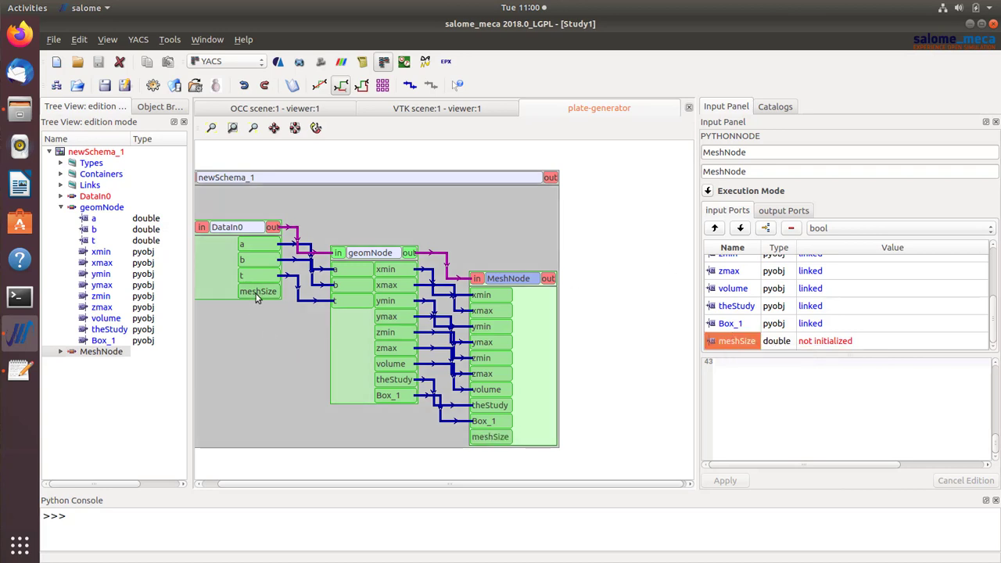
# - Link DataIn0's meshSize output to MeshNode's meshSize input, and set the meshSize value in DataIn0 to 8
pyautogui.moveTo(257, 294); pyautogui.dragTo(485, 438)
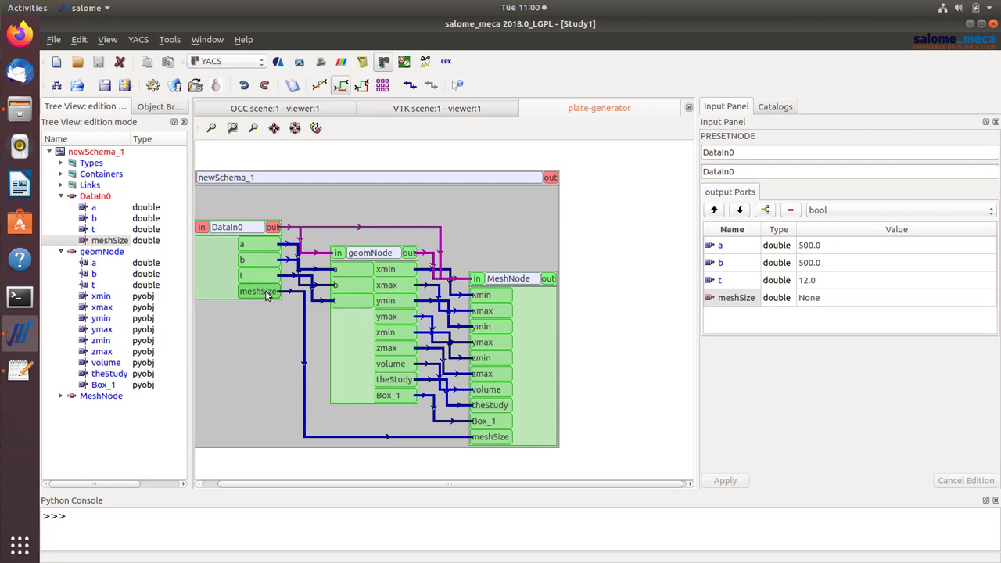
pyautogui.click(228, 228)
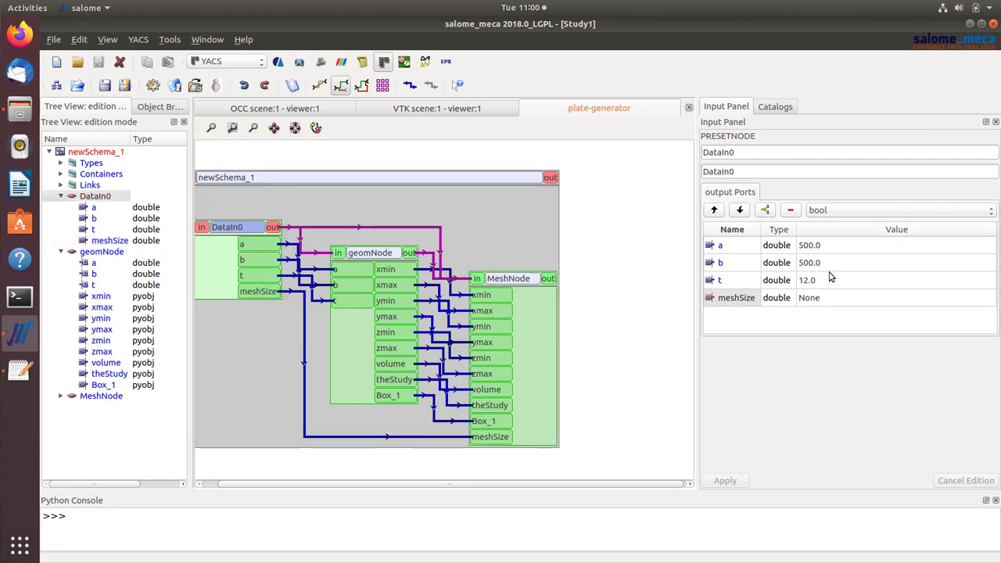
pyautogui.click(828, 298)
pyautogui.click(828, 297)
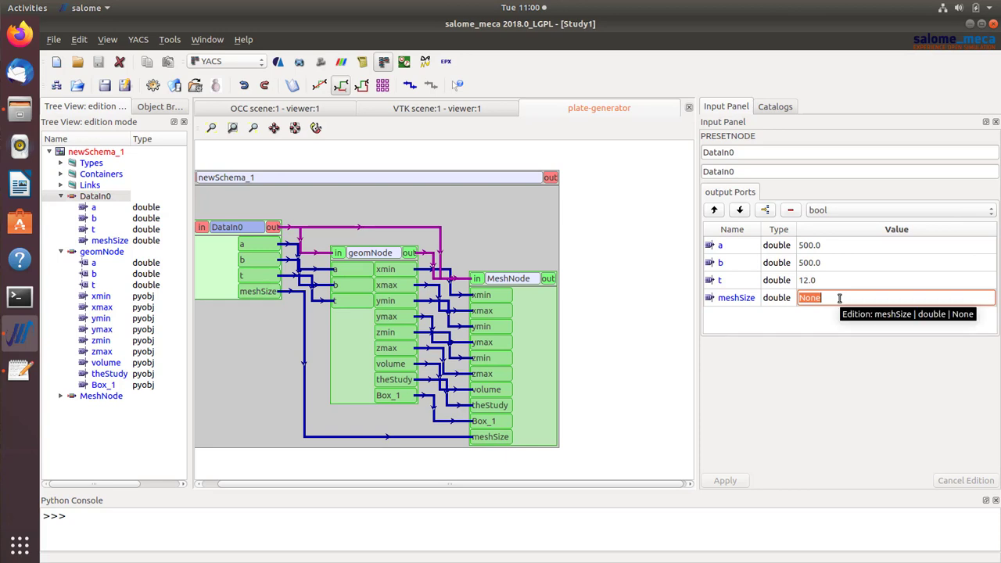
pyautogui.write('8')
pyautogui.press('Return')
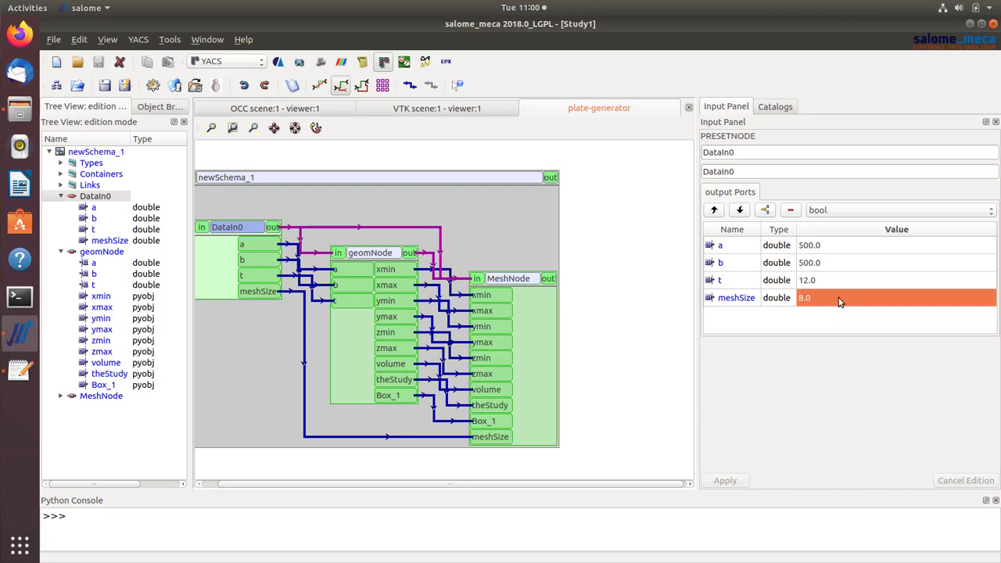
# - In MeshNode's script, replace the fixed length argument of Regular_1D.LocalLength with meshSize and apply the change
pyautogui.click(519, 281)
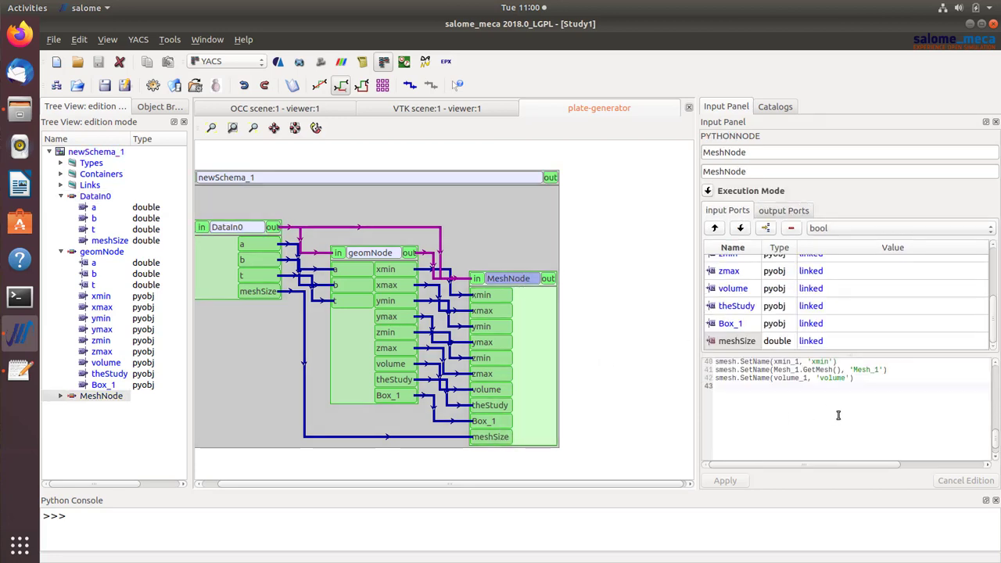
pyautogui.scroll(8, 880, 401)
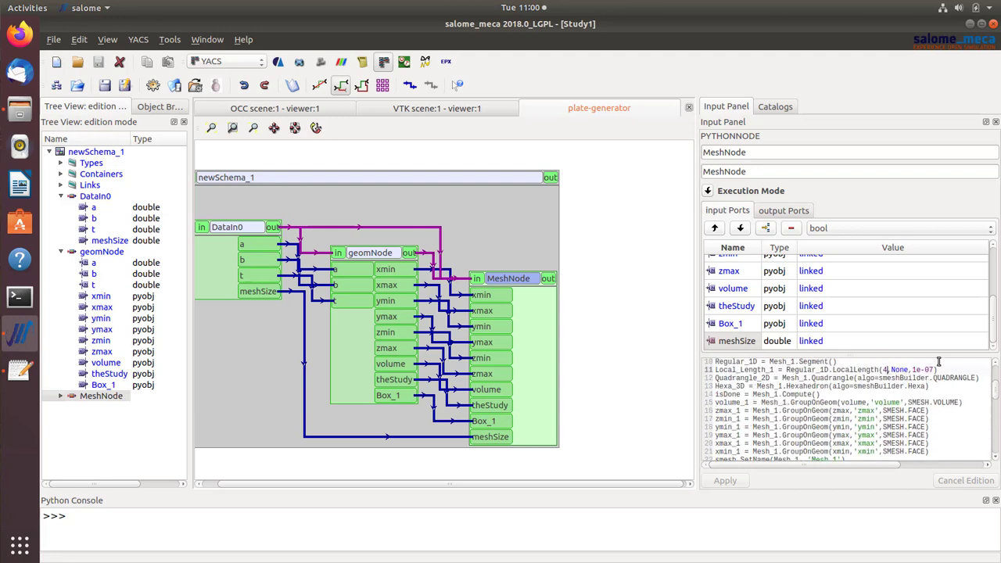
pyautogui.press('BackSpace')
pyautogui.write('meshSiz')
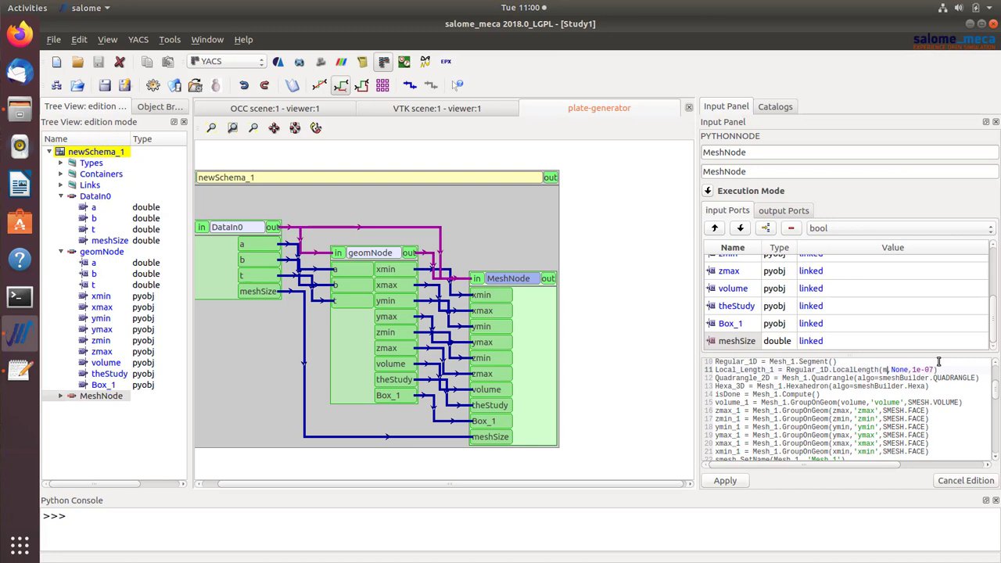
pyautogui.write('e')
pyautogui.click(730, 482)
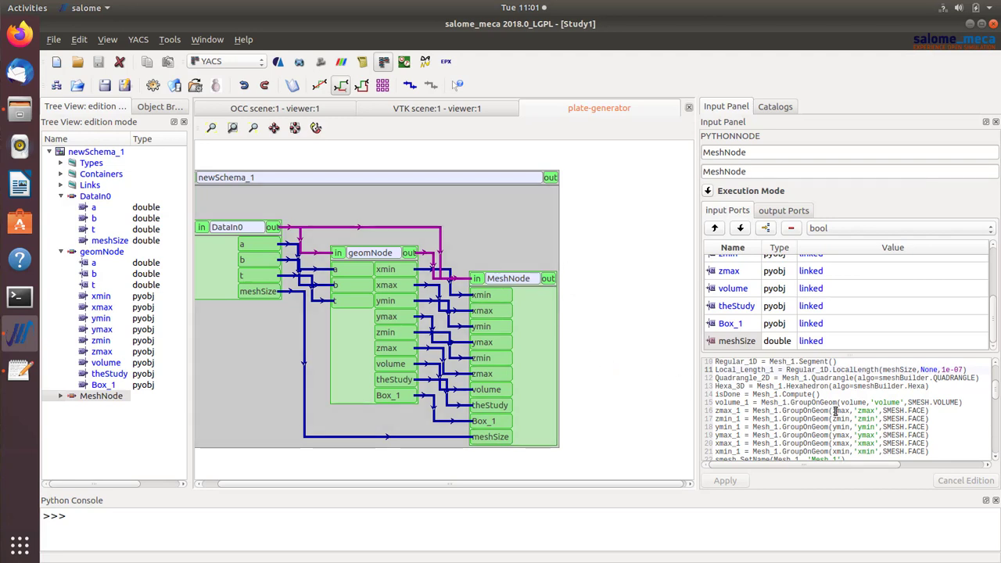
# - Change the ExportMED file name in MeshNode's script to Plate2.med
pyautogui.scroll(-5, 834, 411)
pyautogui.scroll(-3, 835, 411)
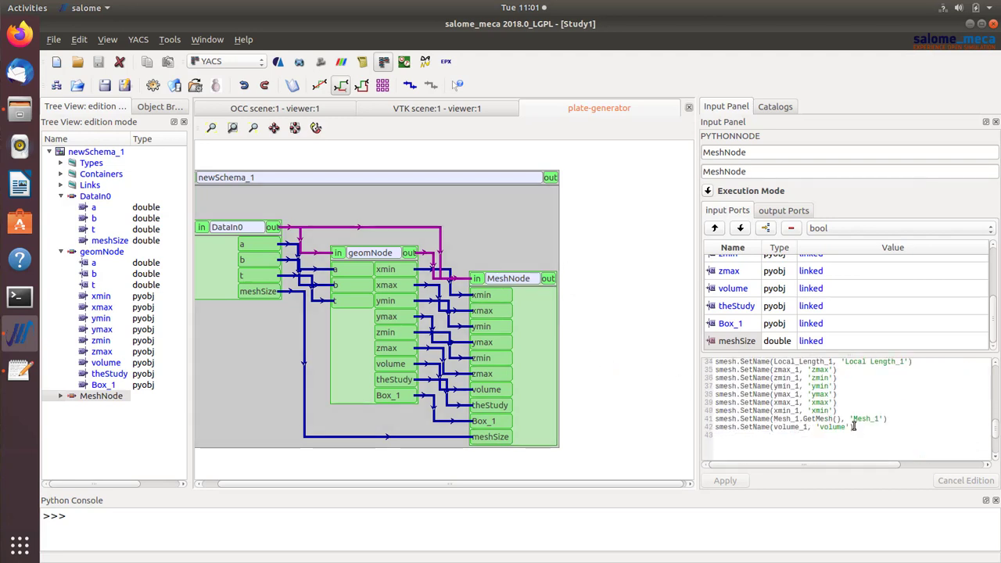
pyautogui.scroll(2, 912, 403)
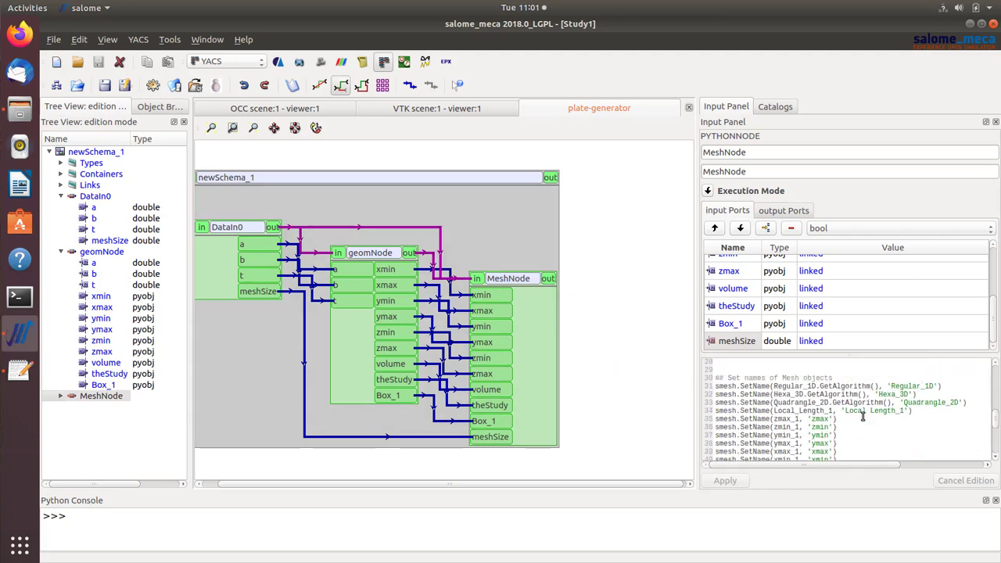
pyautogui.scroll(1, 892, 405)
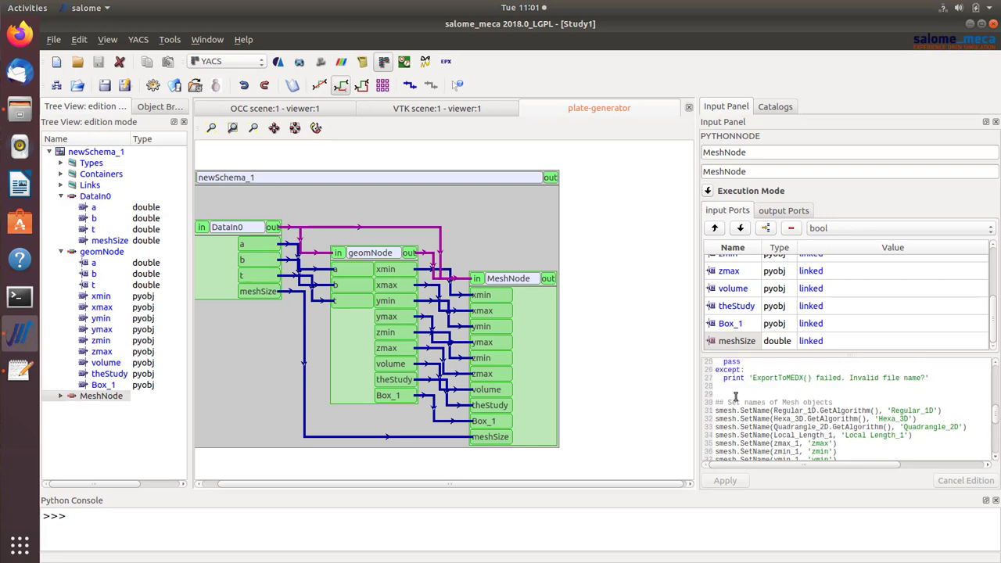
pyautogui.scroll(2, 806, 398)
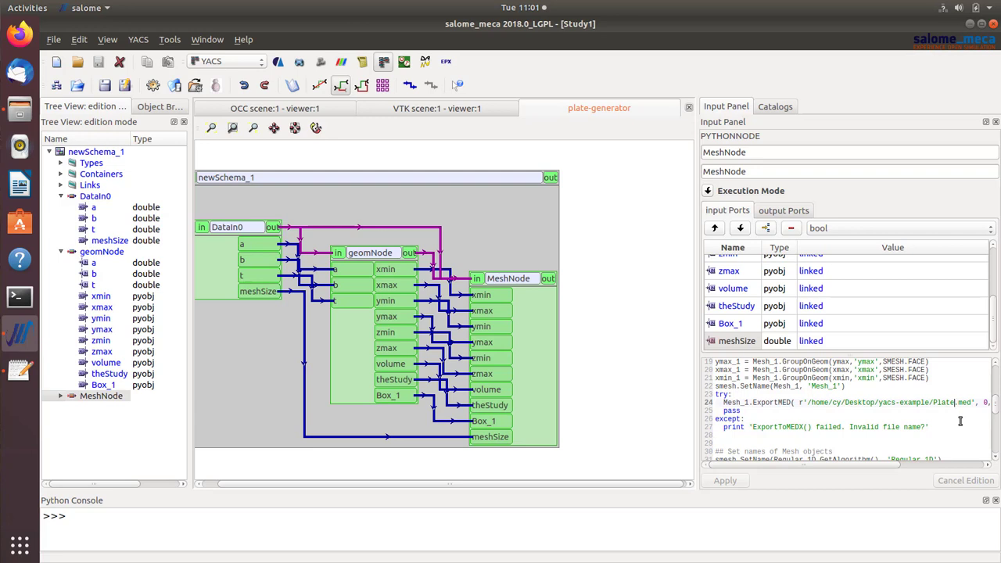
pyautogui.write('2')
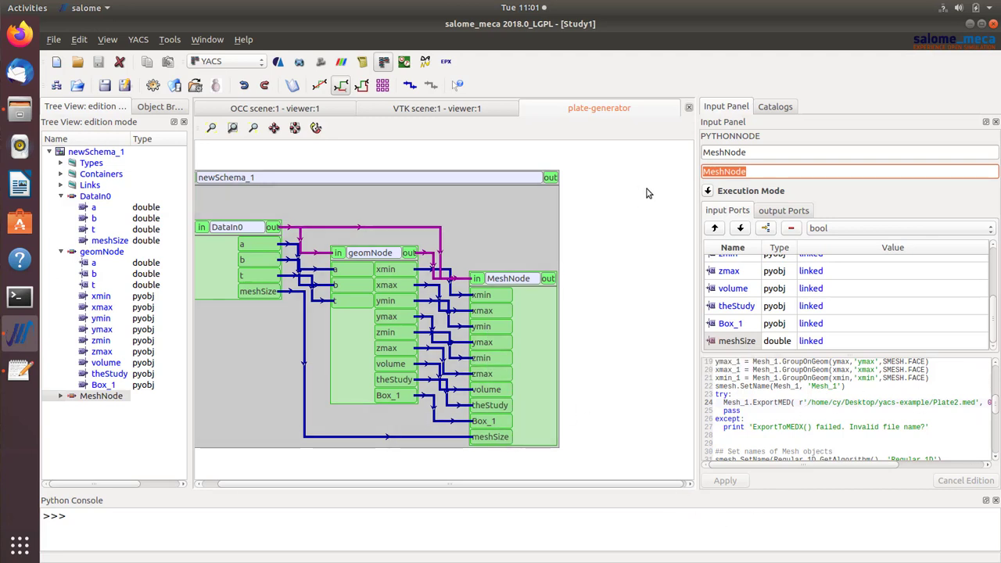
# - Run the plate-generator schema and check the yacs-example folder in Files for the exported Plate2.med
pyautogui.click(154, 88)
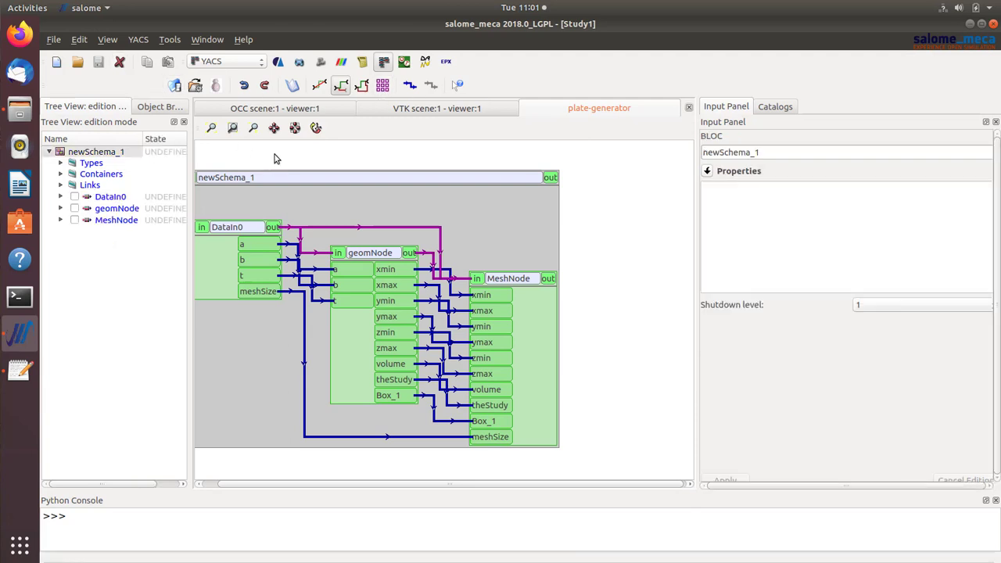
pyautogui.click(154, 88)
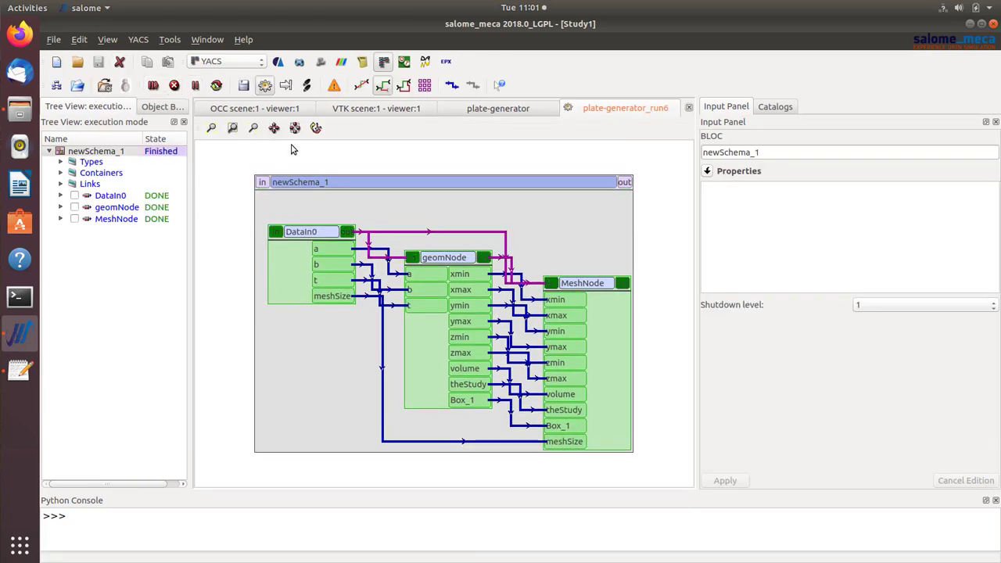
pyautogui.click(19, 109)
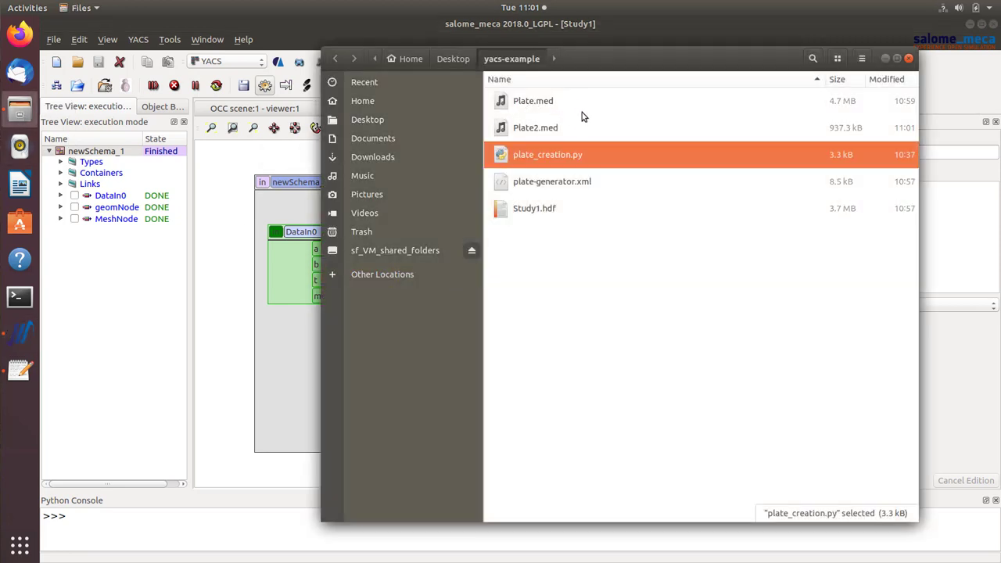
pyautogui.click(547, 130)
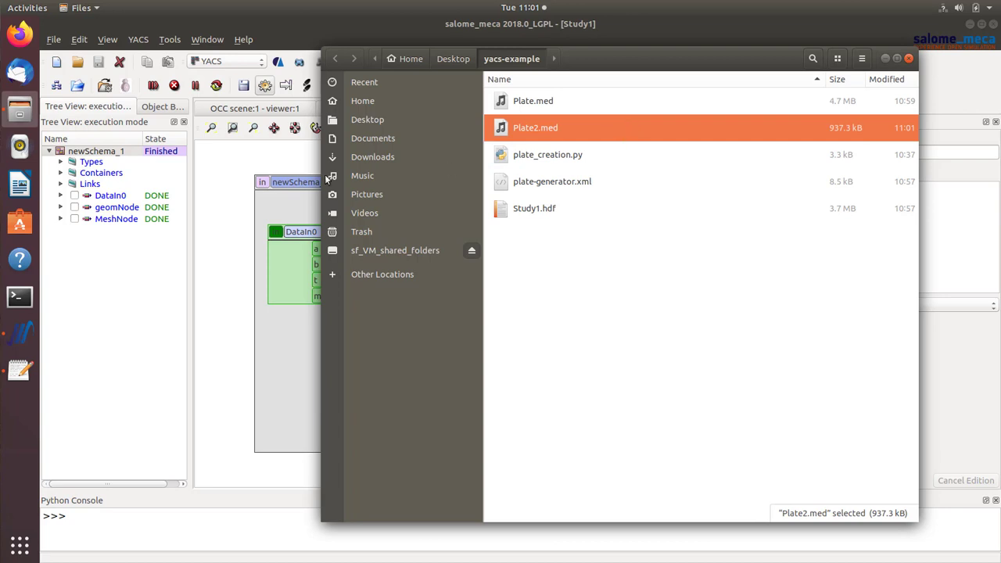
# - Back in salome_meca, open the Mesh module, display the last Box_2 geometry in the VTK scene and examine it
pyautogui.click(236, 162)
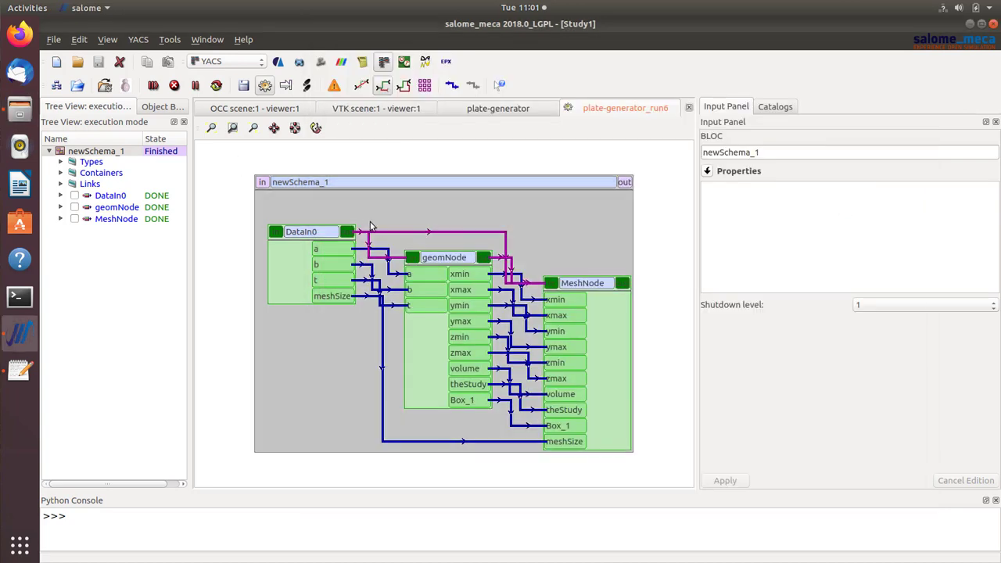
pyautogui.click(321, 62)
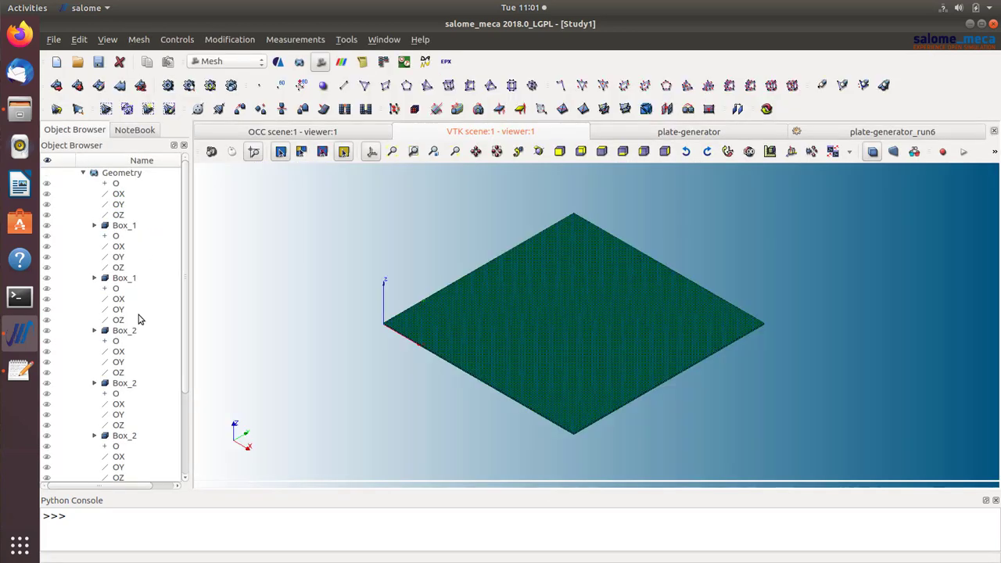
pyautogui.click(180, 331)
pyautogui.scroll(-4, 182, 338)
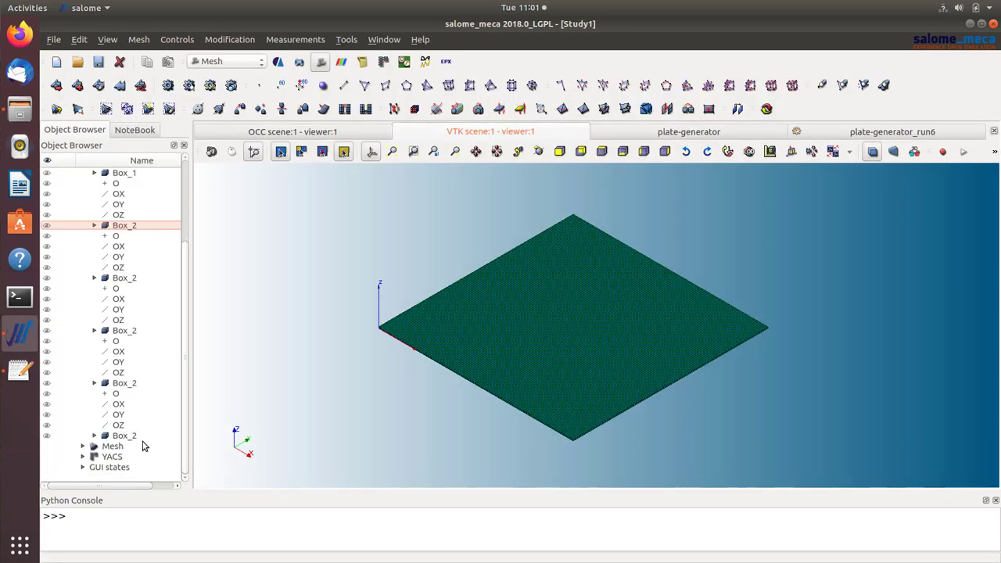
pyautogui.click(46, 438)
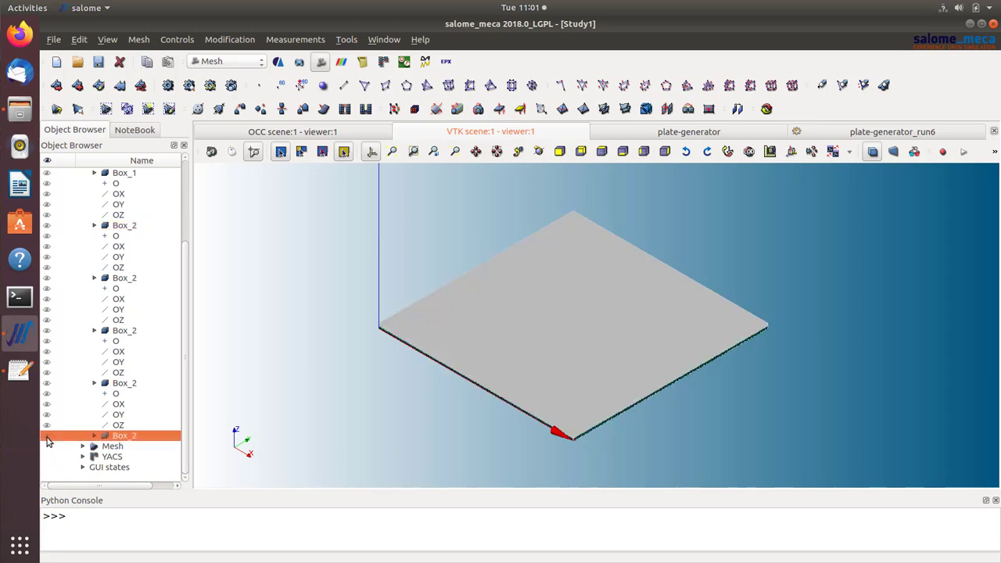
pyautogui.scroll(3, 100, 291)
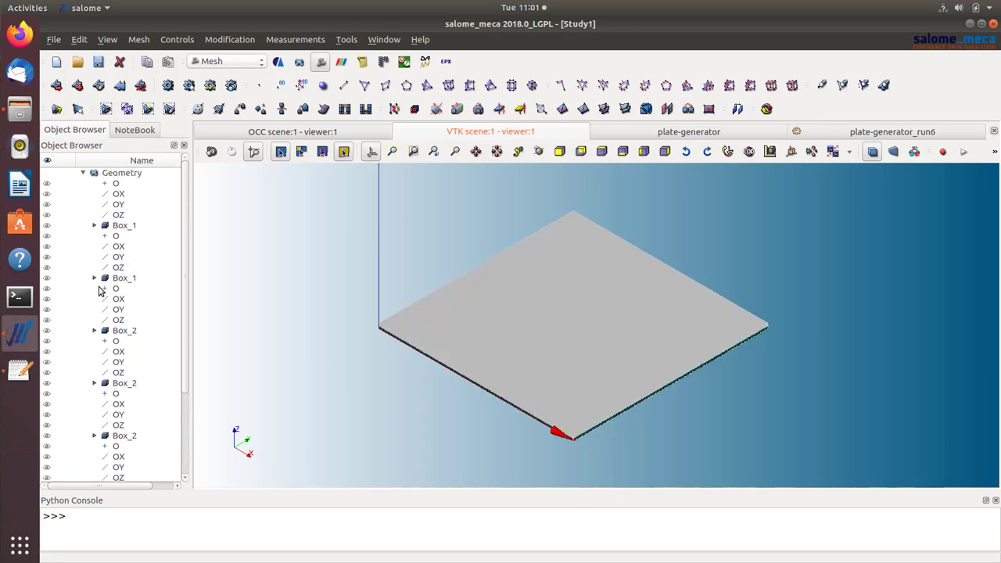
pyautogui.scroll(-3, 101, 297)
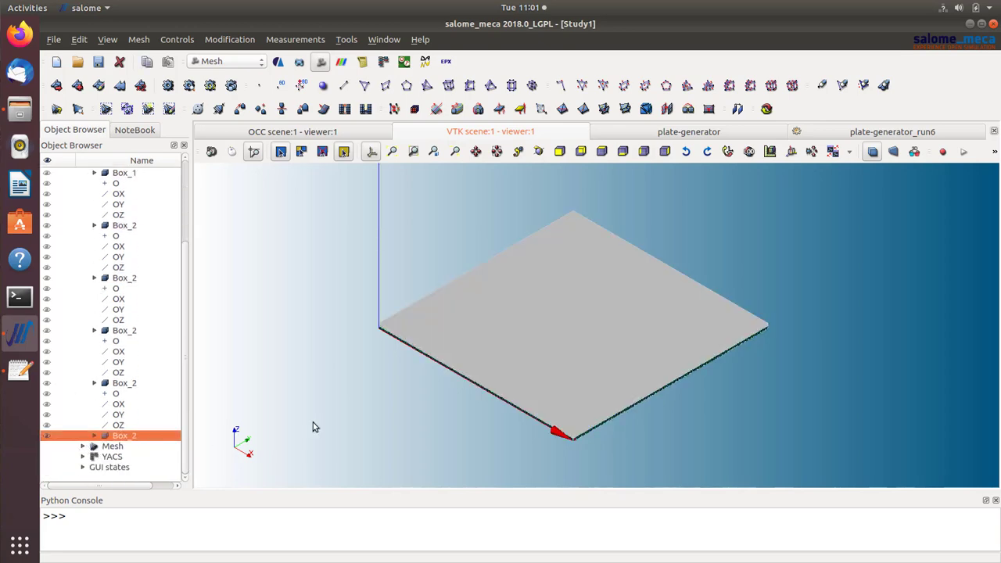
pyautogui.scroll(3, 618, 407)
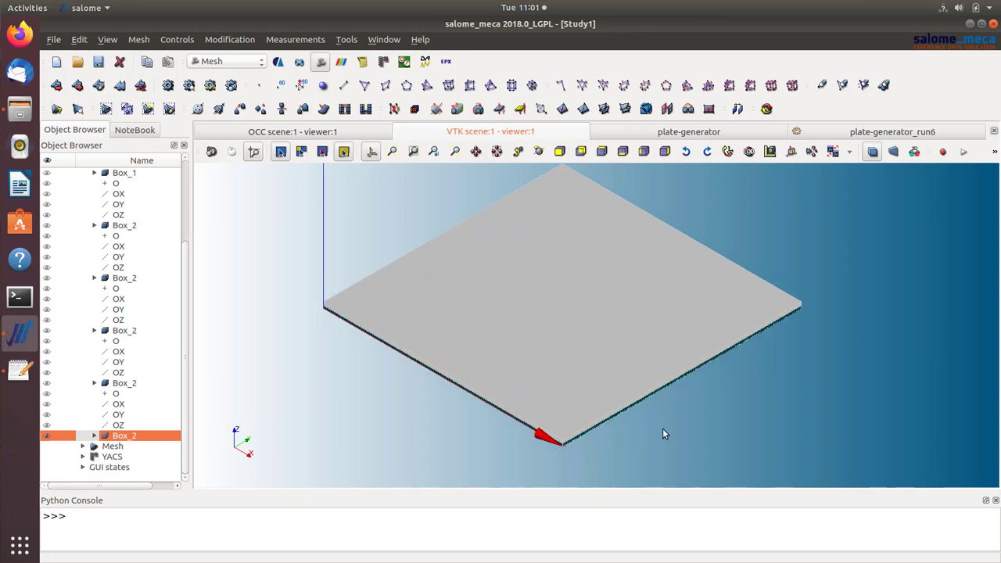
pyautogui.scroll(4, 662, 423)
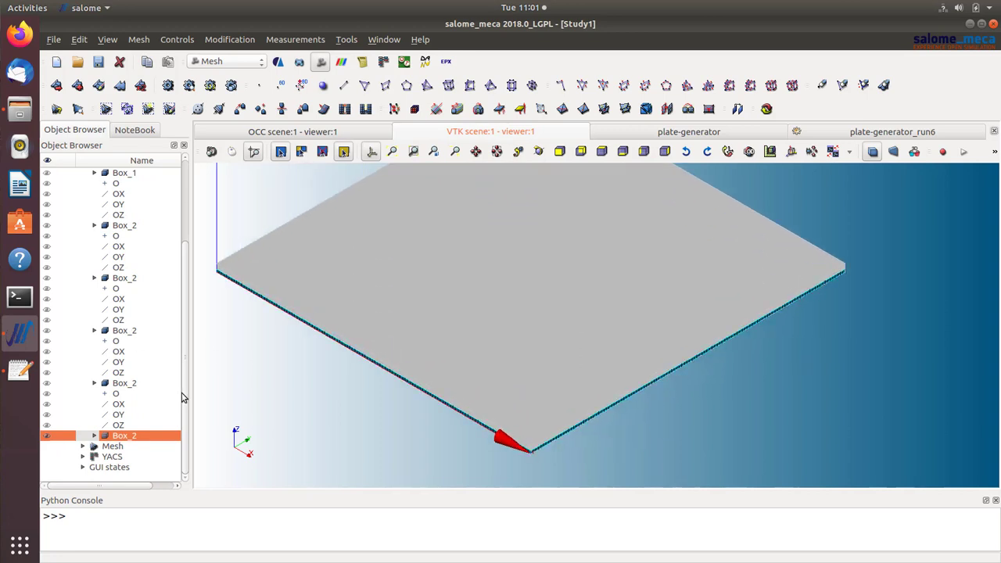
pyautogui.scroll(3, 109, 325)
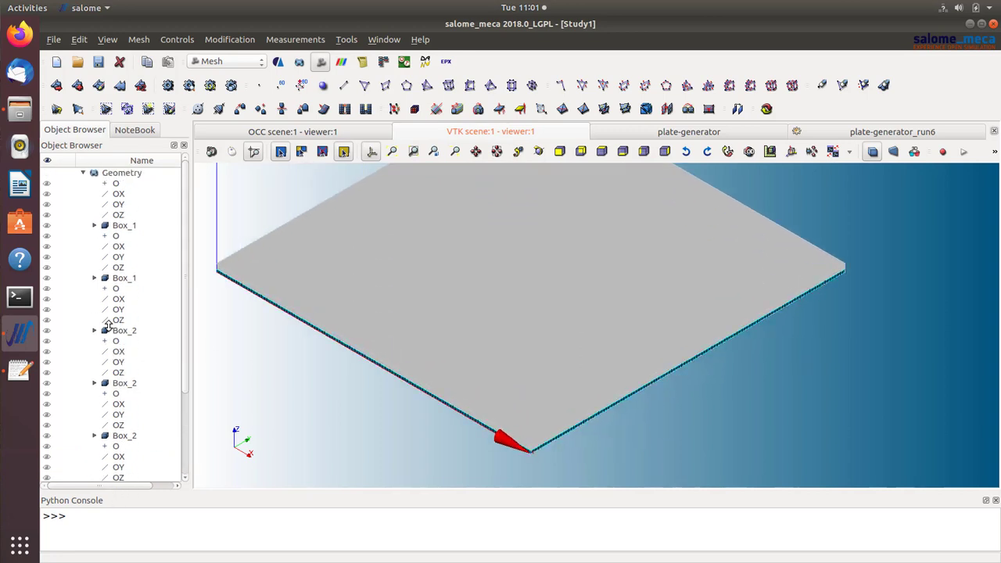
pyautogui.scroll(-4, 110, 255)
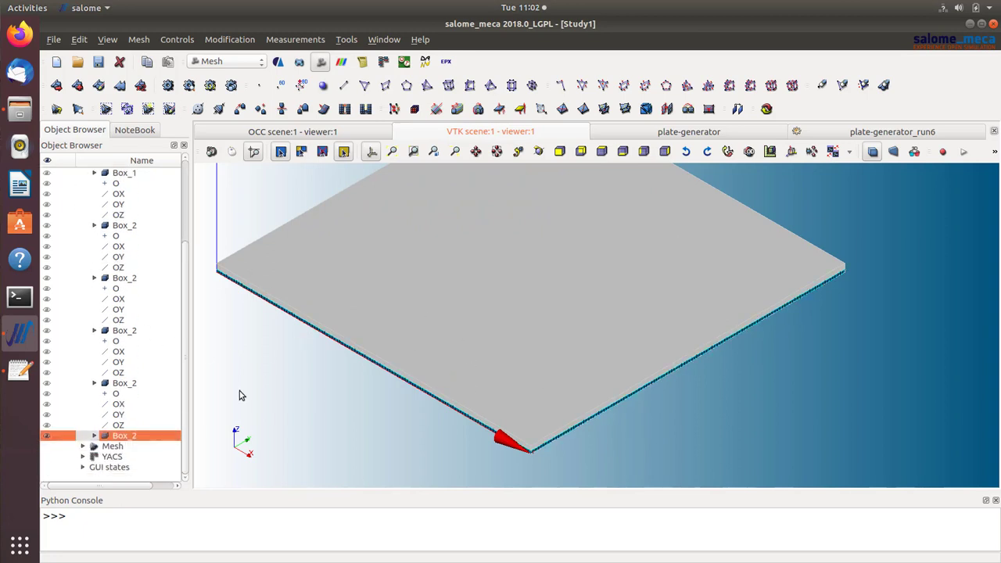
# - Hide the last Box_2 geometry and the first Mesh_1, and display the last Mesh_1 in the VTK scene
pyautogui.click(83, 445)
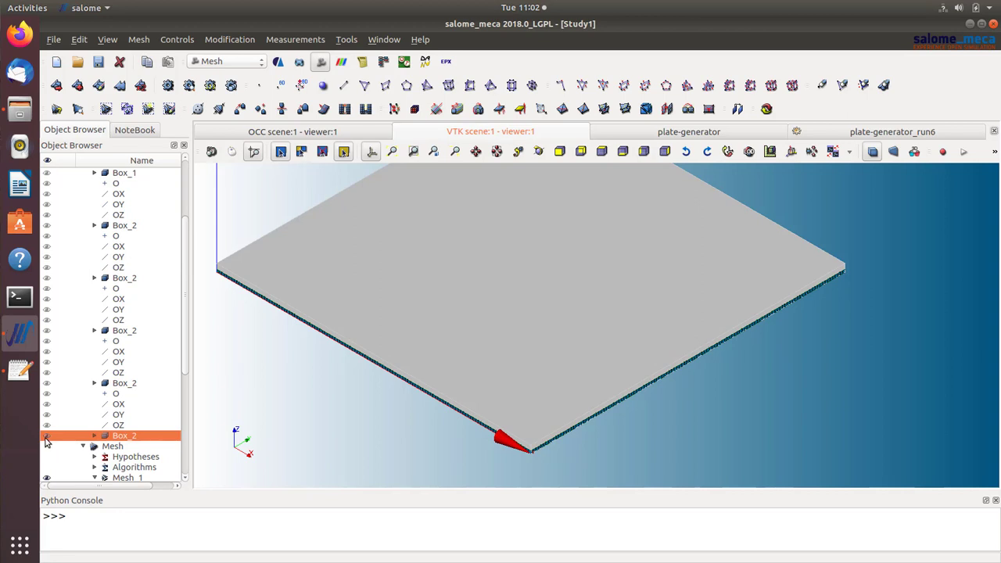
pyautogui.click(47, 436)
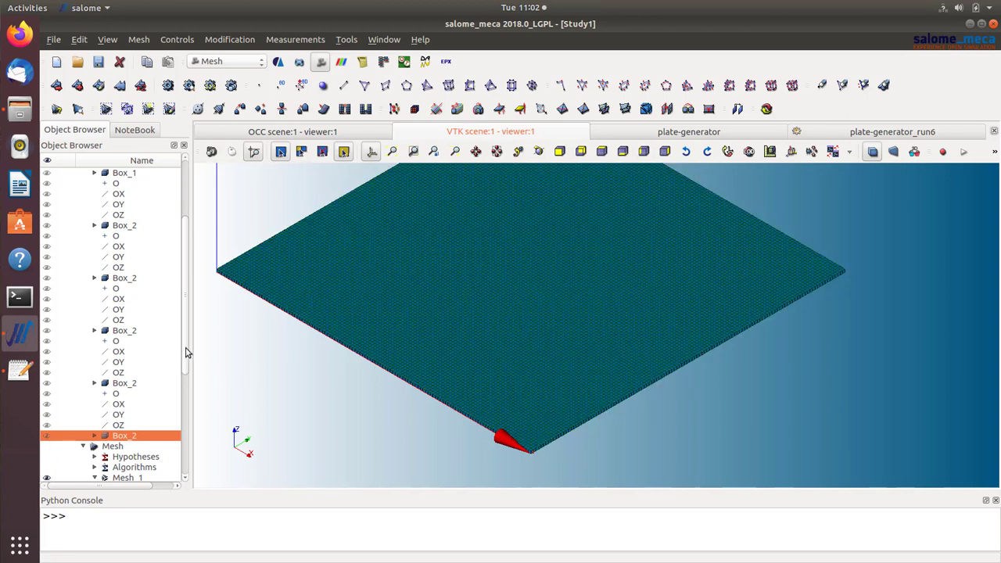
pyautogui.moveTo(186, 351); pyautogui.dragTo(190, 475)
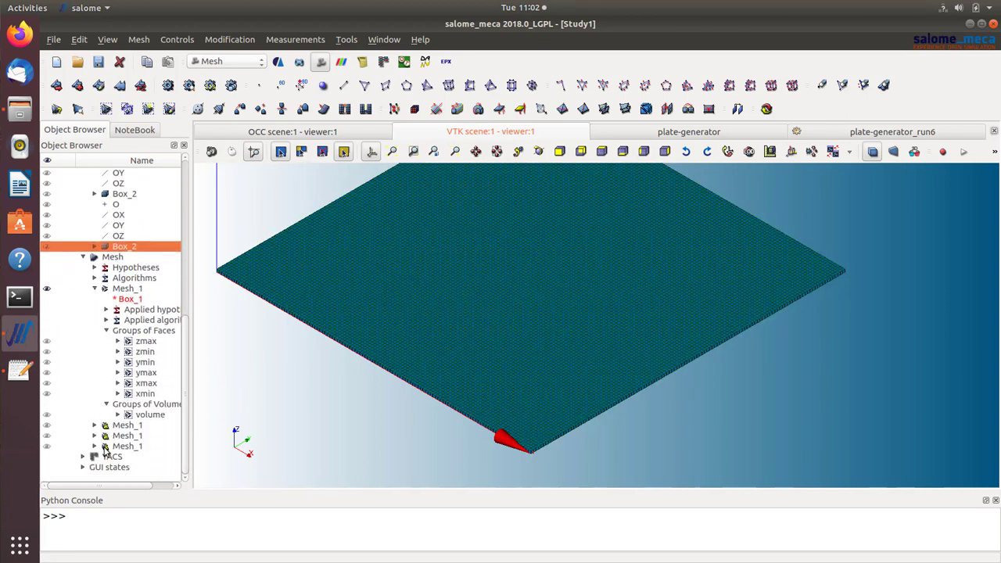
pyautogui.click(47, 288)
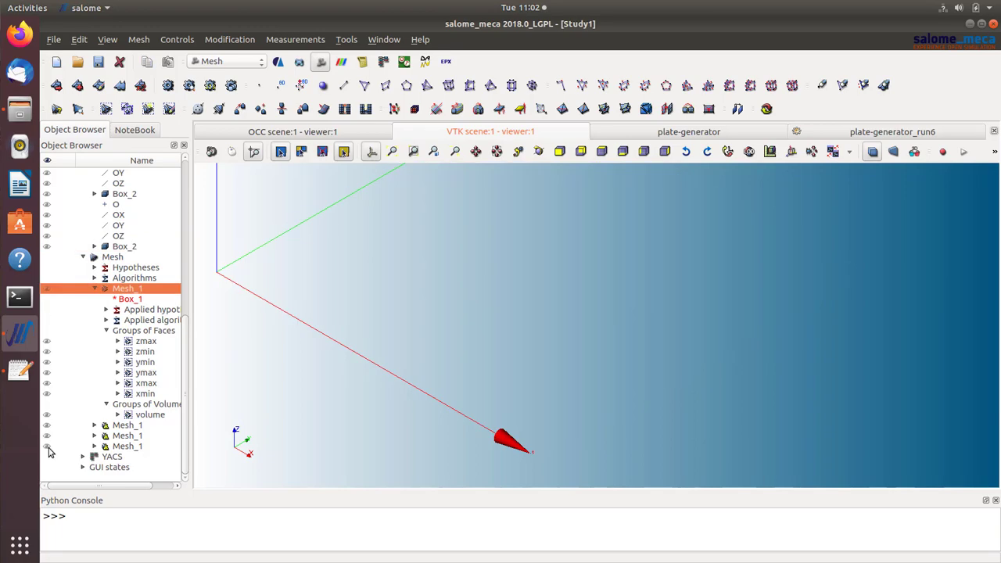
pyautogui.click(47, 446)
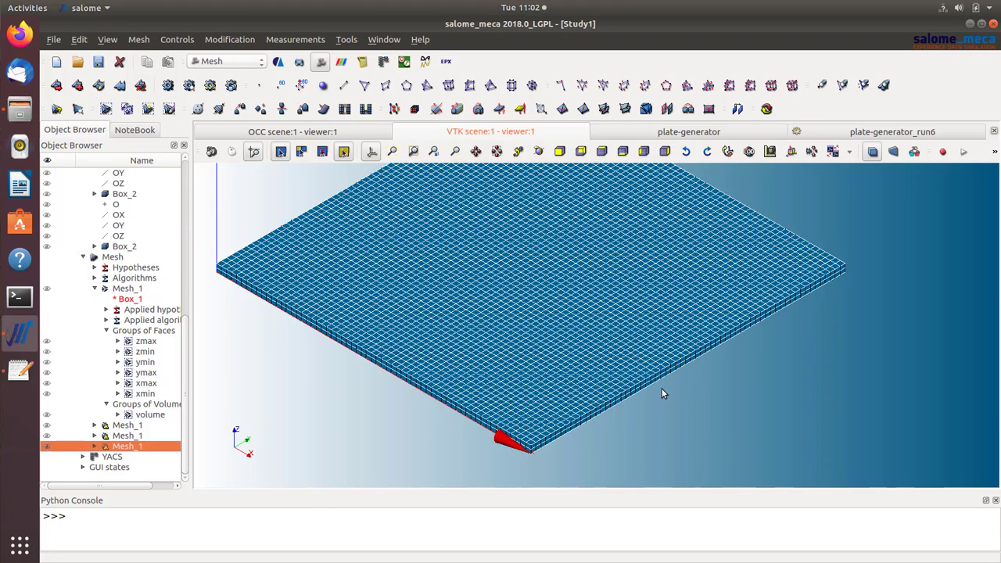
# - Examine the element size of the last Mesh_1 across the plate's surface, edges and front corner
pyautogui.scroll(3, 661, 391)
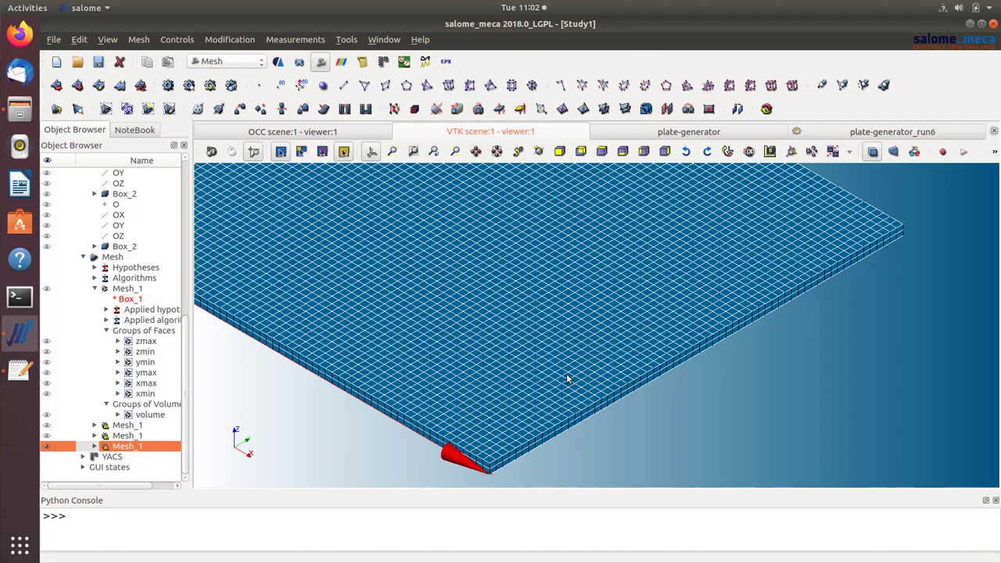
pyautogui.scroll(-2, 568, 379)
pyautogui.scroll(5, 431, 468)
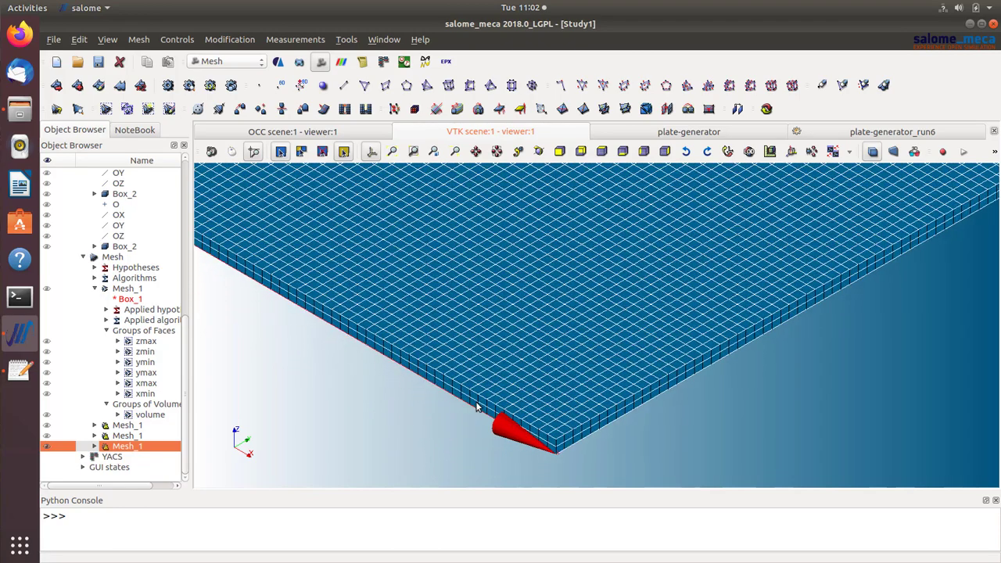
pyautogui.scroll(-5, 559, 423)
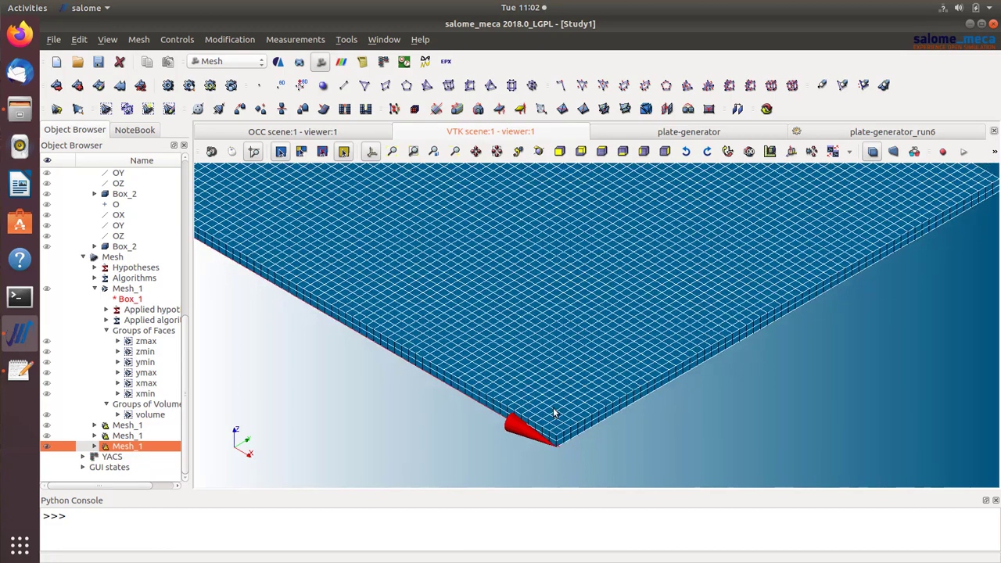
pyautogui.scroll(-2, 491, 268)
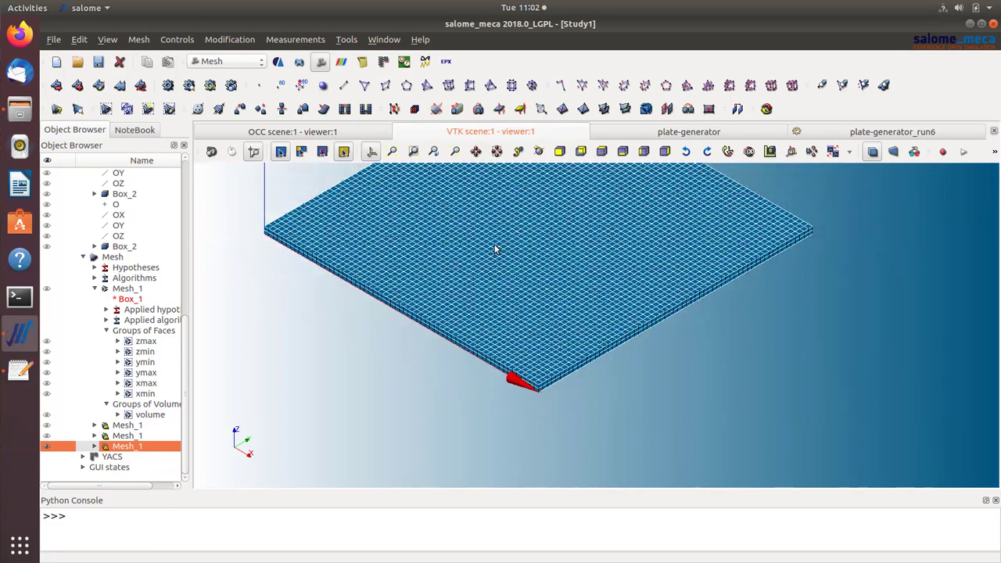
pyautogui.scroll(-3, 498, 284)
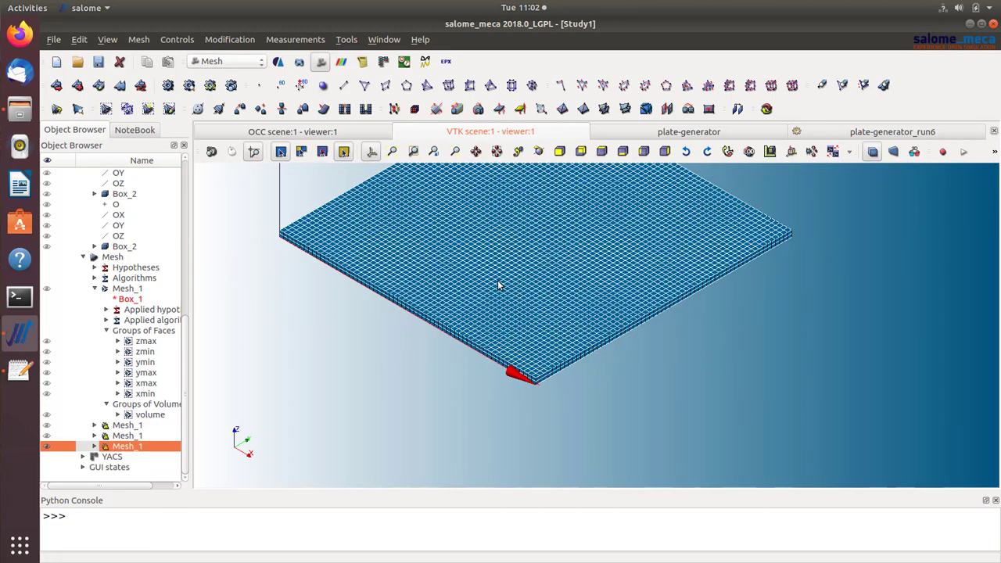
pyautogui.scroll(-1, 489, 197)
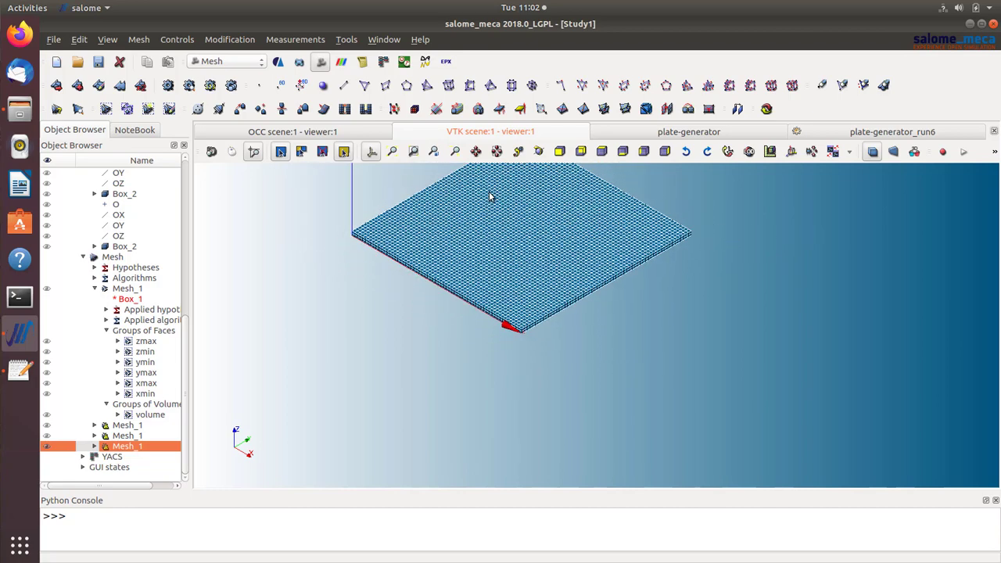
pyautogui.scroll(5, 491, 195)
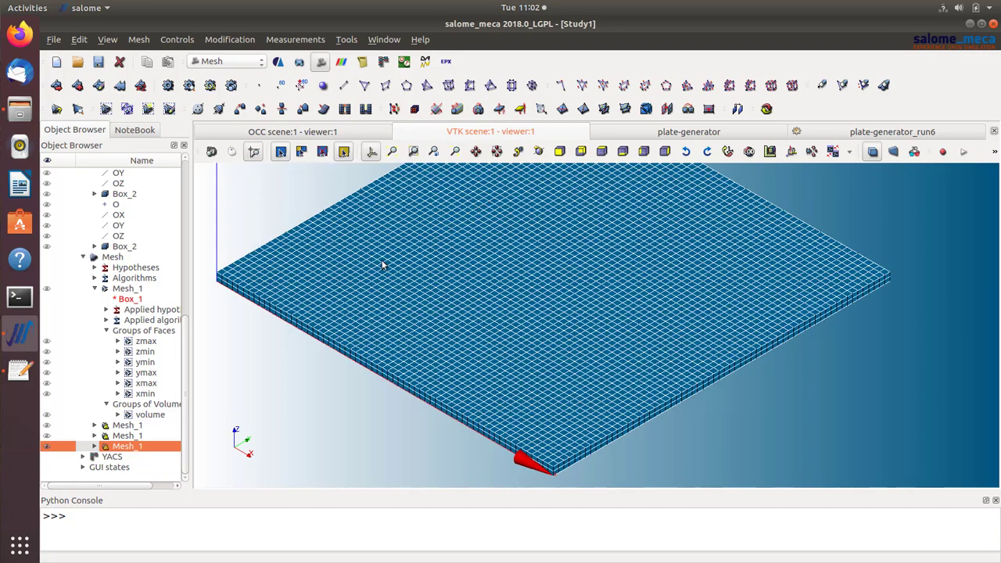
# - Switch to the yacs-example folder in Files, enlarge its window and open plate-generator.xml in Text Editor
pyautogui.click(19, 109)
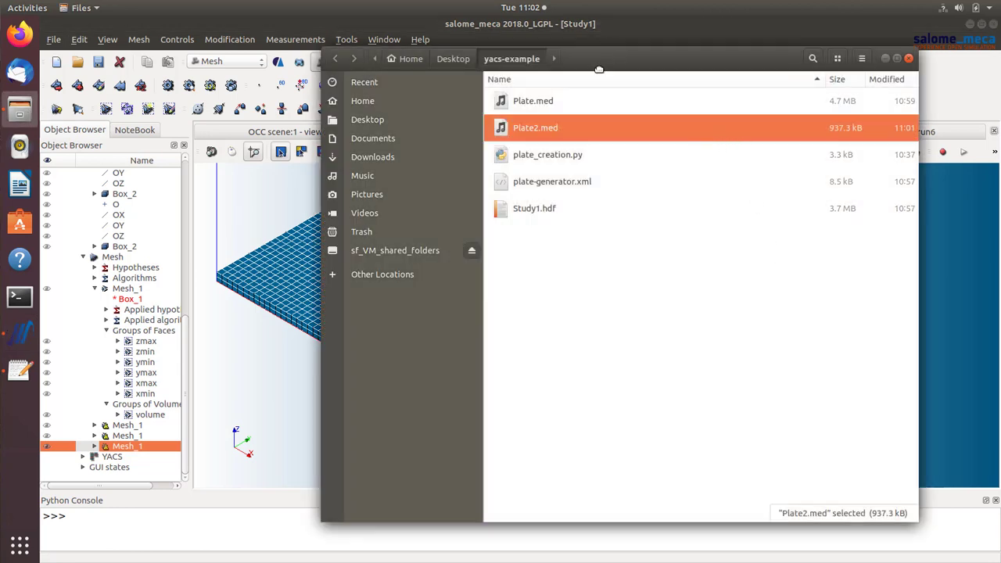
pyautogui.moveTo(609, 50); pyautogui.dragTo(477, 58)
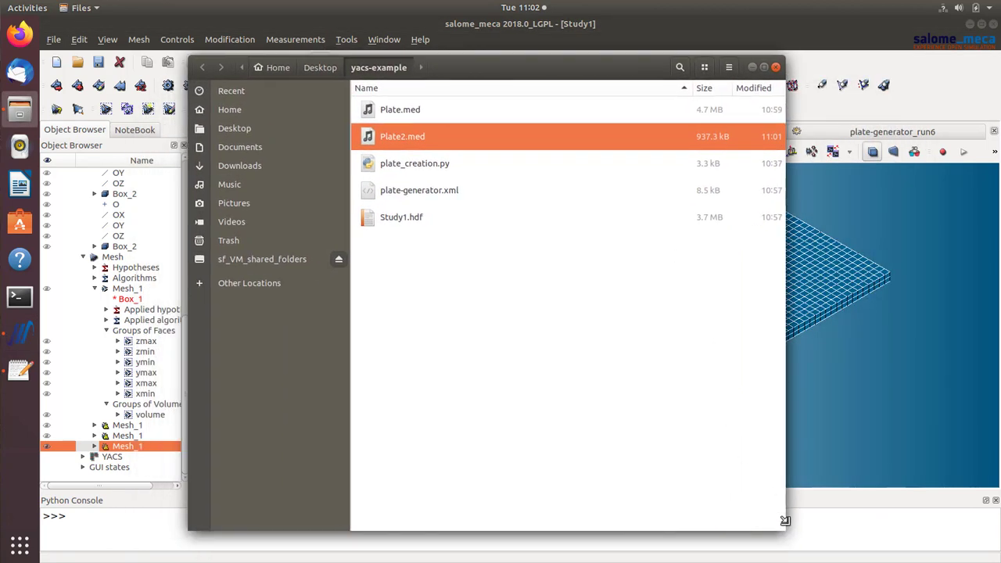
pyautogui.moveTo(786, 531); pyautogui.dragTo(950, 519)
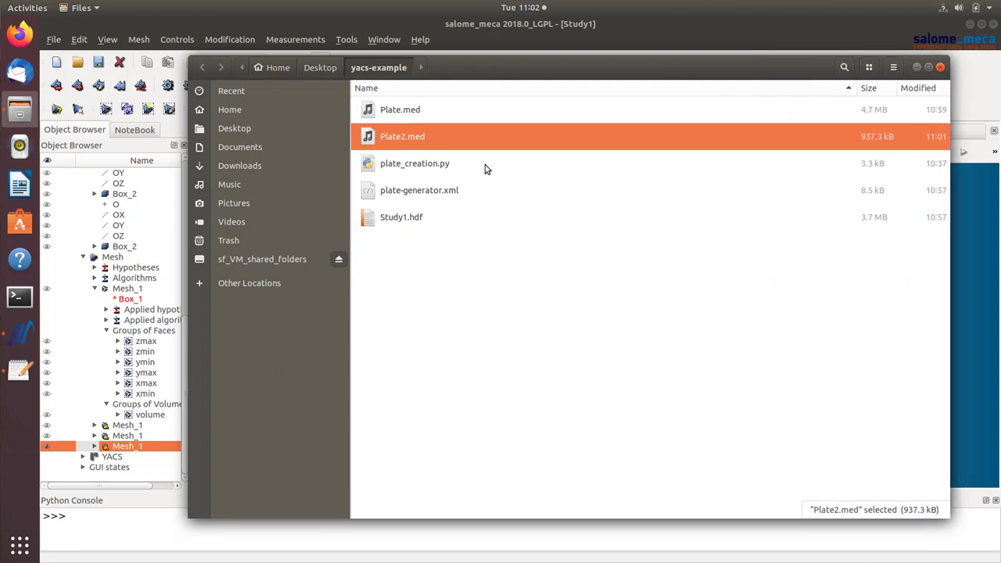
pyautogui.click(440, 192)
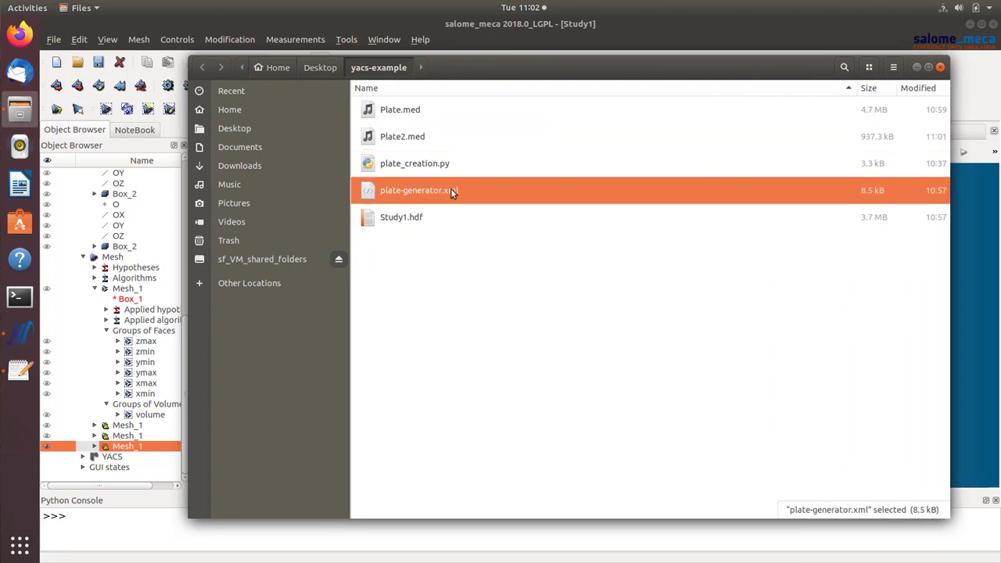
pyautogui.doubleClick(451, 192)
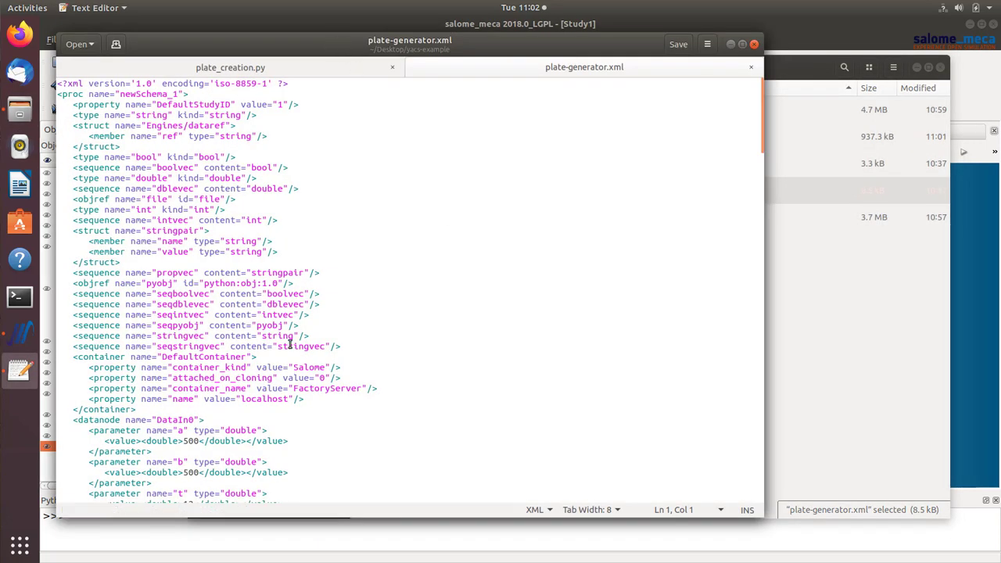
# - Examine plate-generator.xml for the DataIn0 parameters, the geomNode and MeshNode scripts, their ports, the control and data links, and the presentation entries
pyautogui.scroll(-5, 291, 344)
pyautogui.scroll(-5, 291, 344)
pyautogui.scroll(8, 291, 345)
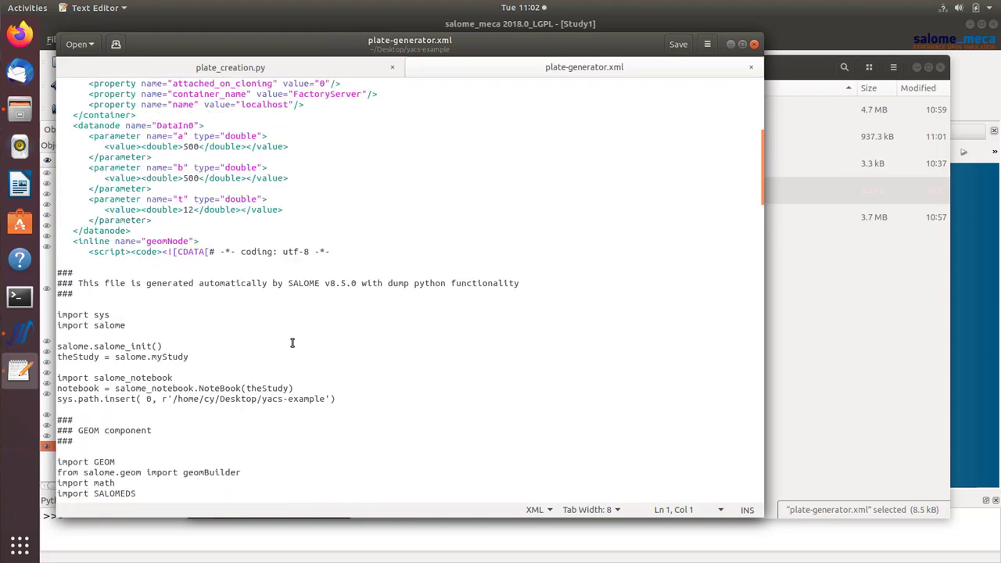
pyautogui.scroll(2, 292, 342)
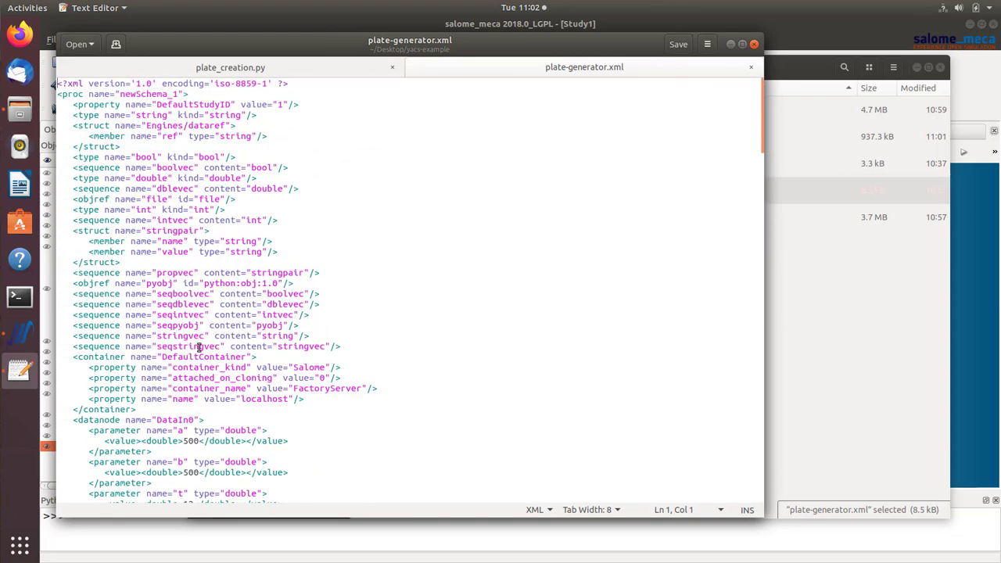
pyautogui.scroll(-20, 199, 347)
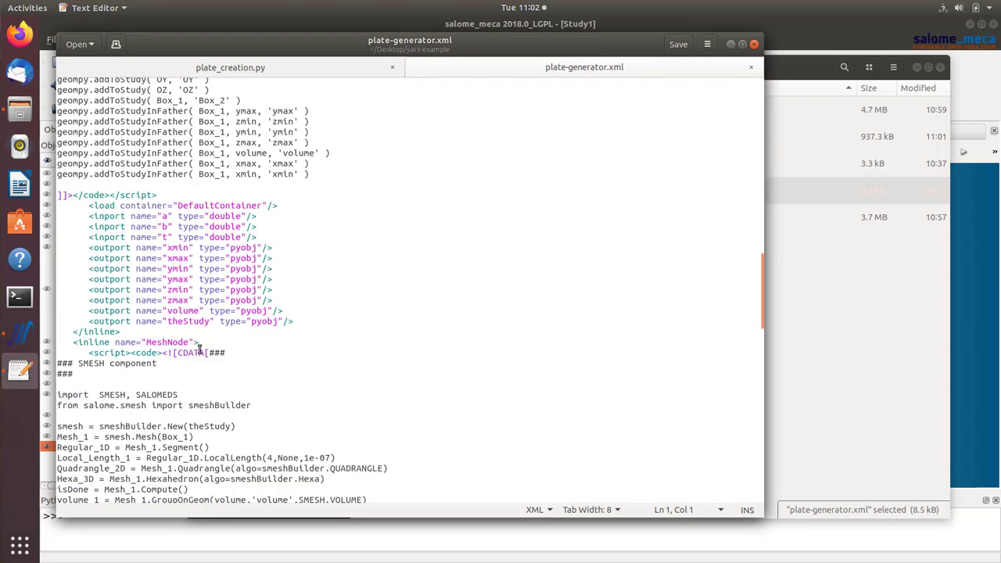
pyautogui.scroll(-18, 200, 349)
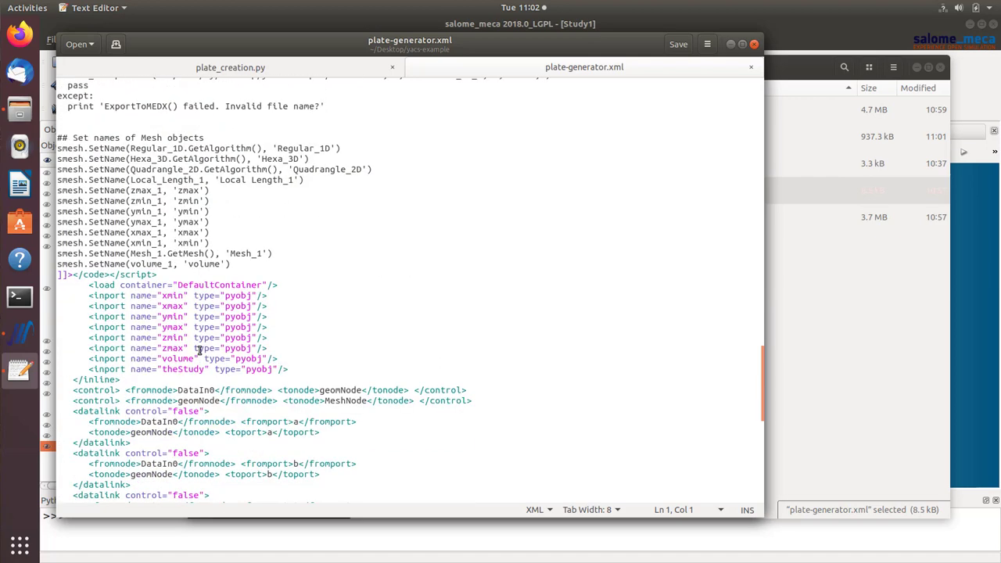
pyautogui.scroll(-3, 199, 349)
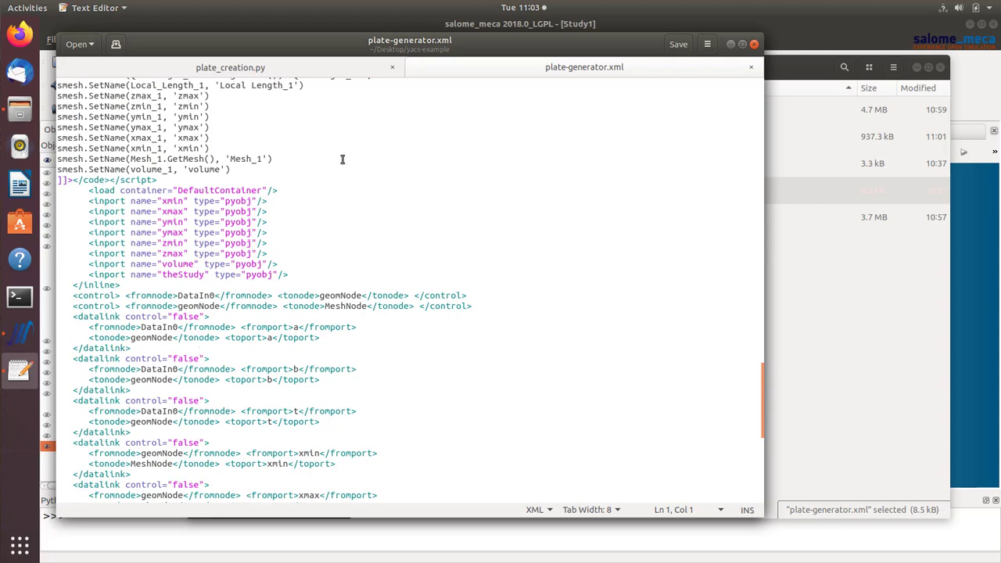
pyautogui.scroll(-3, 157, 178)
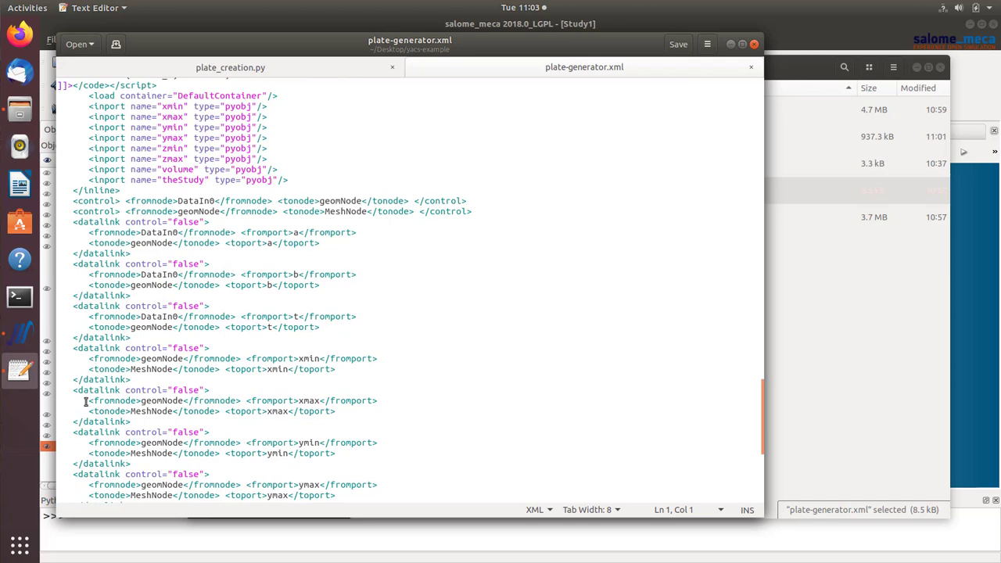
pyautogui.scroll(-9, 104, 310)
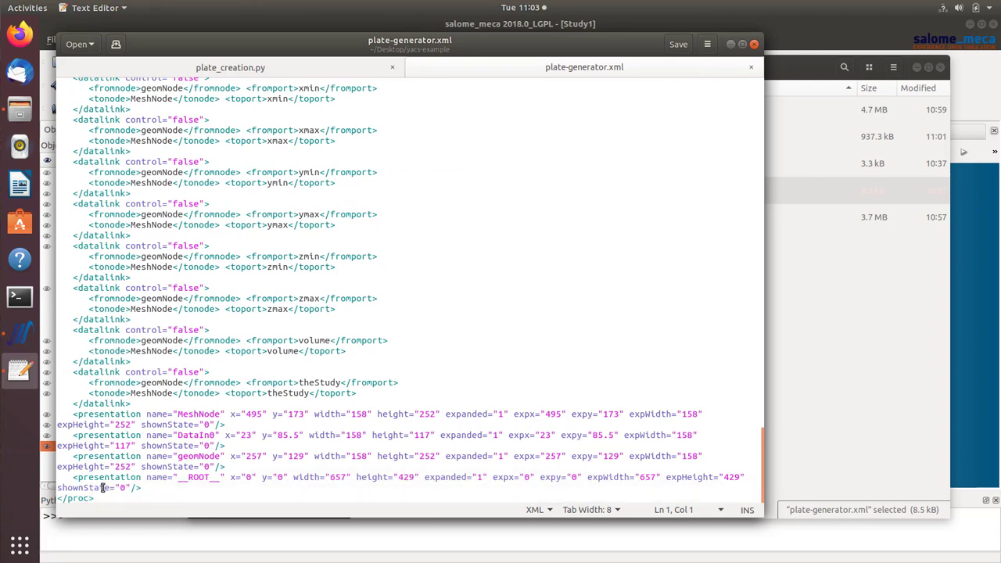
pyautogui.scroll(15, 205, 362)
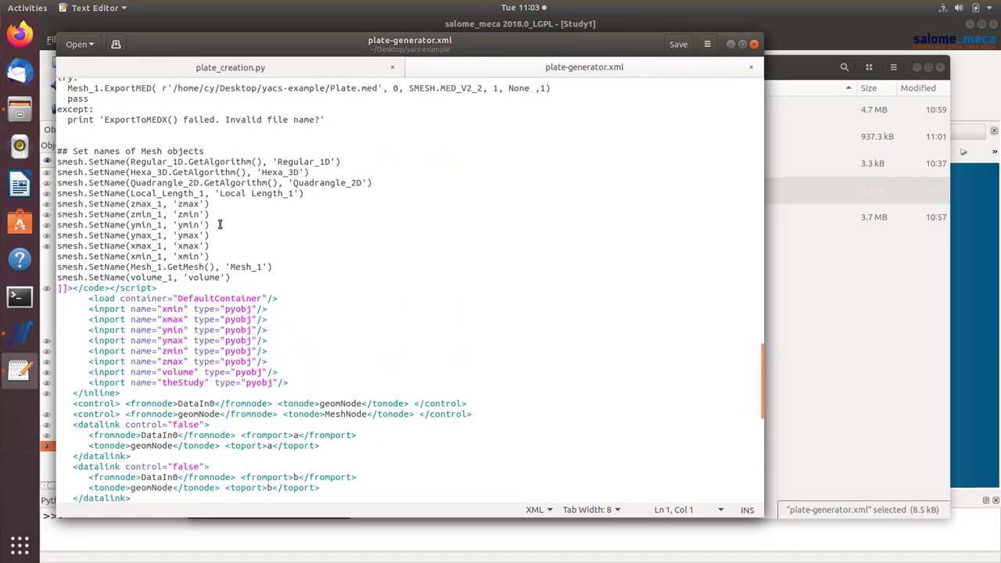
pyautogui.scroll(15, 200, 310)
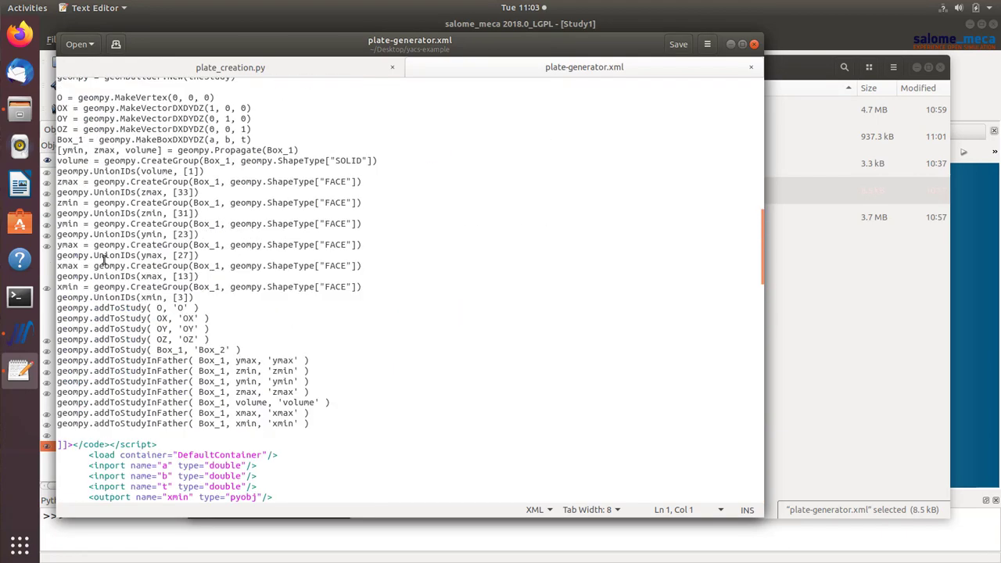
pyautogui.scroll(5, 217, 179)
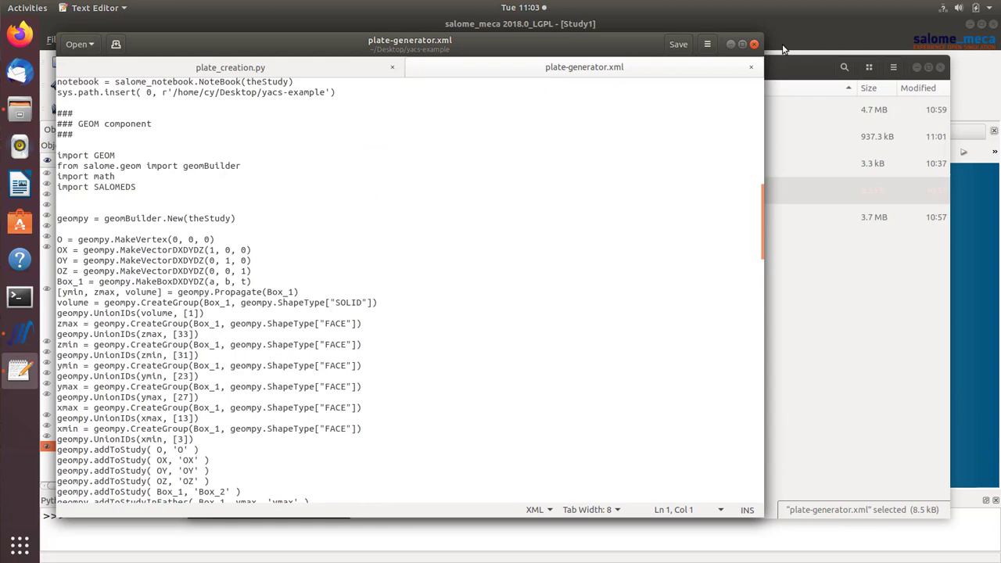
# - Close the Text Editor window and minimise Files to return to salome_meca
pyautogui.click(754, 44)
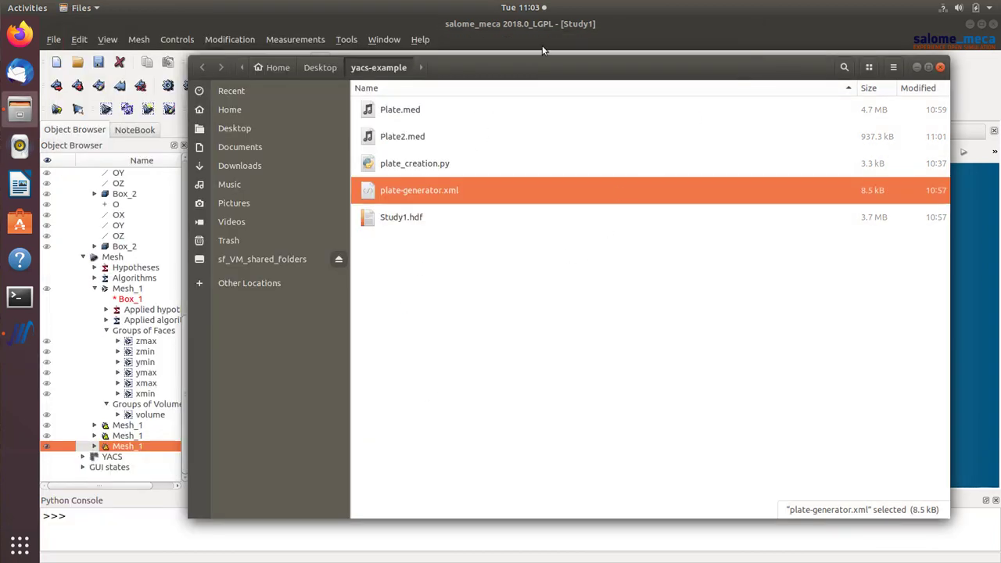
pyautogui.moveTo(548, 60); pyautogui.dragTo(485, 187)
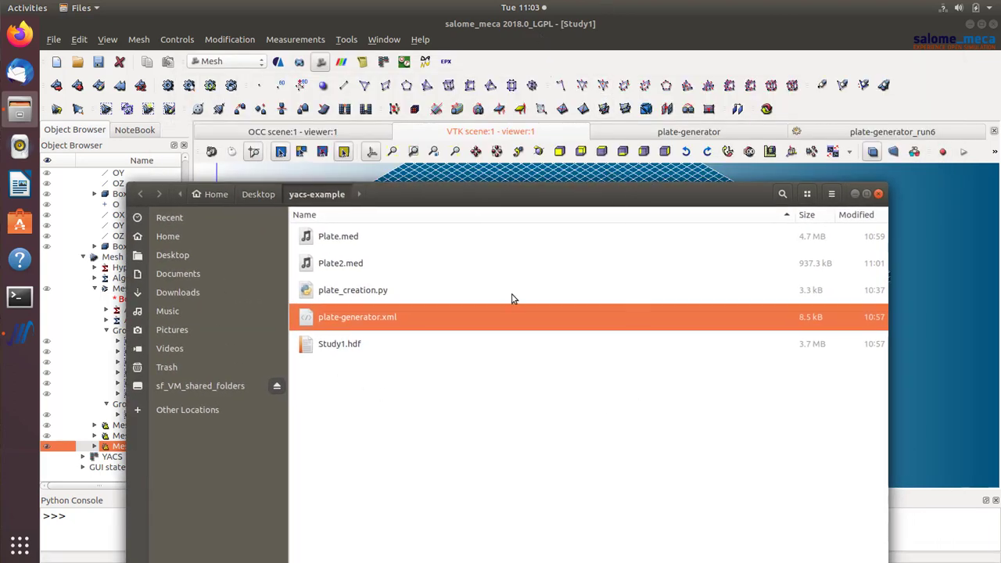
pyautogui.click(855, 193)
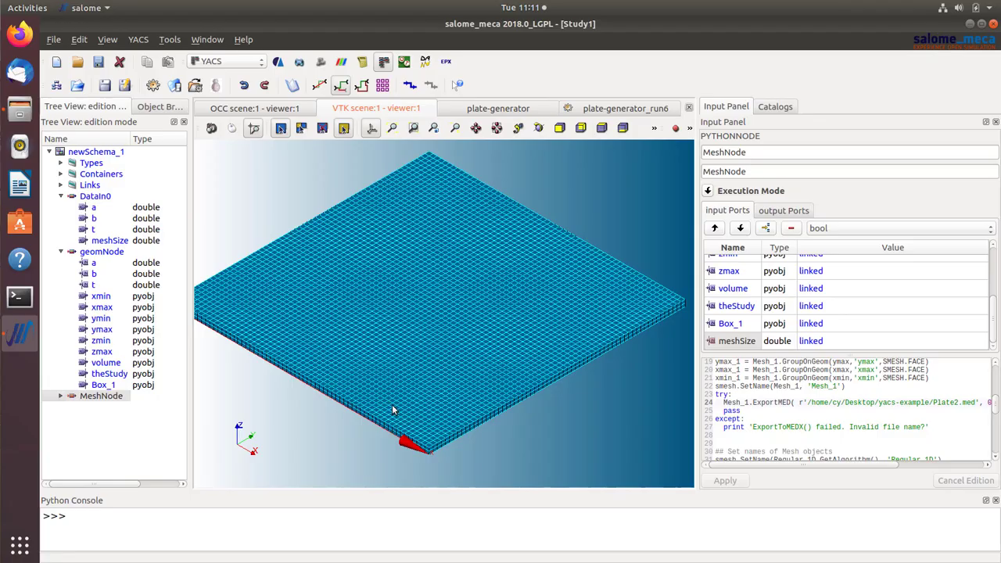
# - Switch from the VTK mesh view to the plate-generator_run6 execution schema
pyautogui.scroll(1, 436, 301)
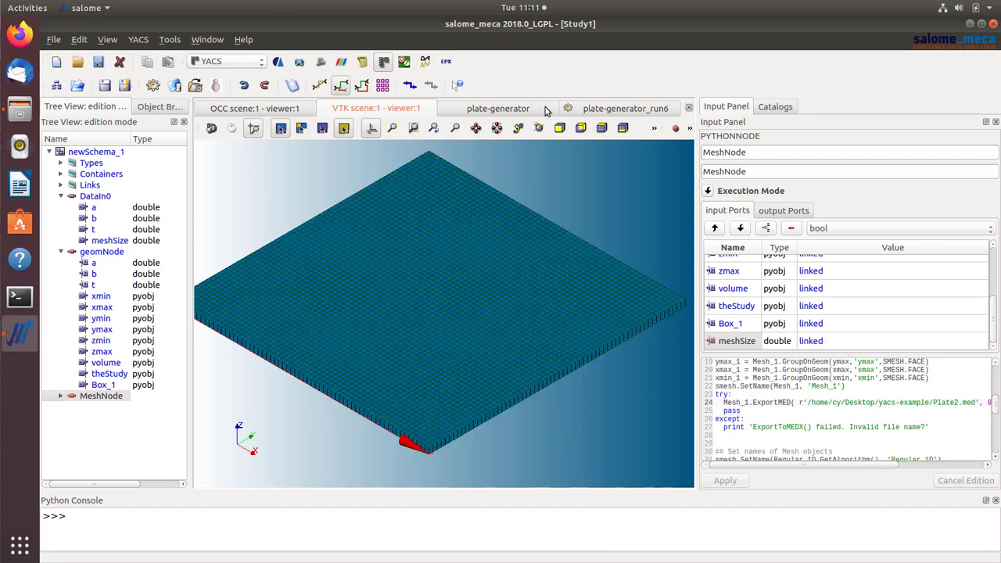
pyautogui.click(602, 109)
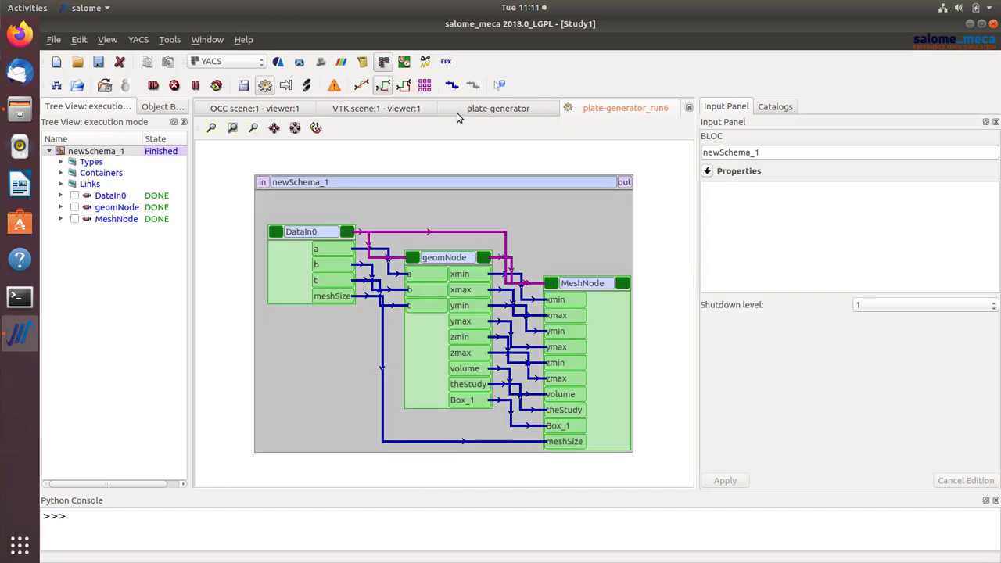